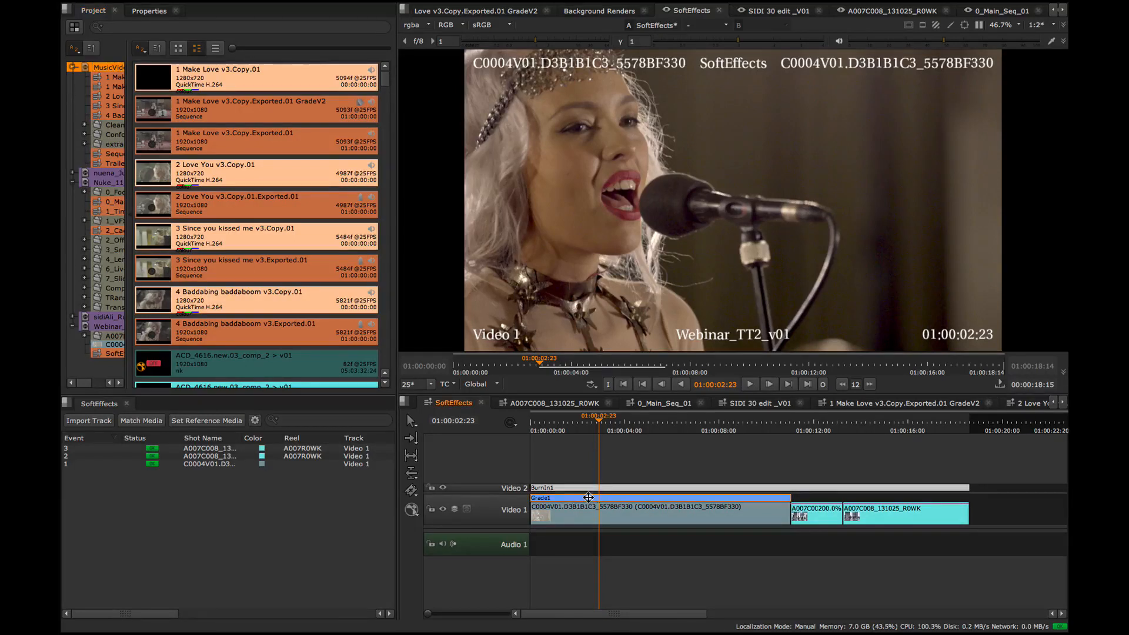
- Examine the Grade1 effect on the first clip, the sequence-wide BurnIn1 effect and the retimed A007C008 shot in the SoftEffects timeline
click(579, 513)
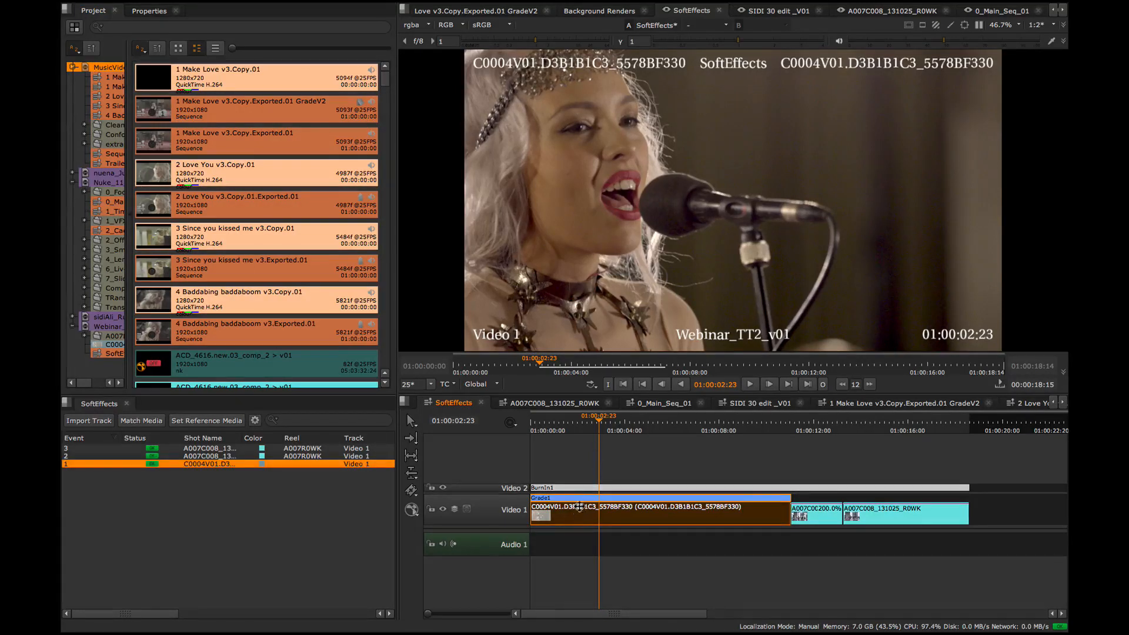
drag(567, 471, 581, 491)
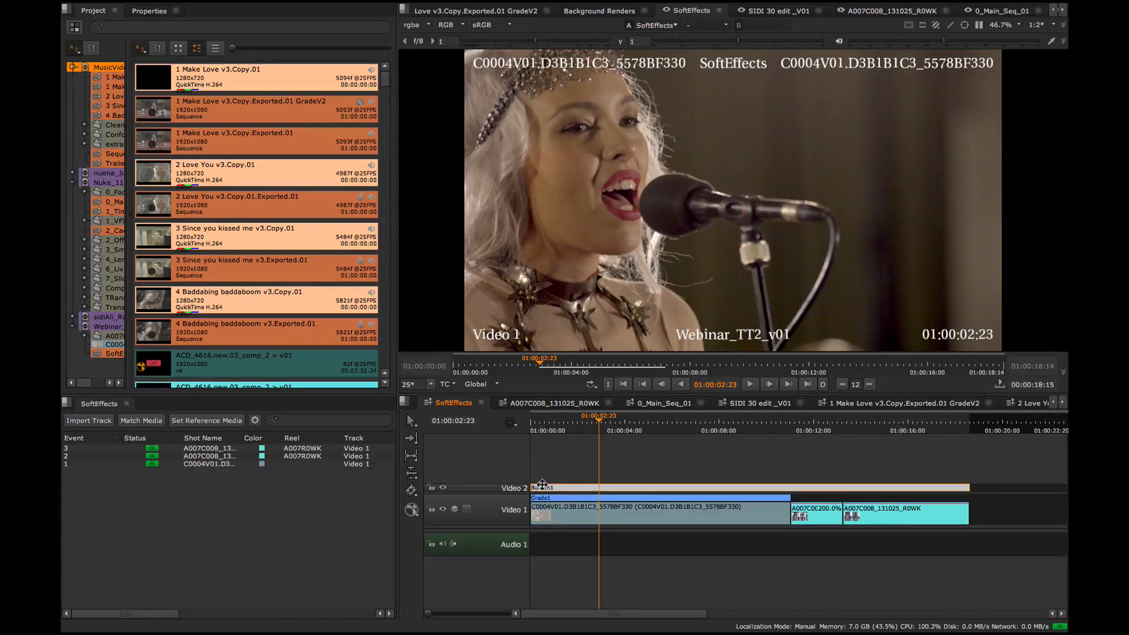
click(846, 514)
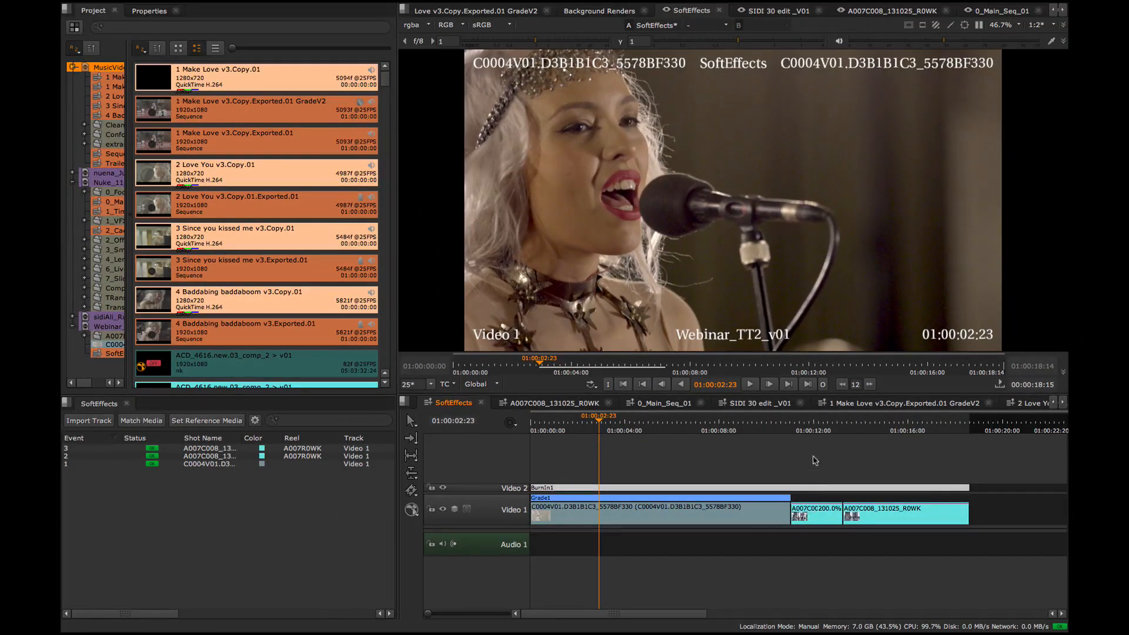
click(808, 433)
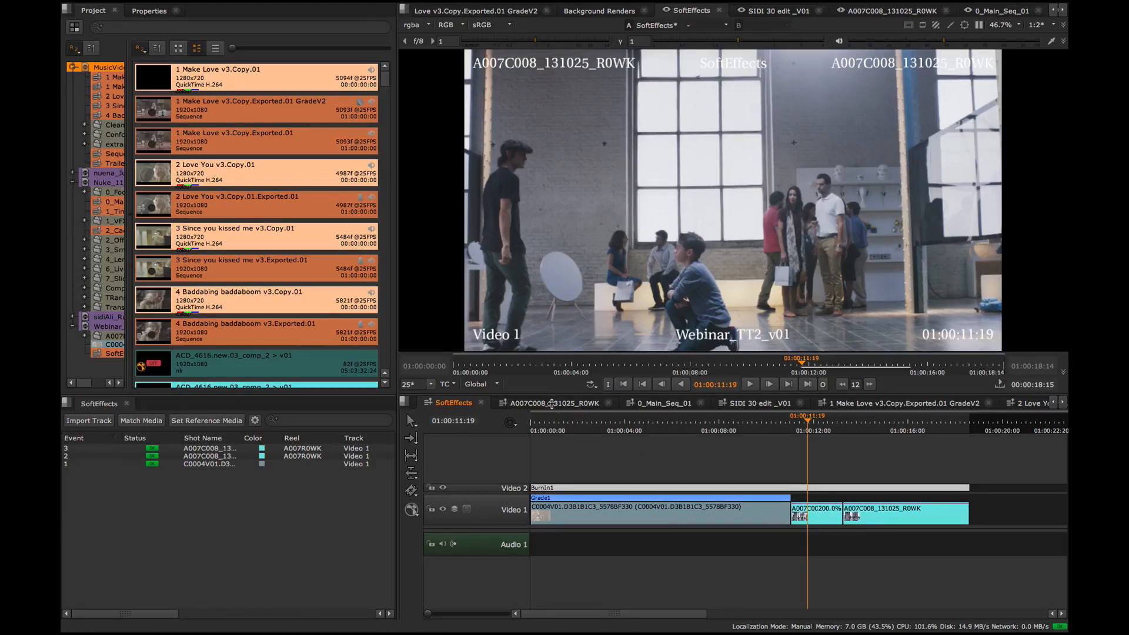
- Inspect the Transform1 effect in the A007C008_131025_R0WK clip timeline, and return to the SoftEffects sequence
click(552, 404)
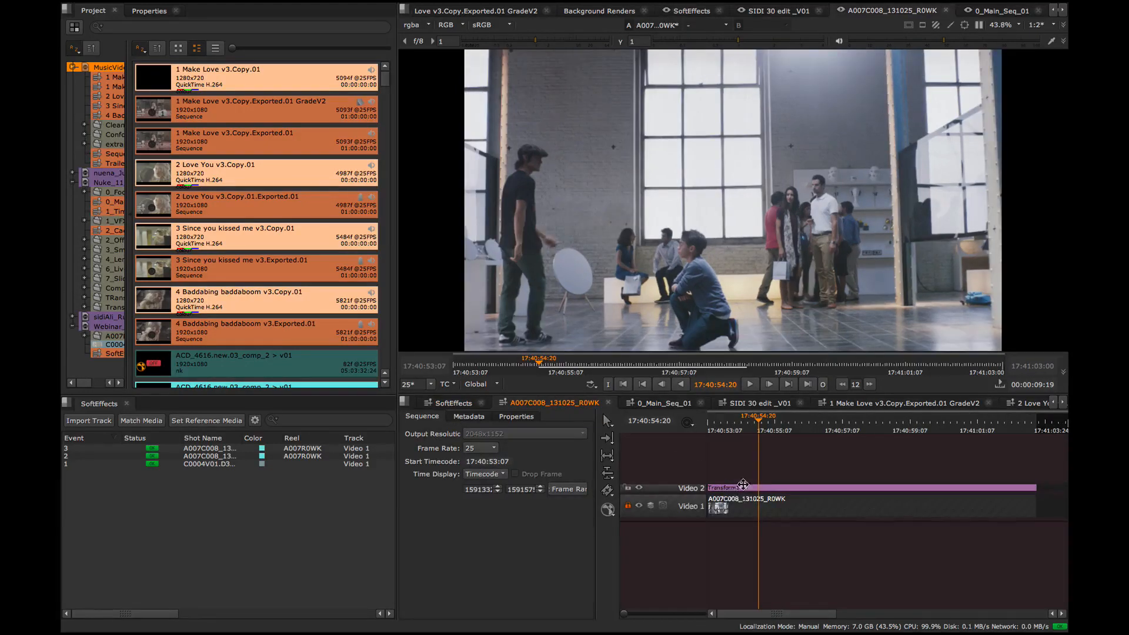
drag(733, 468, 756, 491)
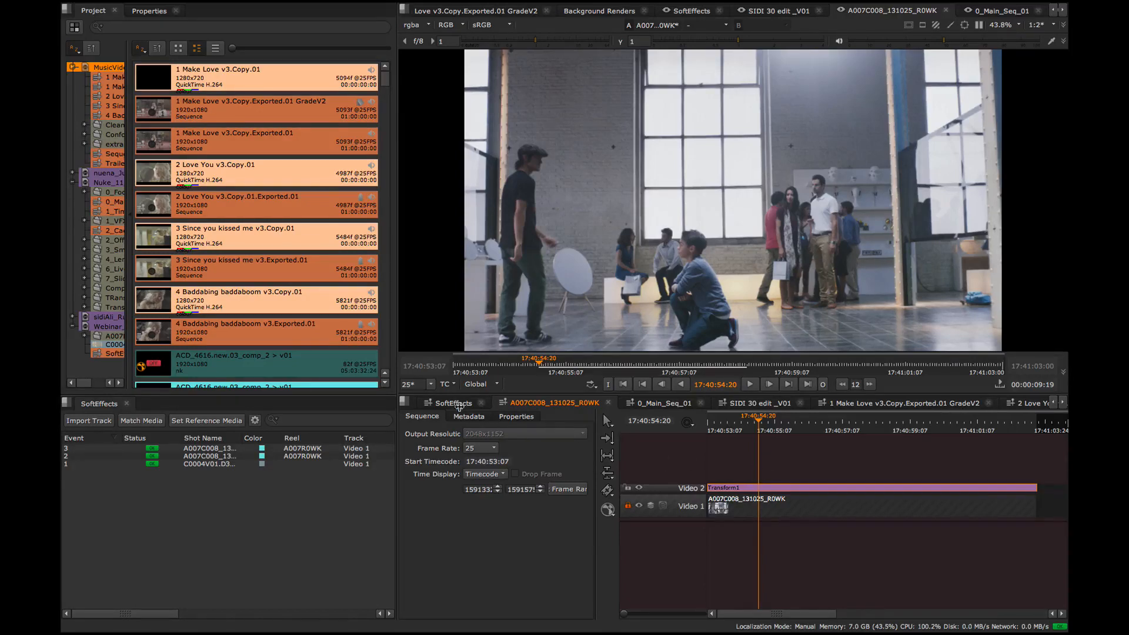
click(458, 404)
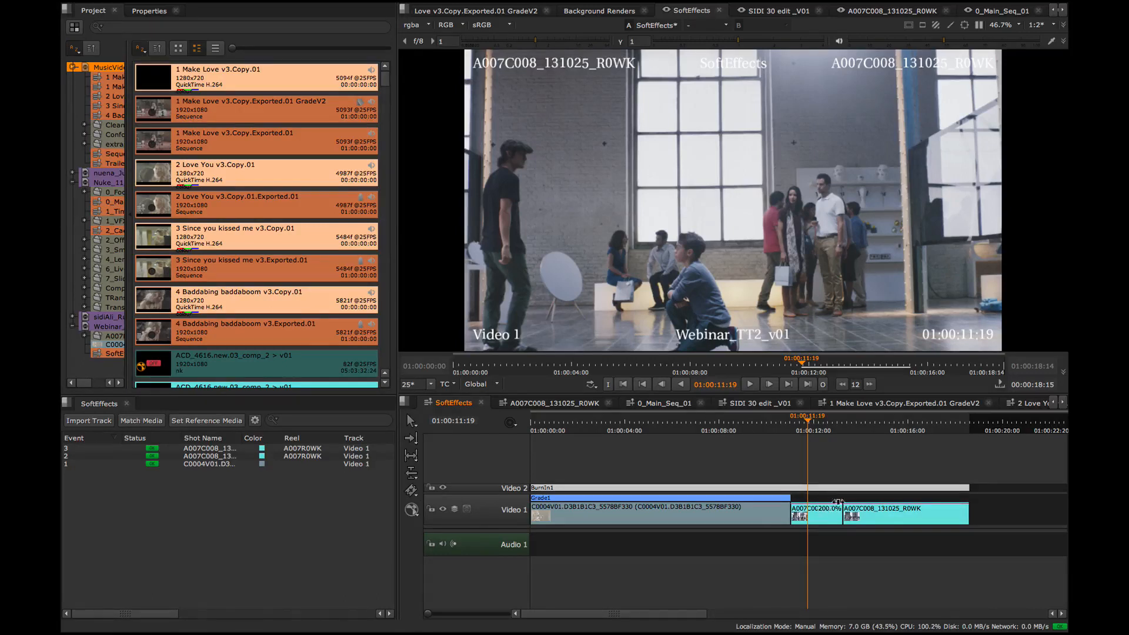
- Check both A007C008 shots on Video 1 and view the retimed shot at 01:00:12:21
click(828, 497)
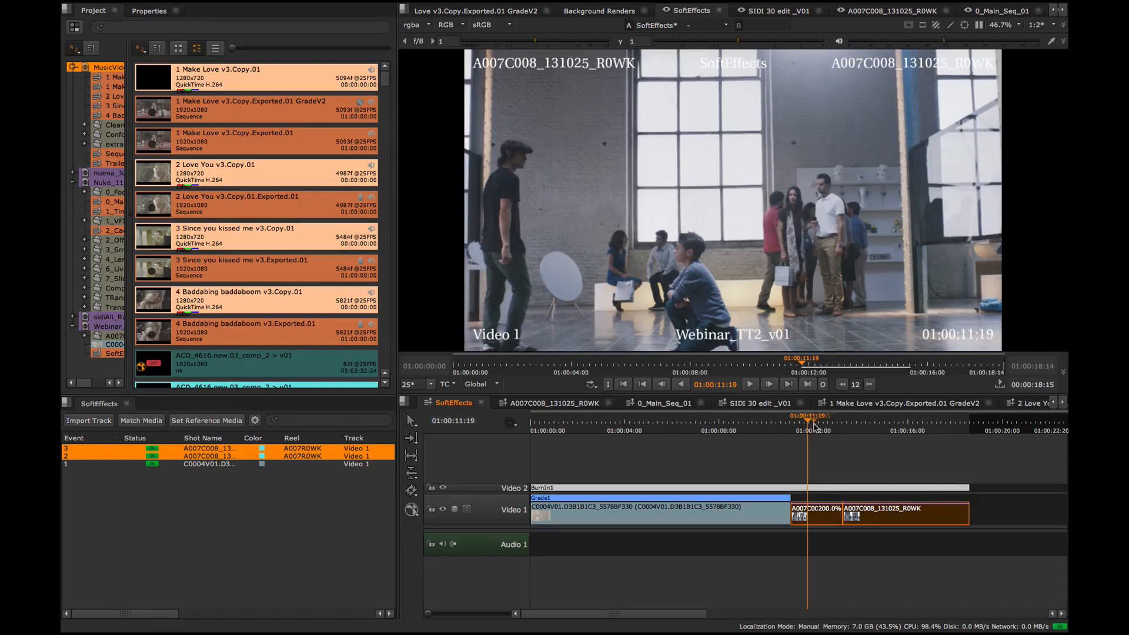
drag(808, 419, 833, 430)
click(814, 467)
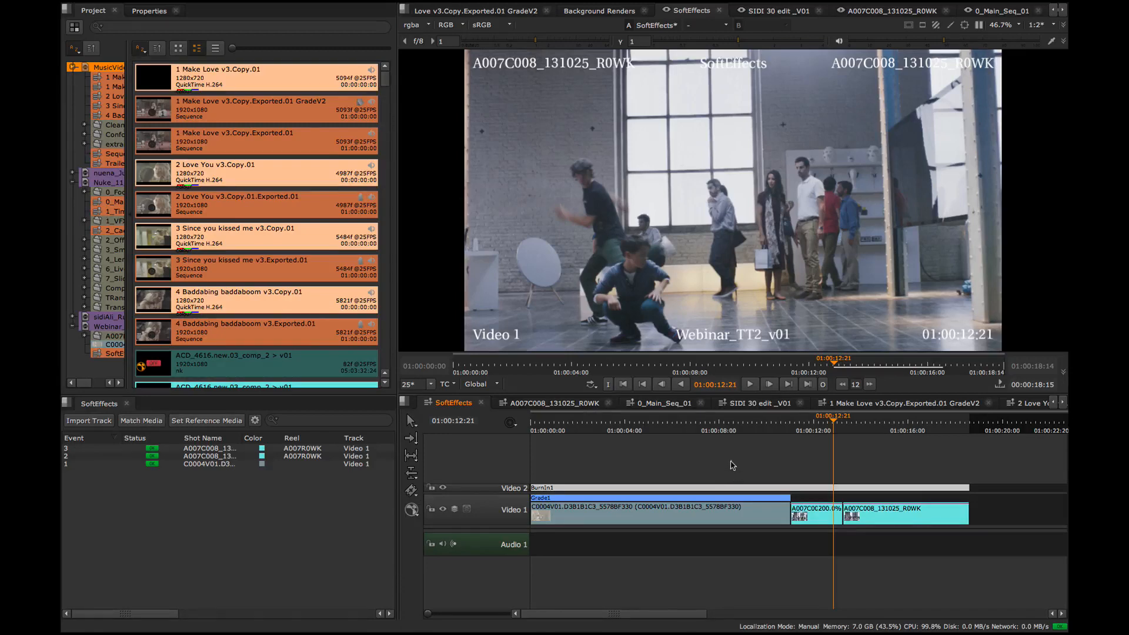
- Examine the soft effects in the 0_Main_Seq_01 timeline at shot and sequence level, including BurnIn4 on the Effects track
click(657, 405)
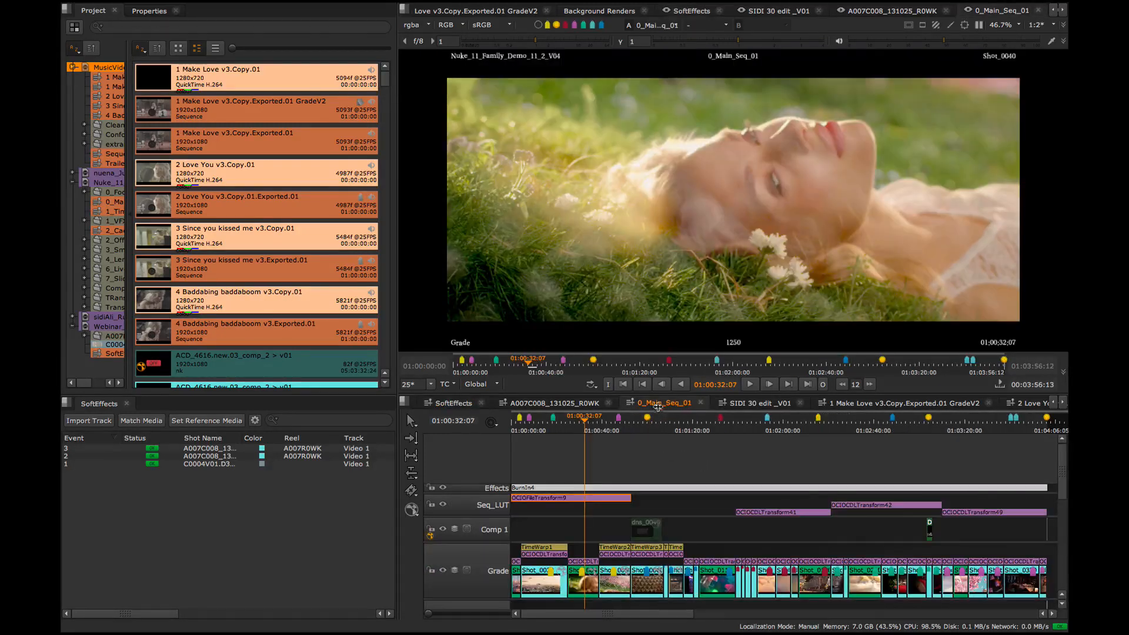
click(582, 559)
click(565, 498)
click(557, 511)
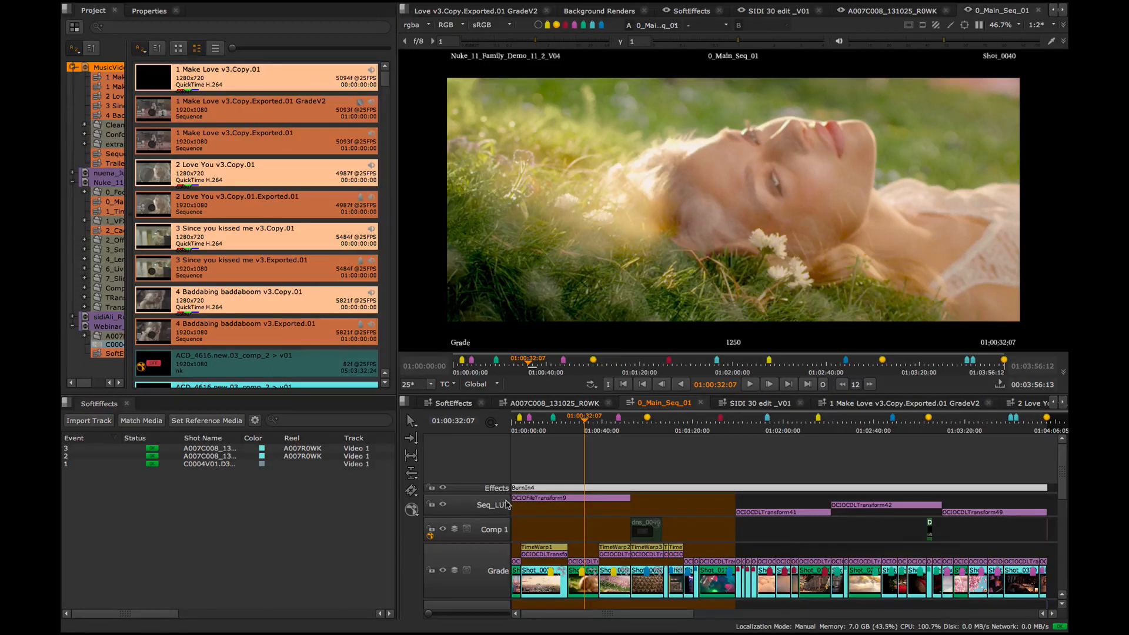
click(546, 478)
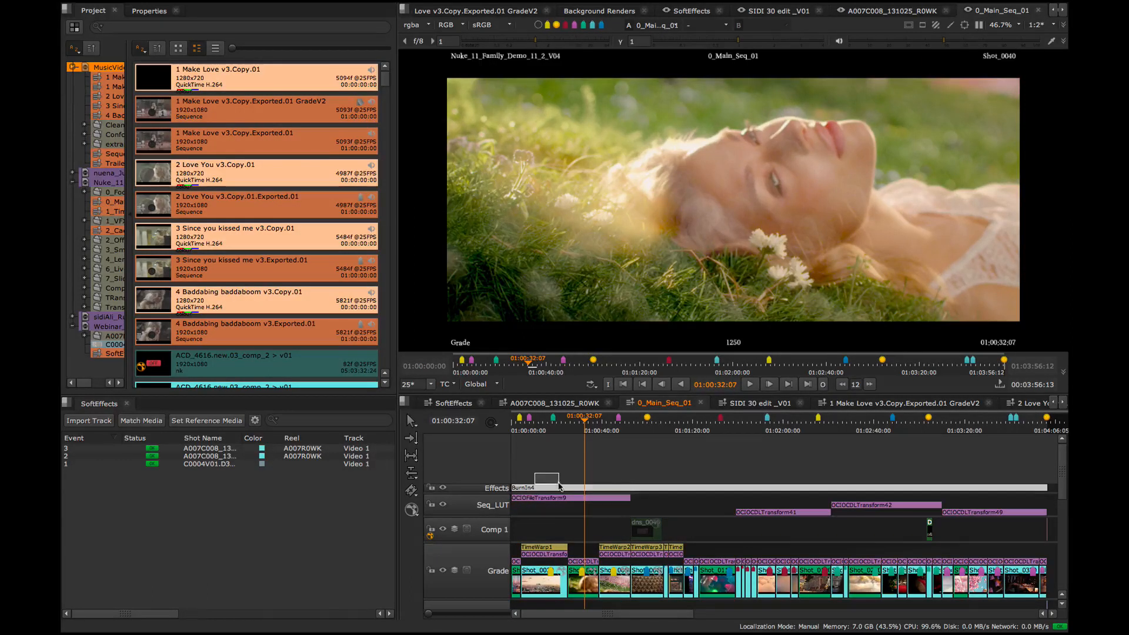
click(547, 487)
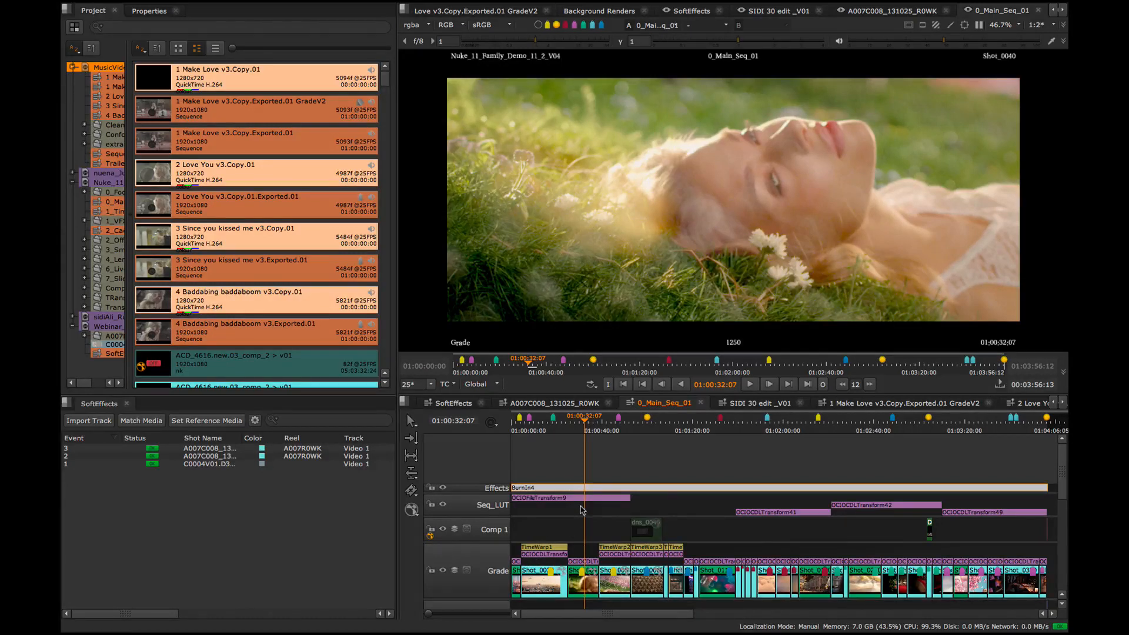
- Toggle OCIOFileTransform9 and the CDL effect on Shot_0040 off and on to compare the image with and without them
click(580, 499)
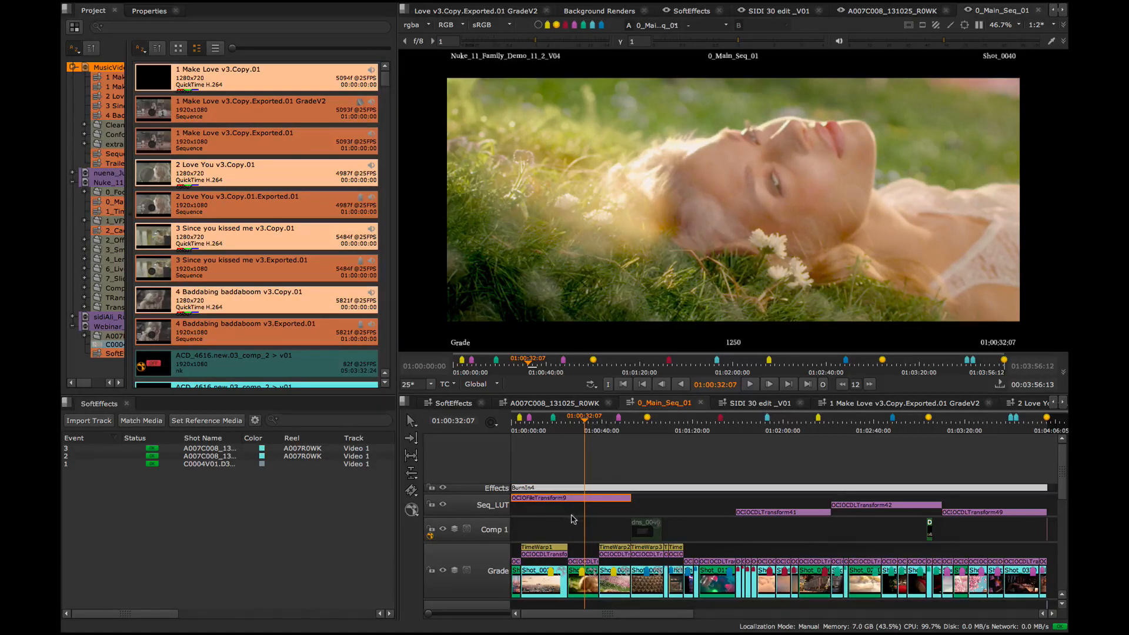
key(d)
click(584, 556)
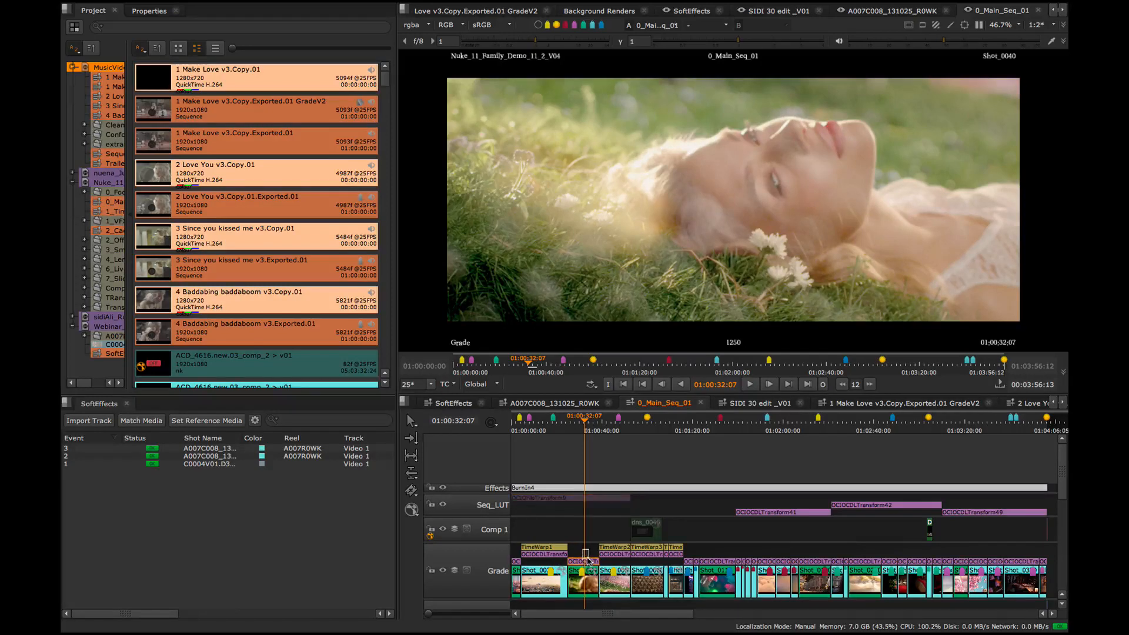
key(d)
key(d)
key(d)
drag(590, 512, 568, 496)
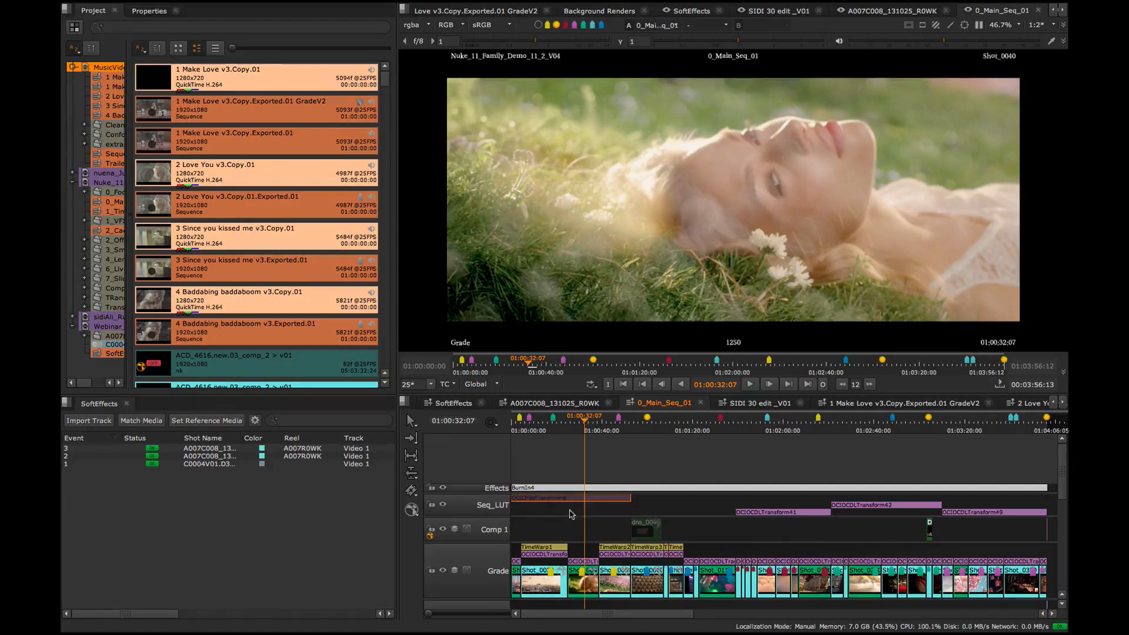
key(d)
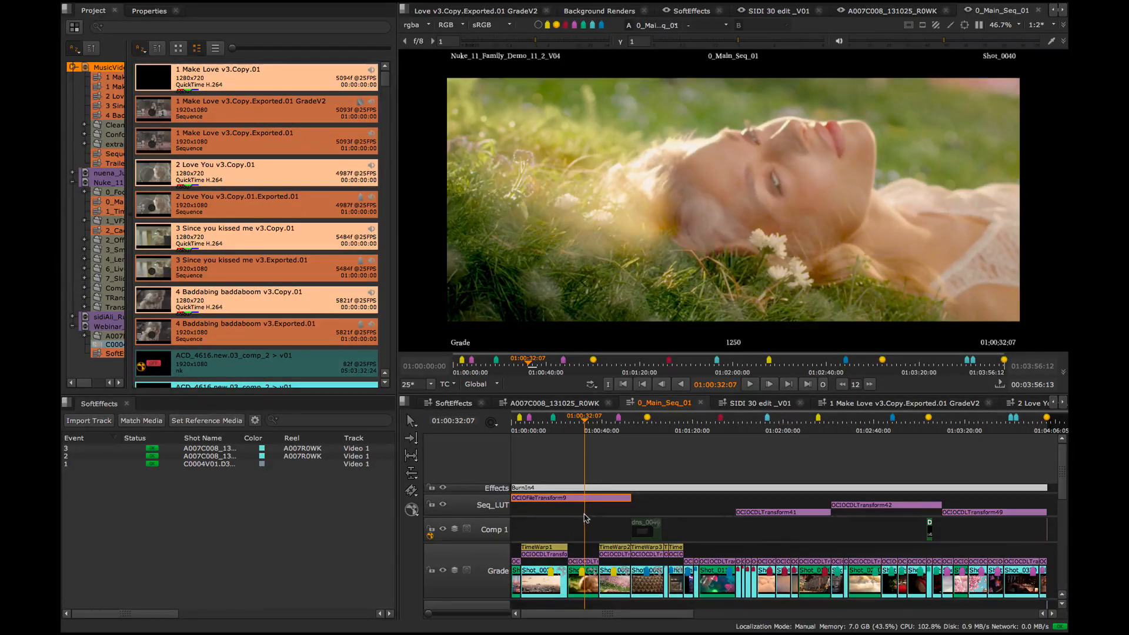
- Place the playhead at 01:00:53:24 and mark in and out points around the Grade shots beneath the gap on Seq_LUT
click(608, 428)
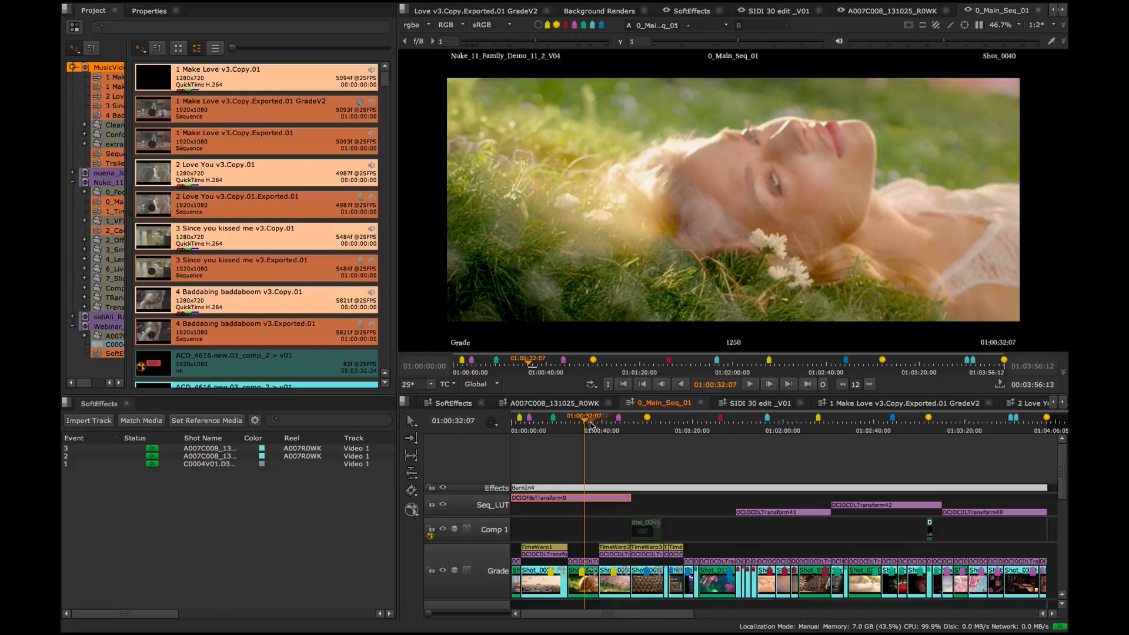
drag(609, 430, 634, 429)
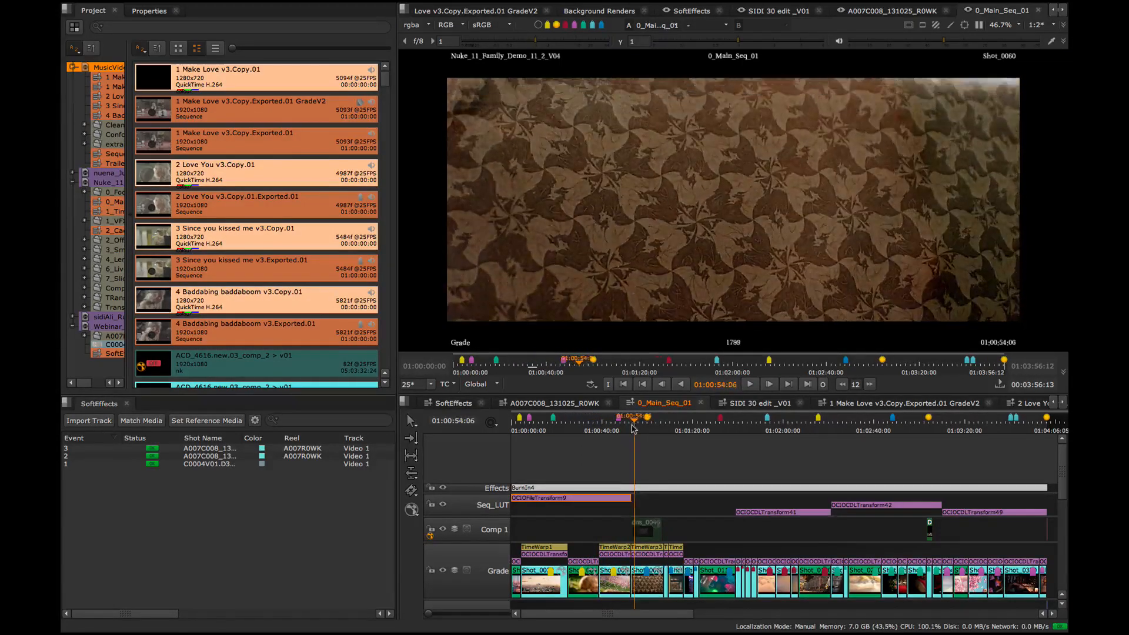
drag(647, 563, 728, 580)
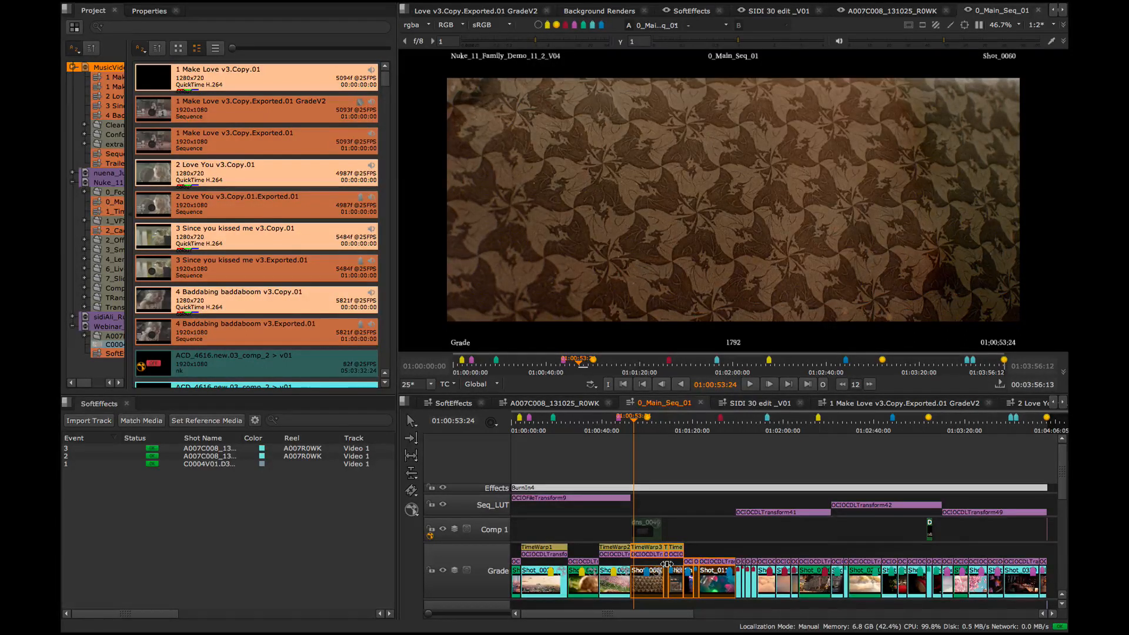
key(slash)
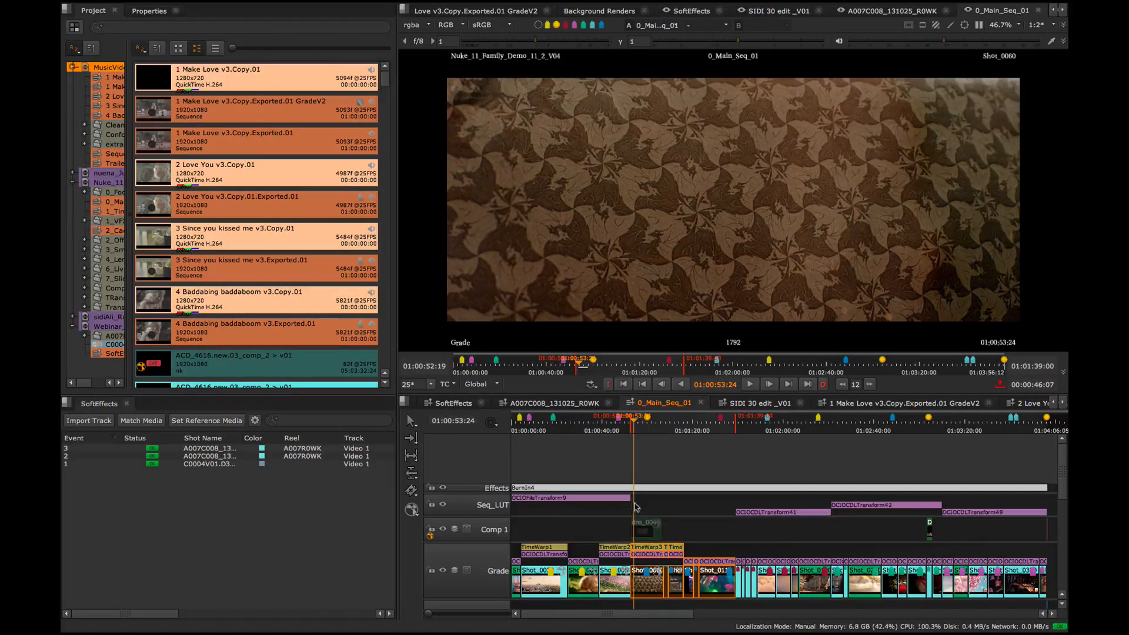
- Add a LUT effect over the marked range on the Seq_LUT track and load Sequence_LUT.cc as its transform file
click(462, 507)
click(413, 510)
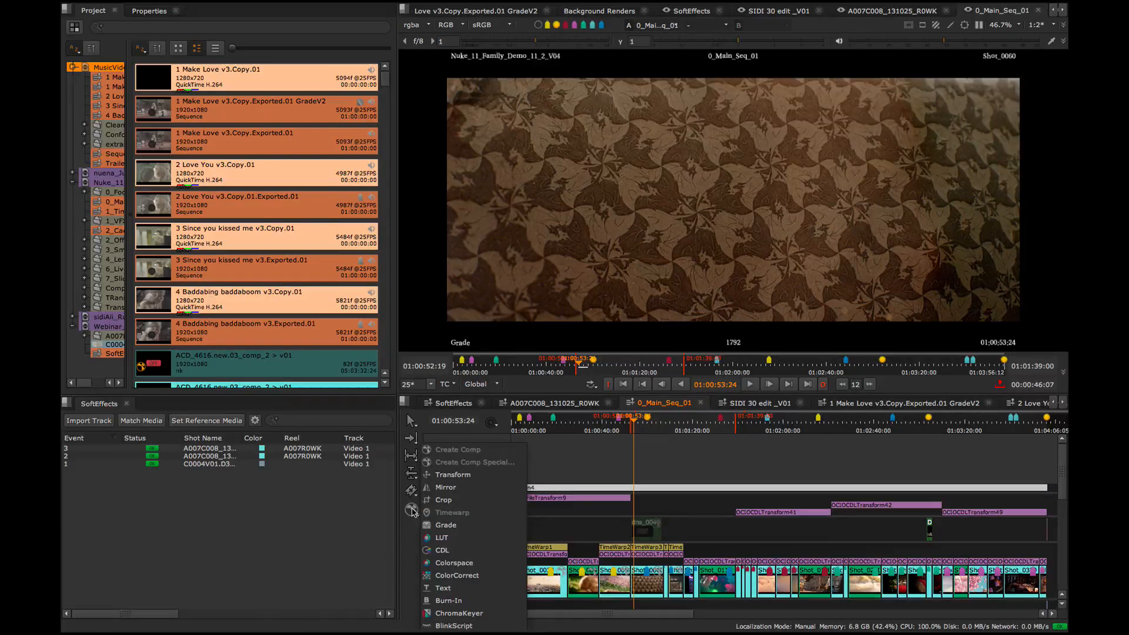
click(445, 539)
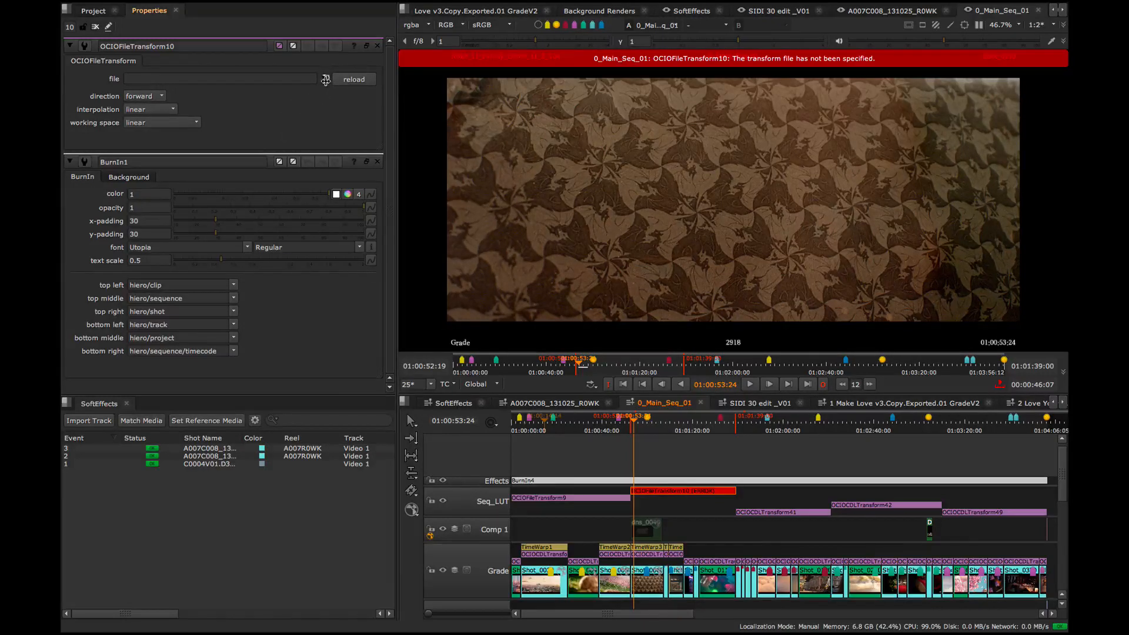
click(326, 79)
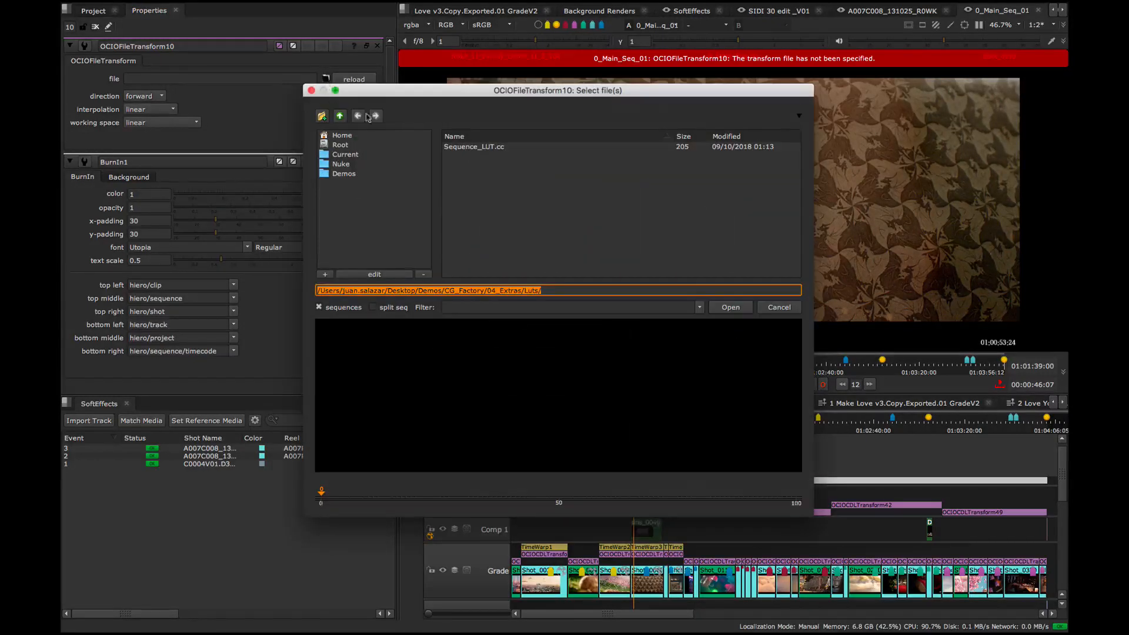
click(461, 148)
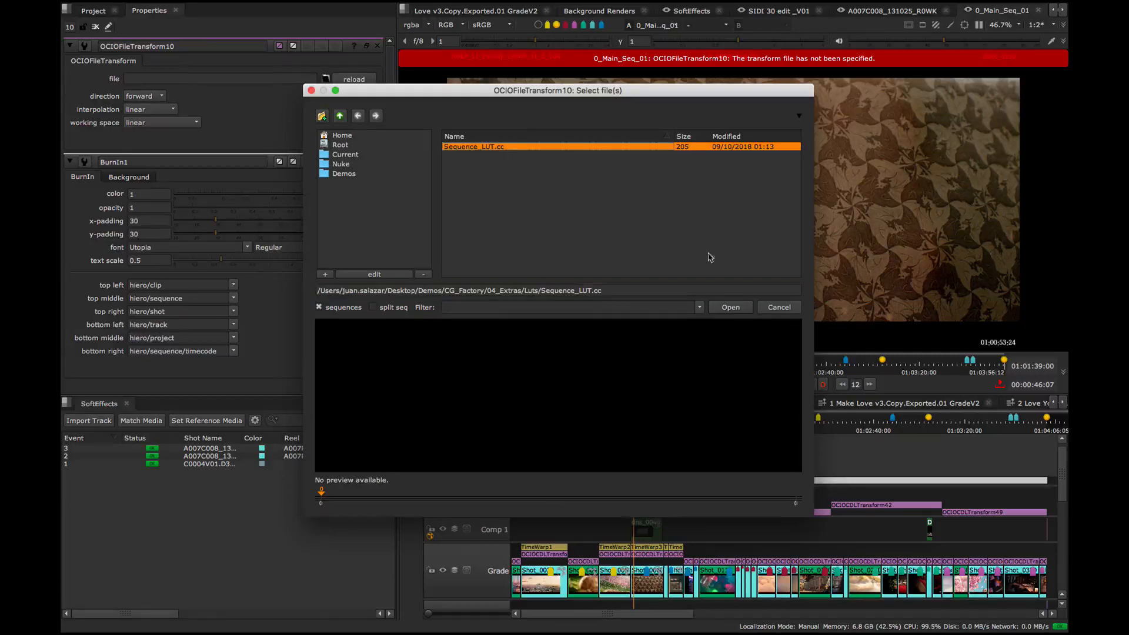
click(731, 307)
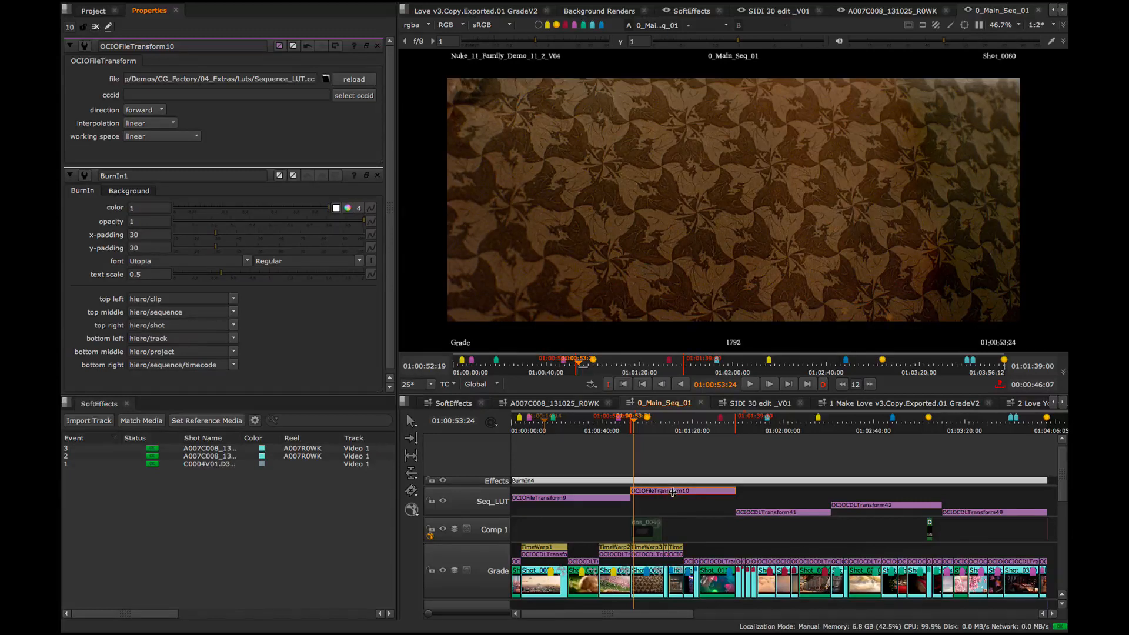
- Move the new OCIOFileTransform10 effect down within the Seq_LUT track and undo its last change
drag(672, 492, 669, 509)
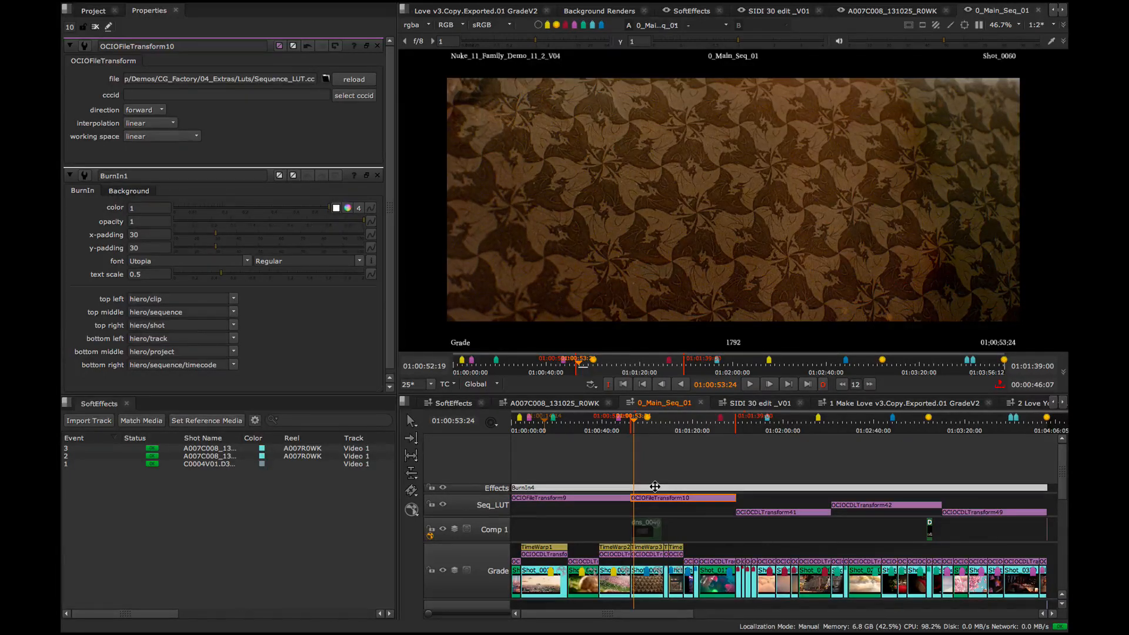
key(ctrl+z)
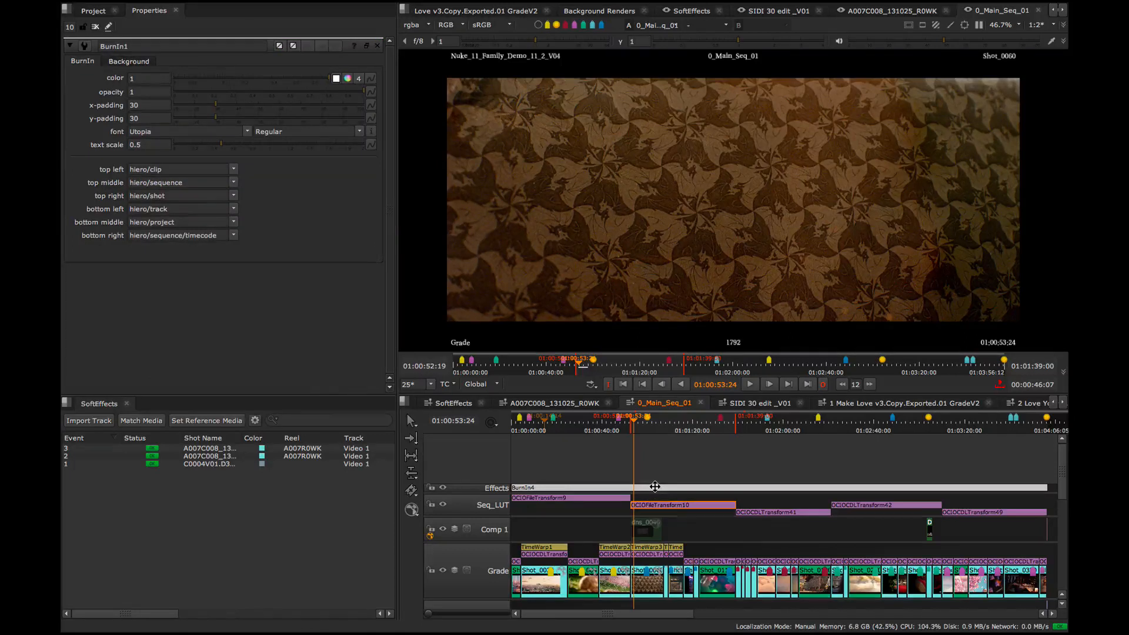
click(649, 455)
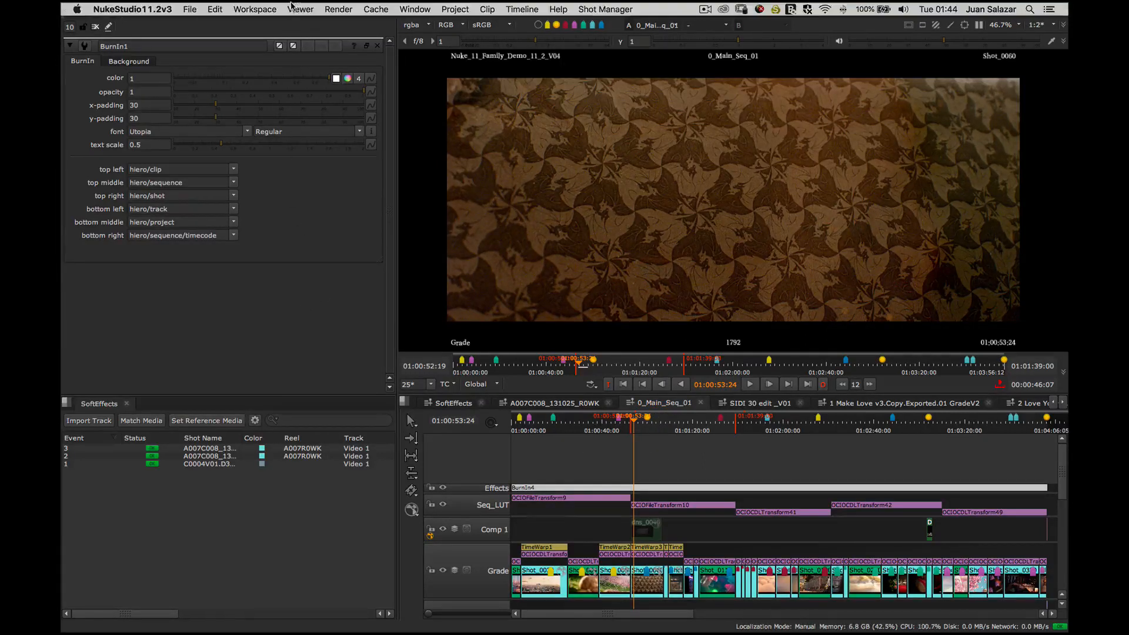
- Switch to the Compare workspace and show the A007C008_131025_R0WK timeline beside the 2 Love You sequence
click(274, 11)
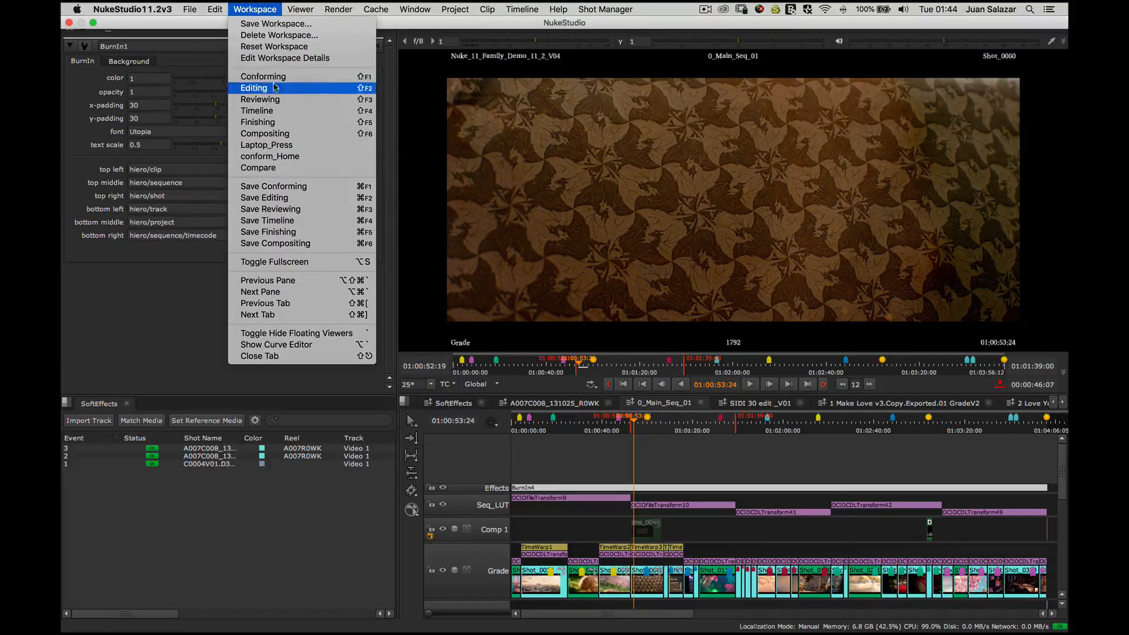
click(272, 170)
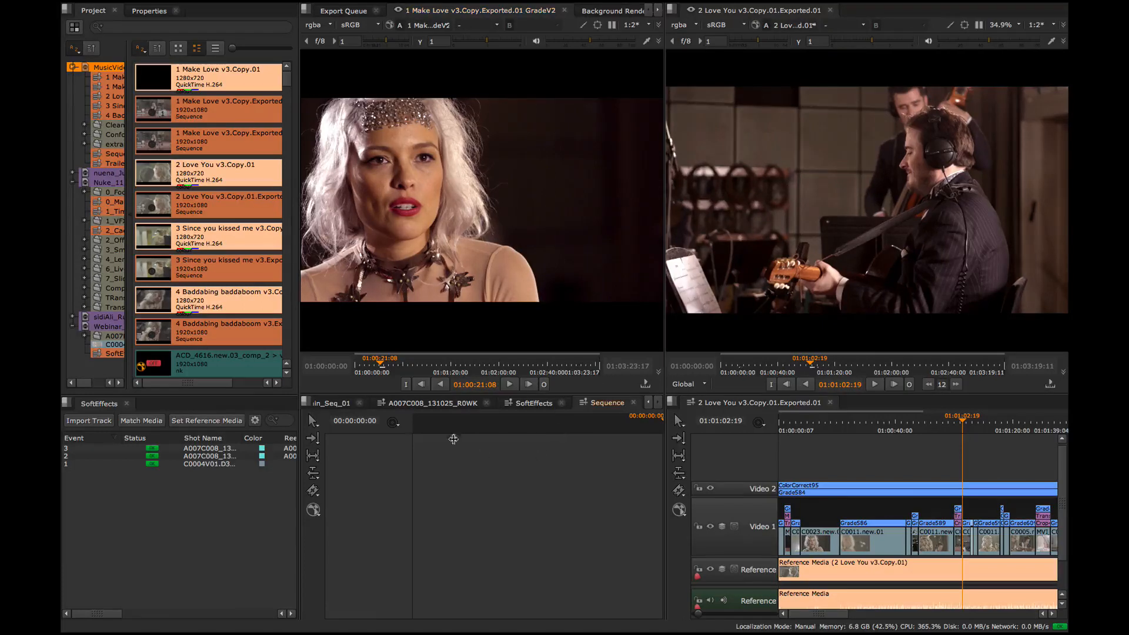
click(446, 404)
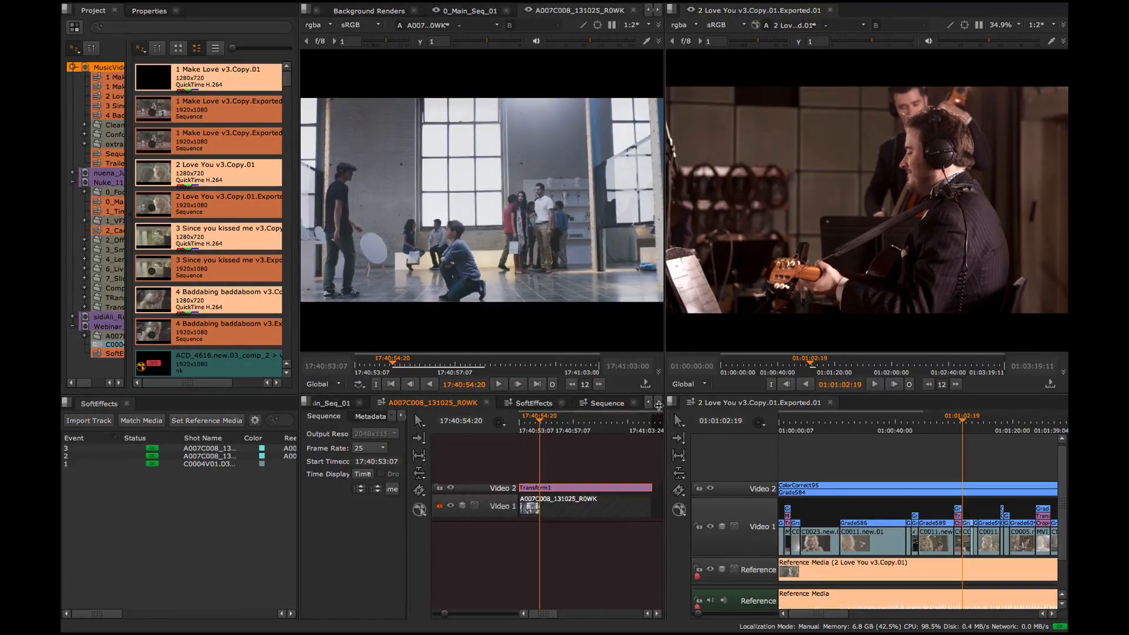
- Bring up the 1 Make Love v3 GradeV2 sequence in place of A007C008 and move its playhead to 01:00:21:21 on the Grade205 shot
click(647, 403)
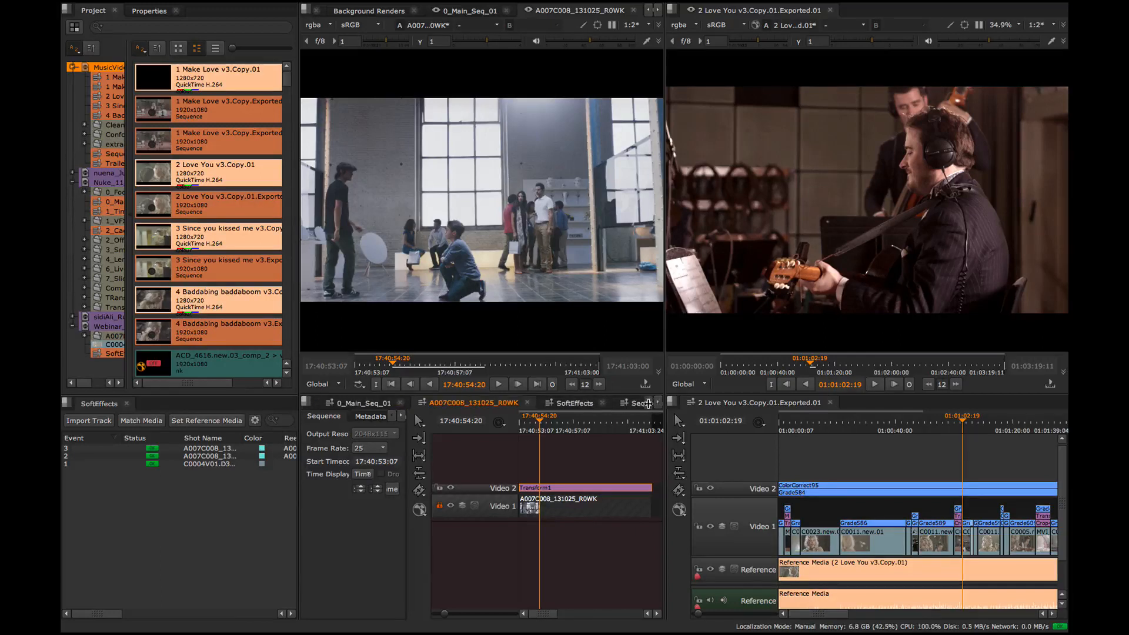
click(648, 403)
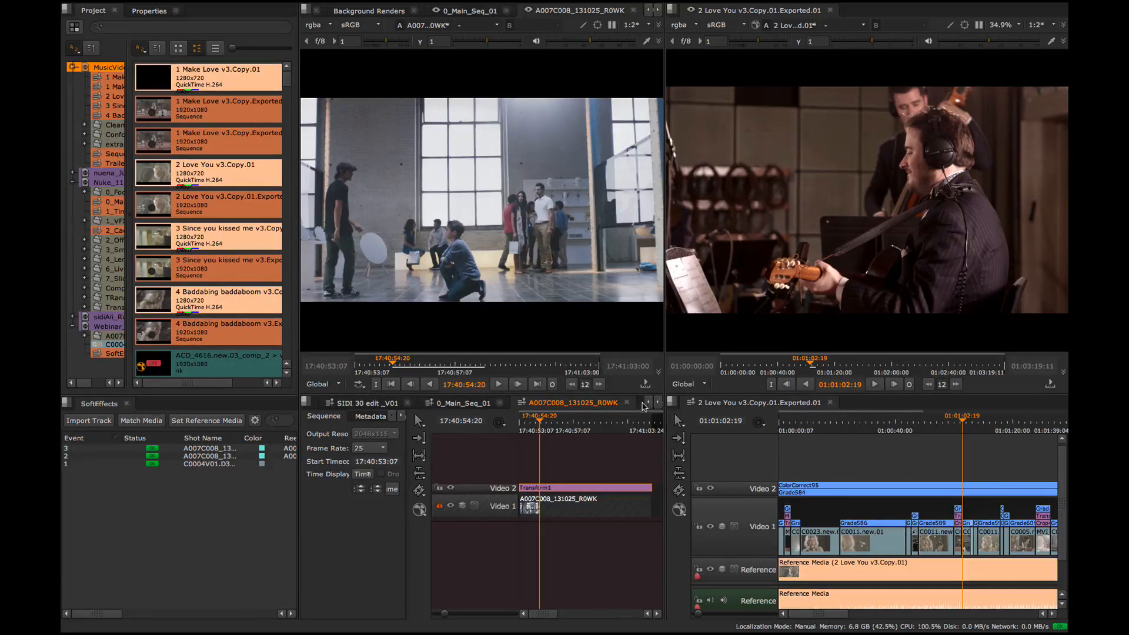
click(648, 403)
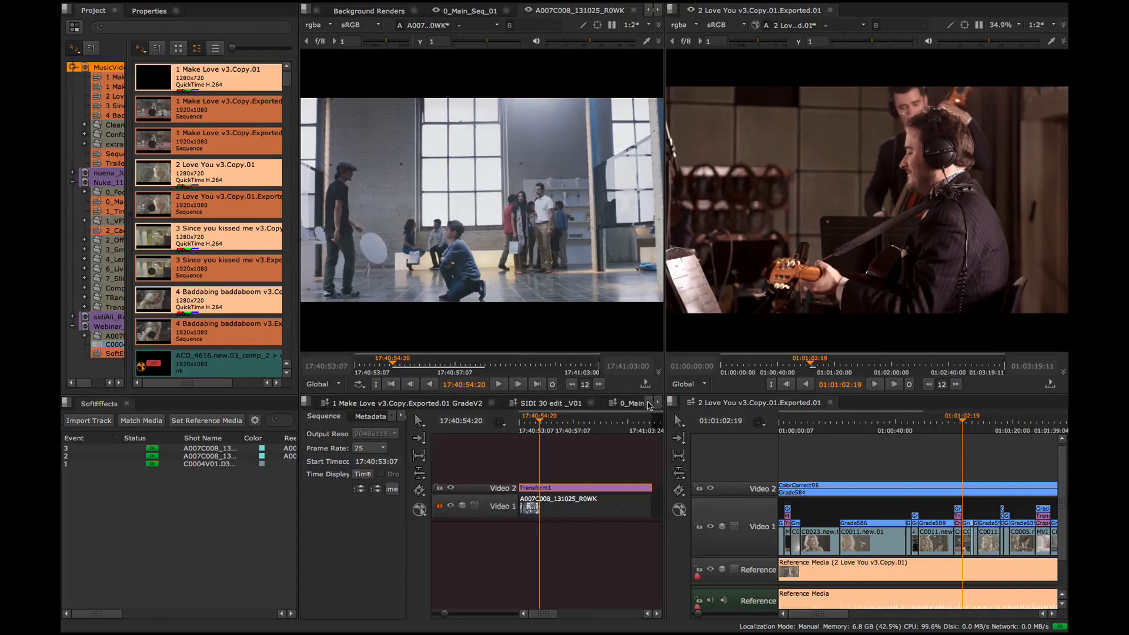
click(420, 402)
click(562, 421)
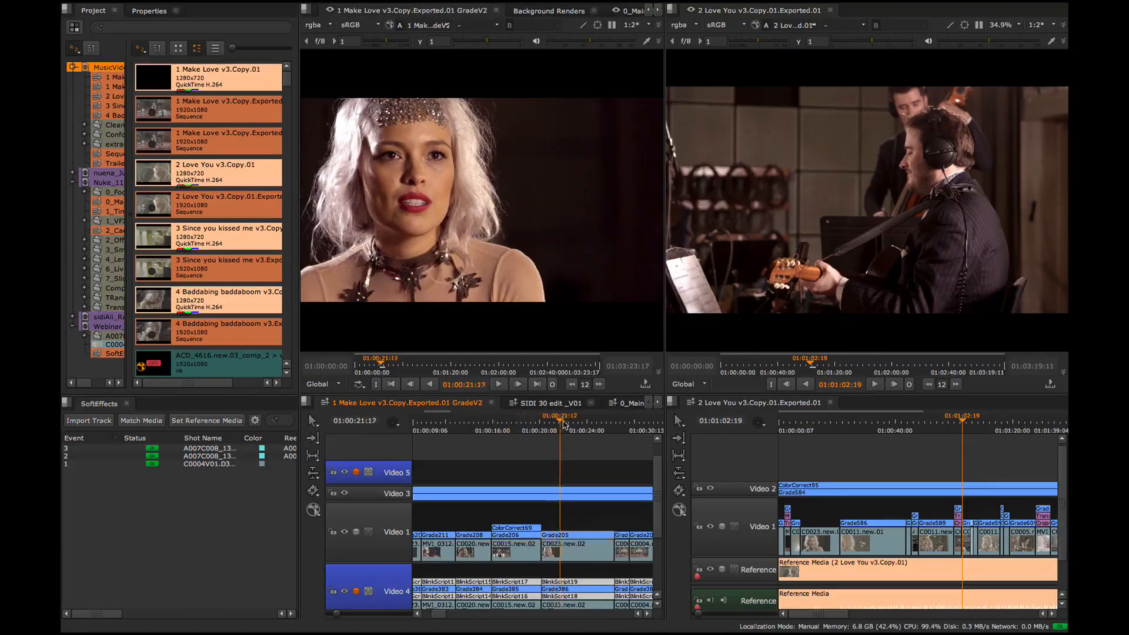
- Move the 2 Love You sequence's playhead to 01:00:14:14, on the ungraded C0023 shot of the singer
click(935, 424)
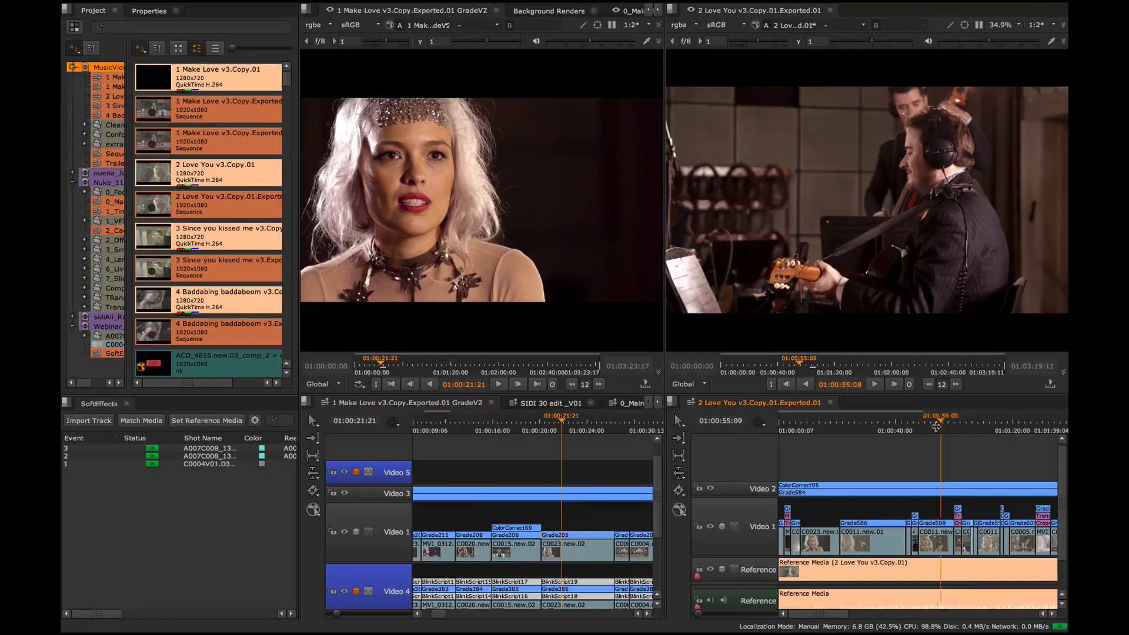
drag(935, 424, 928, 429)
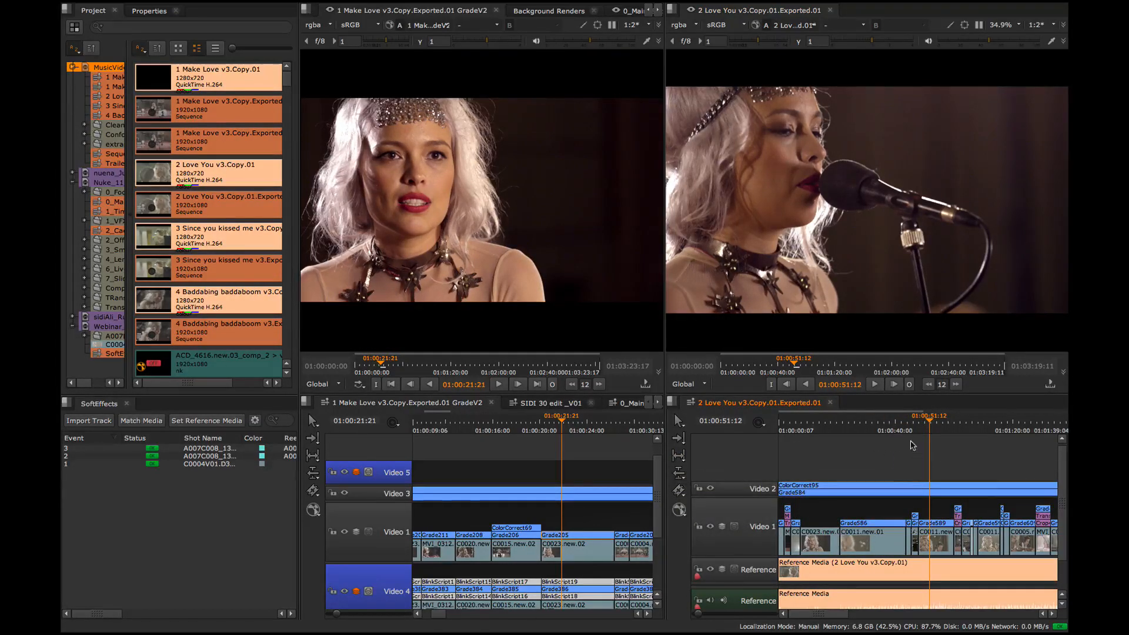
drag(928, 422, 820, 424)
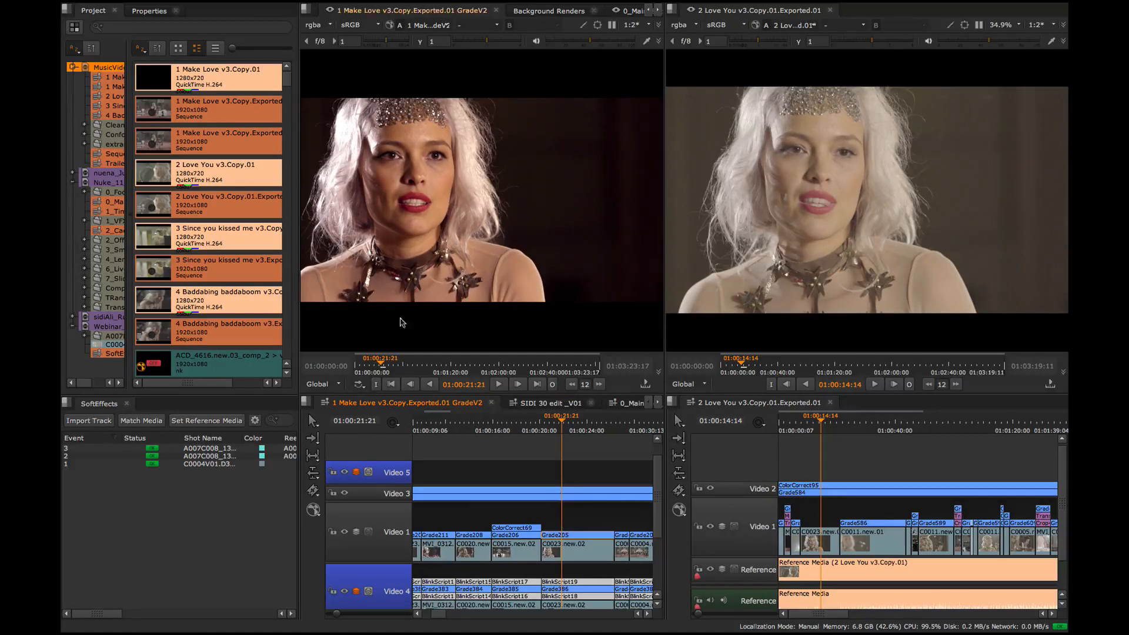
- Copy the Grade205 effect as a clone from the 1 Make Love sequence and paste it onto the C0023 clip in 2 Love You
click(224, 11)
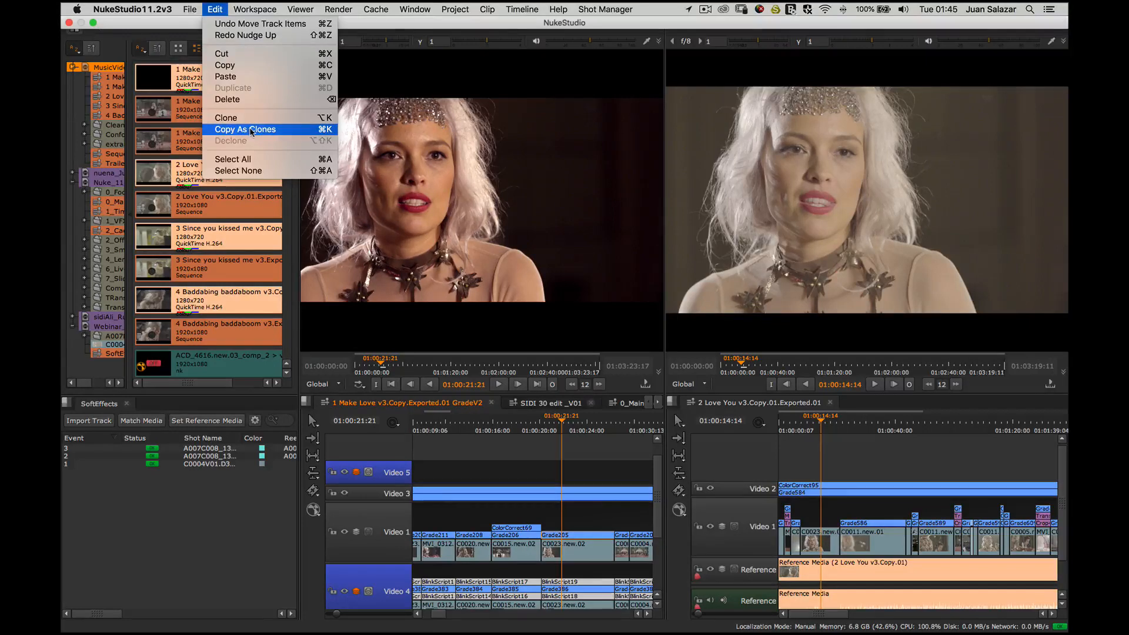
click(249, 130)
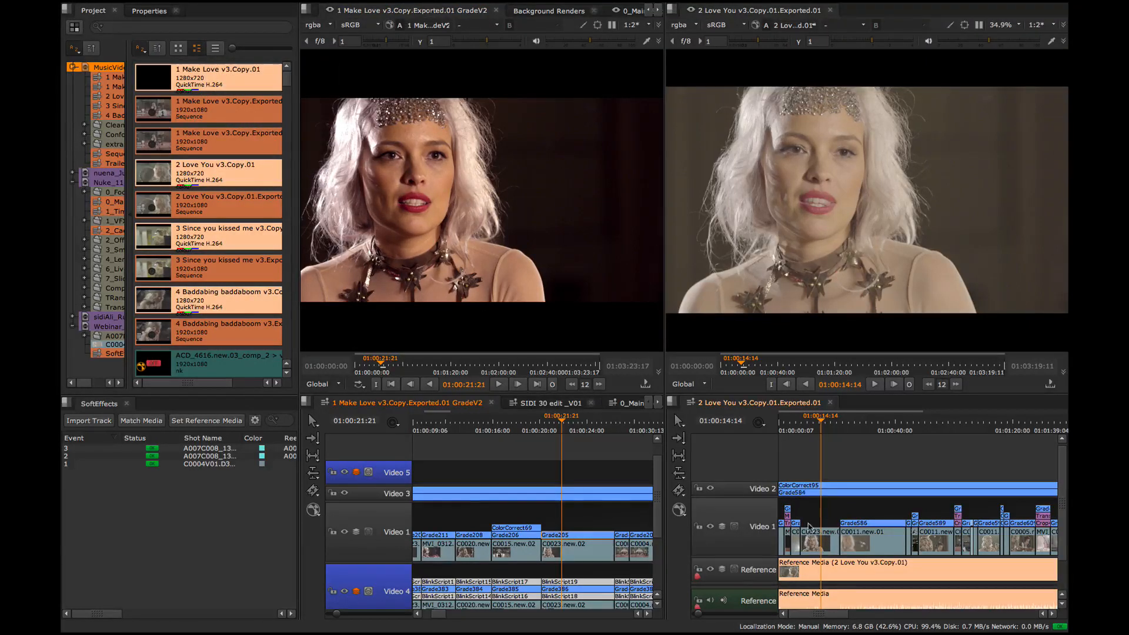
click(819, 542)
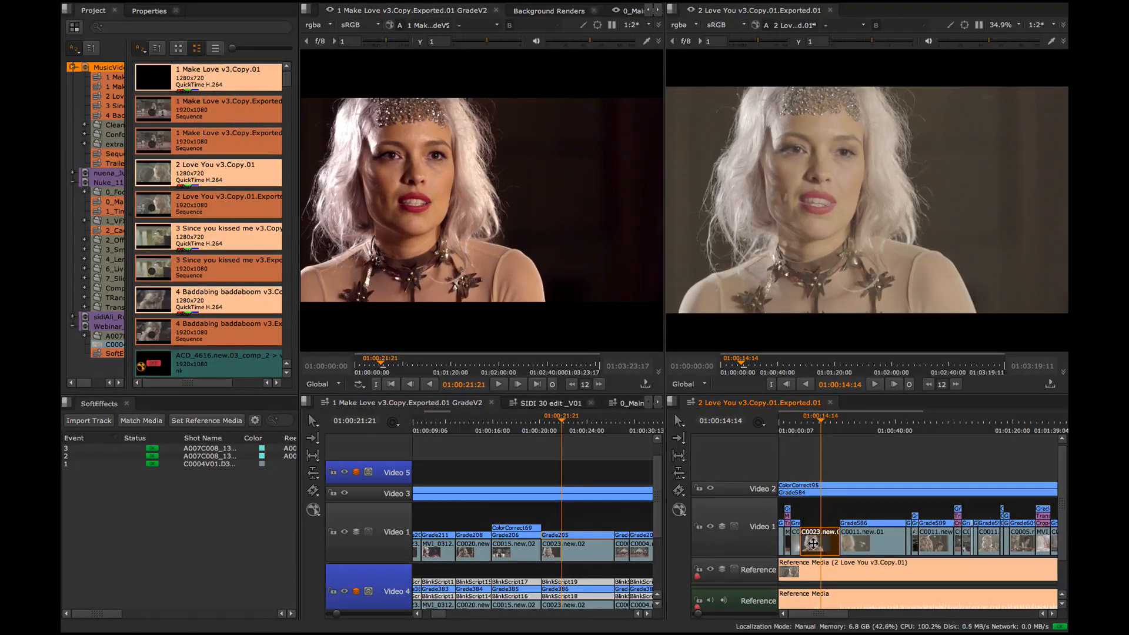
key(ctrl+v)
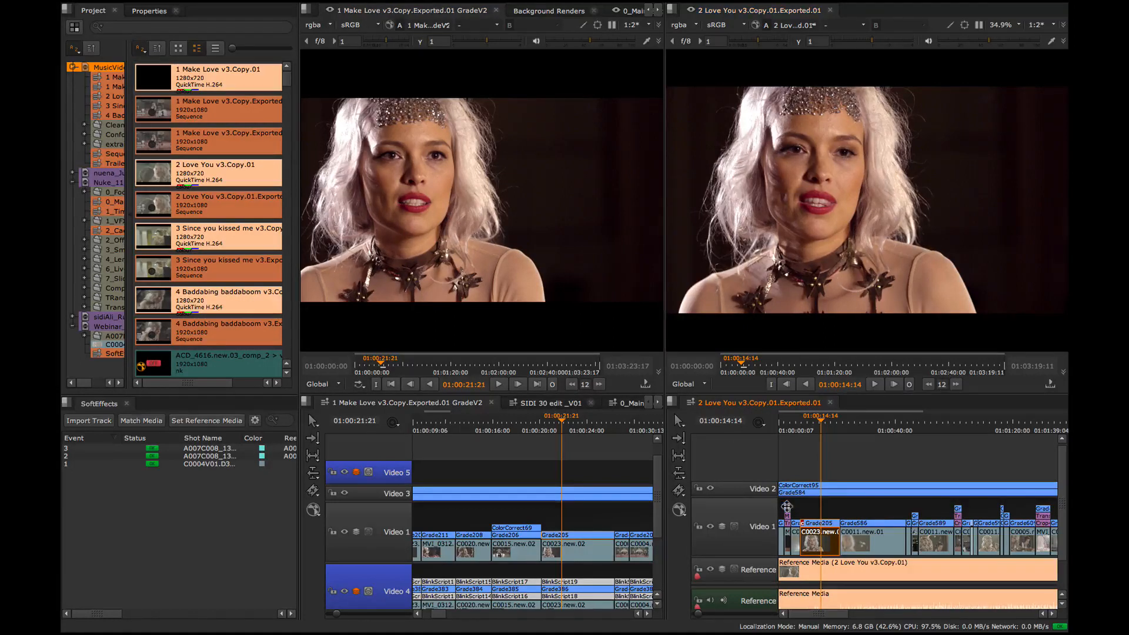
click(811, 513)
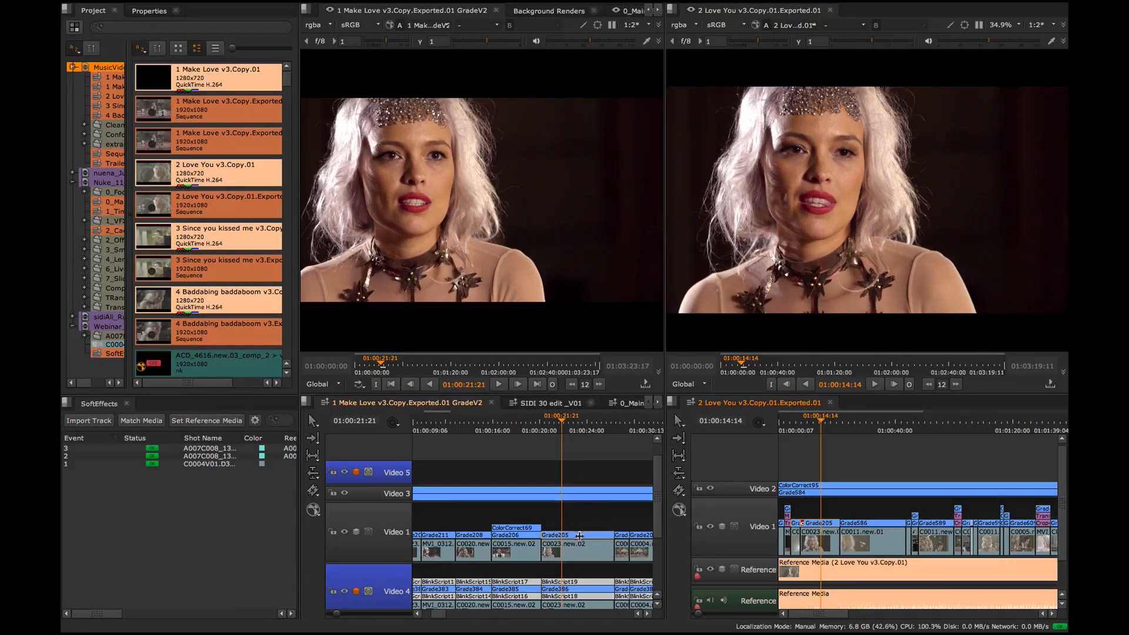
- Open the Grade205 effect from the 1 Make Love timeline and shift its gamma towards red, adjusting the hue on the colour wheel
double_click(578, 532)
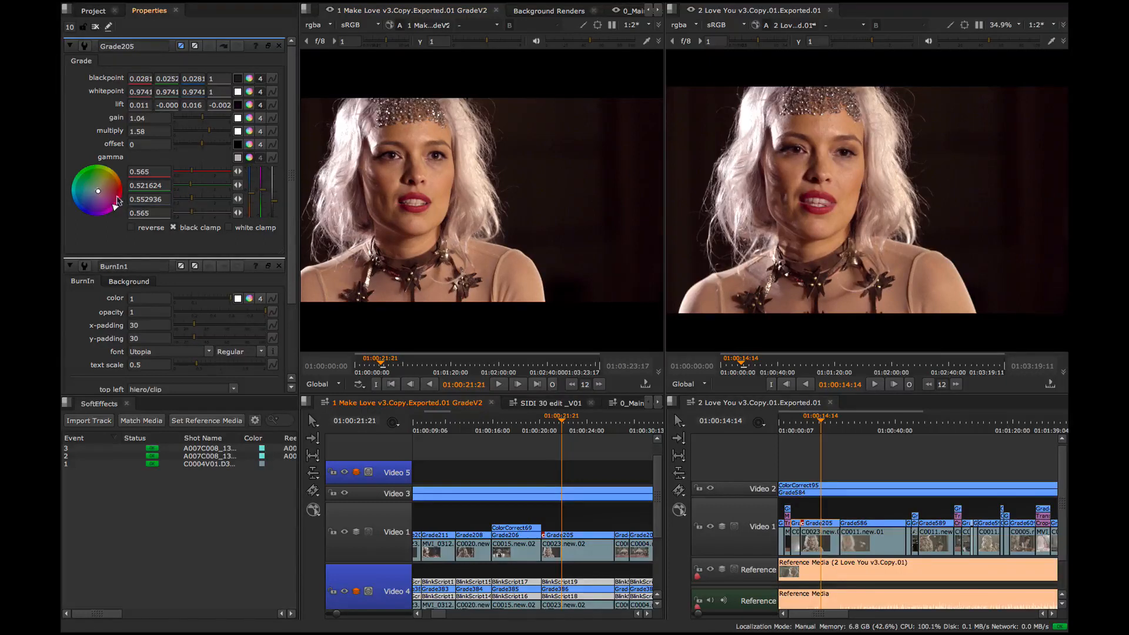
mouse_move(101, 198)
mouse_down()
mouse_move(124, 209)
mouse_move(158, 182)
mouse_up()
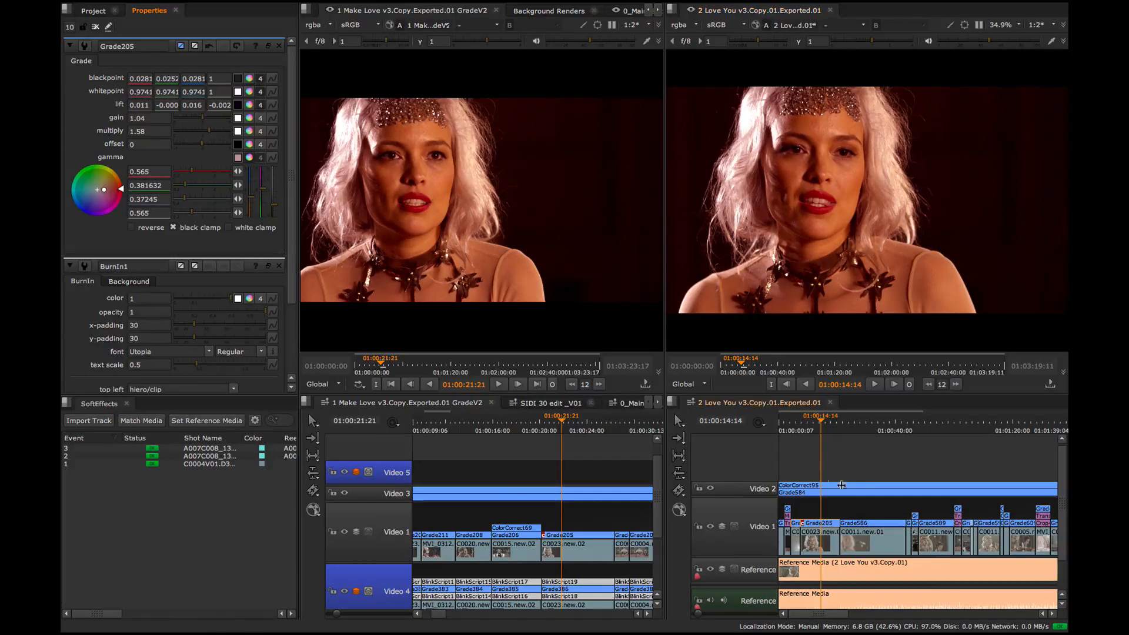
mouse_move(122, 191)
mouse_down()
mouse_move(118, 180)
mouse_move(124, 191)
mouse_move(99, 194)
mouse_move(119, 201)
mouse_move(116, 174)
mouse_up()
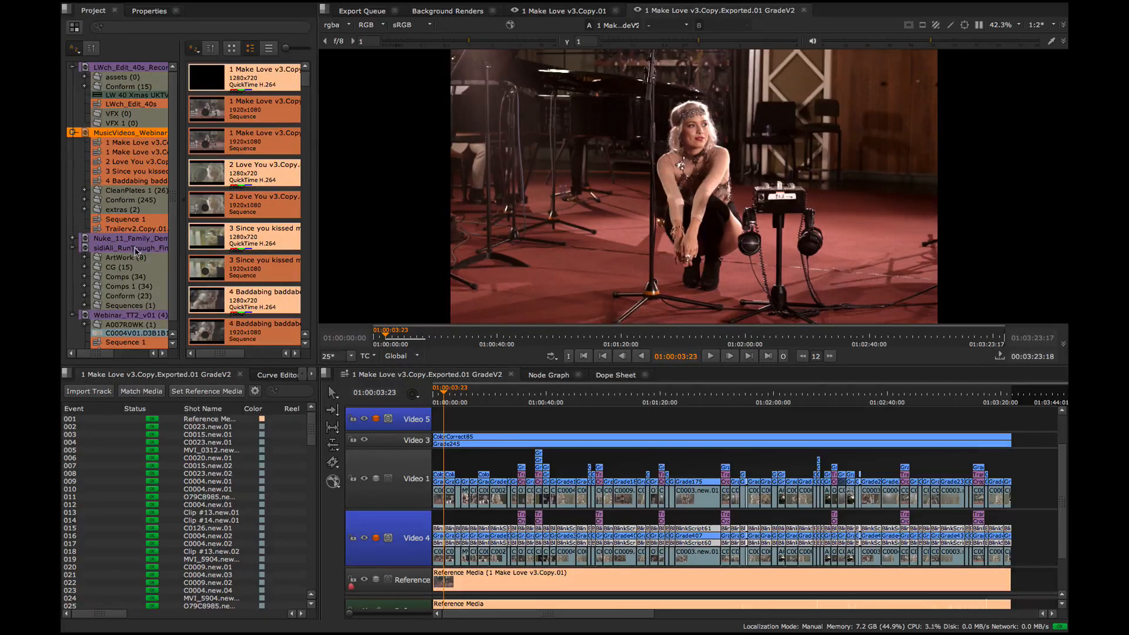
- Open the SIDI 30 edit _V01 sequence from the Sequences bin of the sidiAli project
click(137, 250)
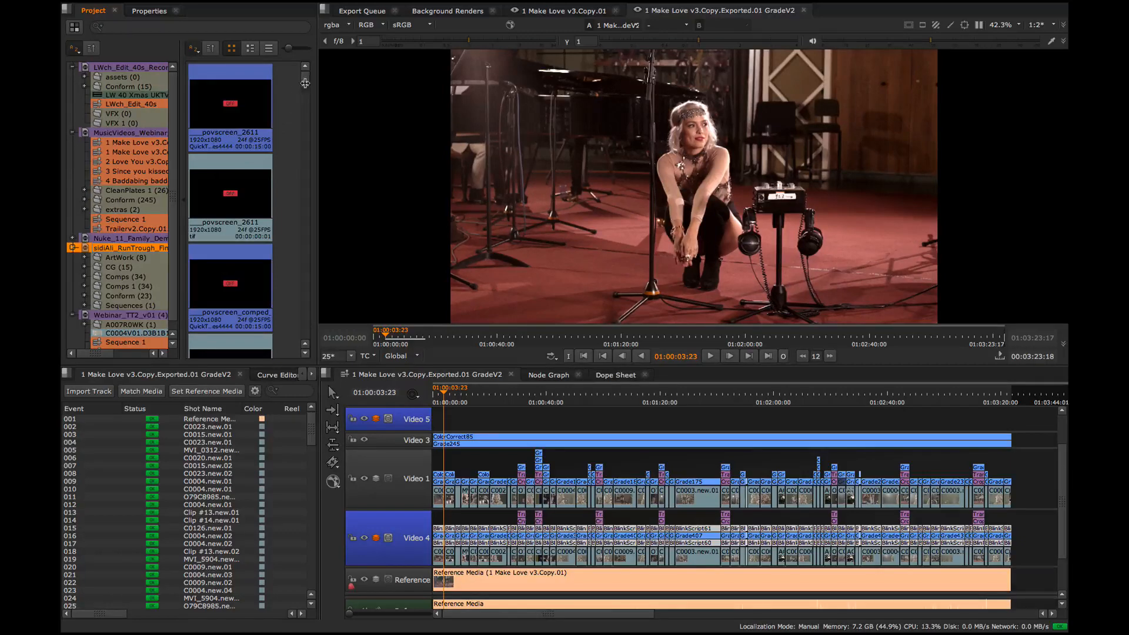
mouse_move(305, 76)
mouse_down()
mouse_move(303, 105)
mouse_move(301, 72)
mouse_up()
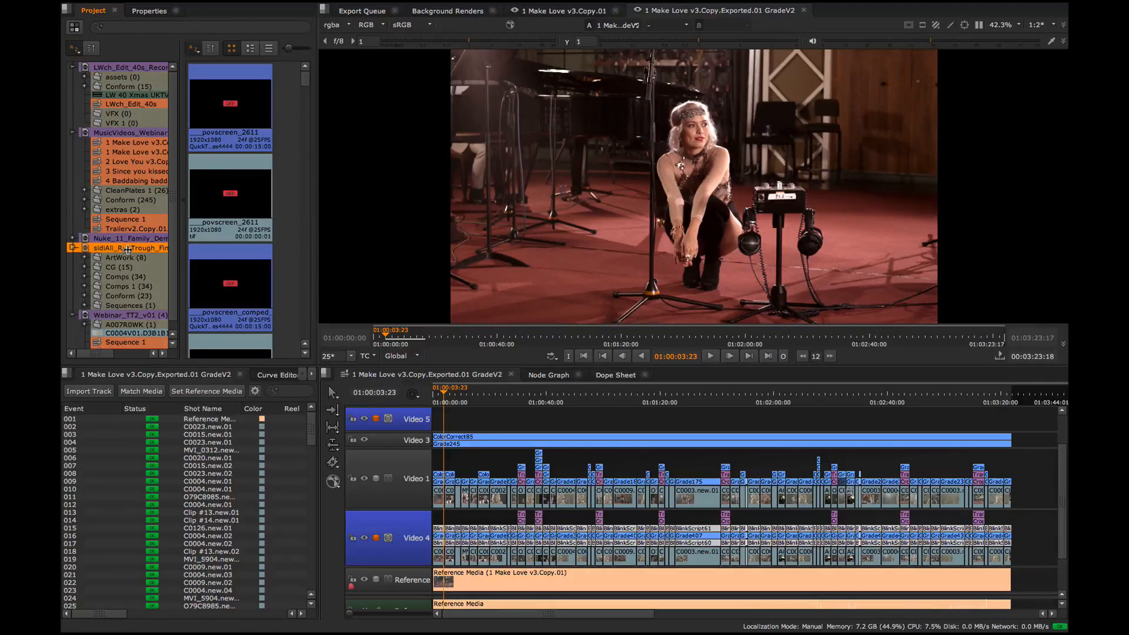
click(135, 305)
double_click(231, 101)
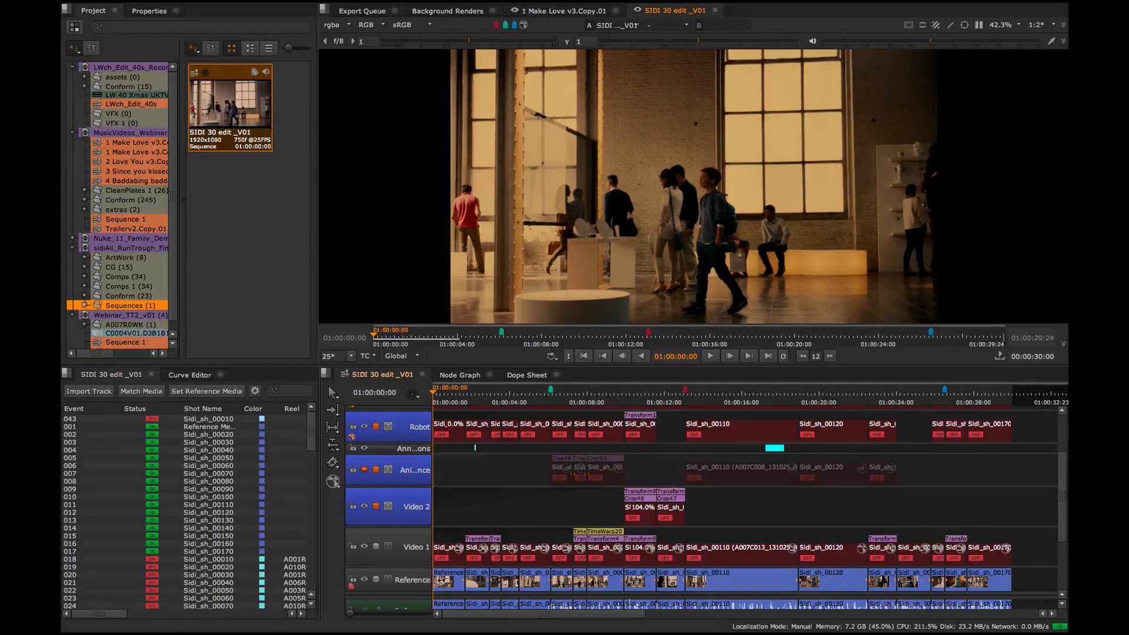
scroll(965, 492, up, 1)
scroll(964, 494, up, 2)
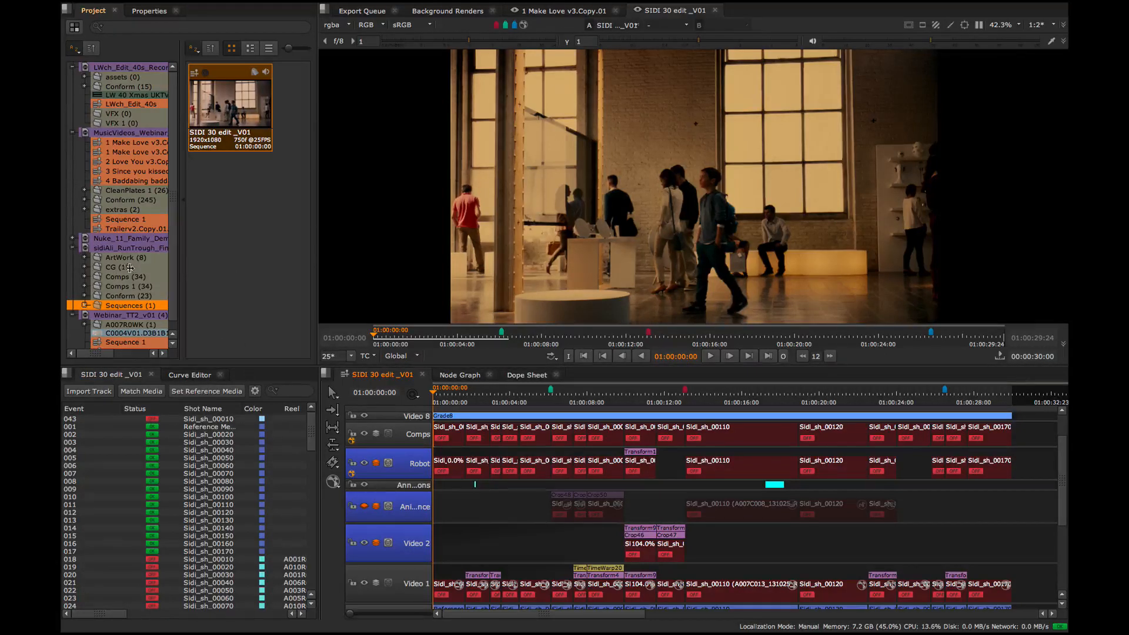
- Start reconnecting the media of the whole sidiAli project, using /Volumes/LaCie/00_Nuke/sidiAli/ as the directory to search
click(133, 249)
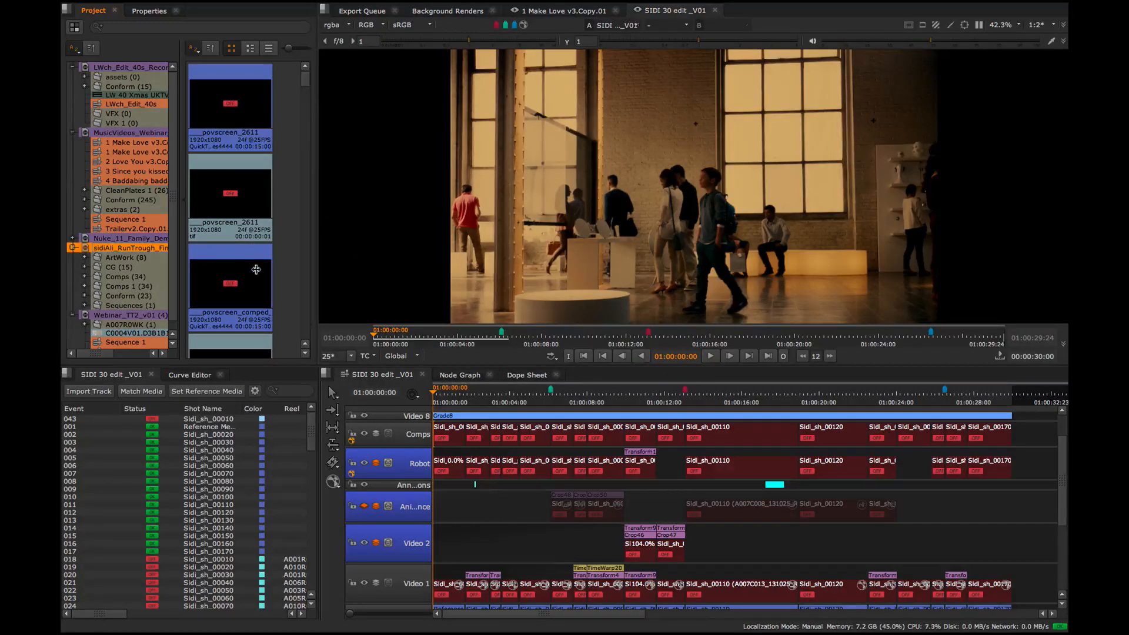
right_click(133, 250)
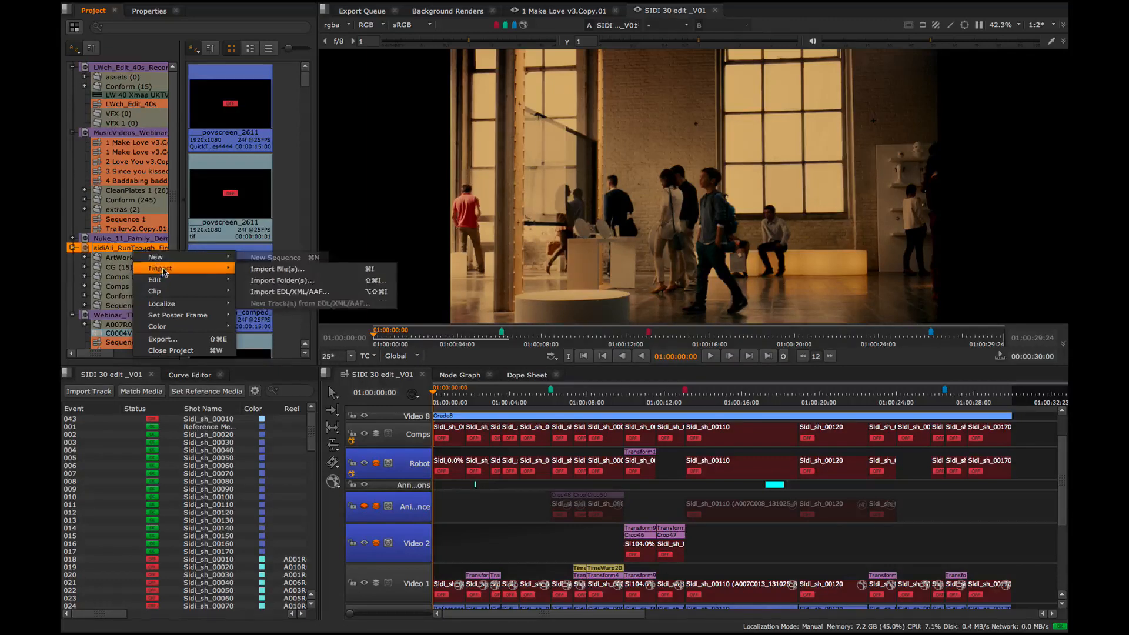
mouse_move(194, 280)
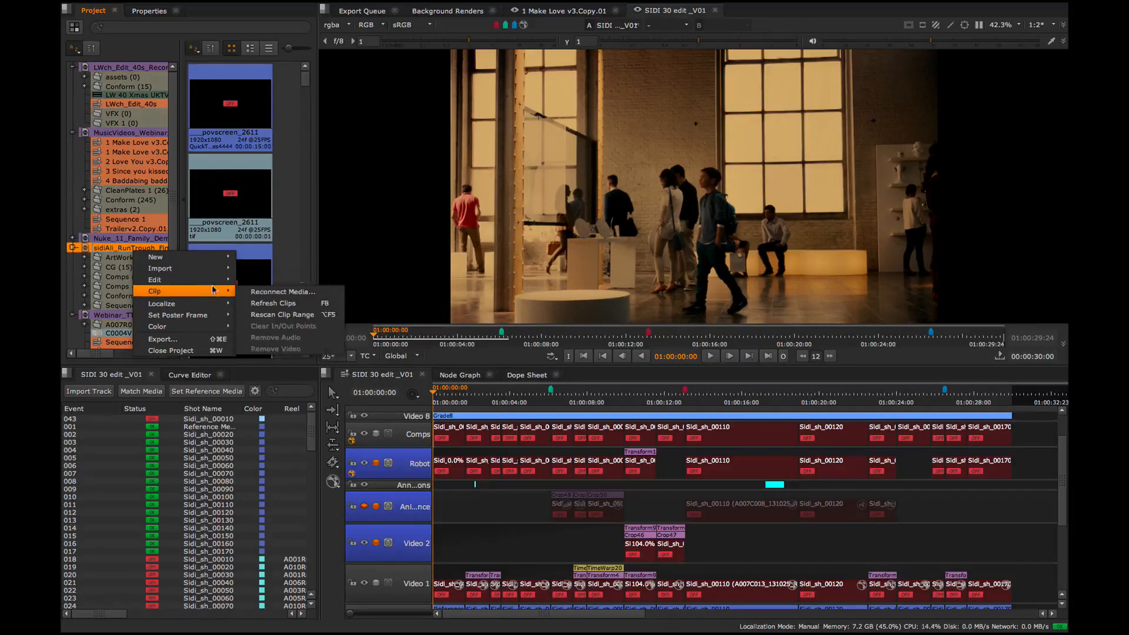
click(263, 292)
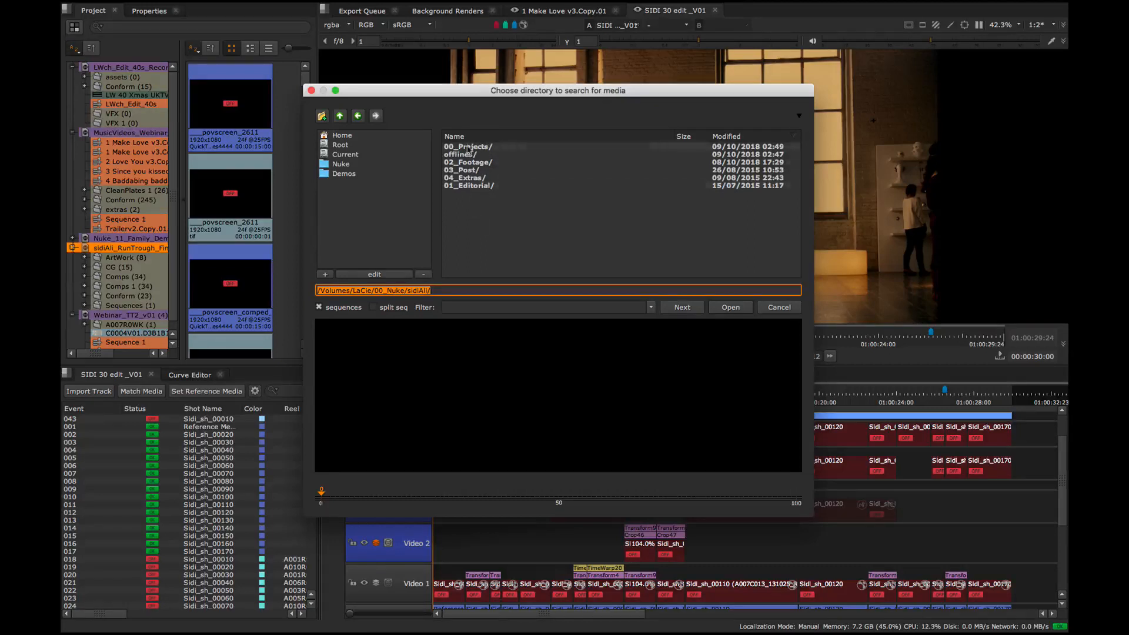
click(385, 291)
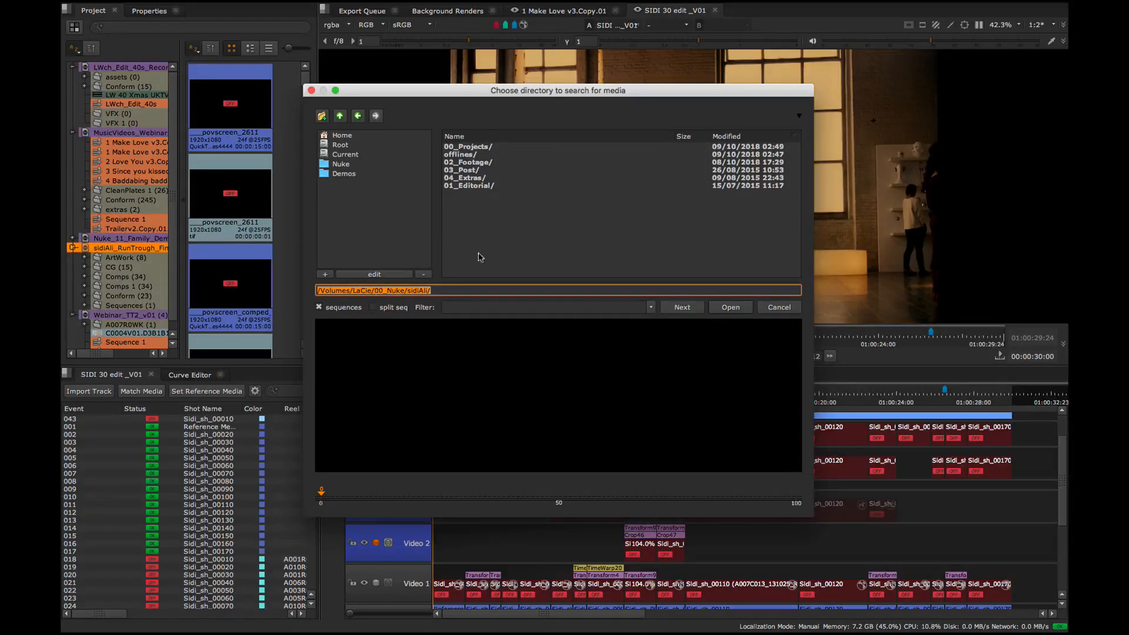
click(731, 307)
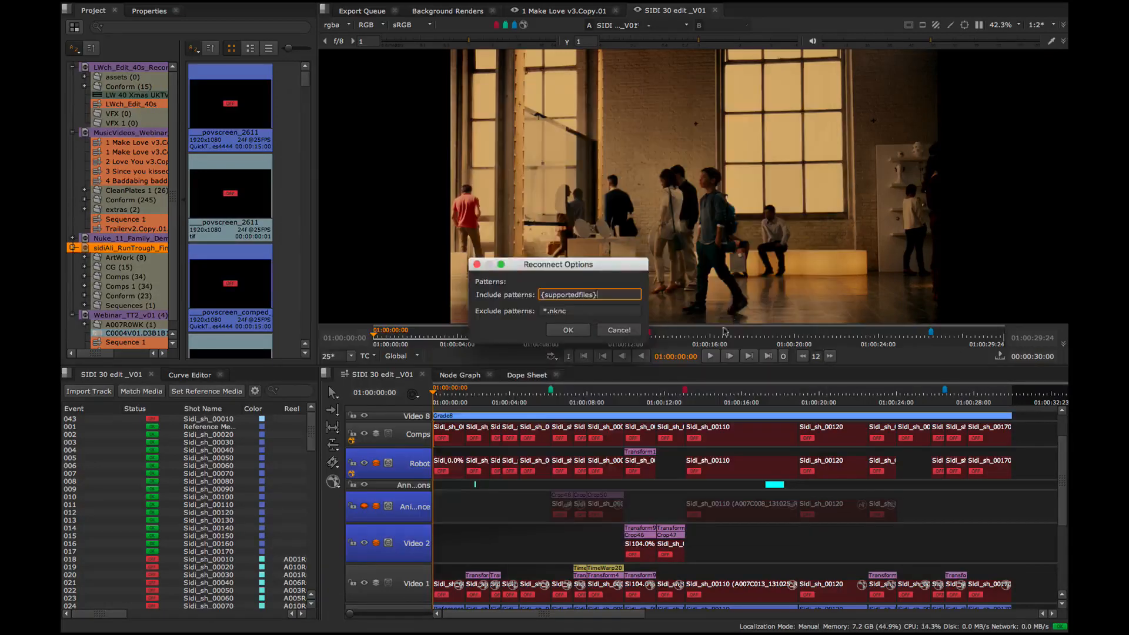
- Clear the *.nknc exclude pattern, keep {supportedfiles} as the include pattern, and run the media reconnection
drag(546, 264, 525, 142)
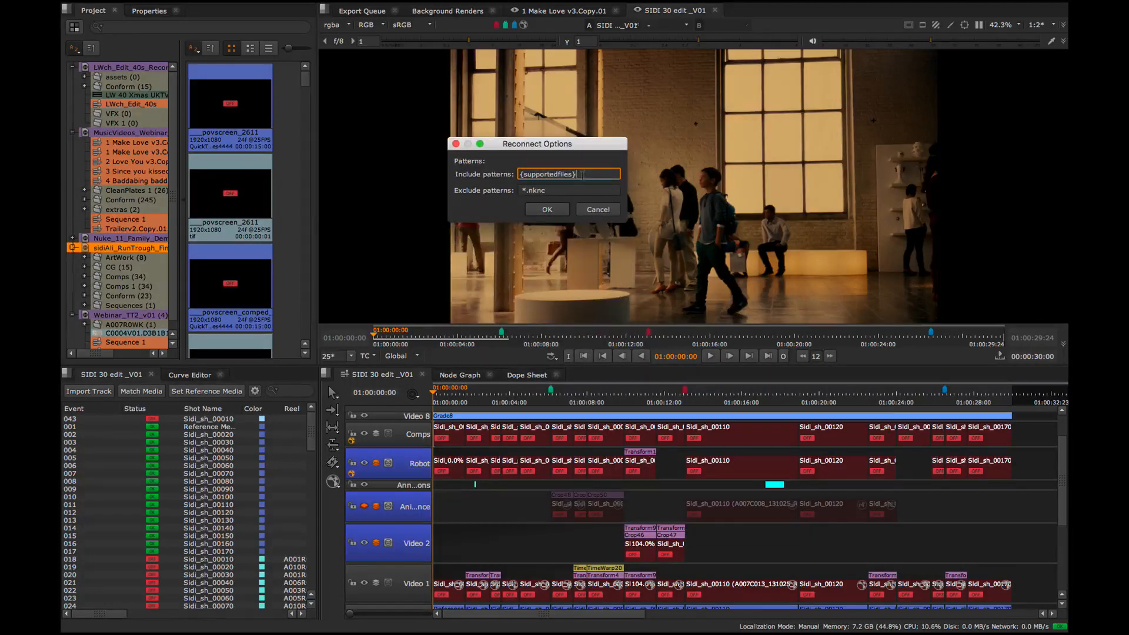
drag(582, 174, 517, 174)
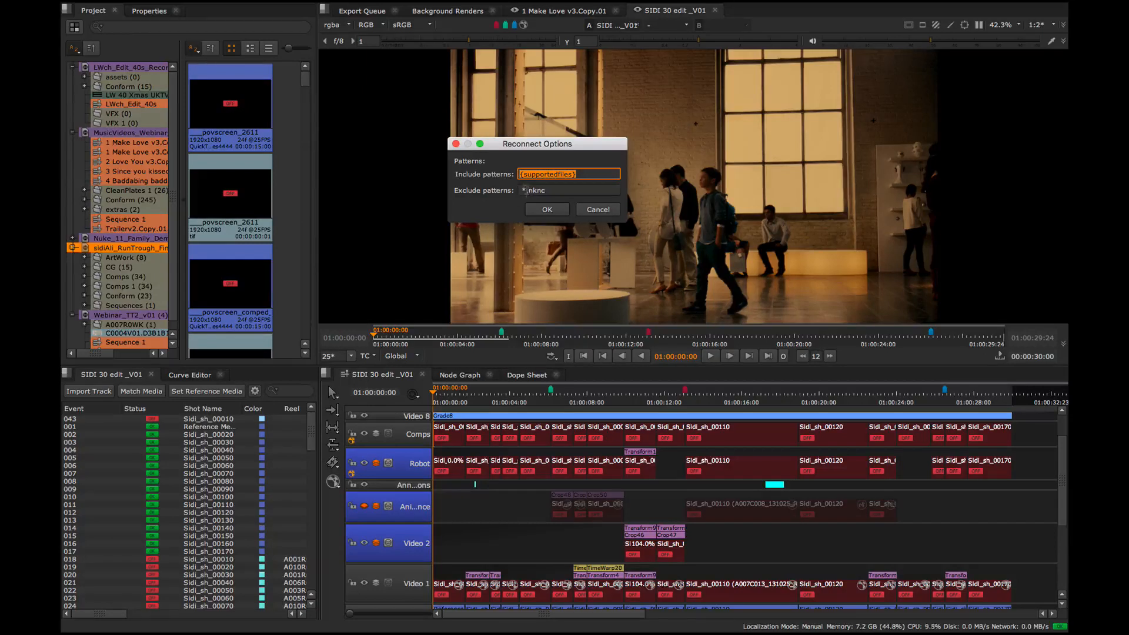
click(521, 189)
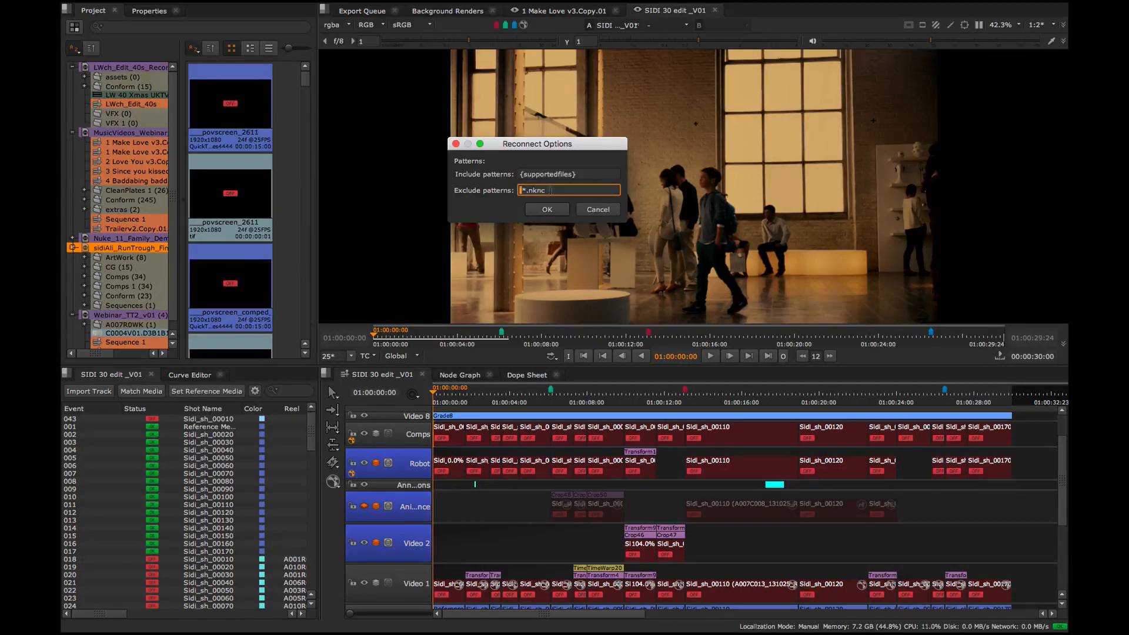
click(551, 192)
drag(552, 191, 495, 187)
key(BackSpace)
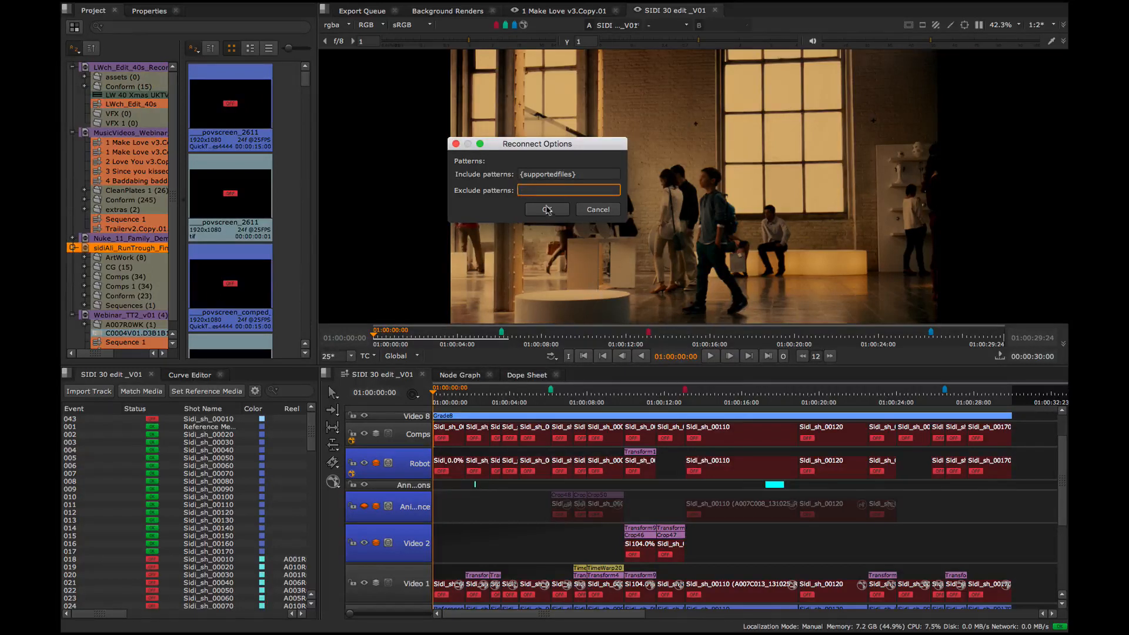
click(547, 210)
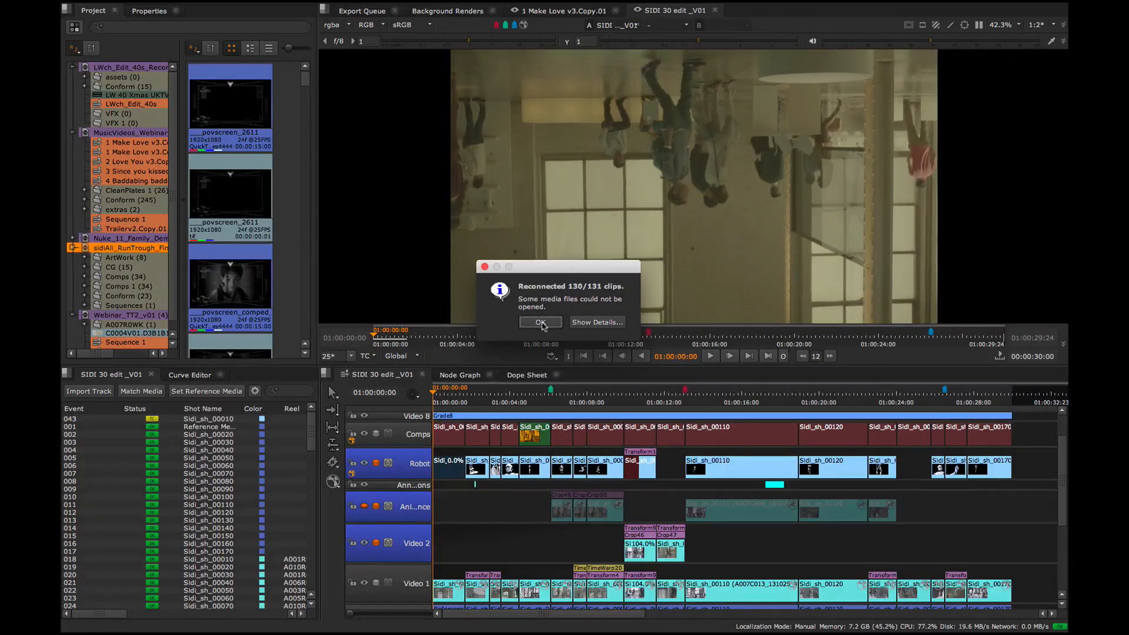
click(540, 323)
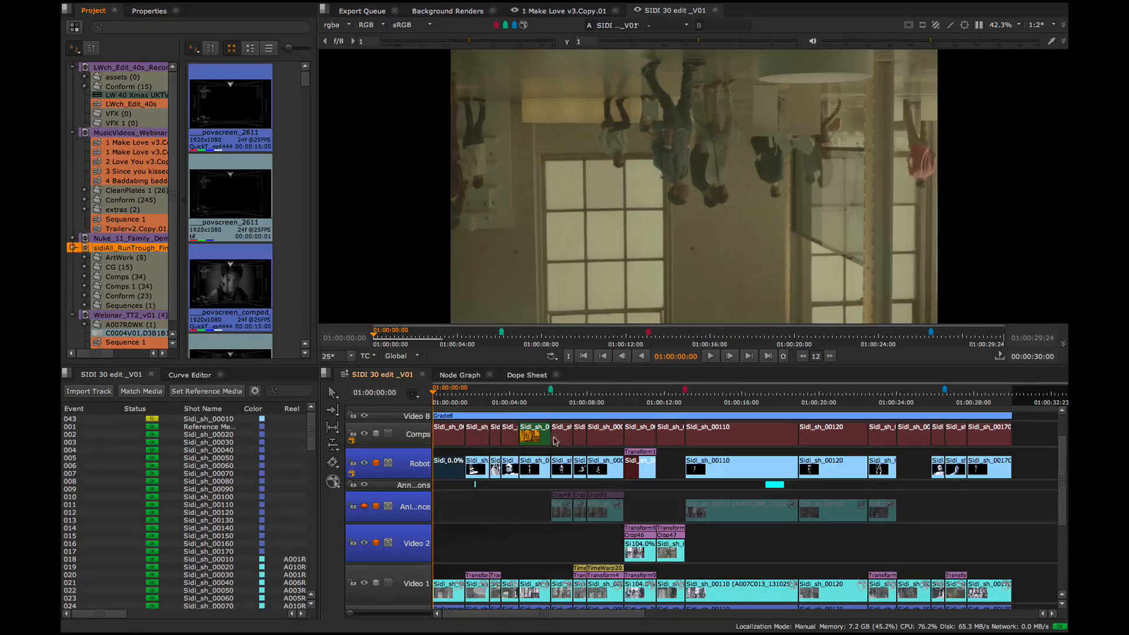
- Place the playhead at 01:00:02:08 and check the reconnected clips across the sequence's tracks
scroll(497, 519, down, 1)
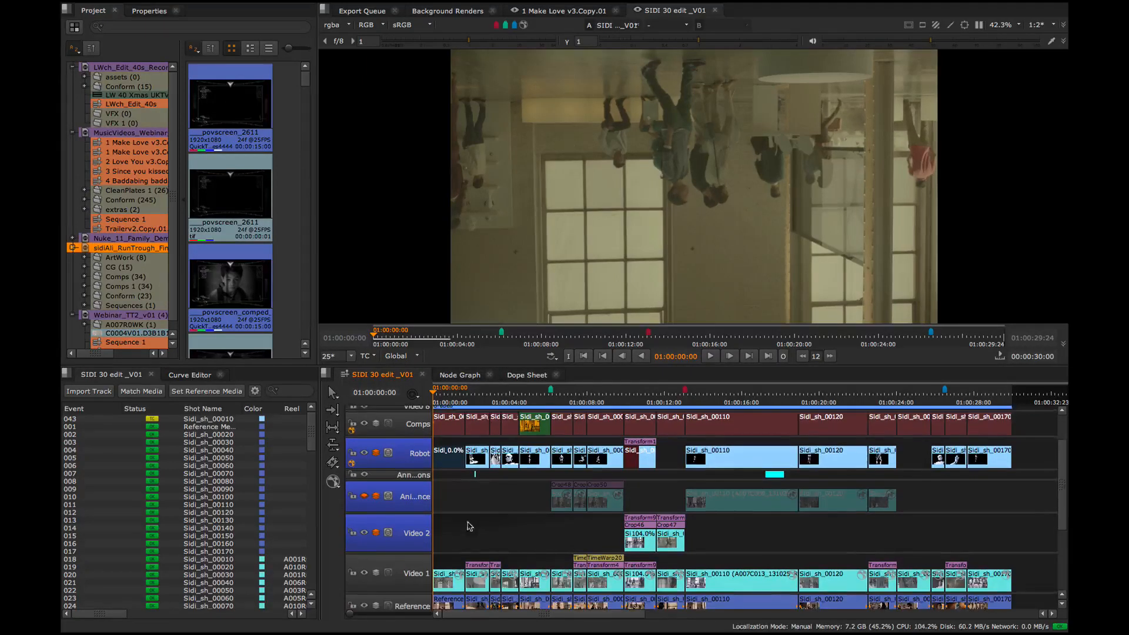
click(478, 397)
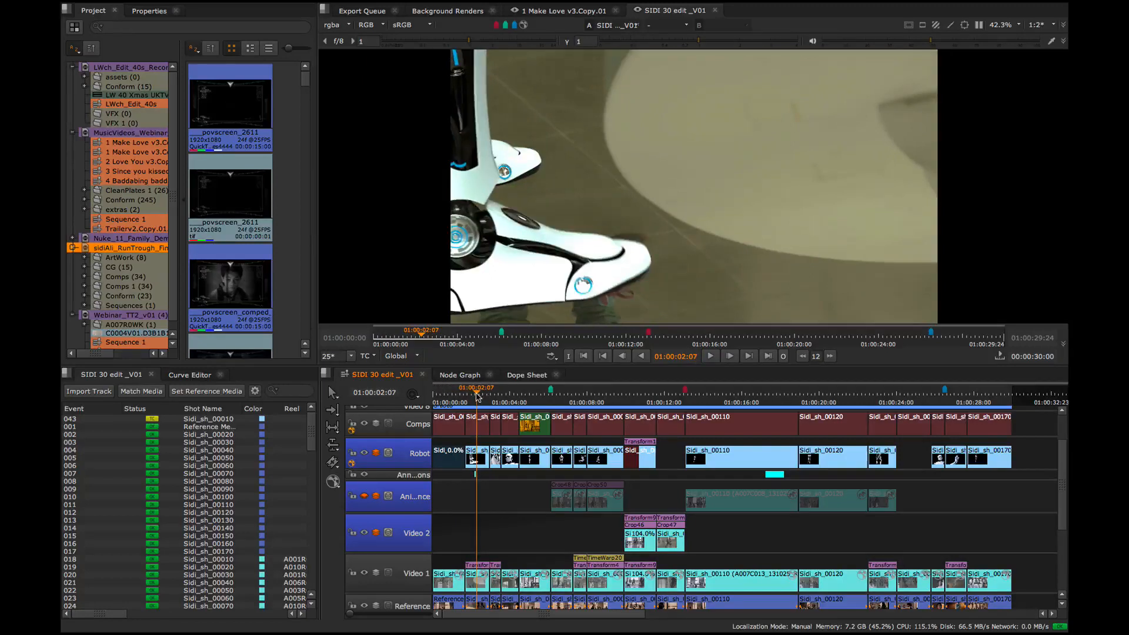
scroll(511, 544, down, 3)
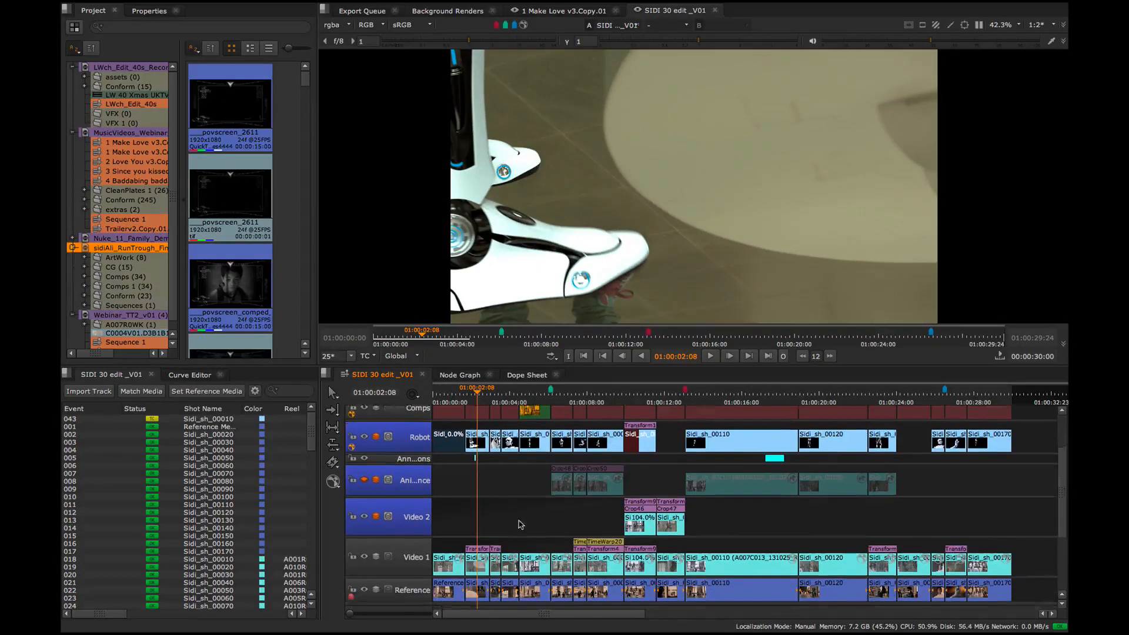
scroll(515, 489, up, 2)
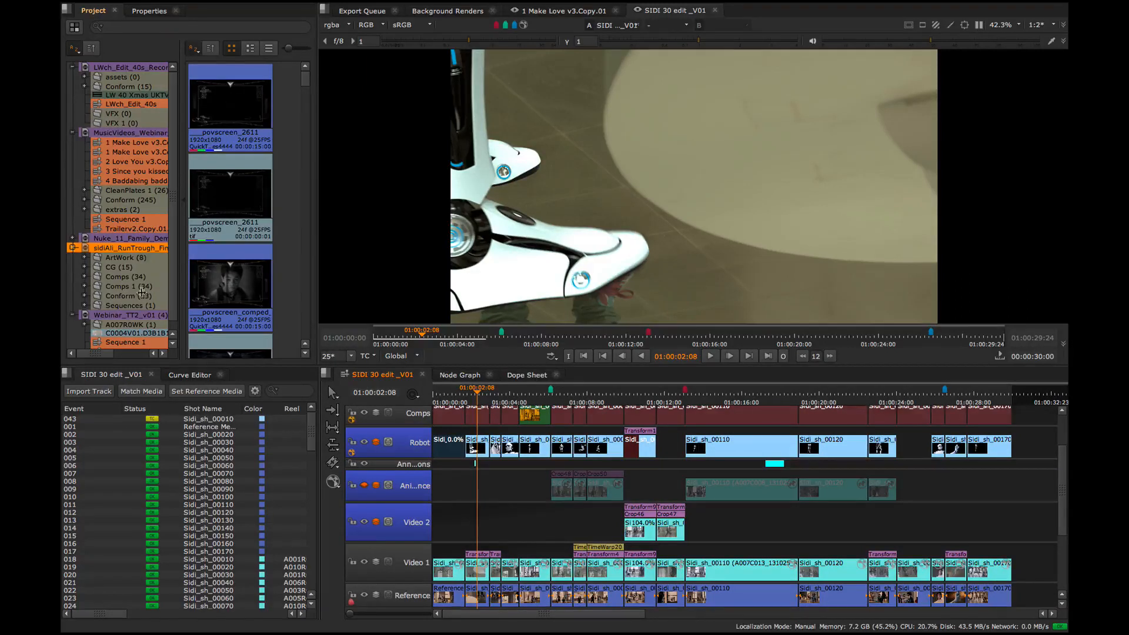
- Look through the sidiAli project's media thumbnails to check the reconnected clips
scroll(305, 82, down, 2)
scroll(305, 82, down, 8)
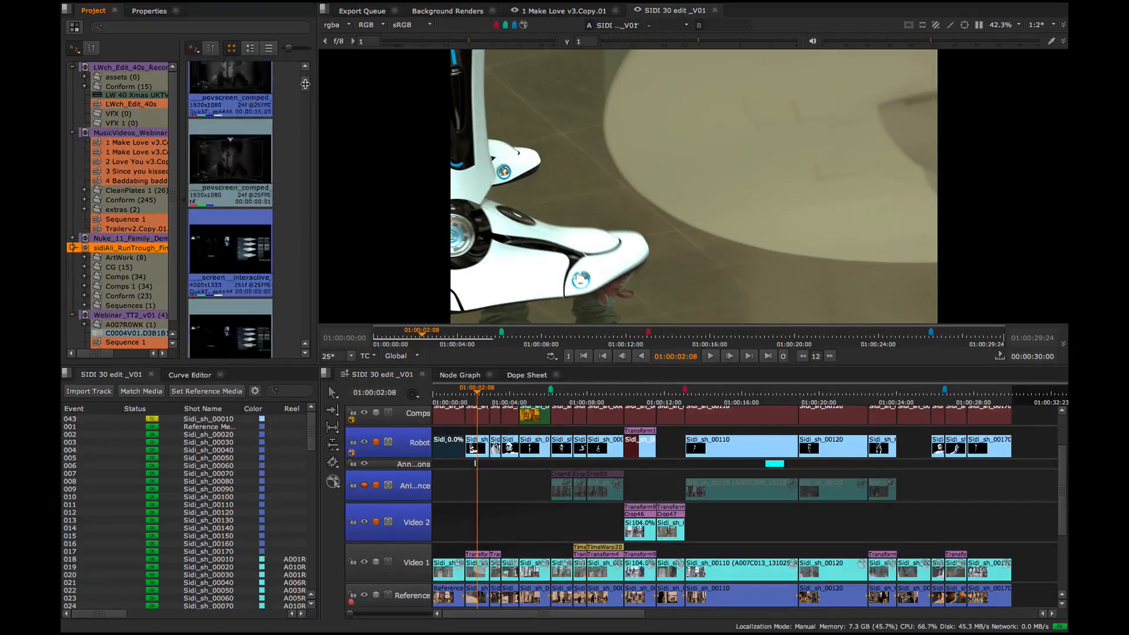
scroll(304, 98, down, 6)
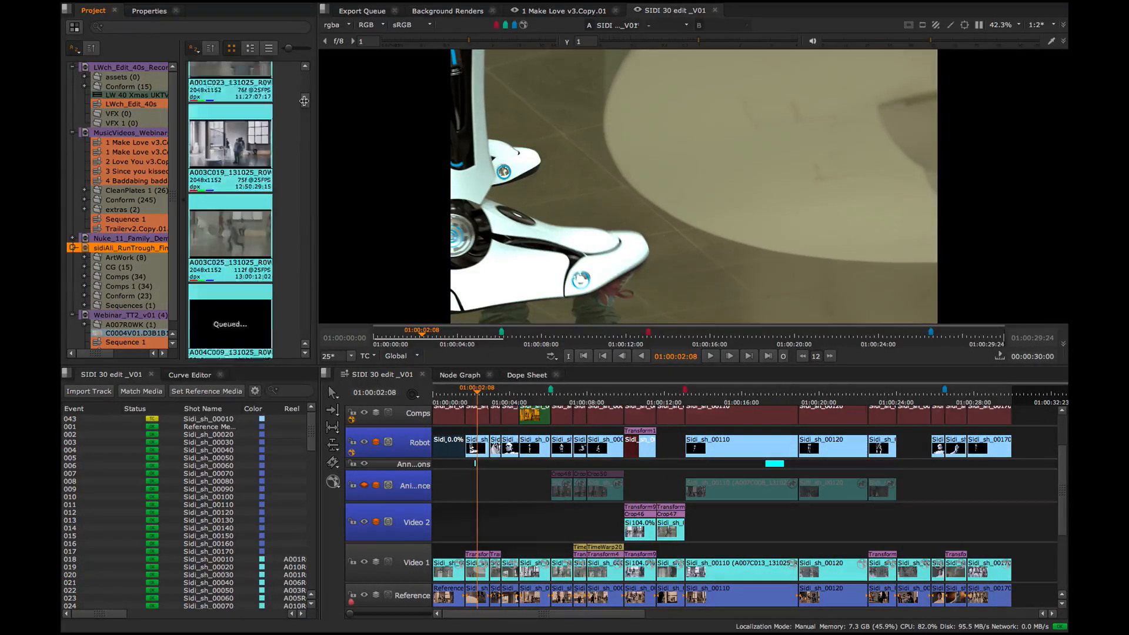
scroll(304, 107, up, 10)
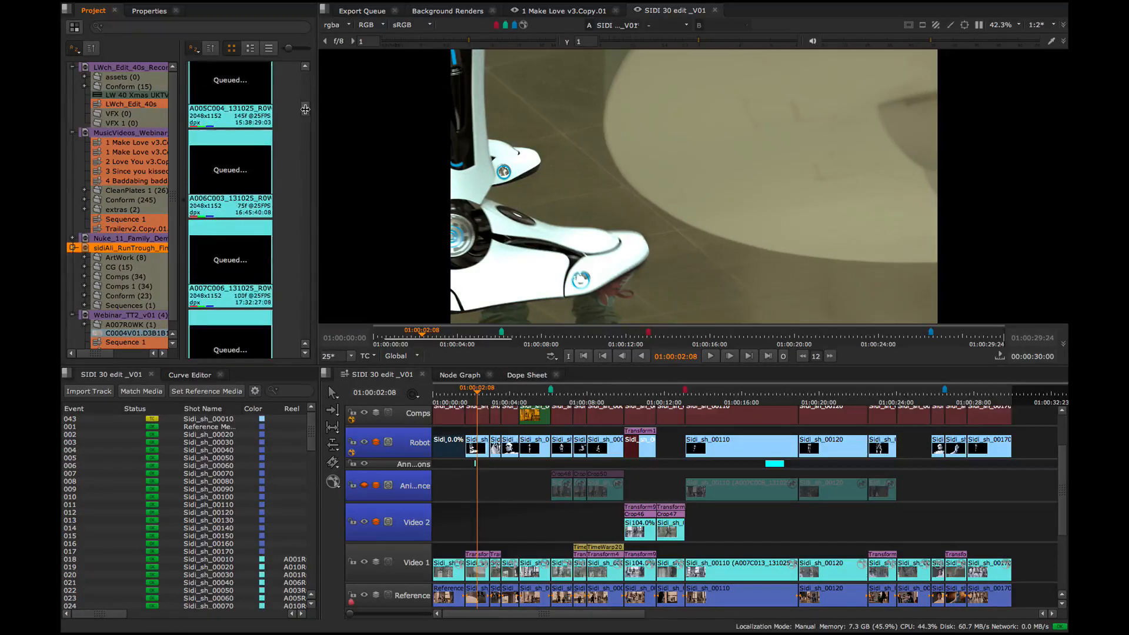
scroll(305, 93, up, 5)
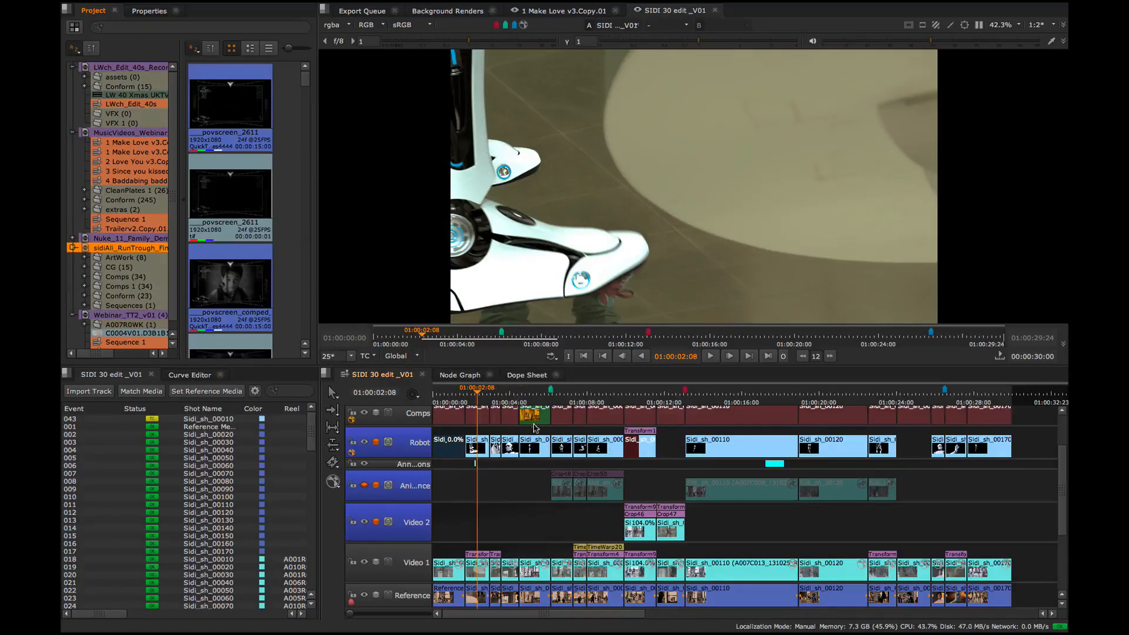
scroll(508, 507, up, 1)
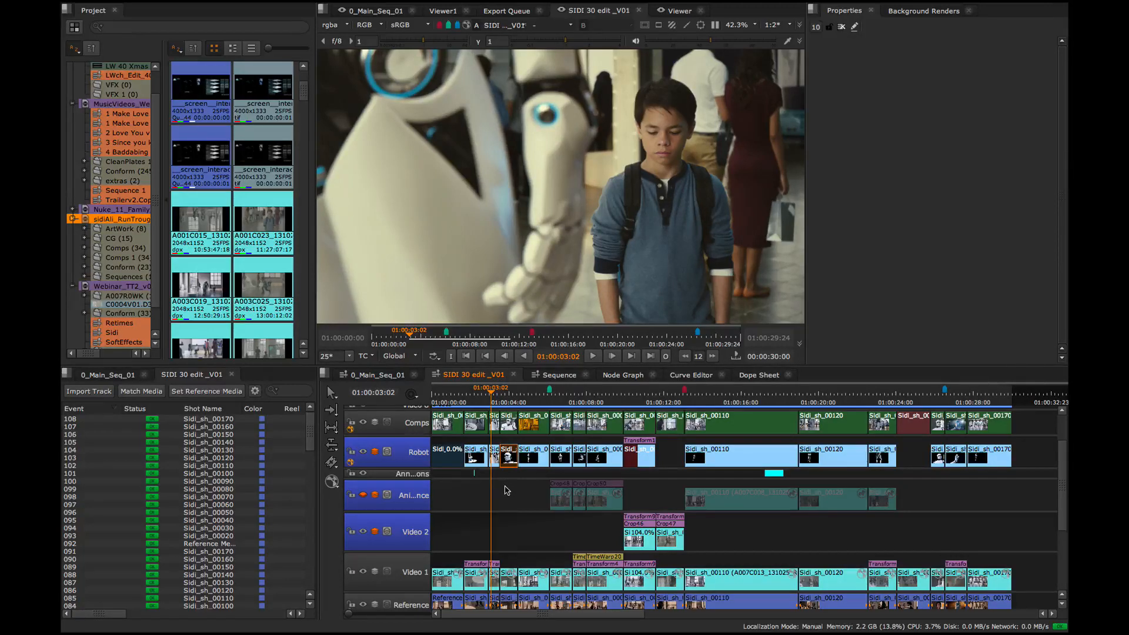
- Open the read properties of the Sidi_sh_00040 clip on the Robot track and widen the panel to show its file path
double_click(508, 456)
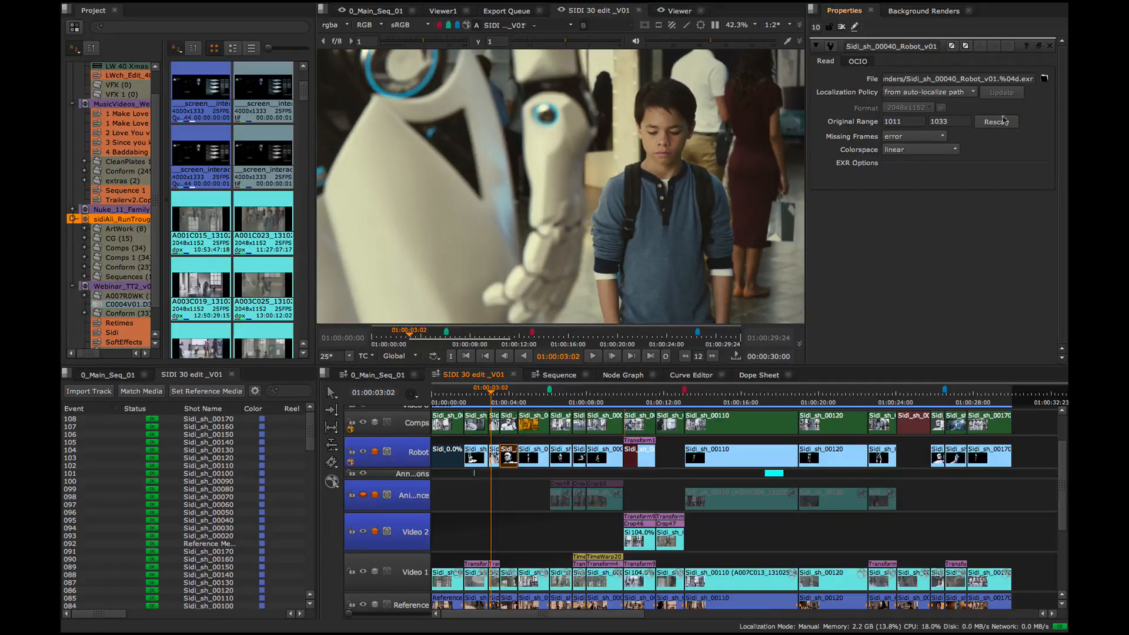
drag(805, 172, 744, 172)
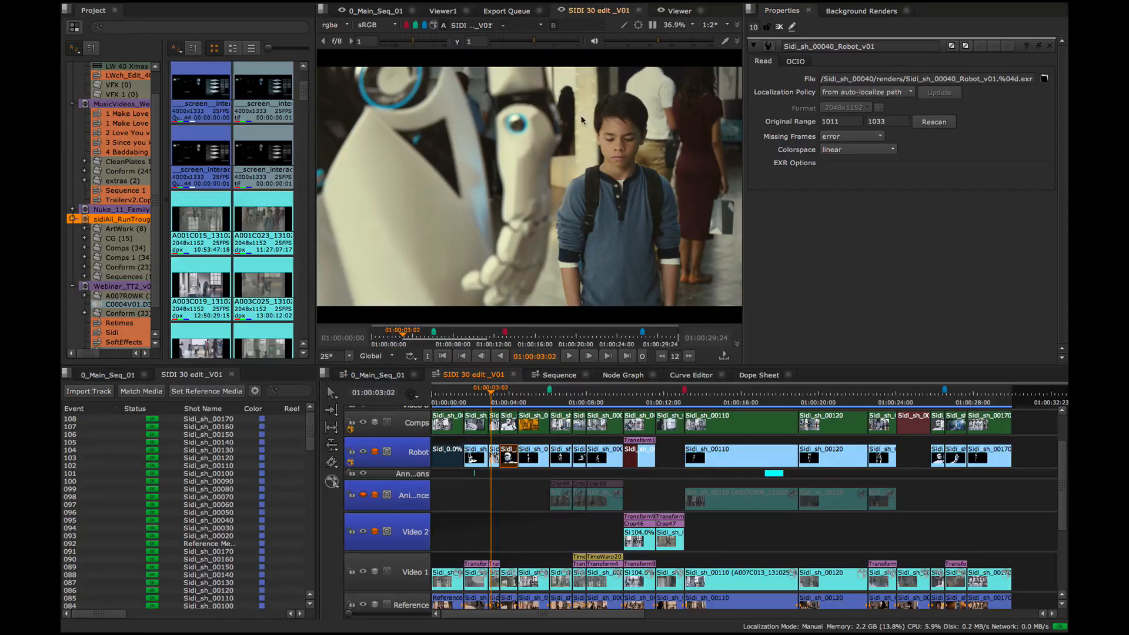
- Open the general settings of the sidiAli_RunTrough_Finished_11_V04 project and move the settings window higher on the screen
mouse_move(540, 4)
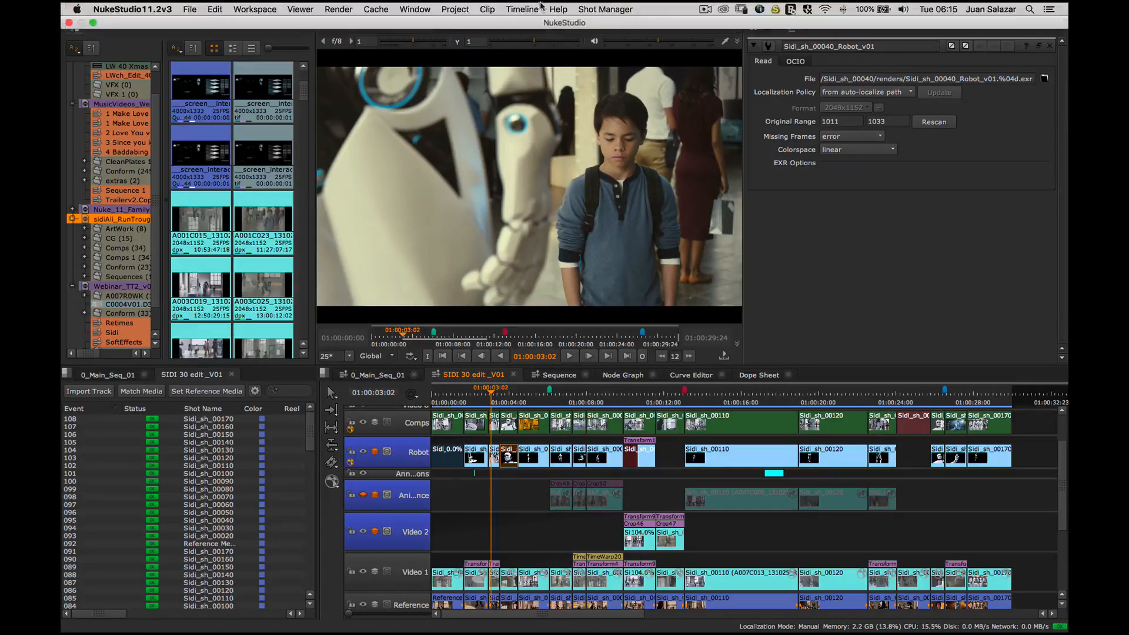
click(455, 9)
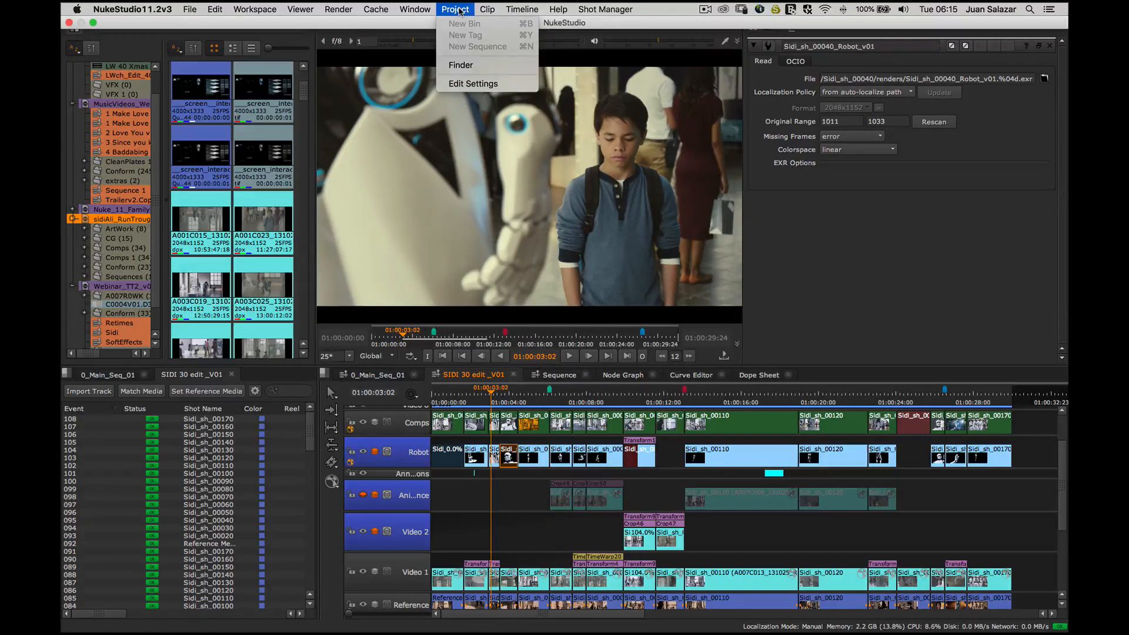
click(466, 85)
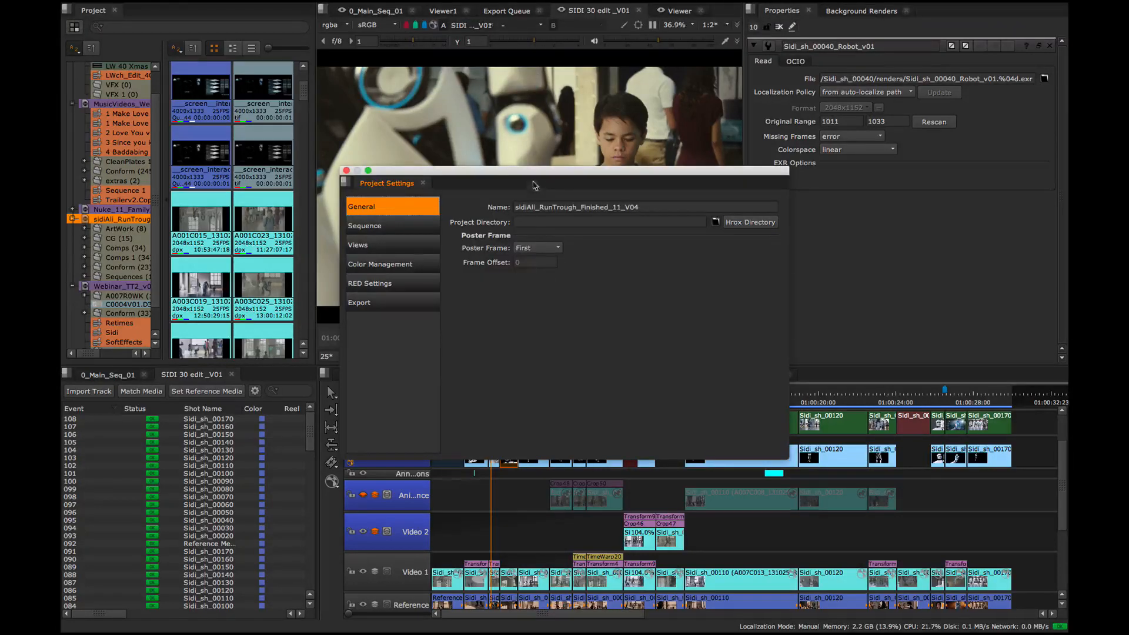
drag(538, 170, 529, 89)
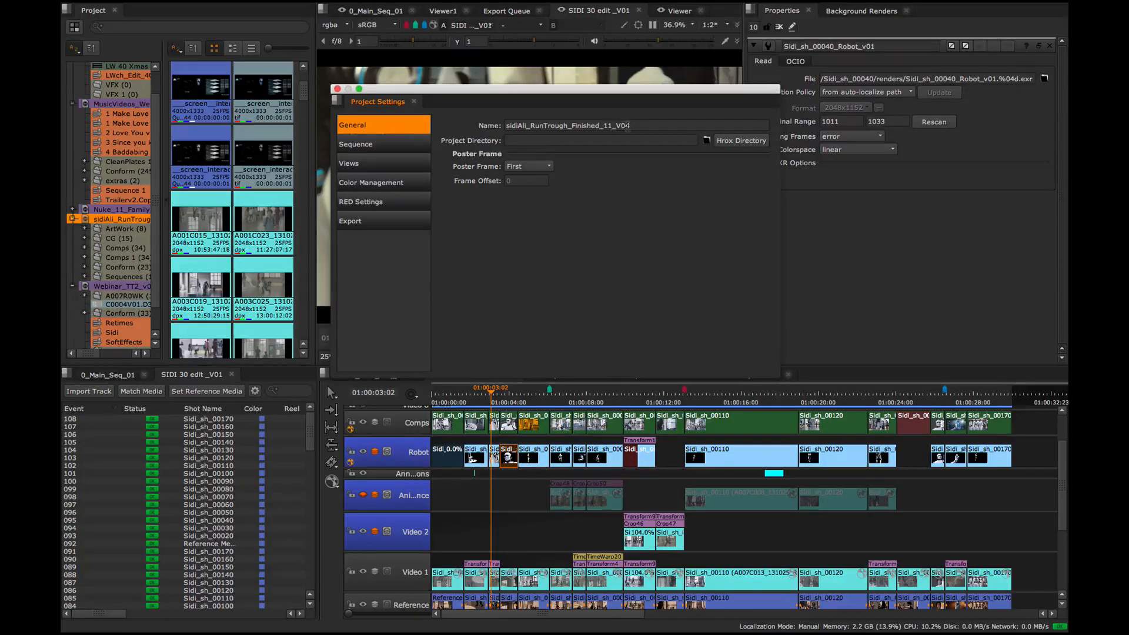
drag(627, 126, 485, 113)
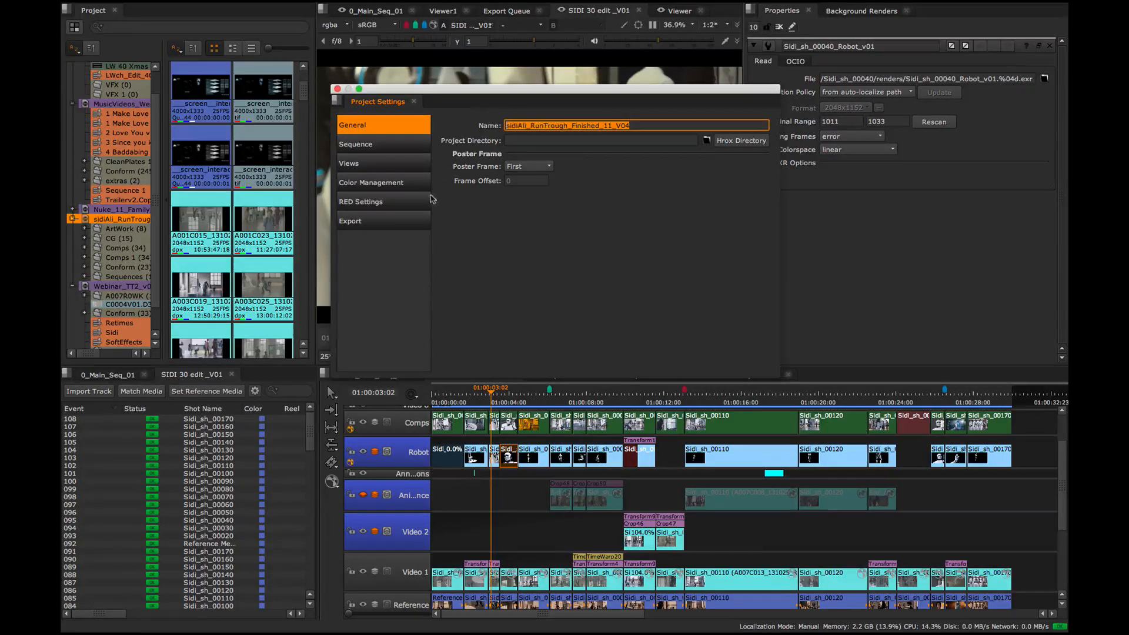
- Set the project directory to the Hrox directory expression [python {nuke.script_directory()}]
click(517, 140)
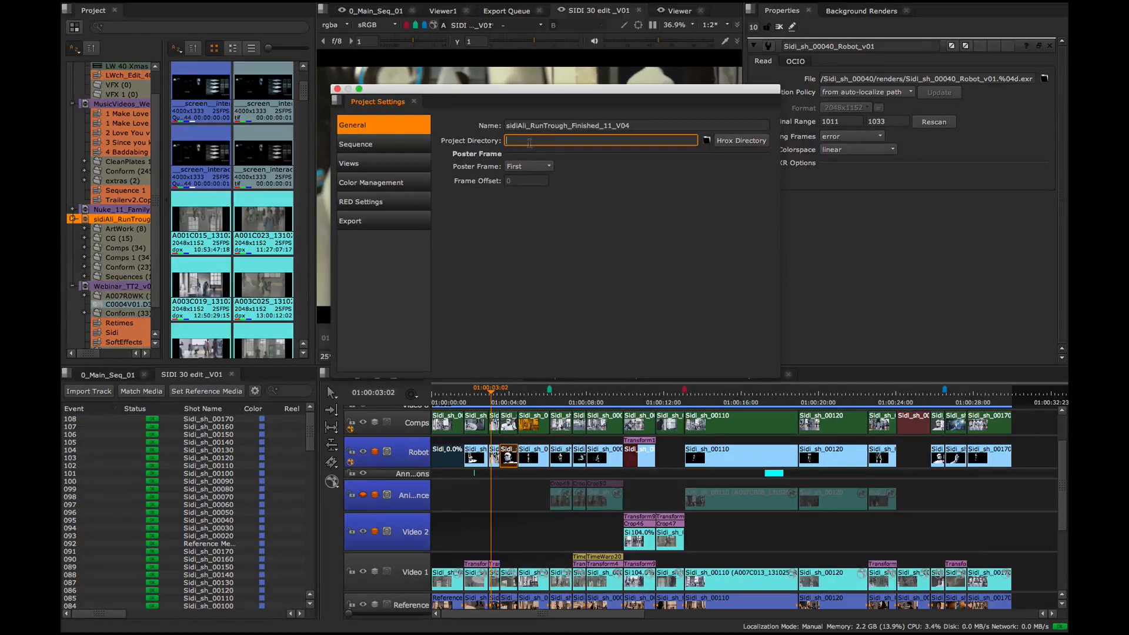
click(738, 143)
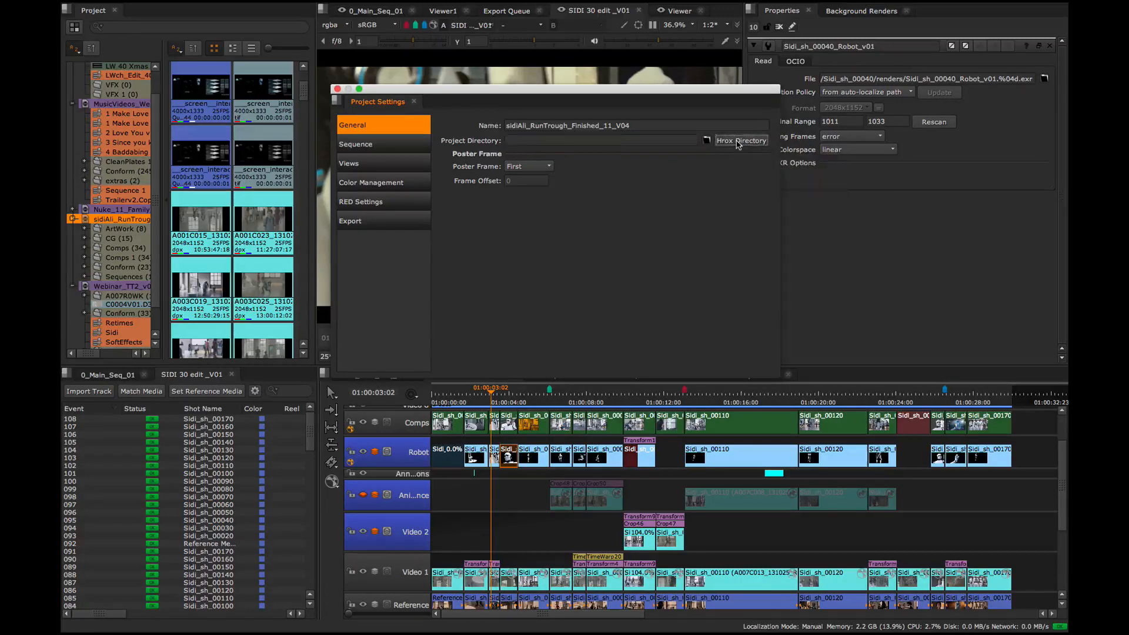
drag(642, 140, 501, 142)
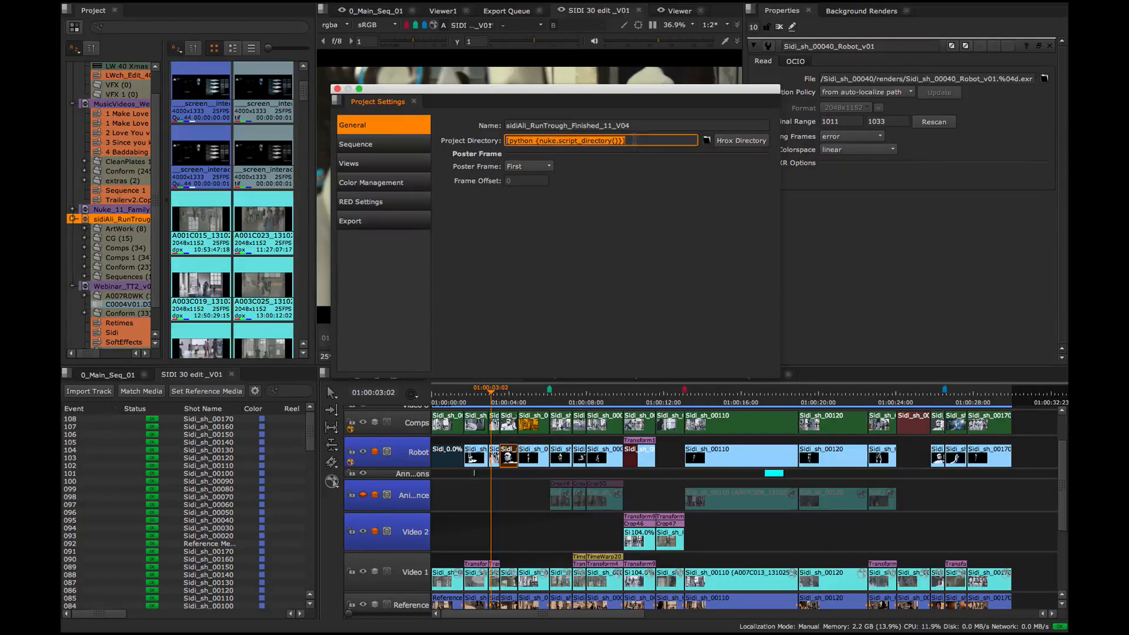
click(627, 141)
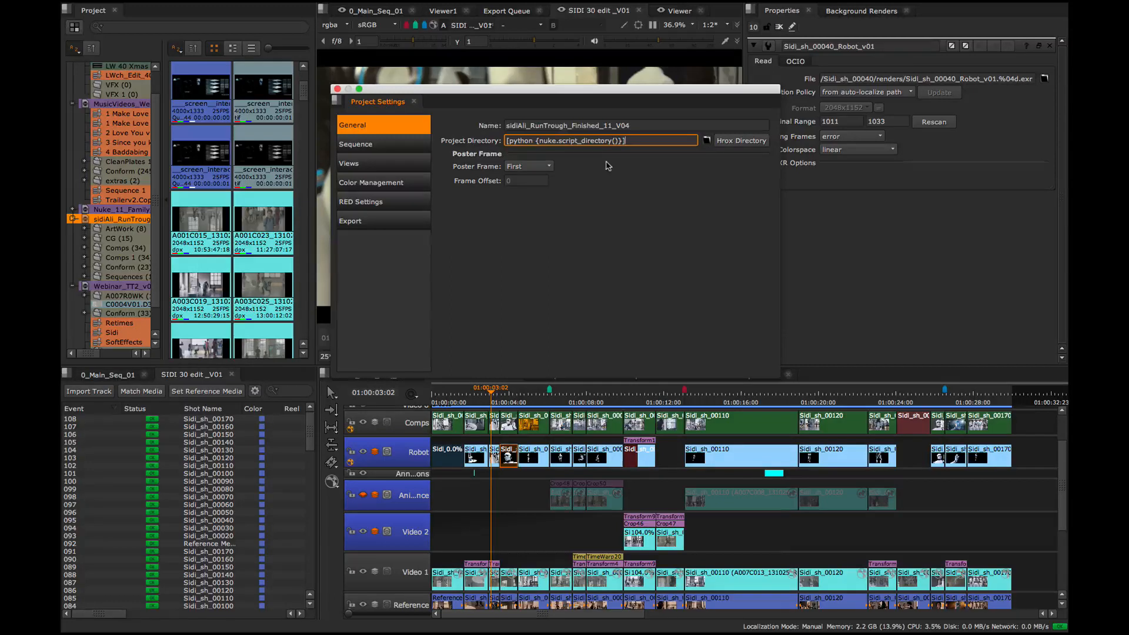
- Browse to the sidiAli folder, set the project directory to /Volumes/LaCie/00_Nuke/sidiAli/, and close the project settings
click(706, 141)
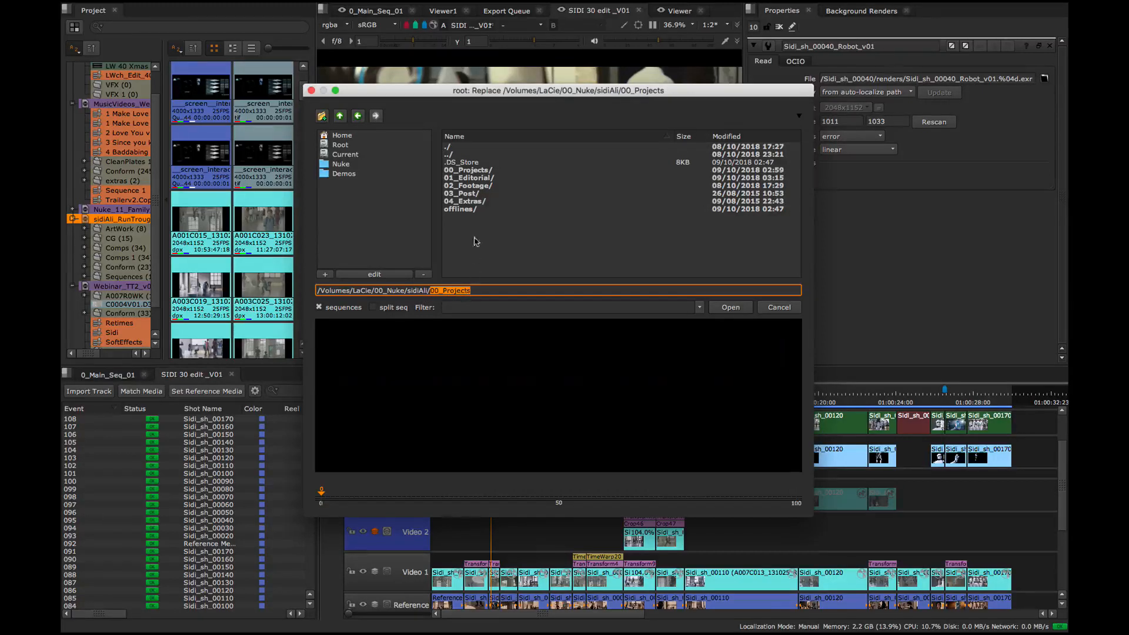
click(482, 240)
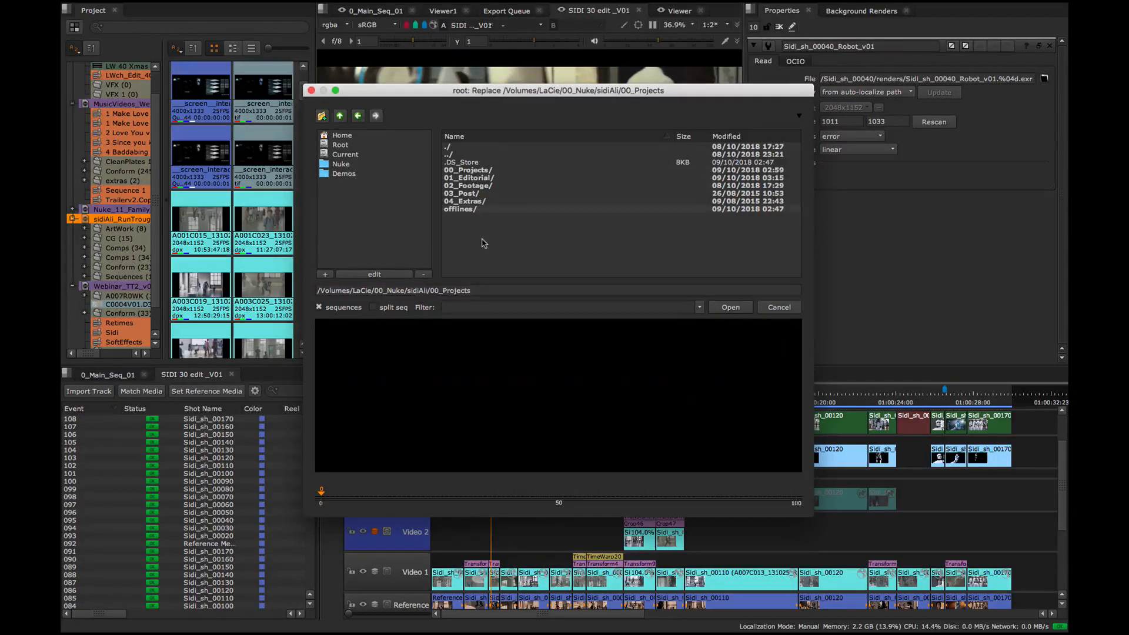
click(340, 116)
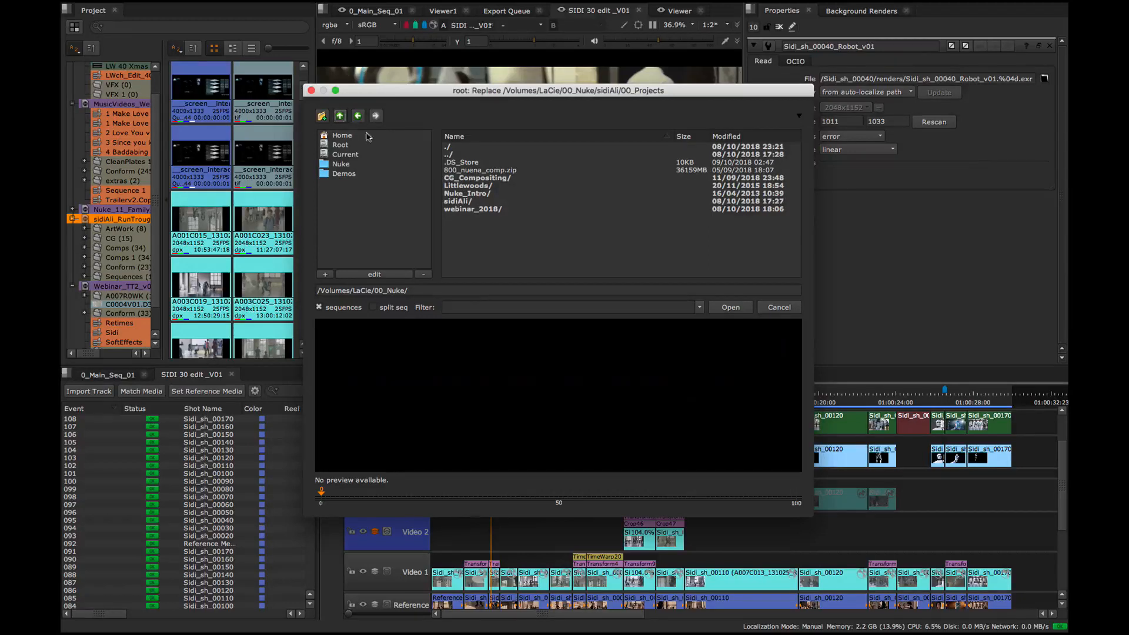
click(477, 202)
double_click(476, 201)
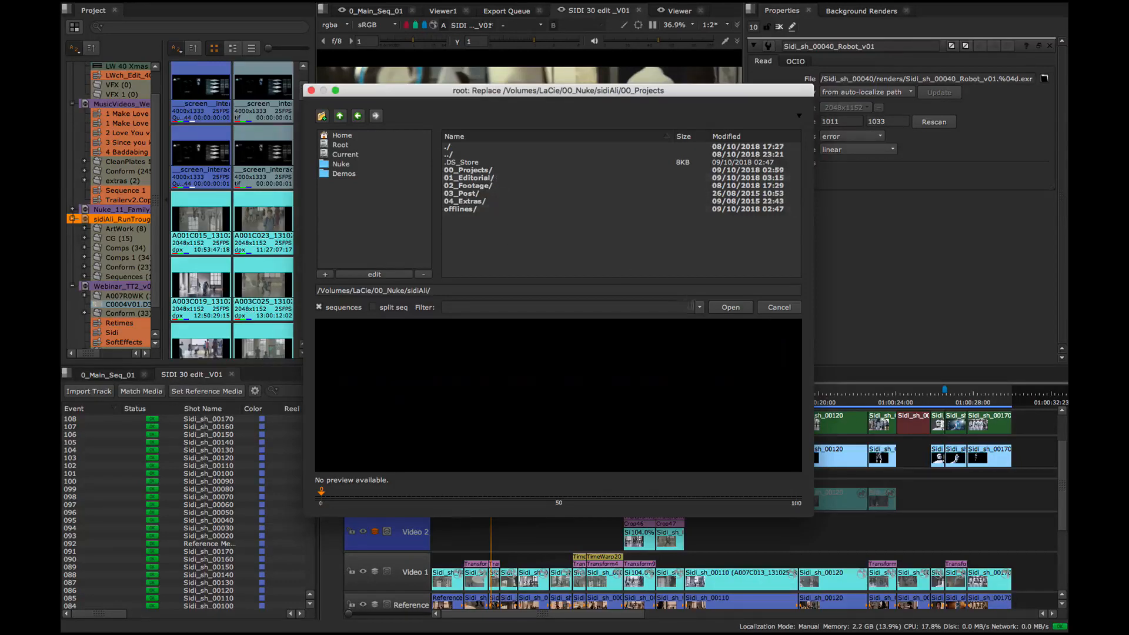
click(730, 308)
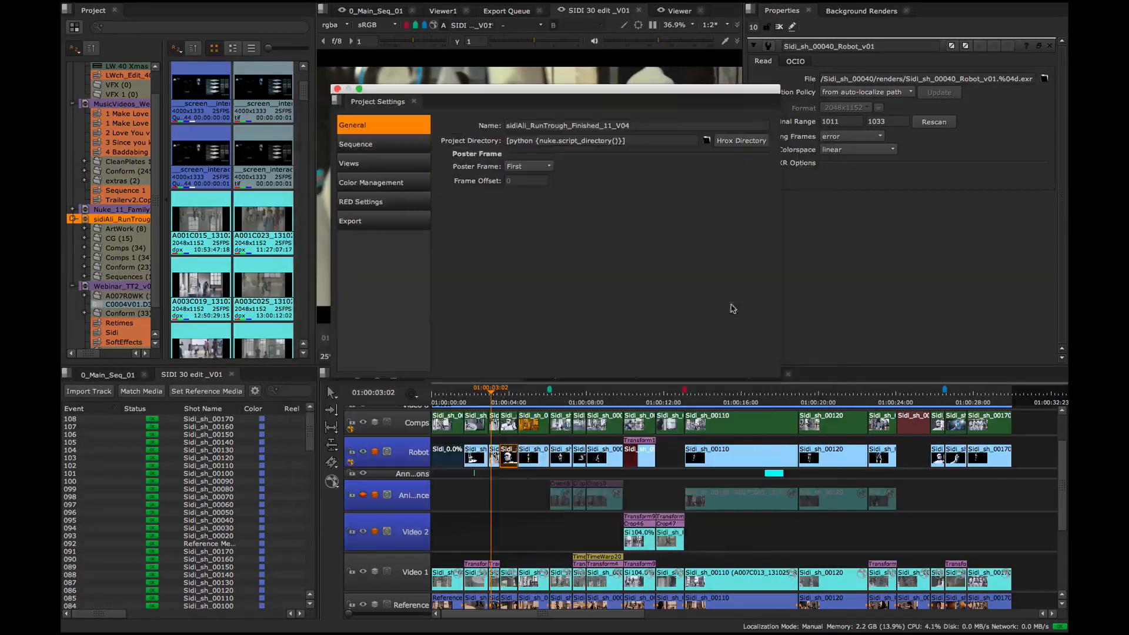
click(546, 318)
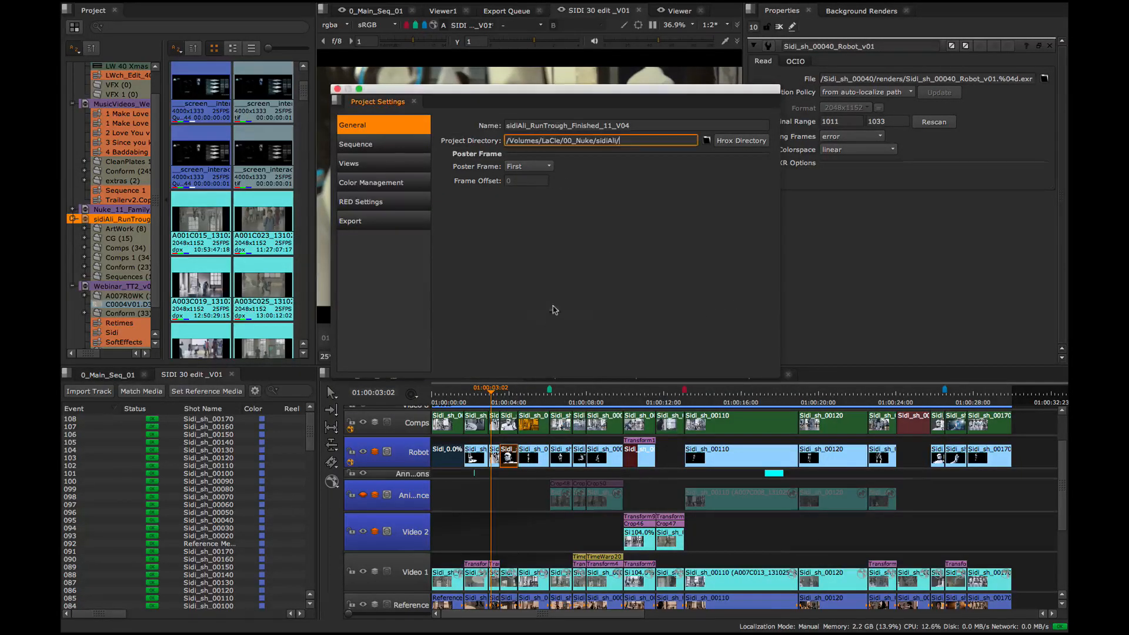
drag(628, 140, 481, 148)
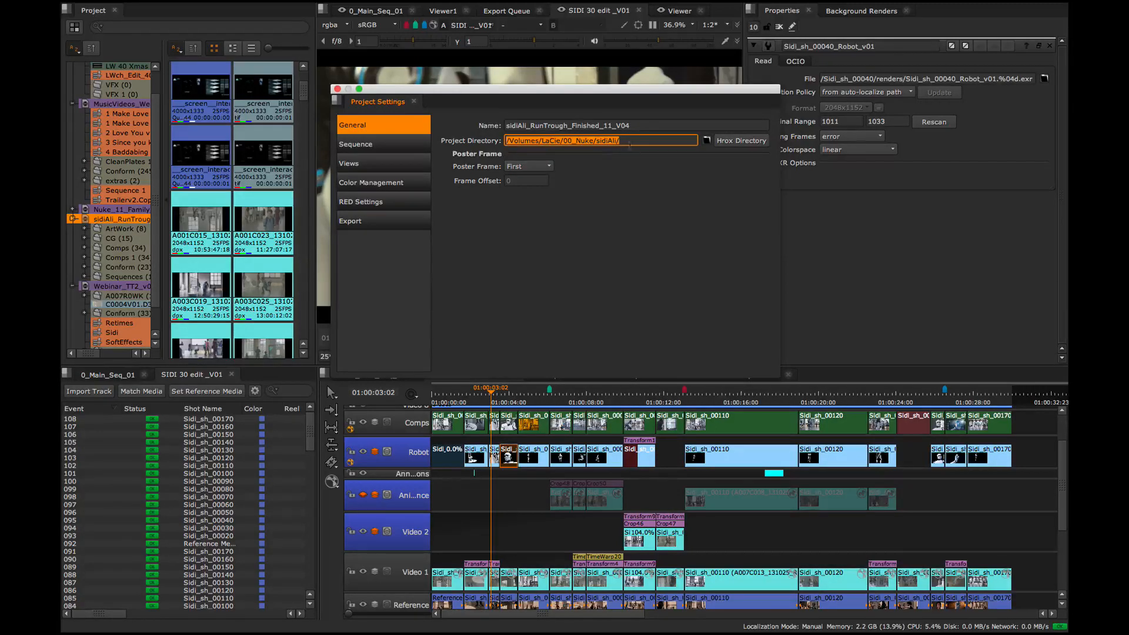
drag(624, 141, 502, 141)
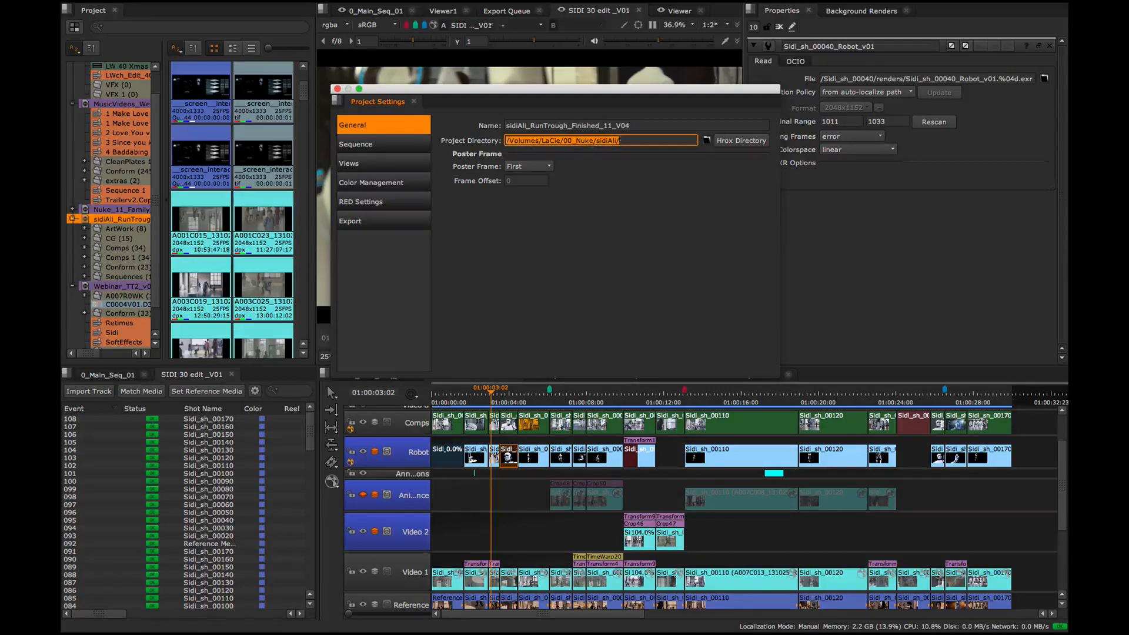
drag(620, 140, 507, 143)
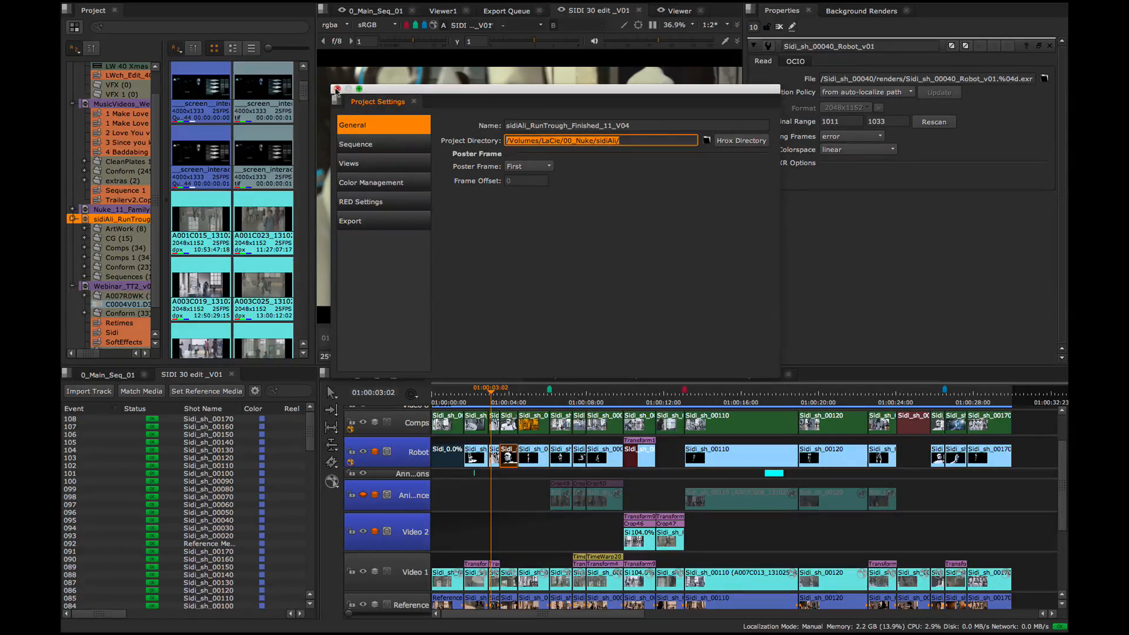
click(337, 89)
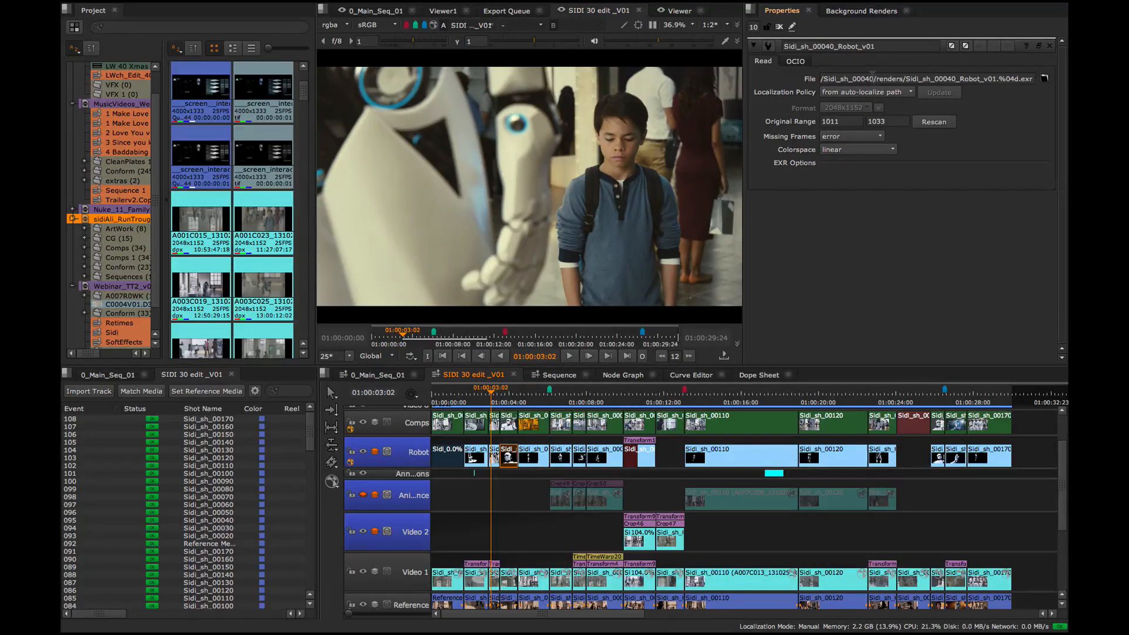
- Replace /Volumes/LaCie/00_Nuke/sidiAli with a single dot in the file path of Sidi_sh_00040_Robot_v01
click(868, 78)
triple_click(868, 78)
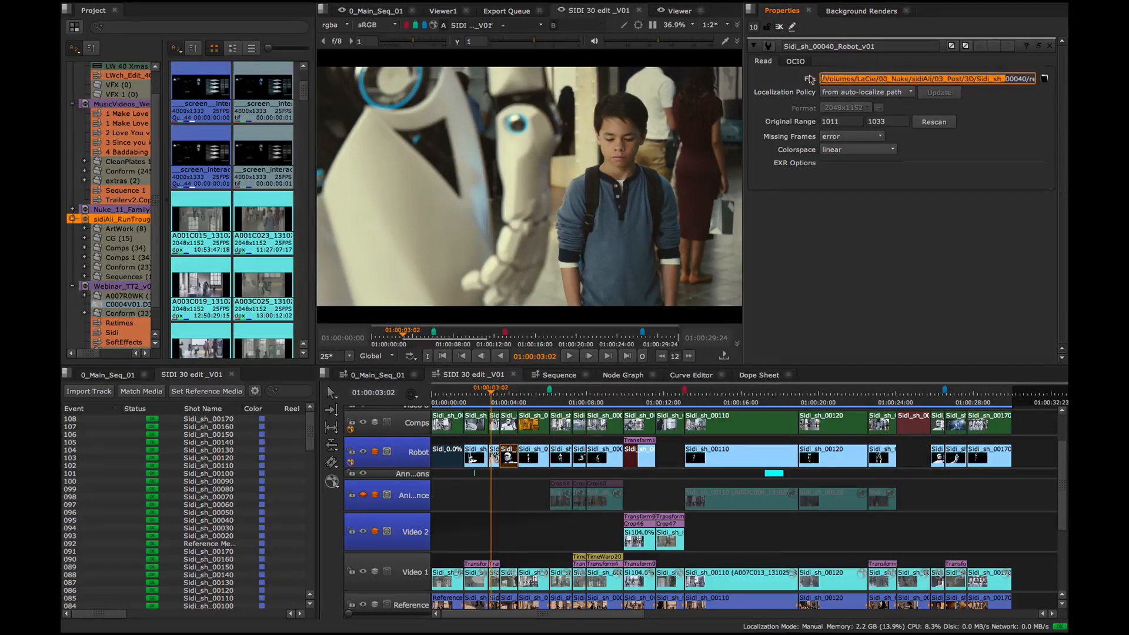
click(930, 78)
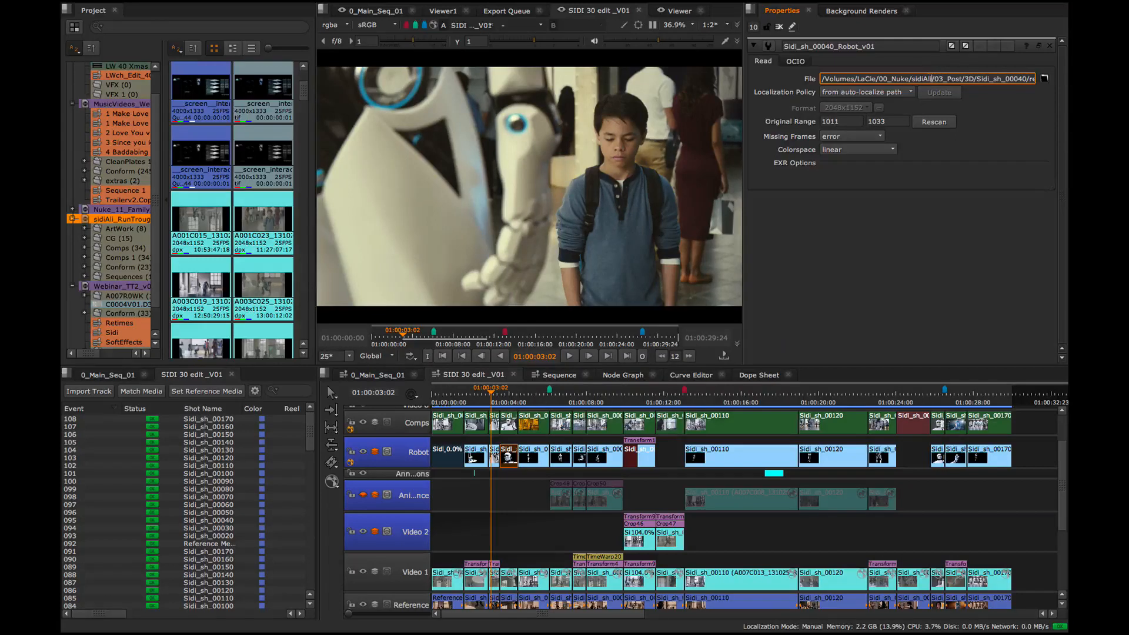
drag(931, 78, 796, 75)
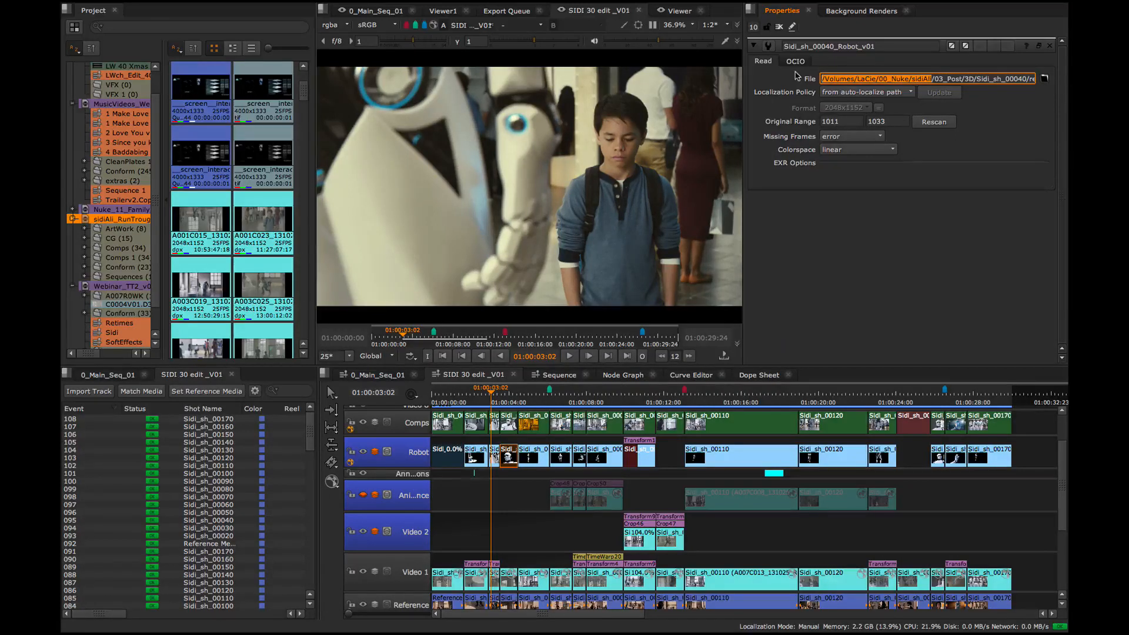
text(.)
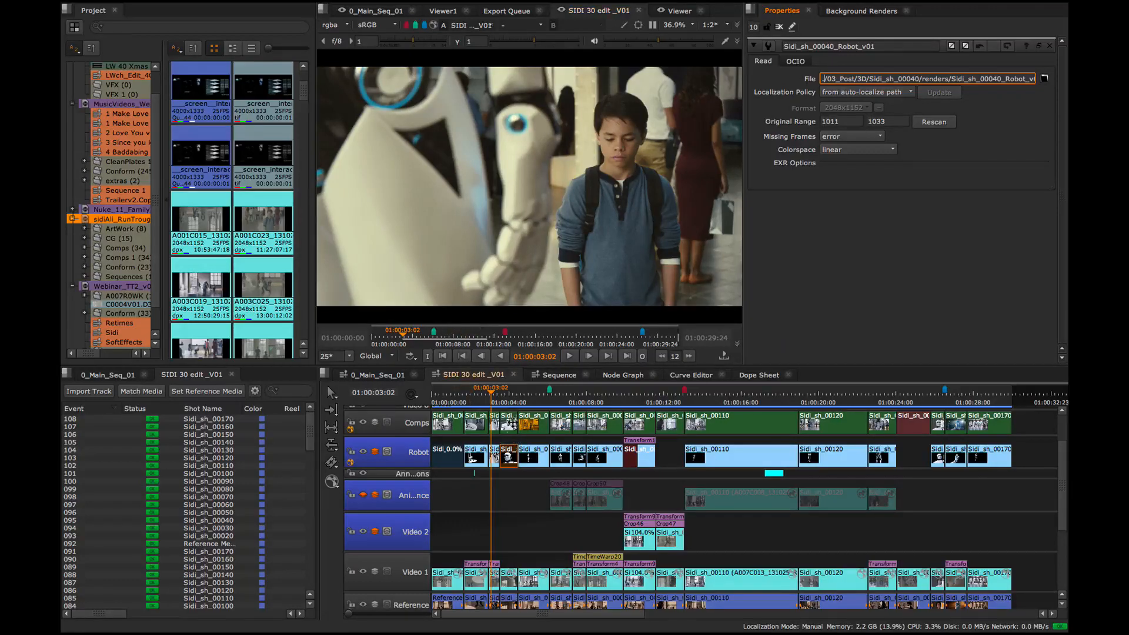
- Place the playhead at 01:00:02:06 and open the read properties of the Sidi_sh_00020 clip on the Robot track
click(504, 393)
drag(506, 394, 474, 397)
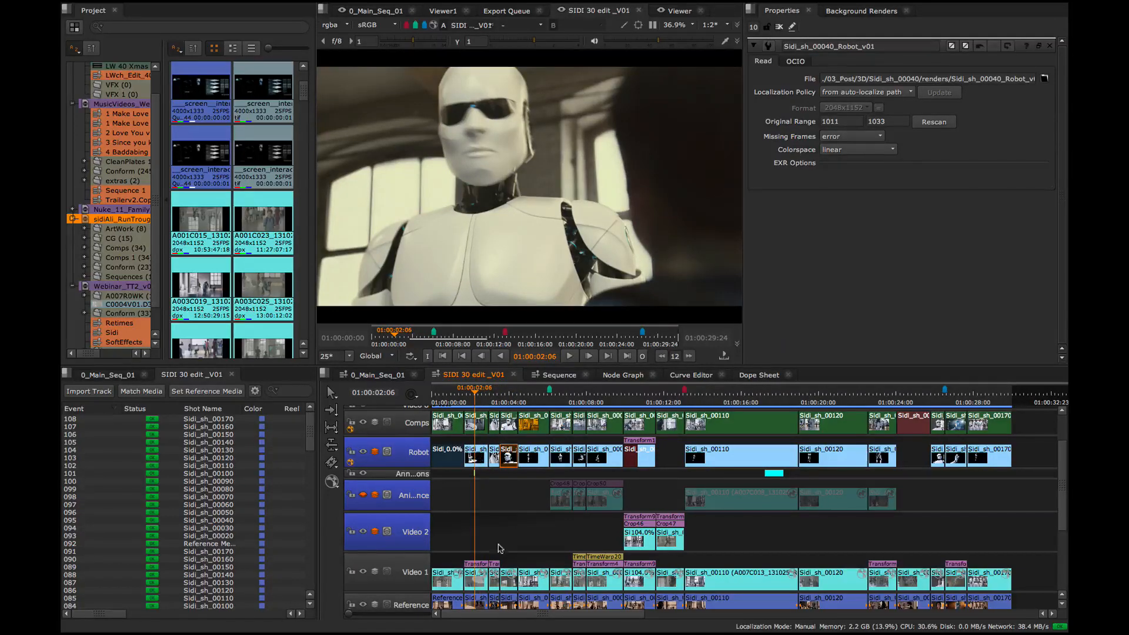
click(454, 456)
click(472, 456)
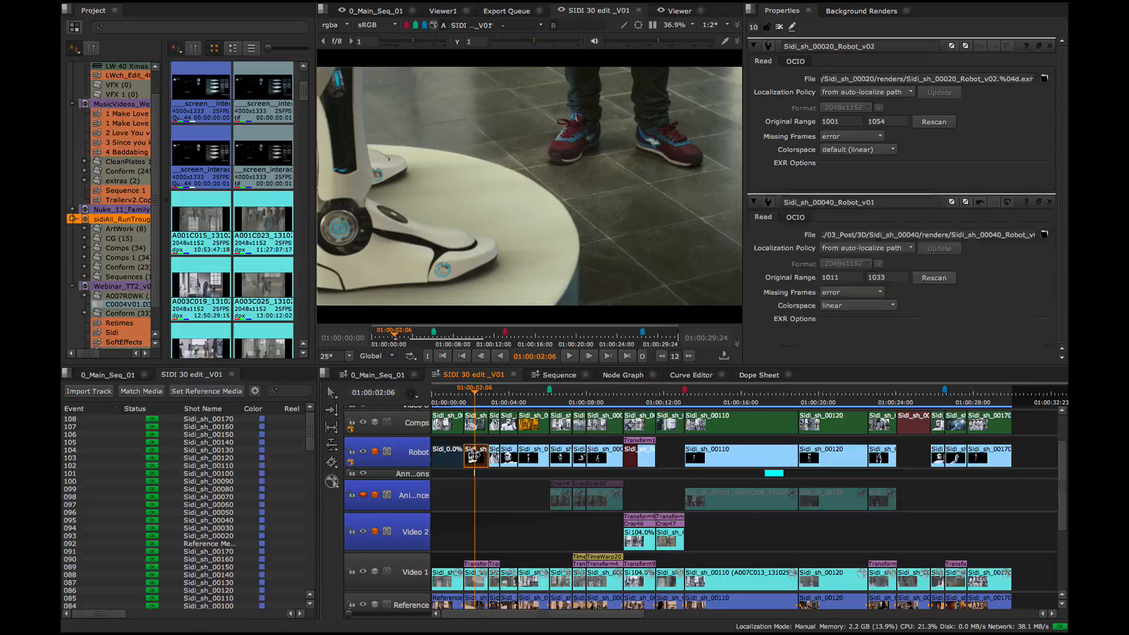
- Make the Sidi_sh_00020_Robot_v02 file path relative by replacing /Volumes/LaCie/00_Nuke/sidiAli with a dot
click(832, 76)
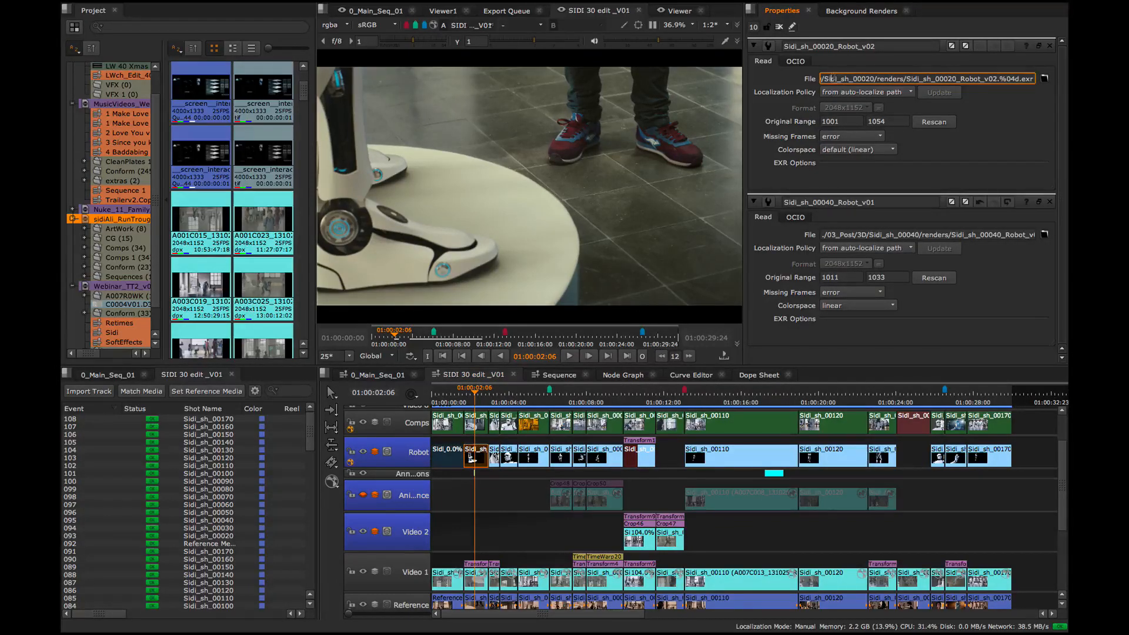
drag(833, 76, 820, 79)
click(935, 78)
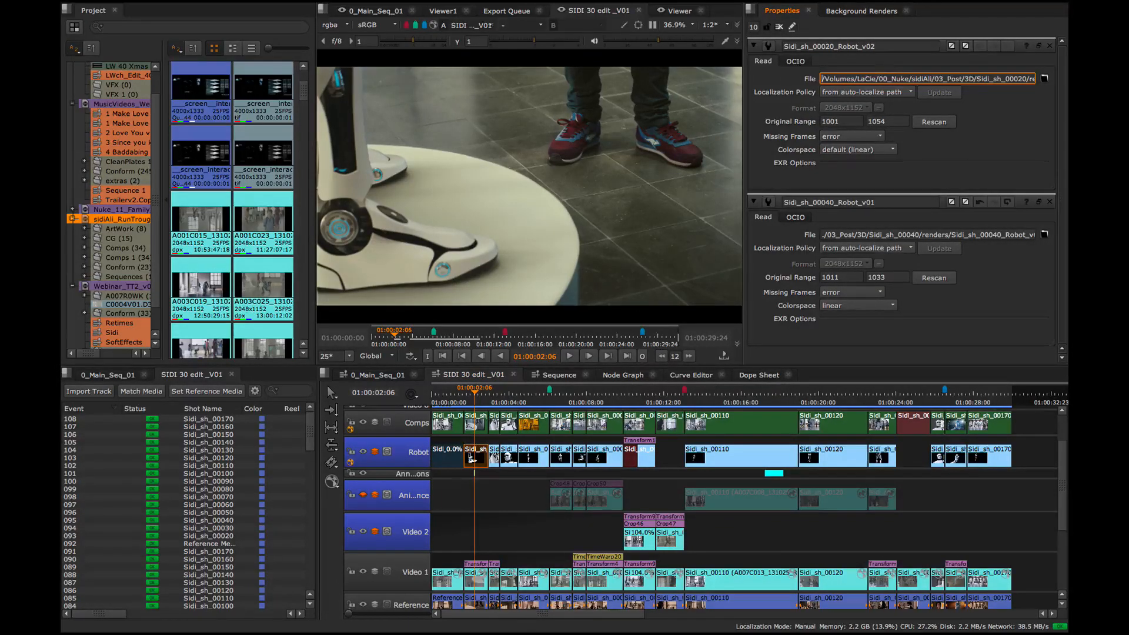
drag(933, 78, 750, 87)
text(.)
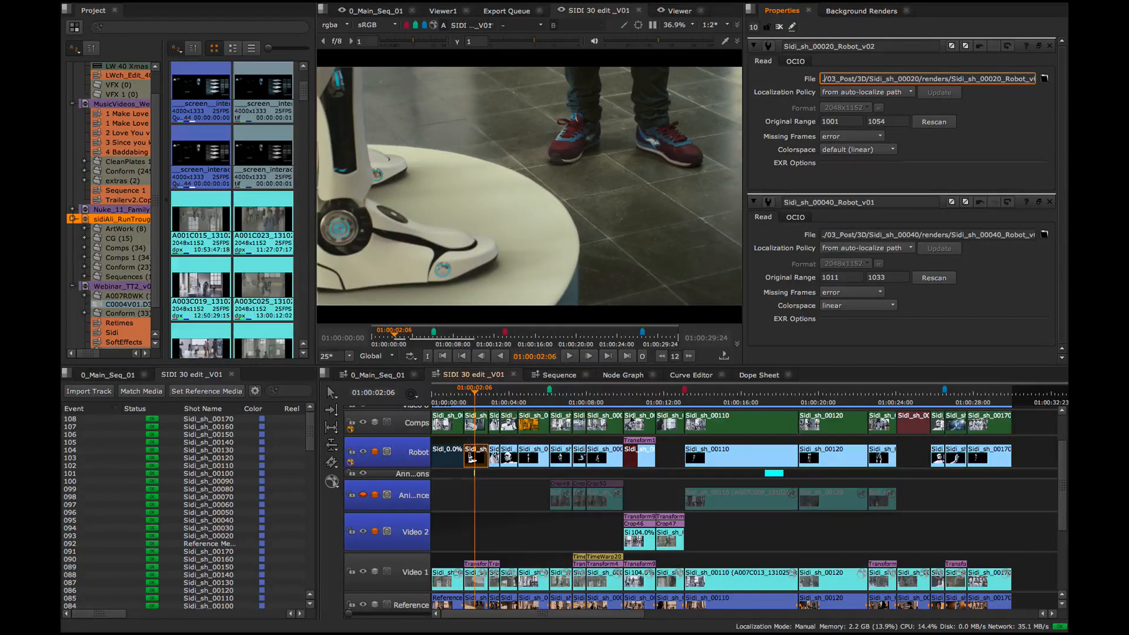
- Place the playhead at 01:00:03:21 and make the Sidi_sh_00030_Robot_v02 file path relative by replacing /Volumes/LaCie/00_Nuke/sidiAli with a dot
drag(496, 397, 505, 398)
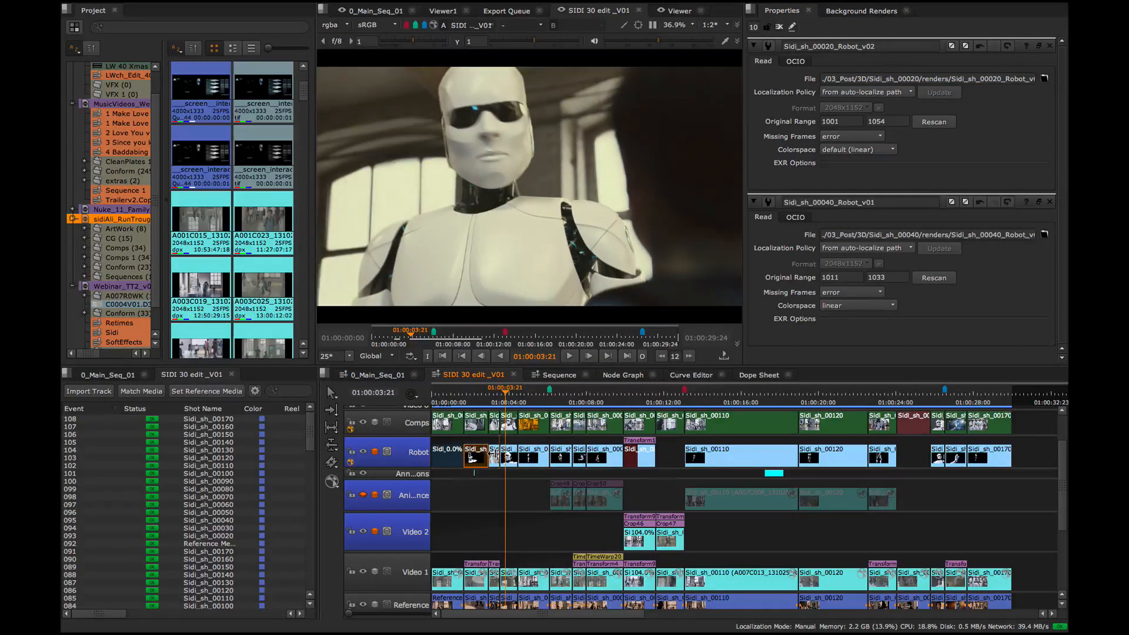
double_click(494, 456)
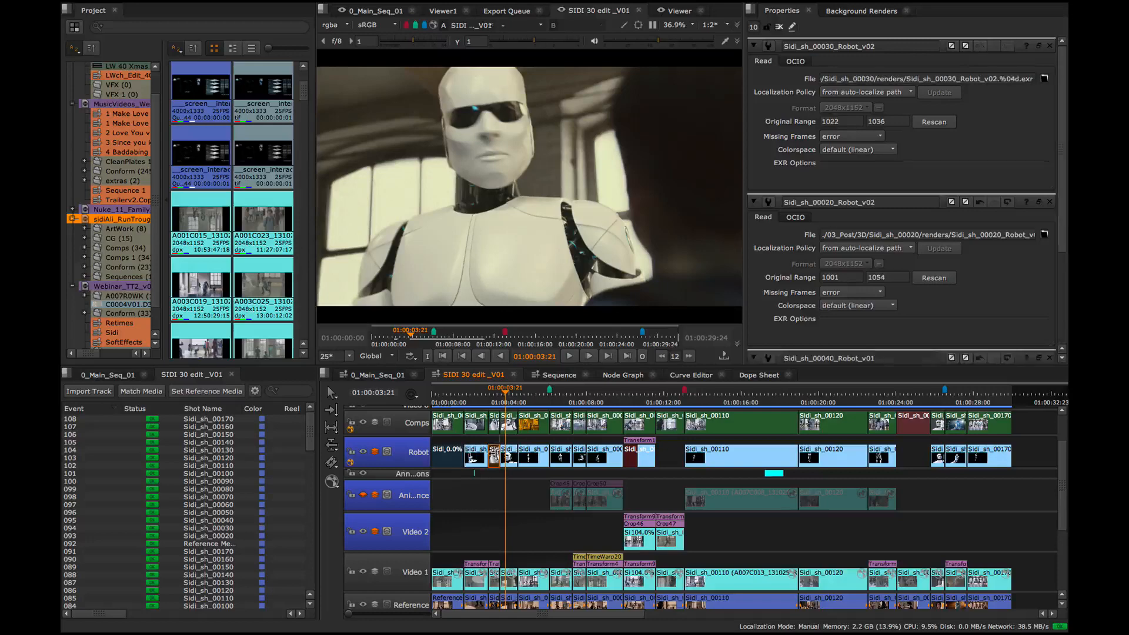
drag(823, 79, 981, 78)
click(932, 79)
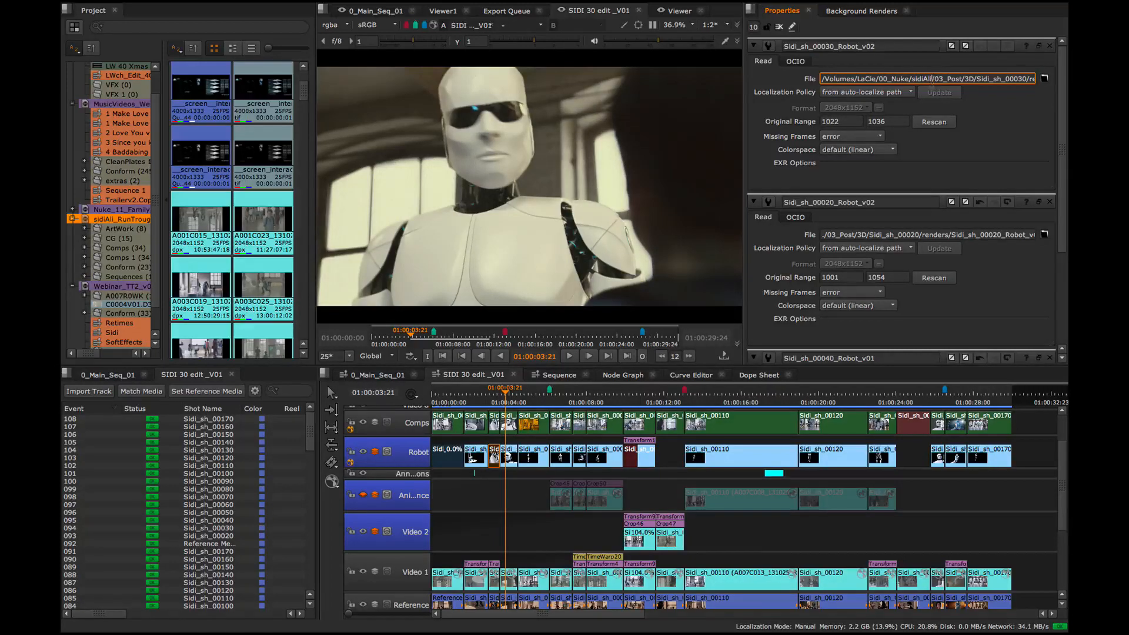
drag(932, 78, 786, 74)
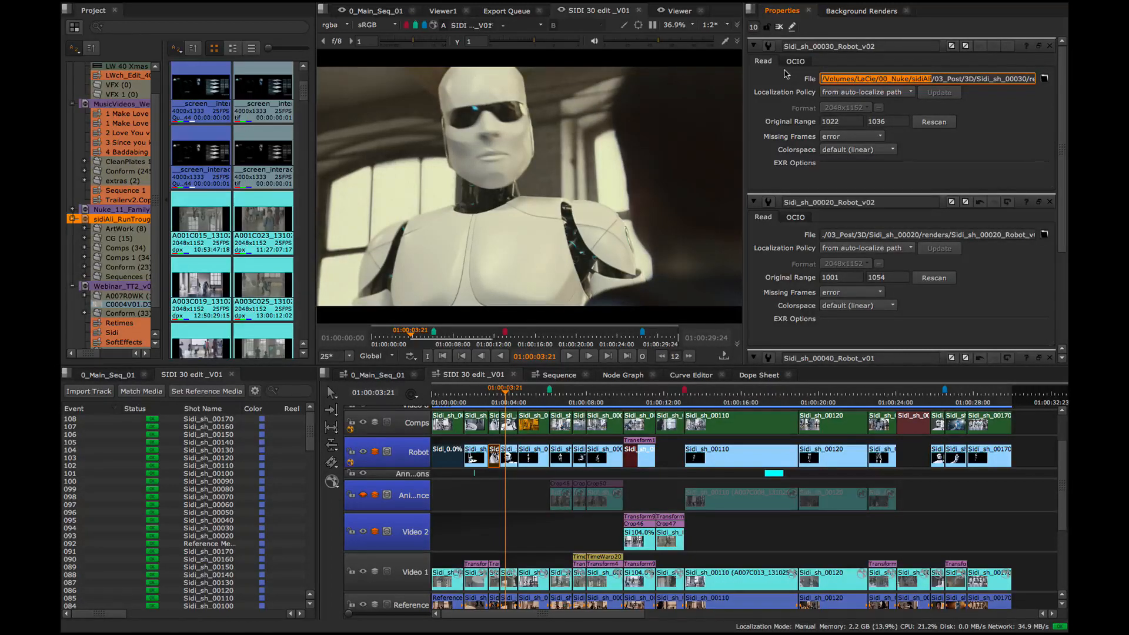
text(.)
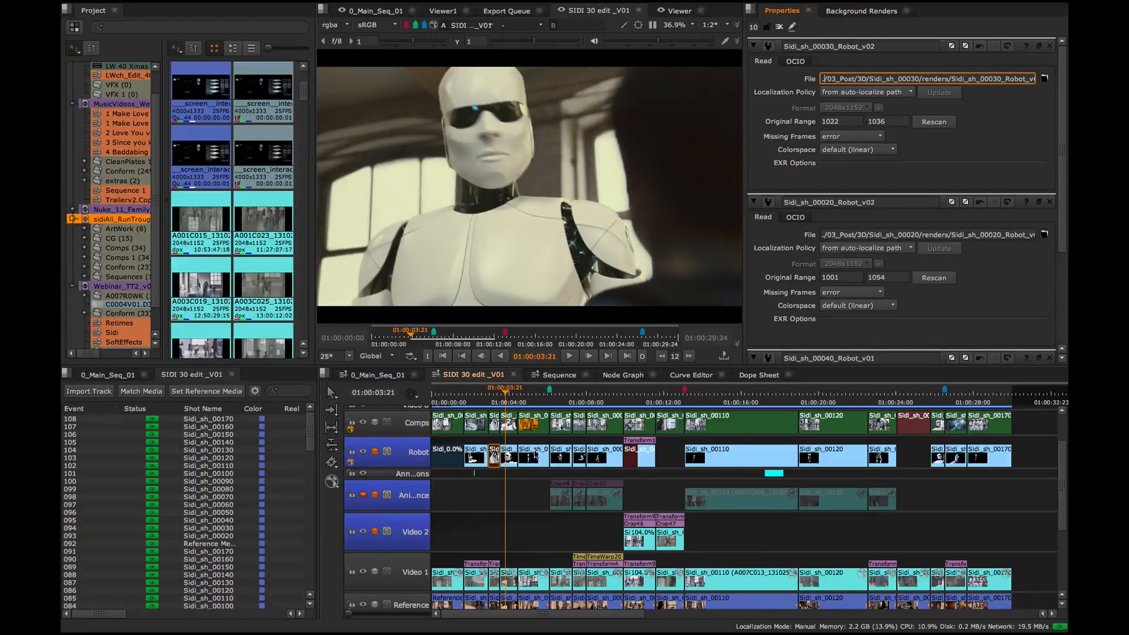
- Place the playhead at 01:00:05:03 and select the Robot track clip under it
click(530, 399)
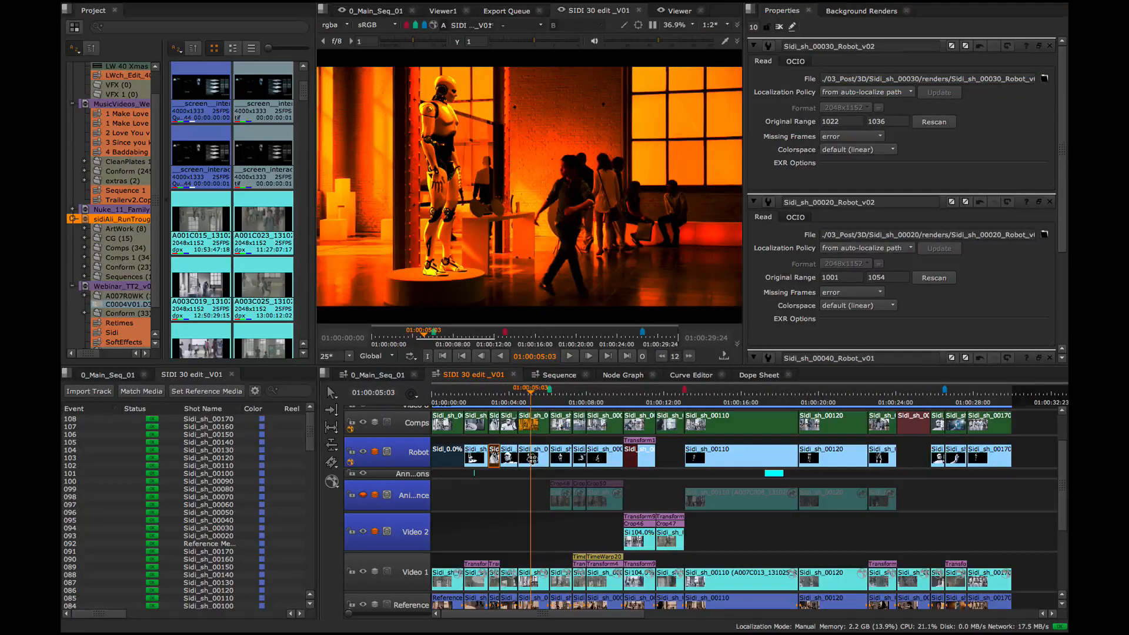
click(532, 458)
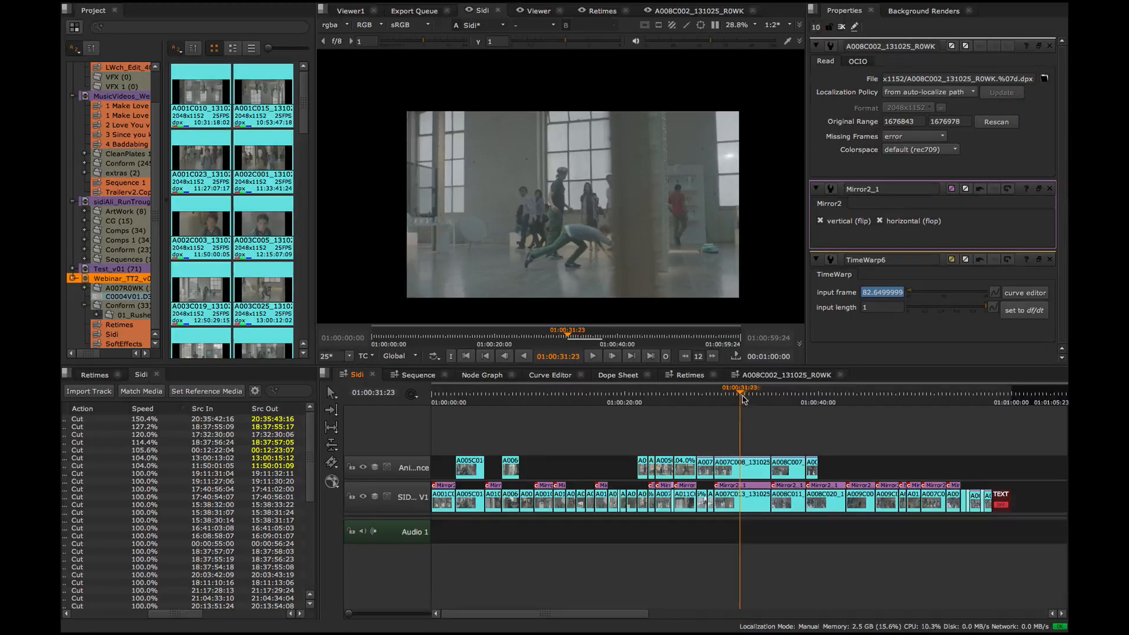
- Scrub the Sidi sequence to 01:00:32:17 and select all retimed events in the spreadsheet, from 150.4% down to 104.0% speed
drag(742, 397, 749, 397)
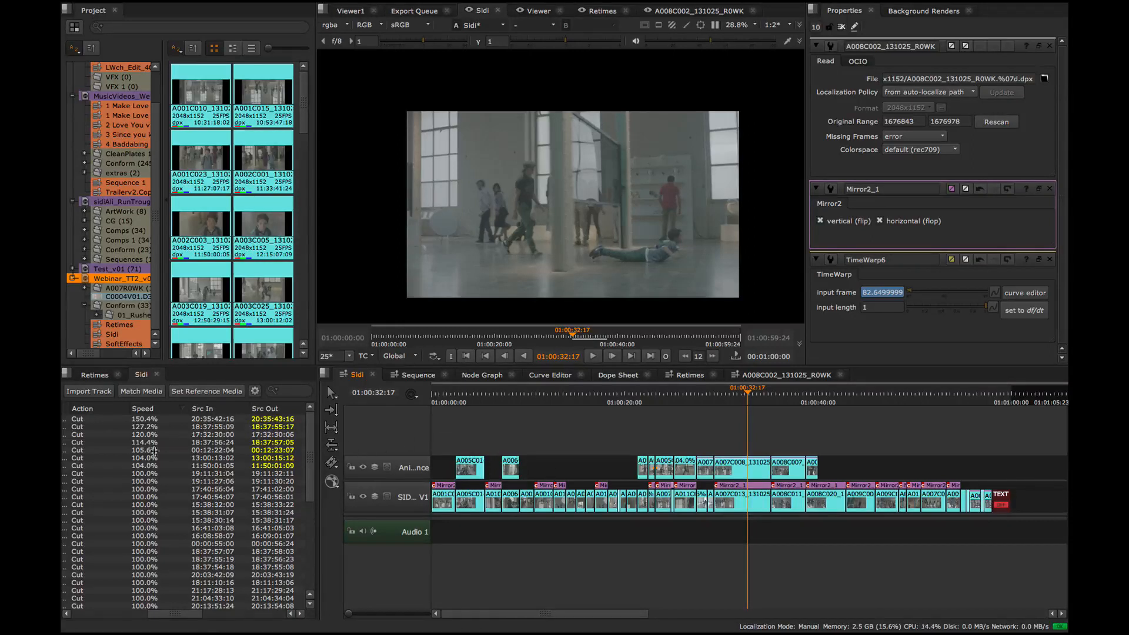
click(154, 420)
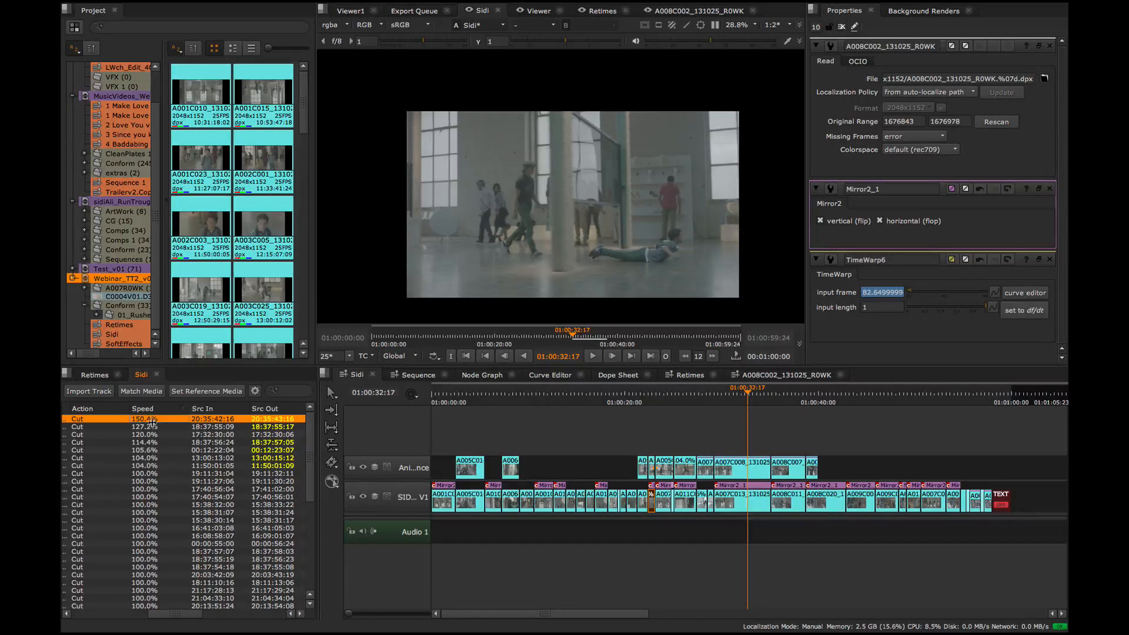
shift+click(151, 466)
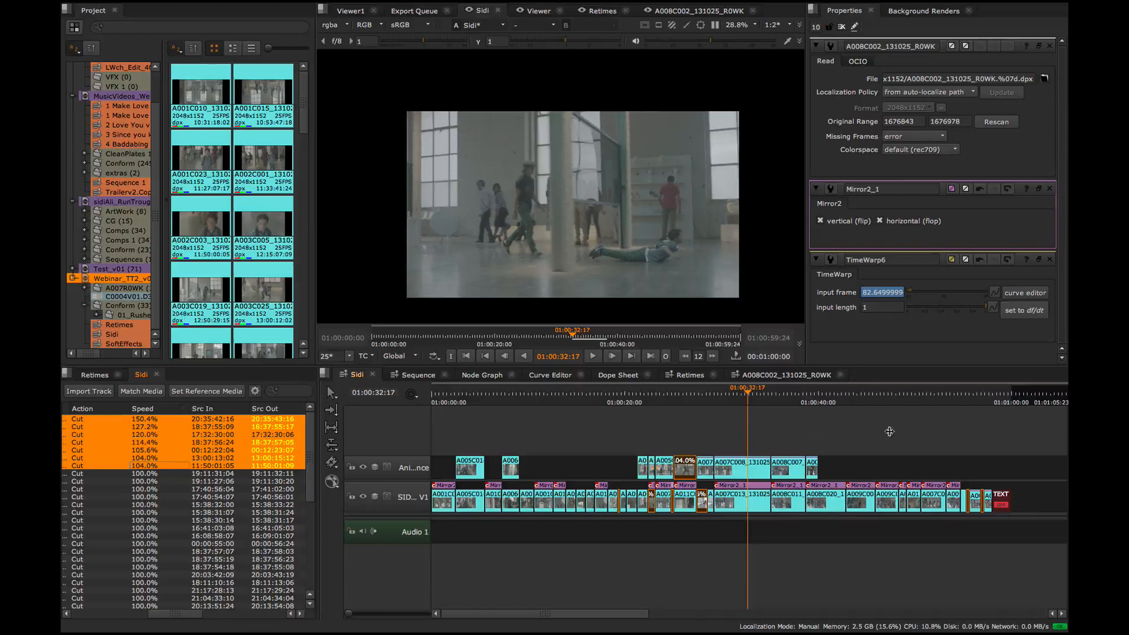
- Examine the highlighted retimed clips near the end of the Sidi sequence, with the playhead at 01:00:55:00
scroll(942, 439, up, 3)
drag(941, 439, 565, 456)
scroll(710, 454, up, 3)
drag(710, 454, 550, 470)
scroll(684, 454, up, 3)
scroll(553, 454, up, 2)
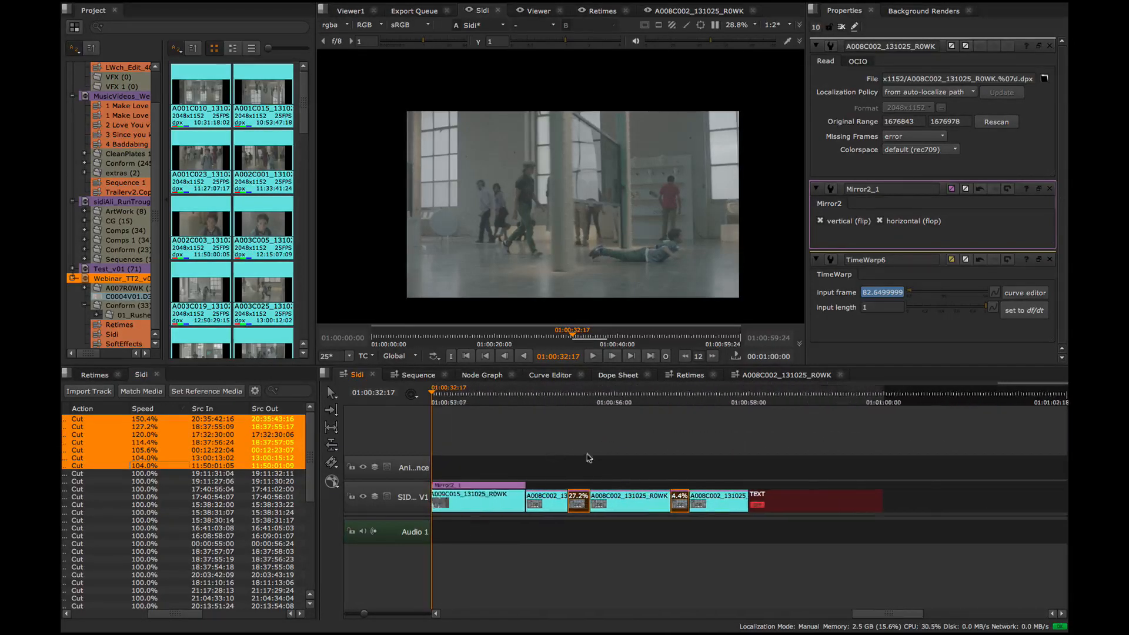
click(557, 396)
drag(558, 397, 525, 400)
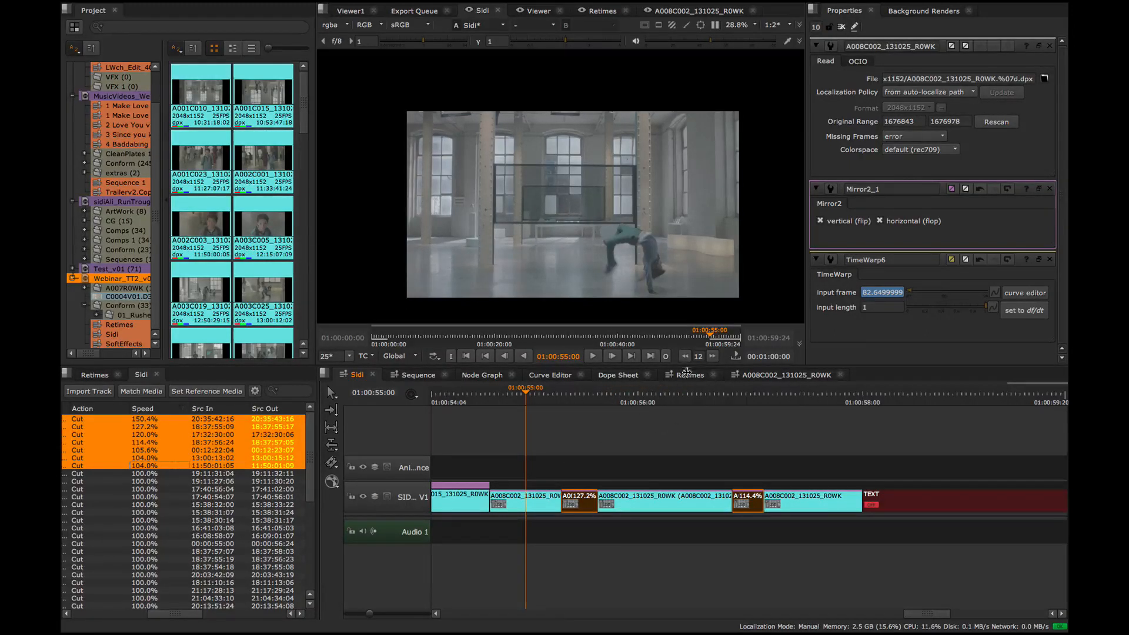
- Switch to the Retimes sequence and collapse its sequence settings so the timeline fills the width
click(686, 375)
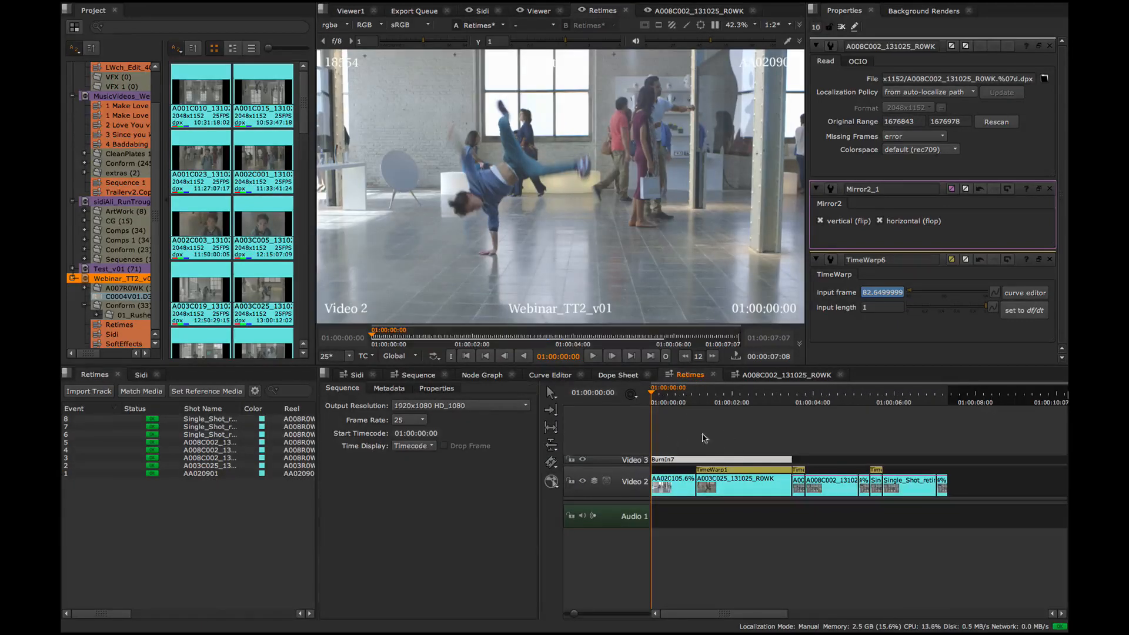
scroll(708, 432, up, 3)
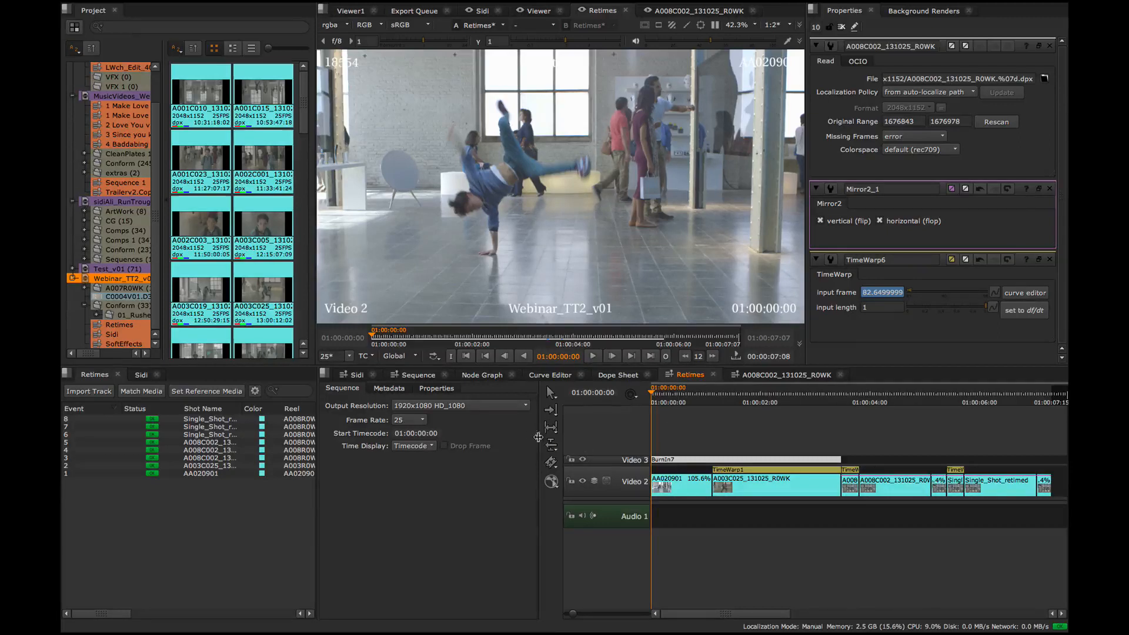
drag(538, 434, 305, 457)
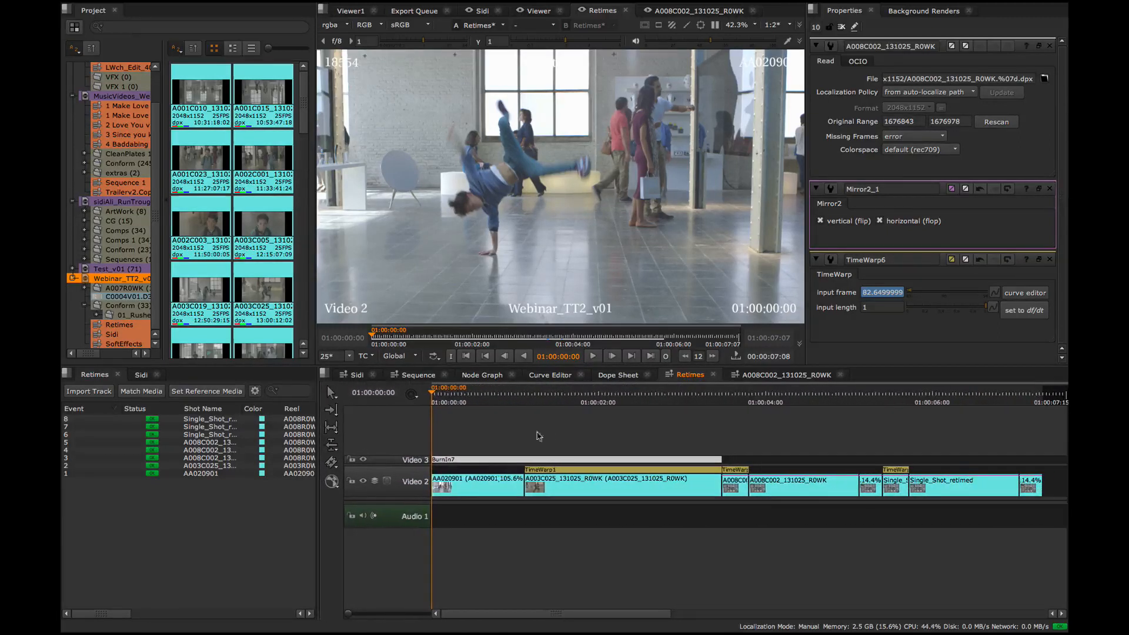
scroll(474, 439, up, 2)
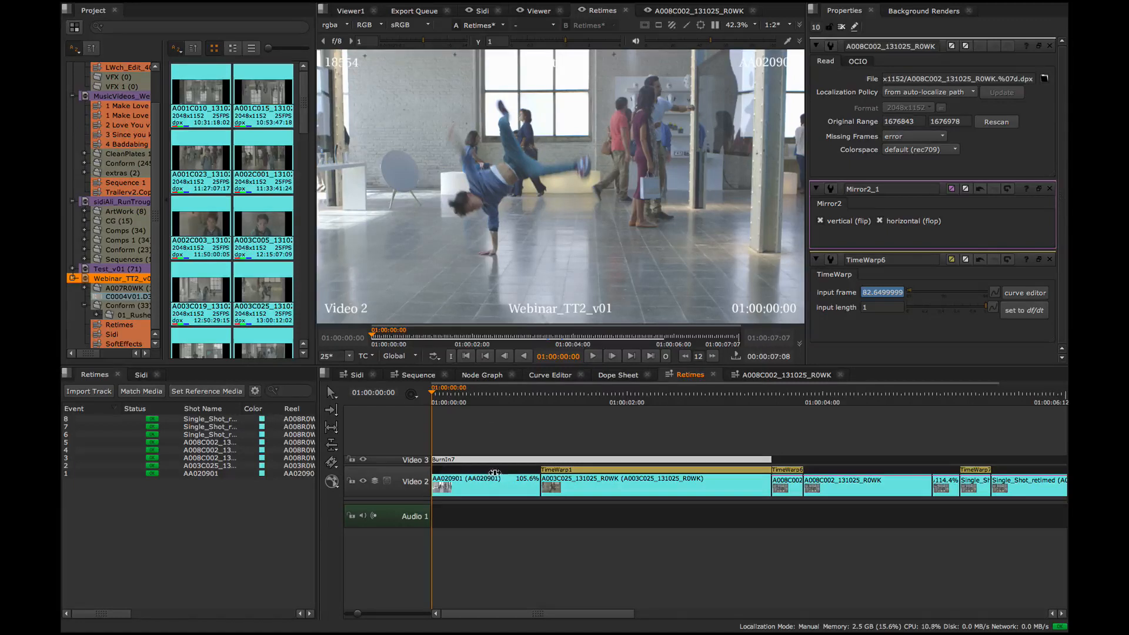
- Activate the Retime Clip tool and select the AA020901 clip on the Video 2 track
click(493, 474)
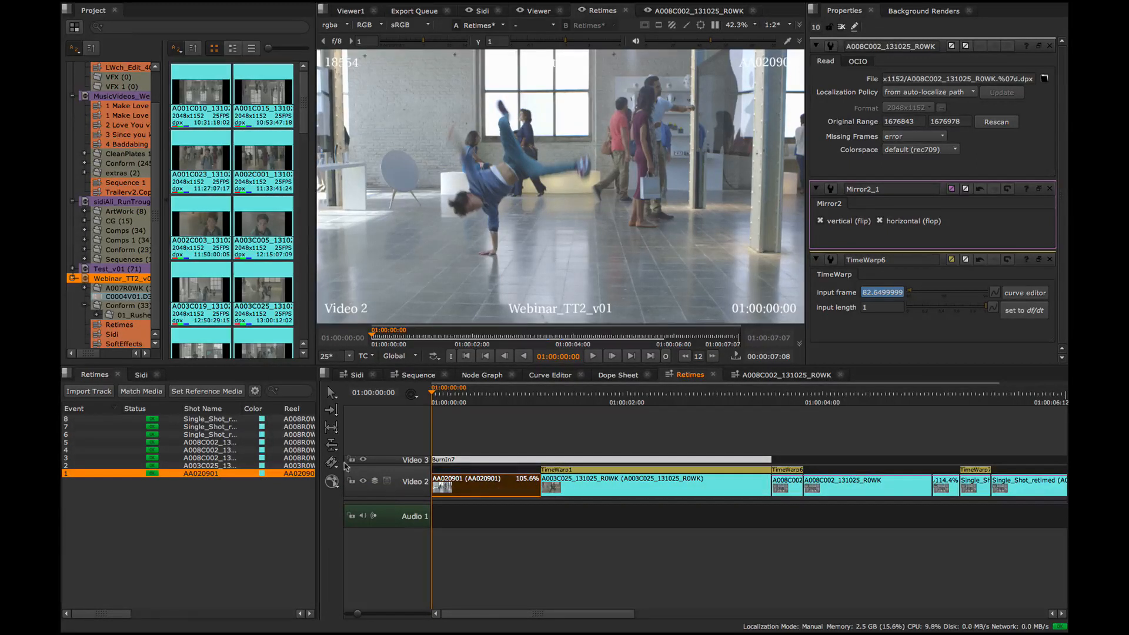
click(336, 470)
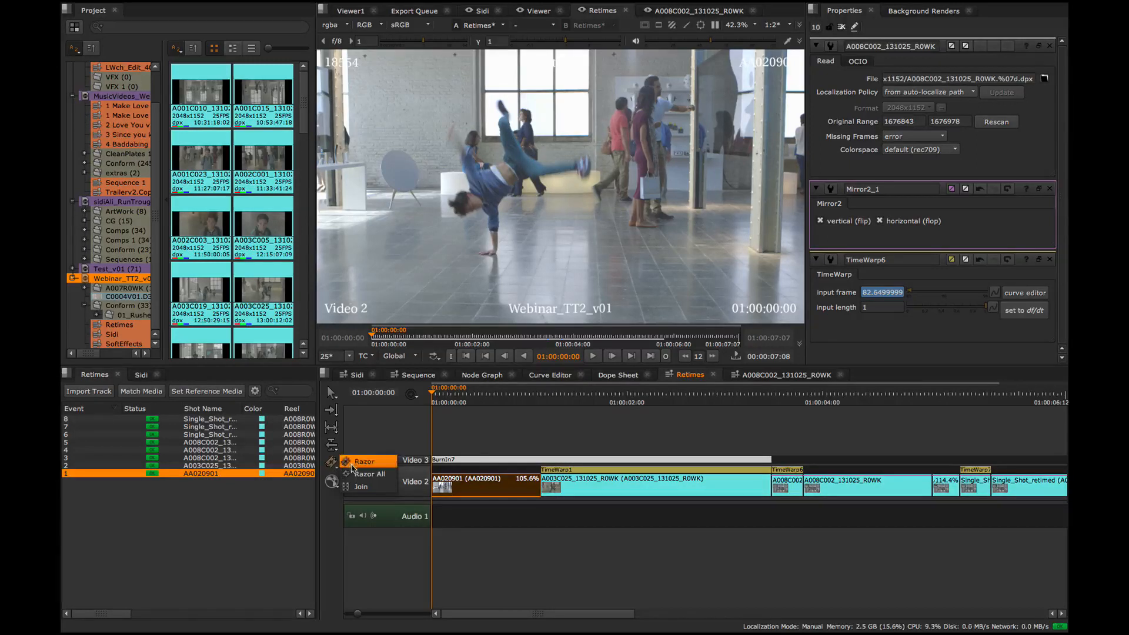
click(331, 447)
click(332, 446)
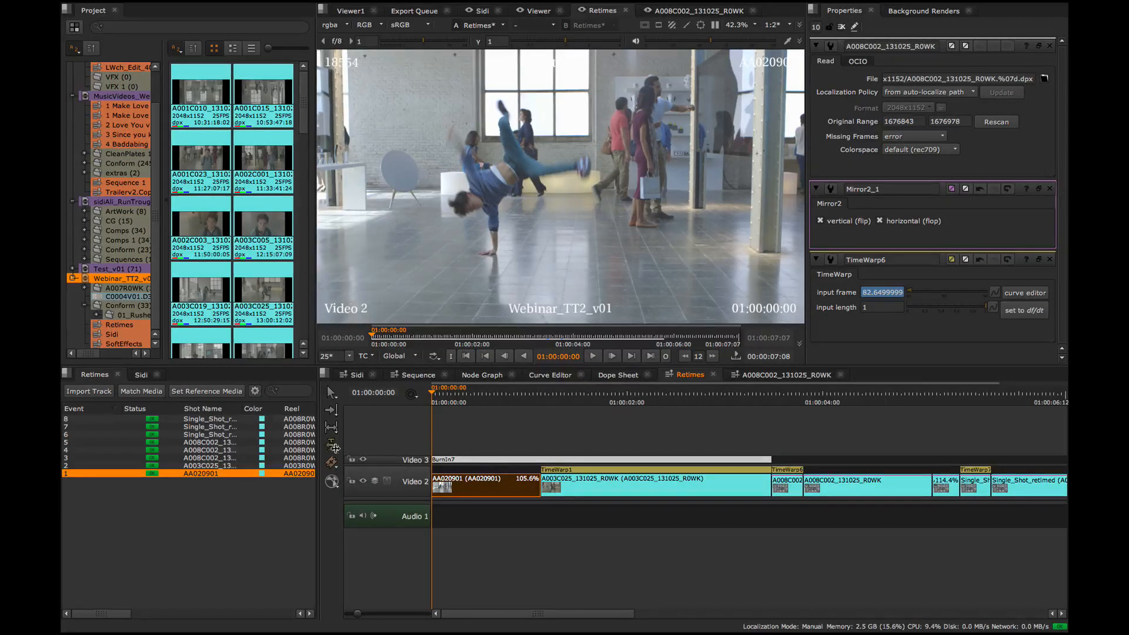
click(332, 444)
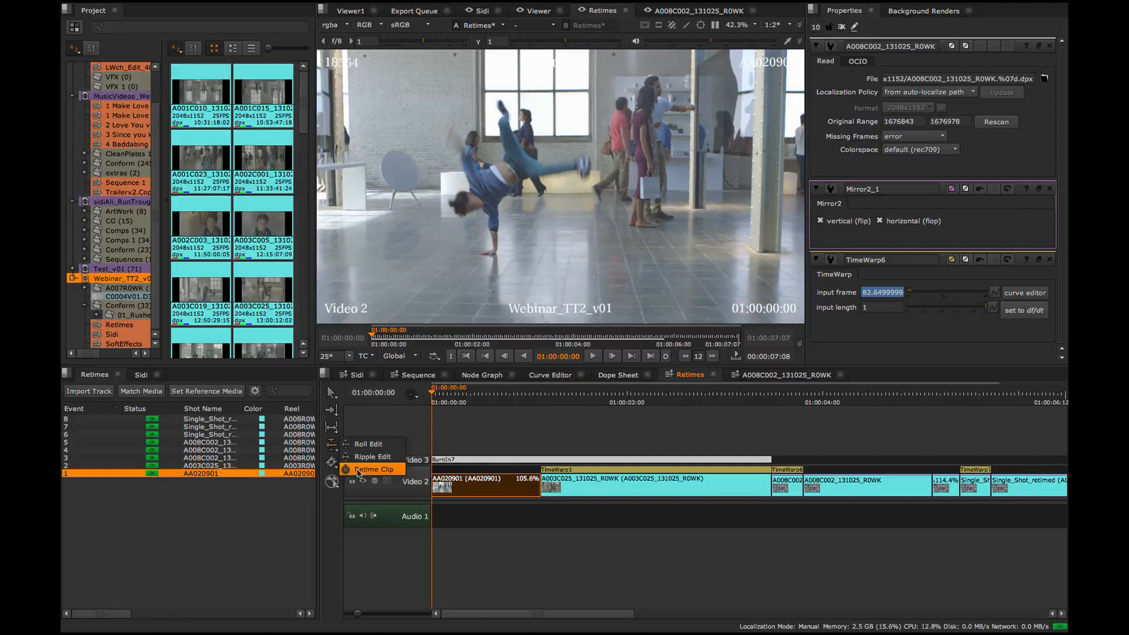
click(384, 464)
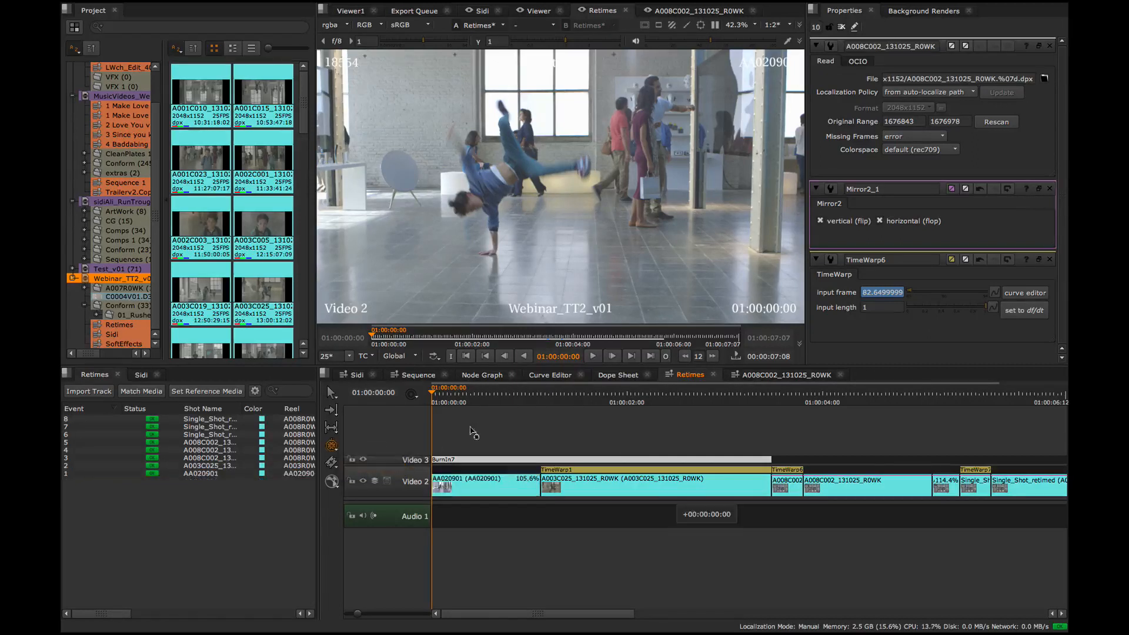
click(488, 484)
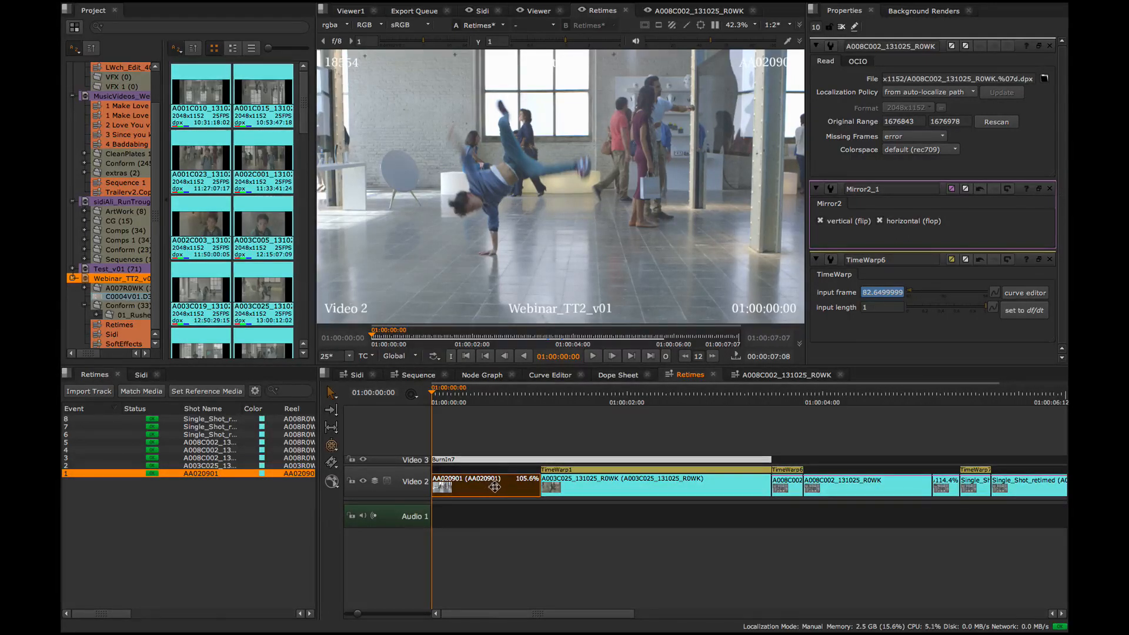
- Review the Retime methods for the AA020901 clip, cancel the Clip Speed dialog, and check the spreadsheet's retime settings
right_click(494, 485)
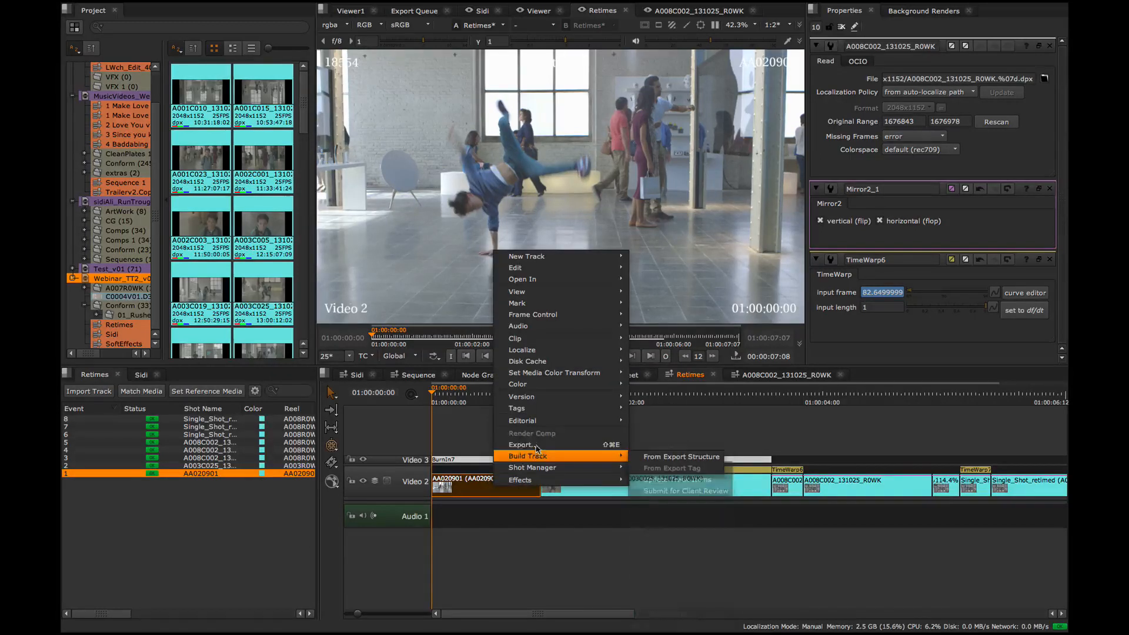
mouse_move(546, 421)
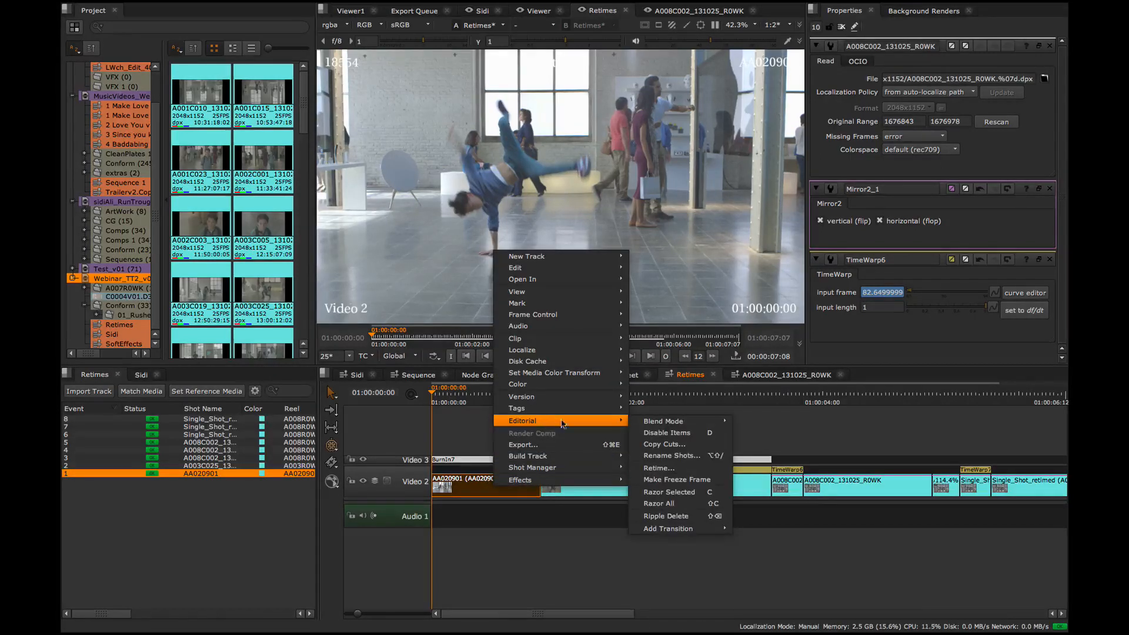
click(675, 468)
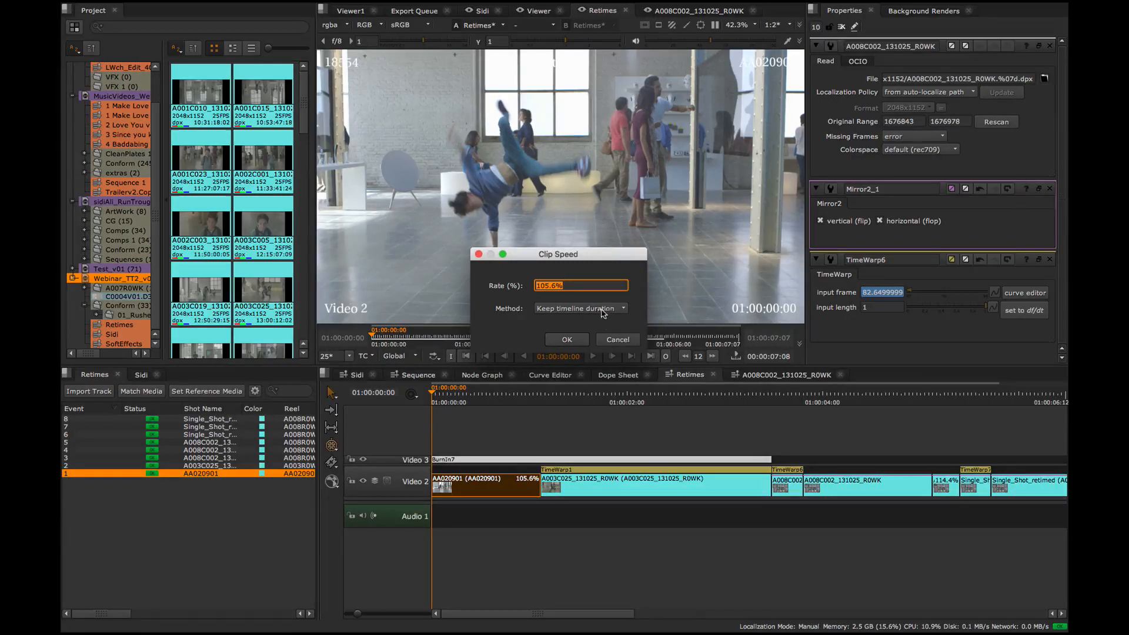
click(583, 310)
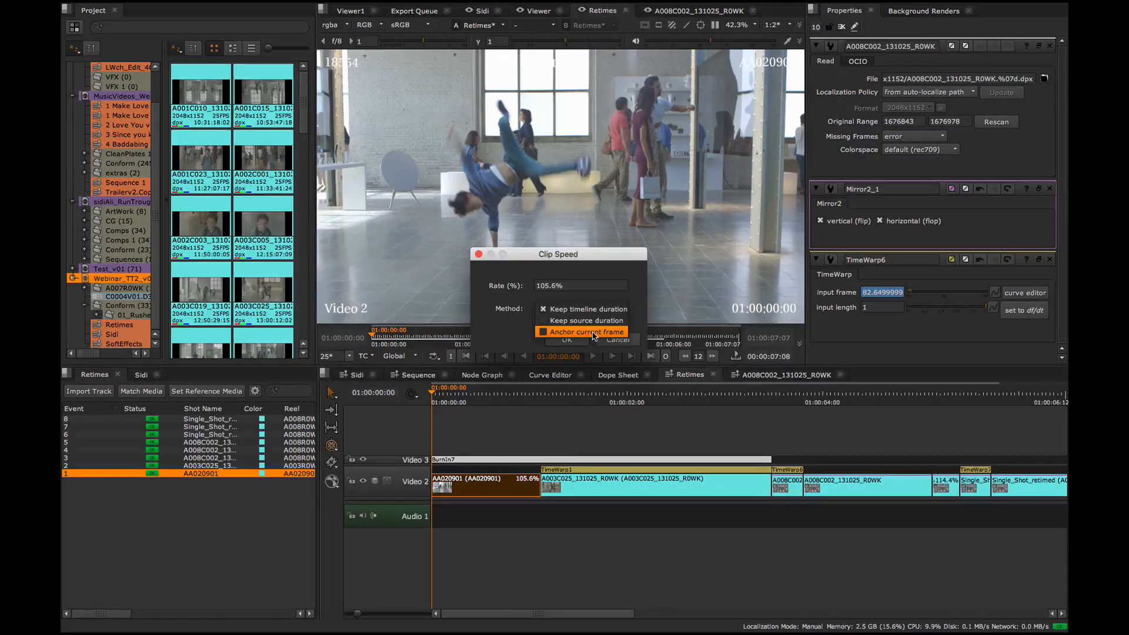
click(517, 336)
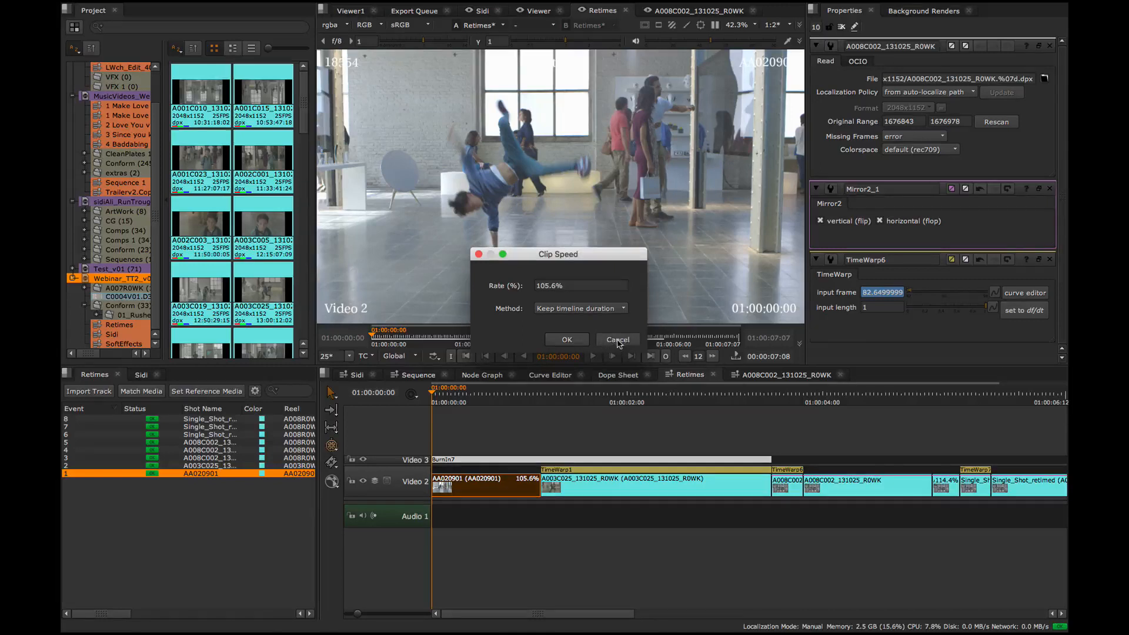
click(603, 341)
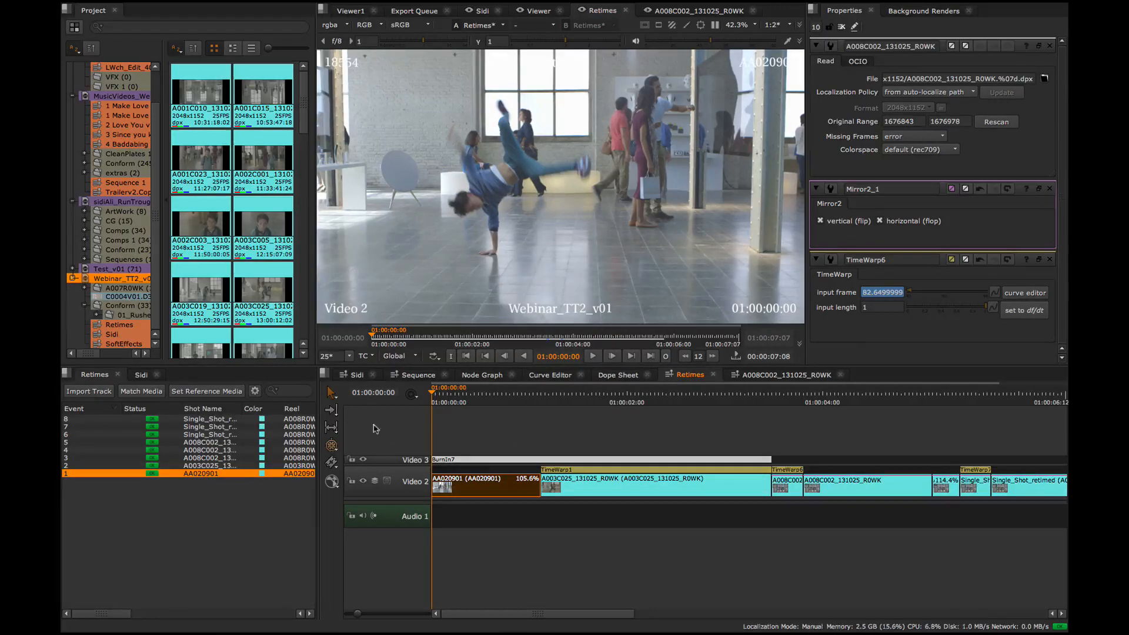
click(254, 391)
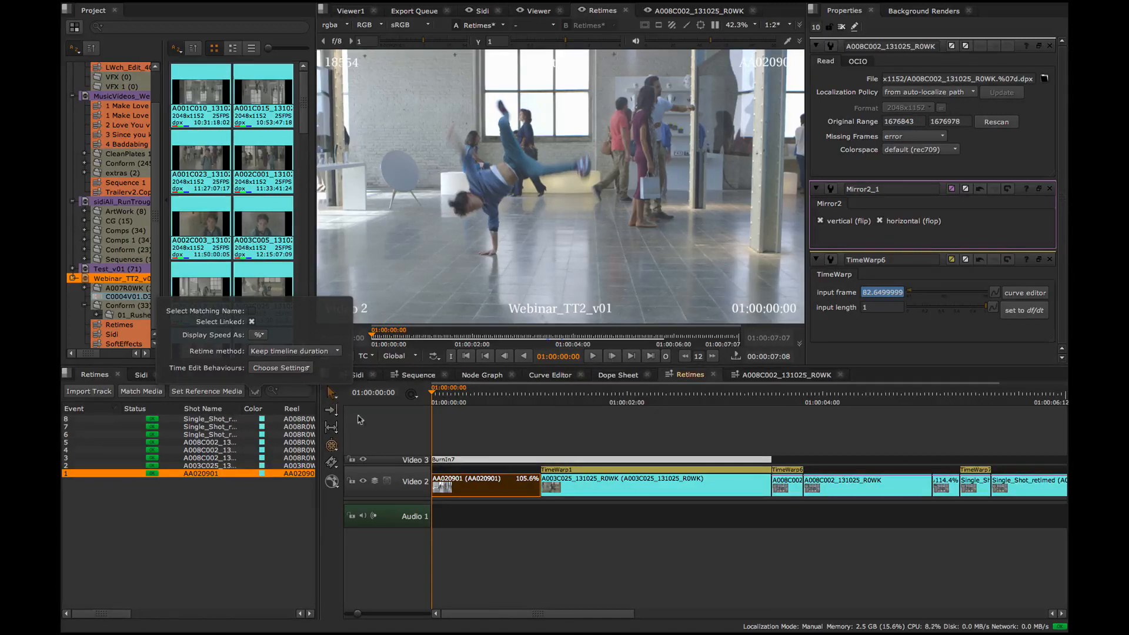
click(474, 433)
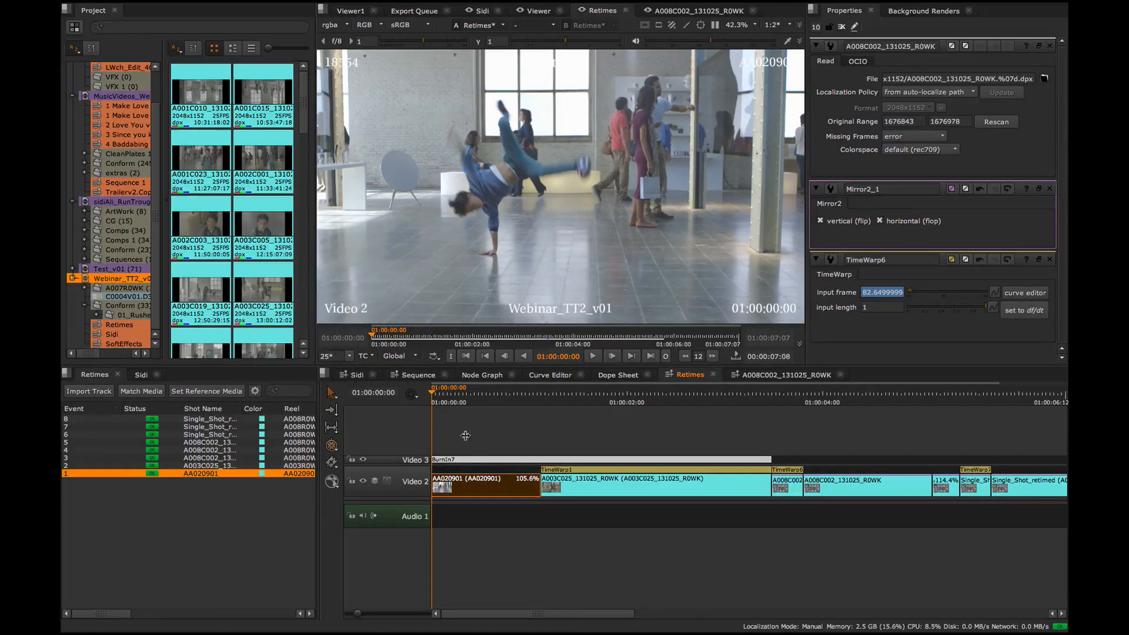
- Scrub through the retimed AA020901 clip into A003C025_131025_R0WK, stopping at 01:00:01:05
click(448, 398)
drag(449, 398, 483, 400)
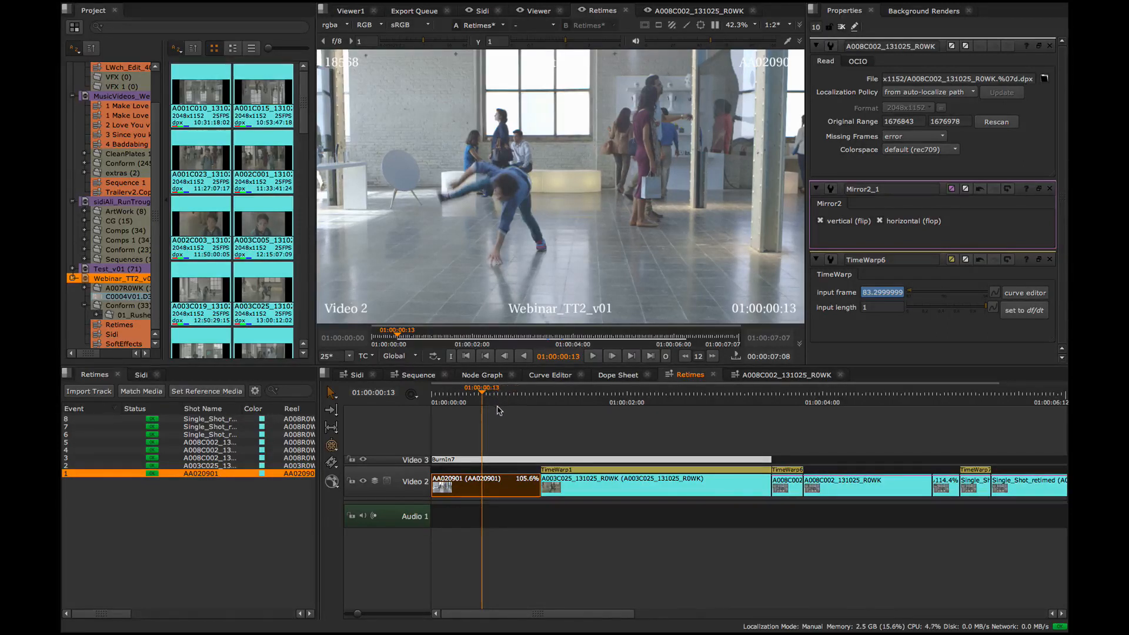
drag(497, 400, 548, 400)
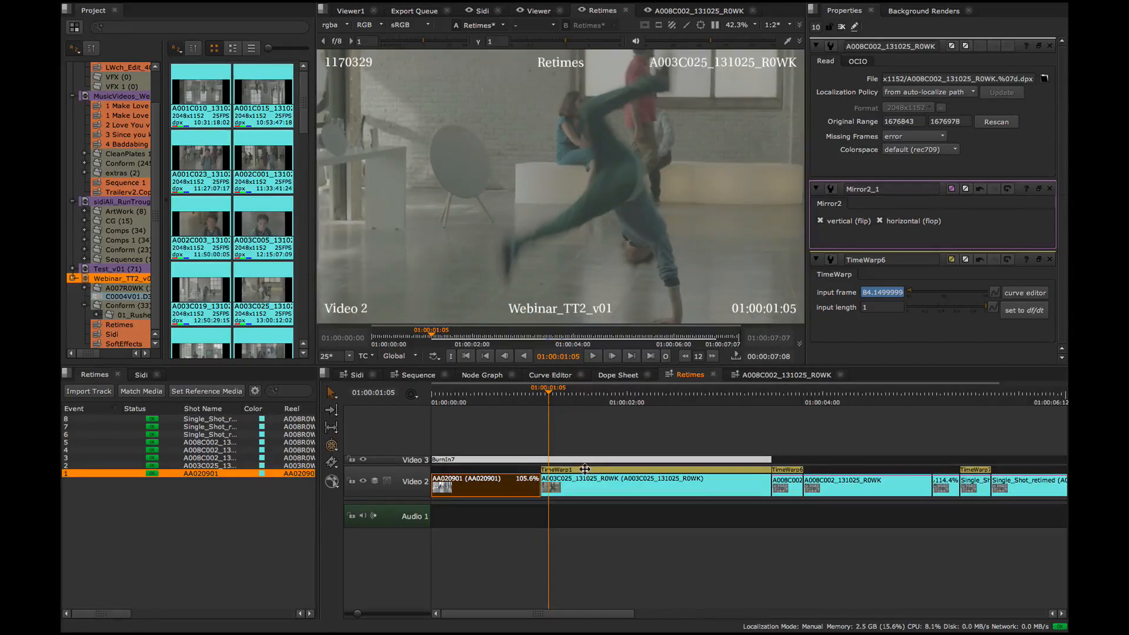
- Clear all open properties and open the TimeWarp1 effect above the A003C025_131025_R0WK clip
click(584, 470)
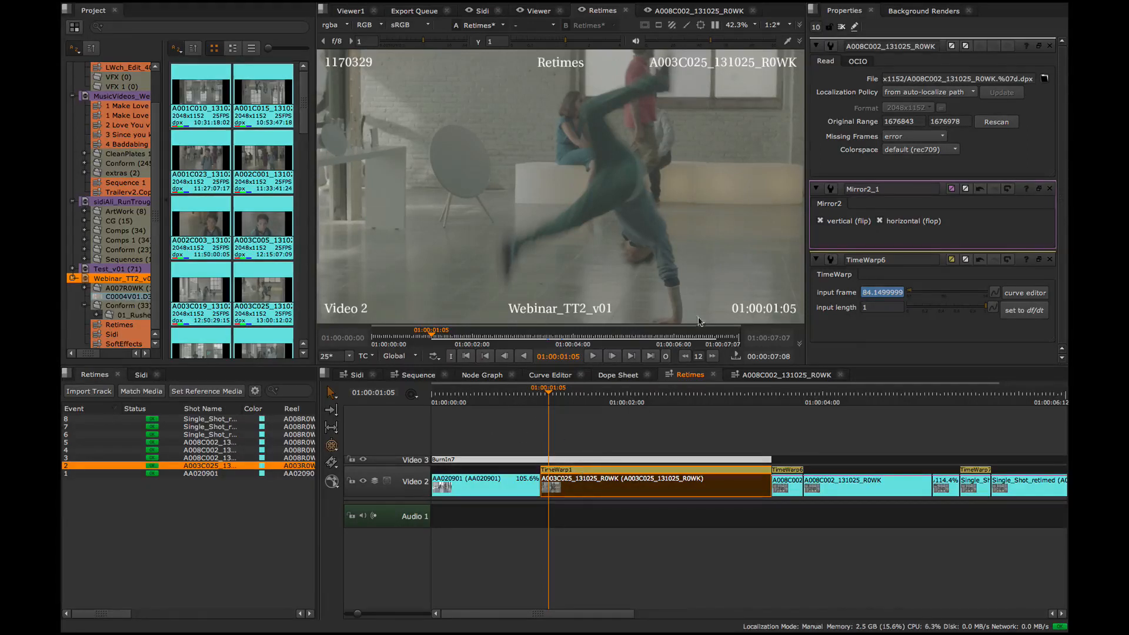
click(842, 28)
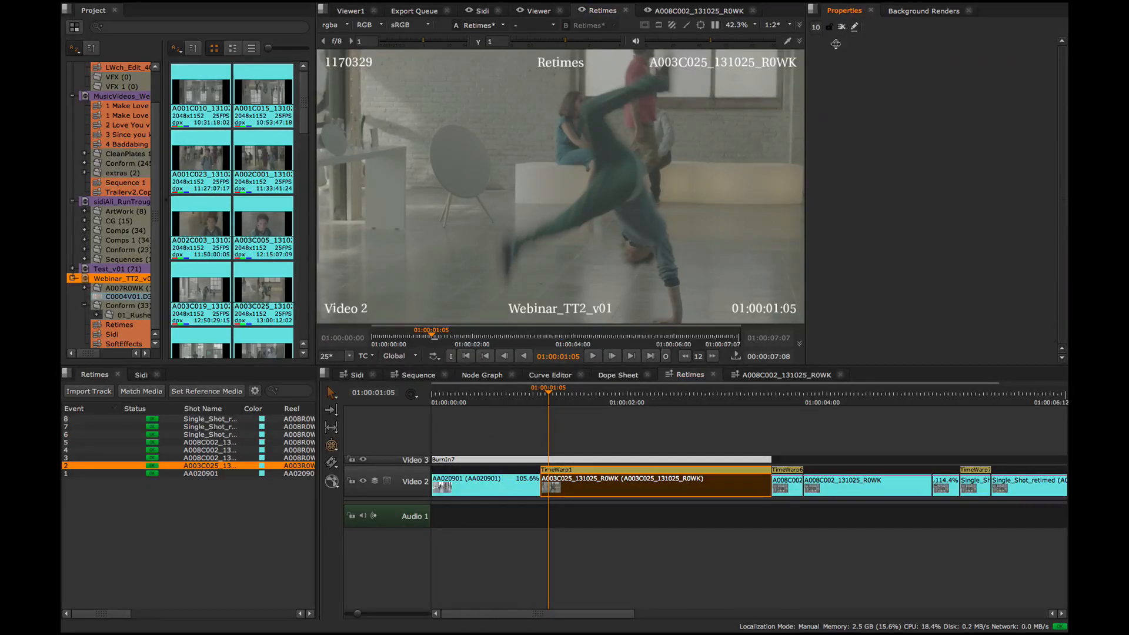
double_click(607, 470)
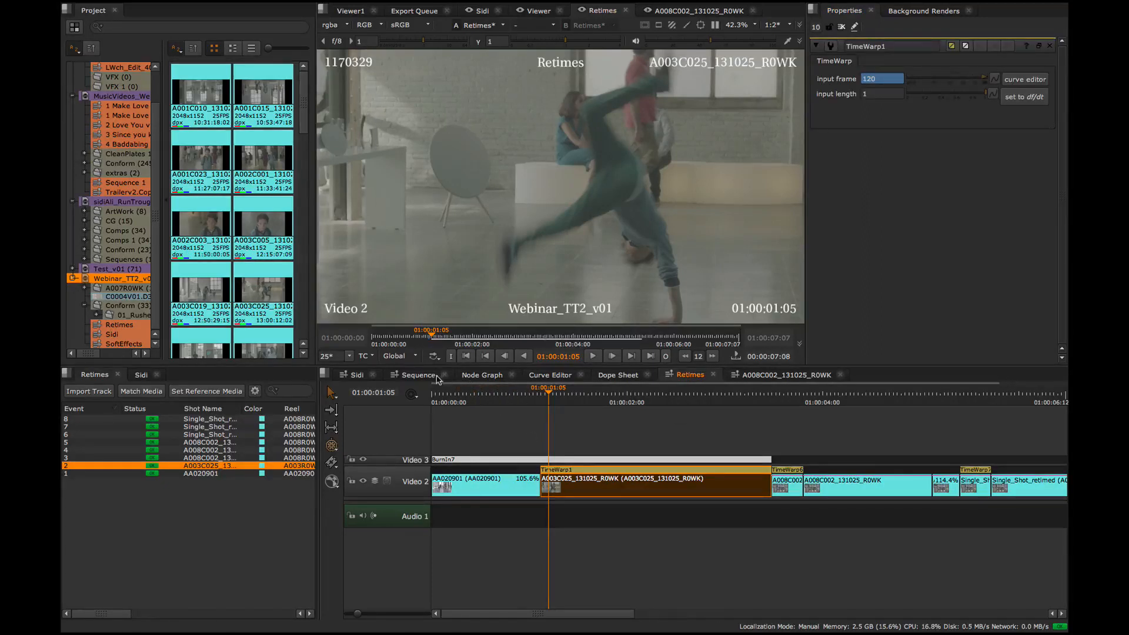
- Examine the TimeWarp1 lookup curve in the Curve Editor, and return to the Retimes timeline
click(549, 377)
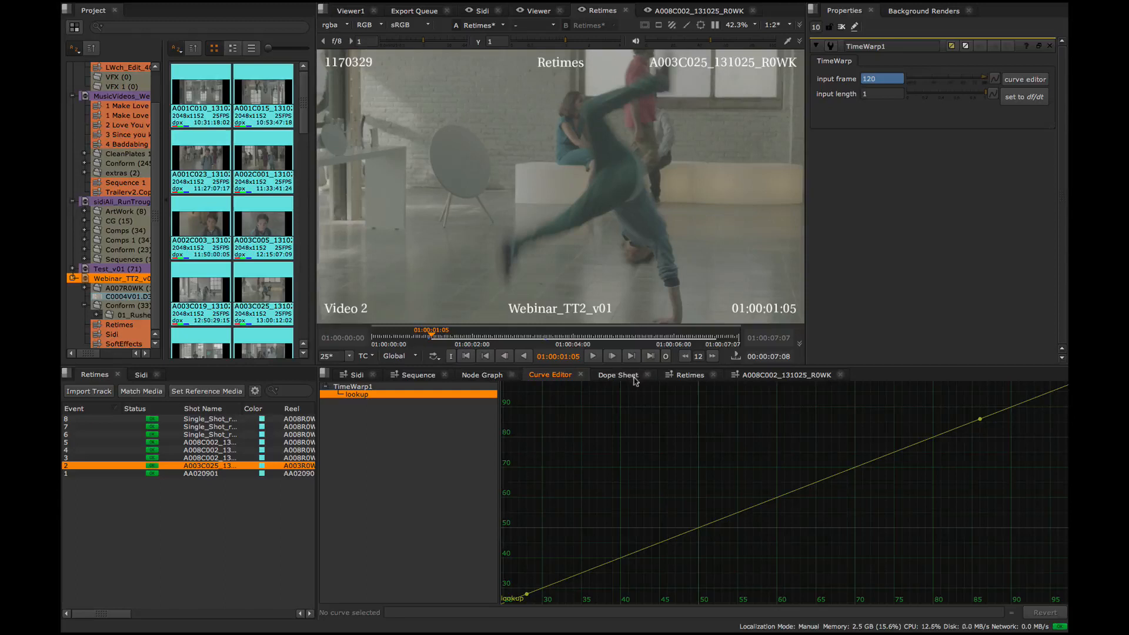
click(691, 375)
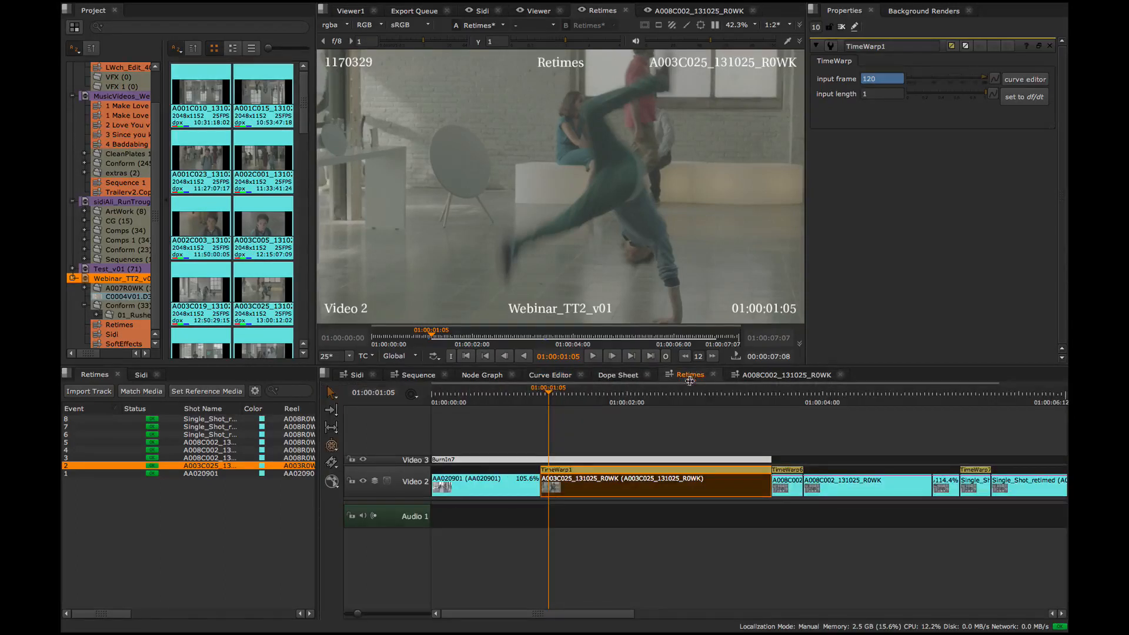
- Open the TimeWarp6 effect on the A008C002 clip at 01:00:03:15 and isolate its lookup curve in the Curve Editor
click(784, 403)
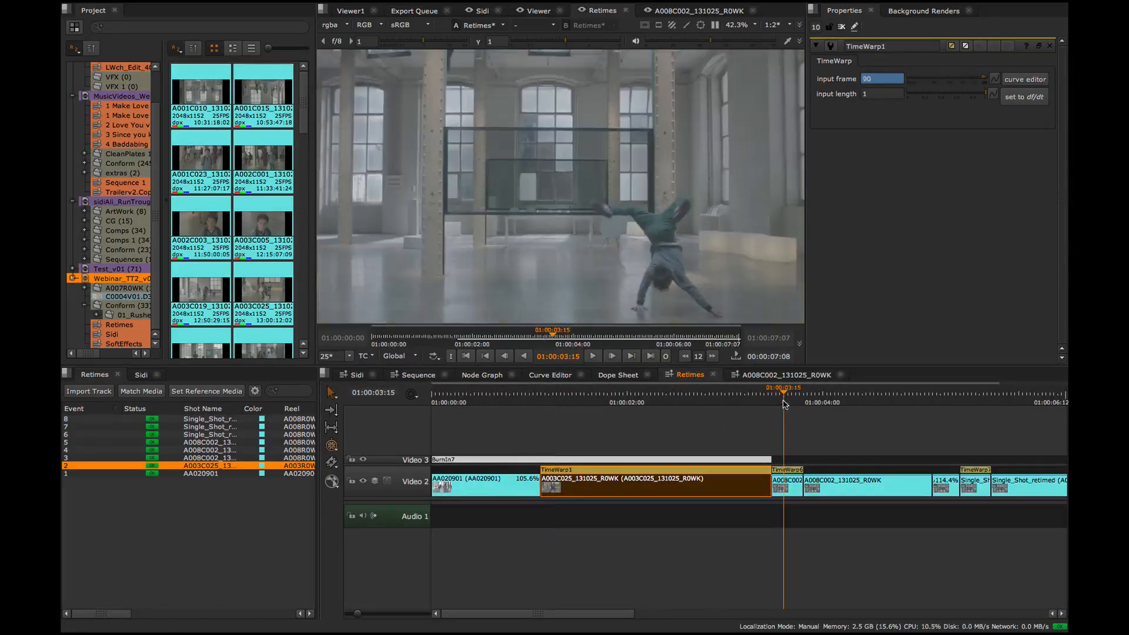
click(791, 468)
double_click(791, 468)
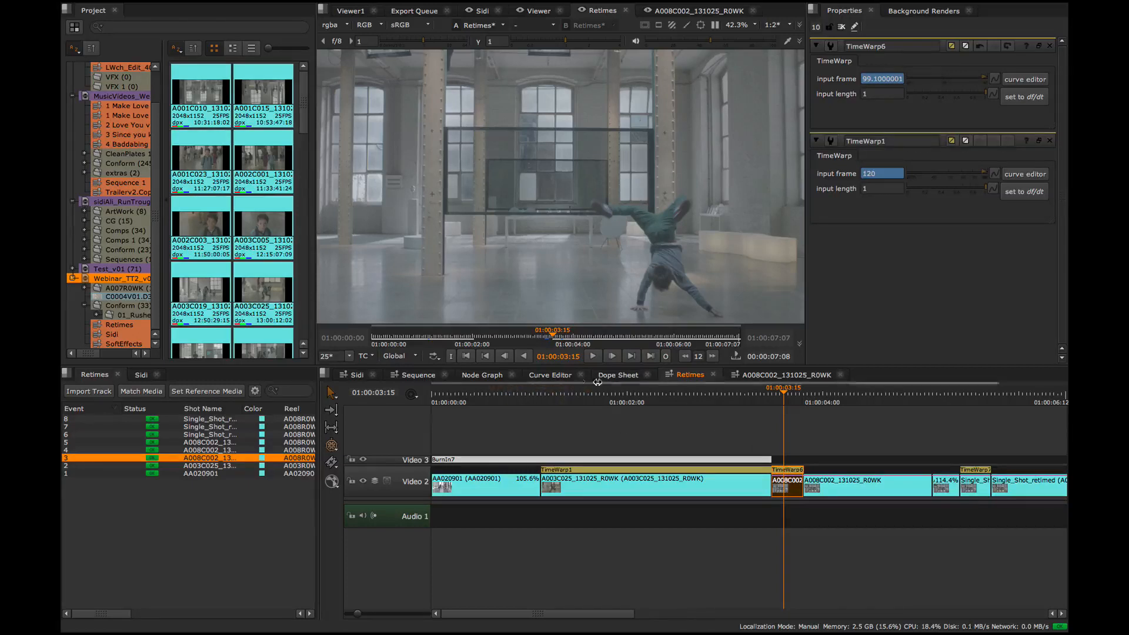
click(561, 377)
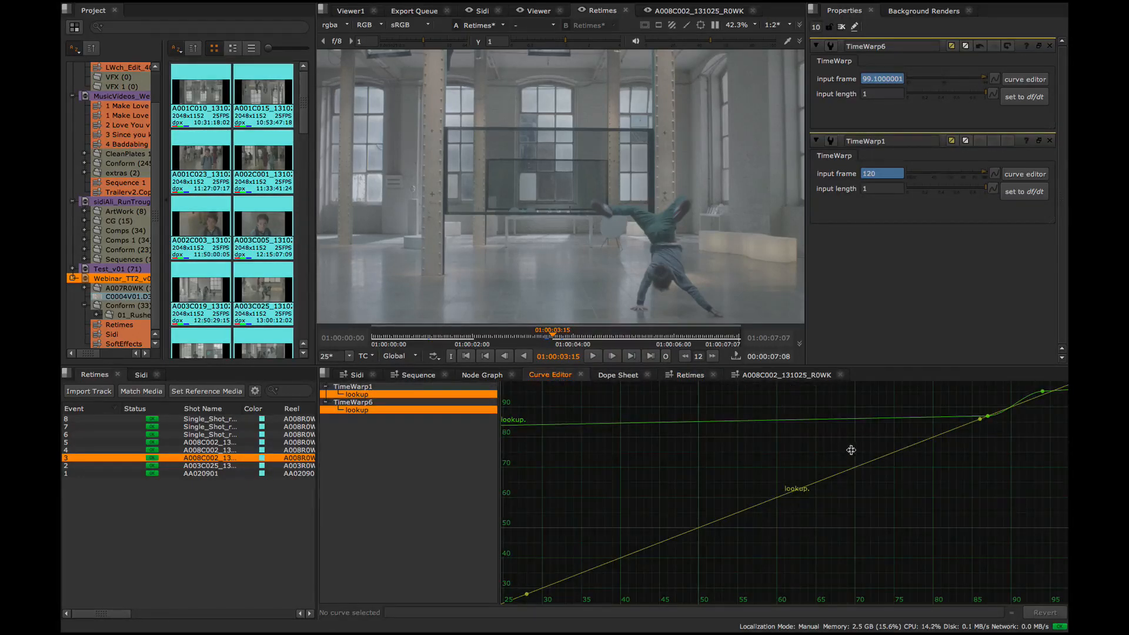
click(370, 426)
click(373, 410)
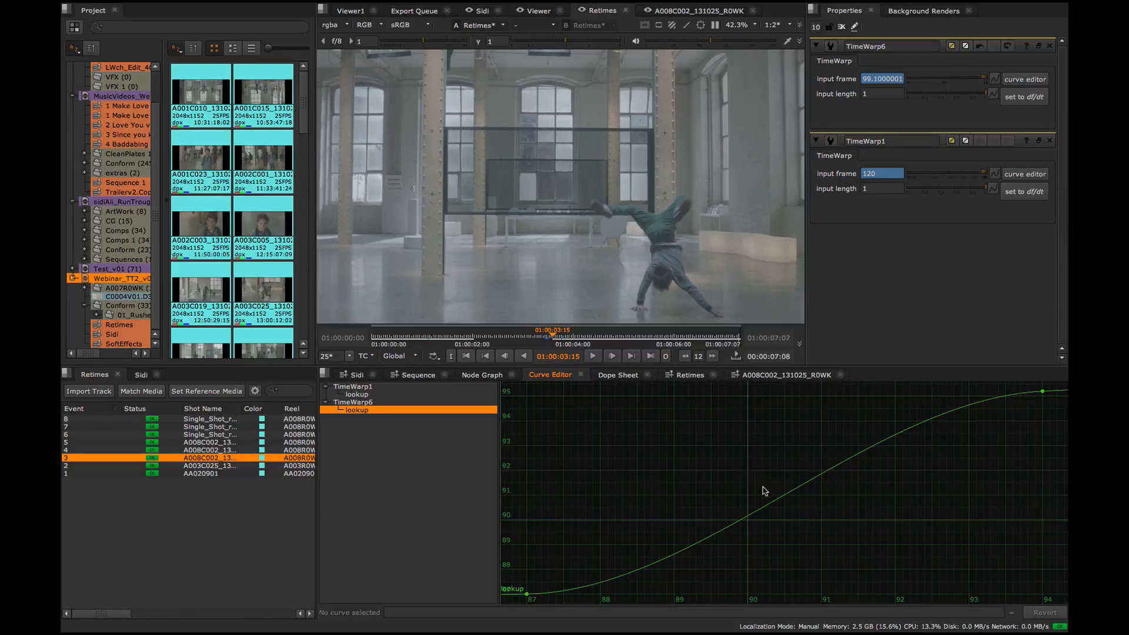
- Scrub from 01:00:03:18 back to 01:00:03:13 against the TimeWarp6 curve, and return to the Retimes timeline
click(559, 337)
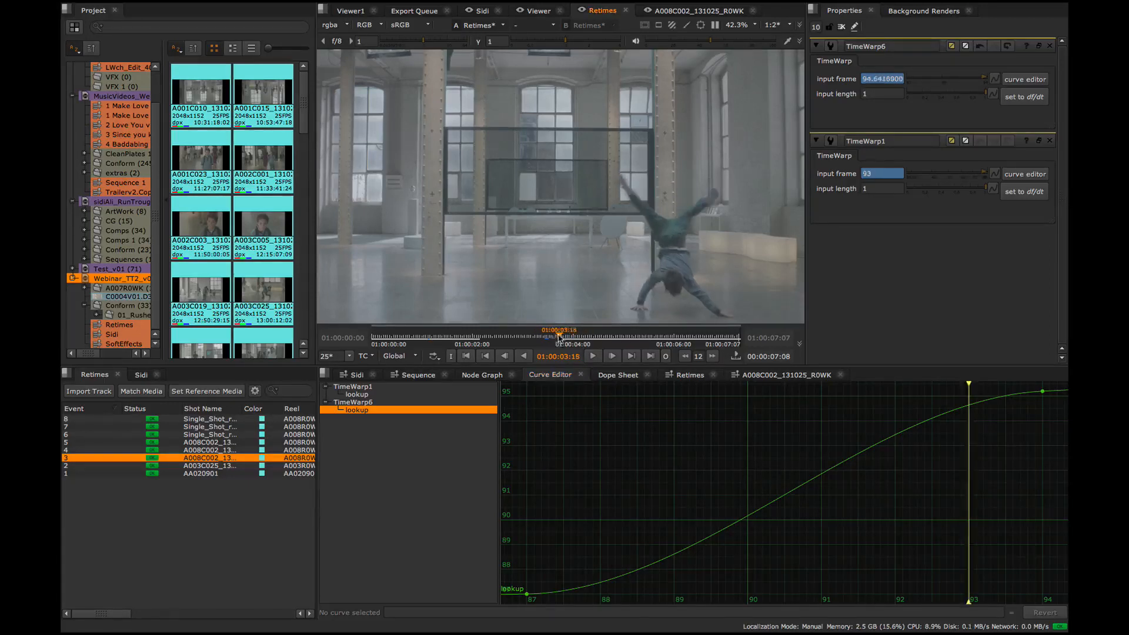
drag(559, 336, 549, 338)
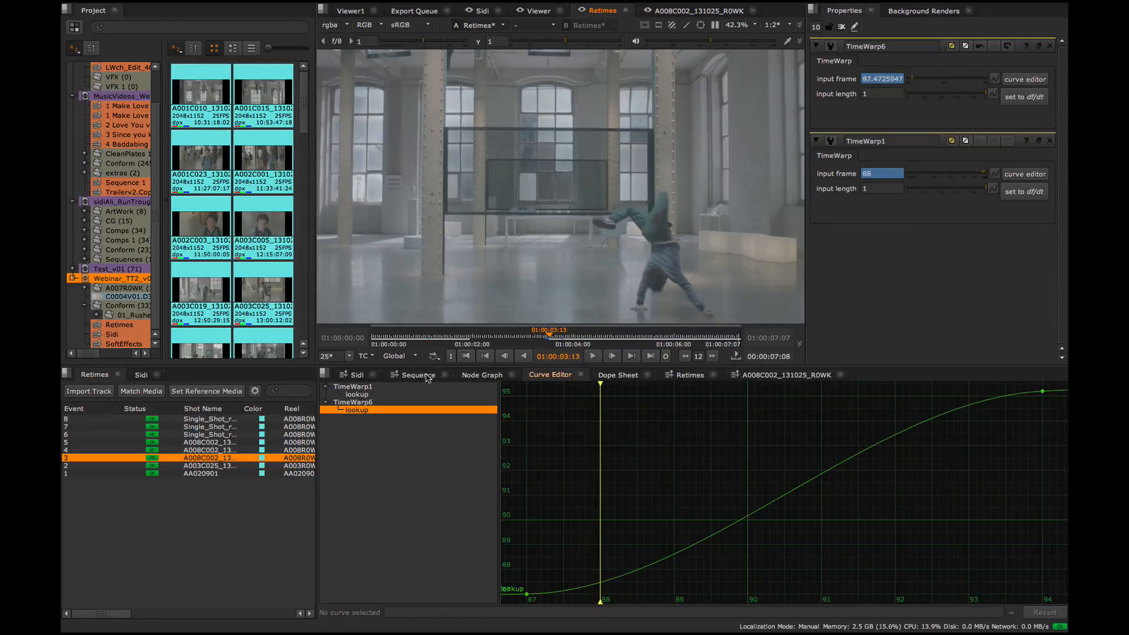
click(689, 375)
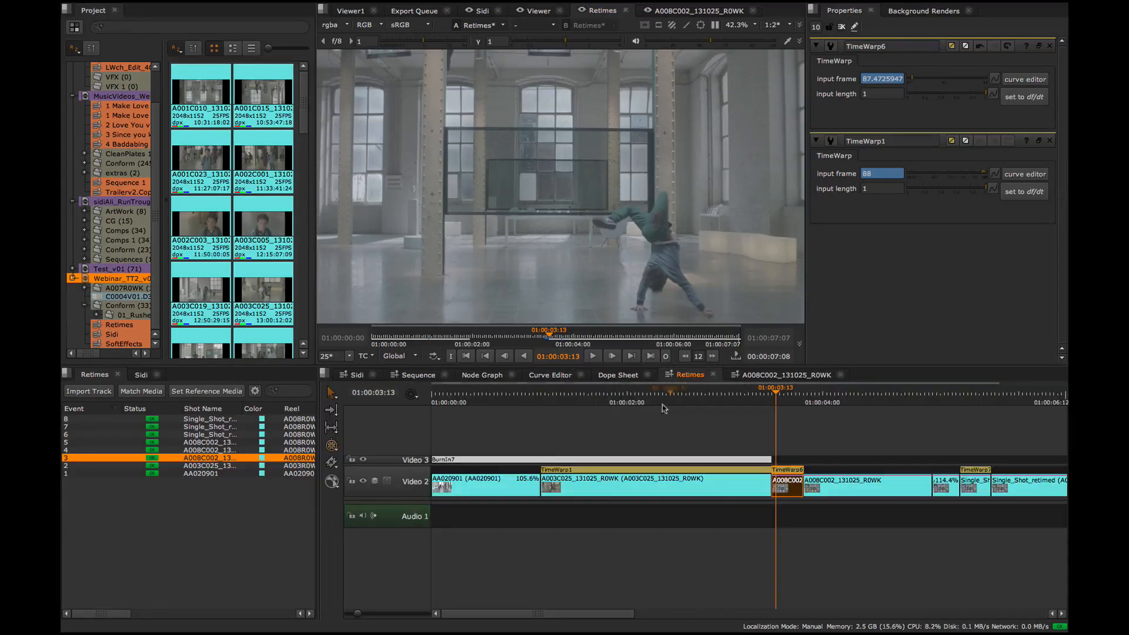
- Compare the retimed AA020901 clip with the TimeWarp1 clip, scrub back to 01:00:00:13, and clear the selection
click(497, 487)
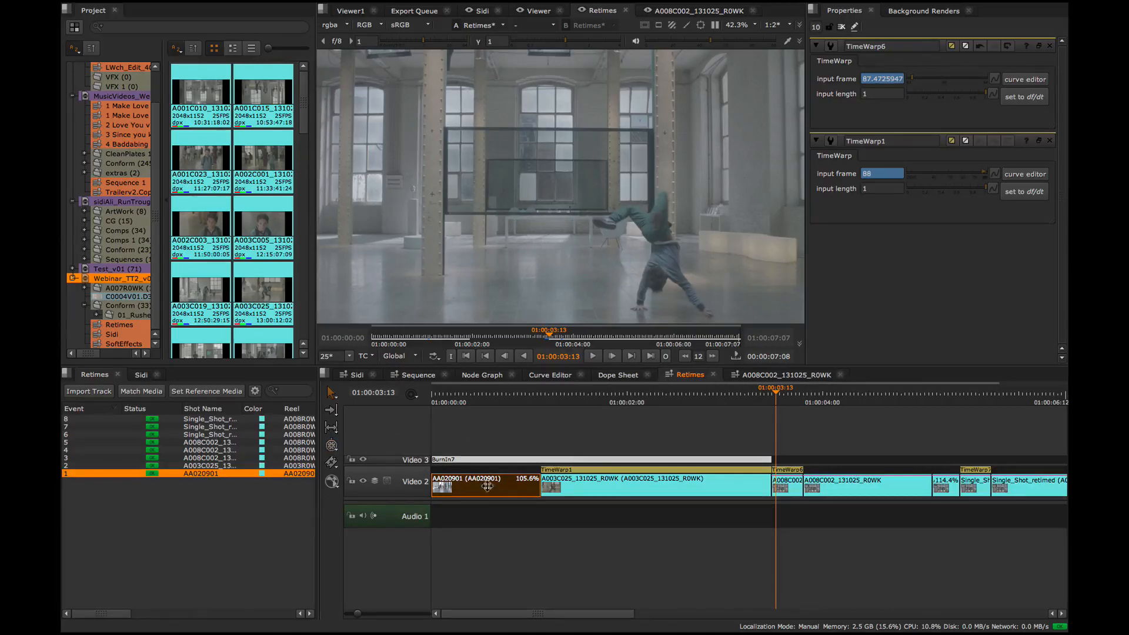
click(616, 469)
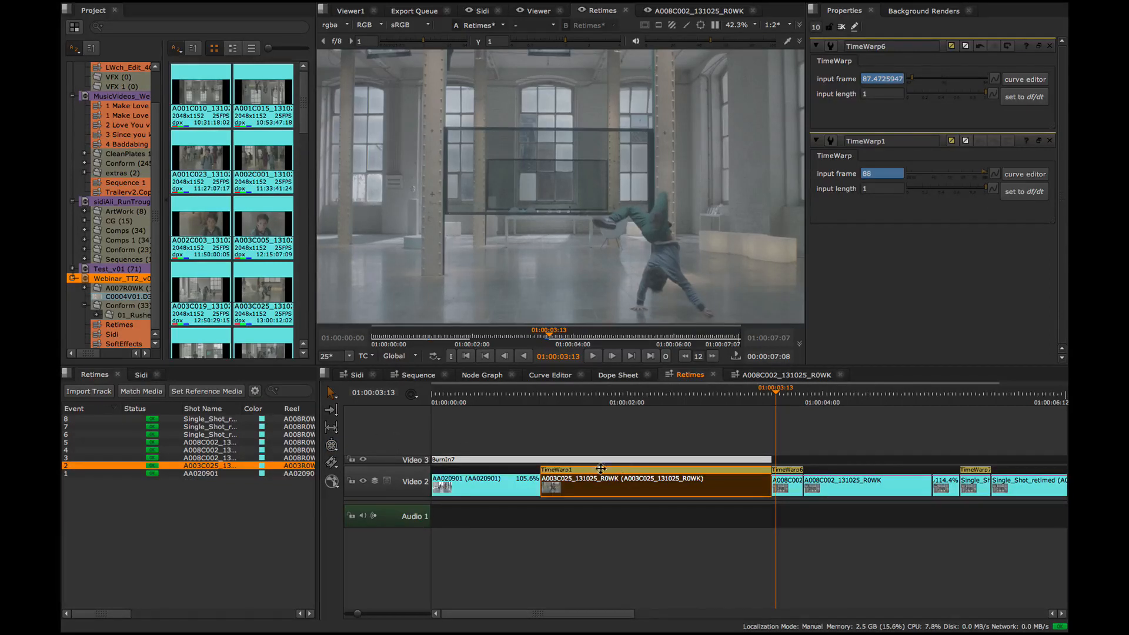
click(673, 395)
drag(665, 398, 481, 395)
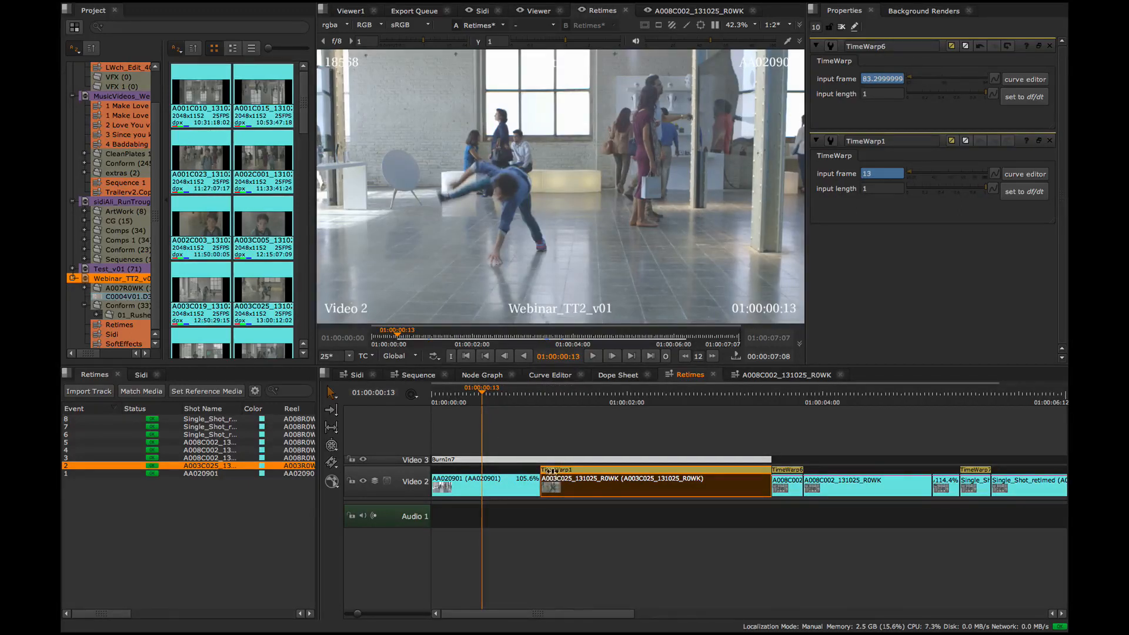
click(532, 447)
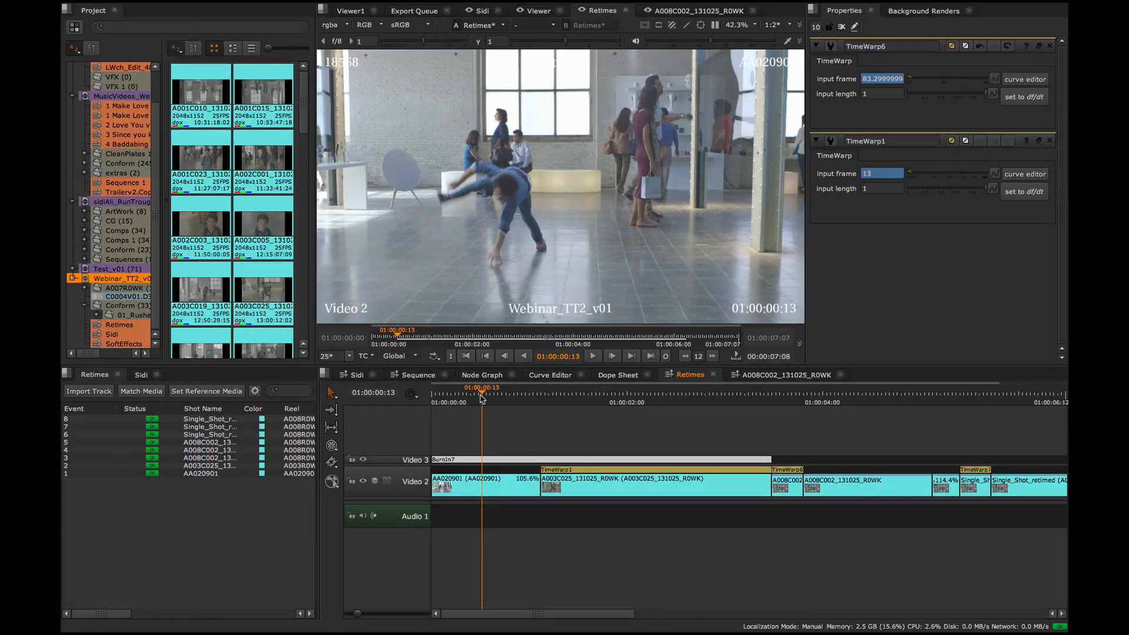
- Open the export settings for the AA020901 clip on Video 2 and choose the Transcode Shots No_retimes preset with its image transcode content
click(481, 478)
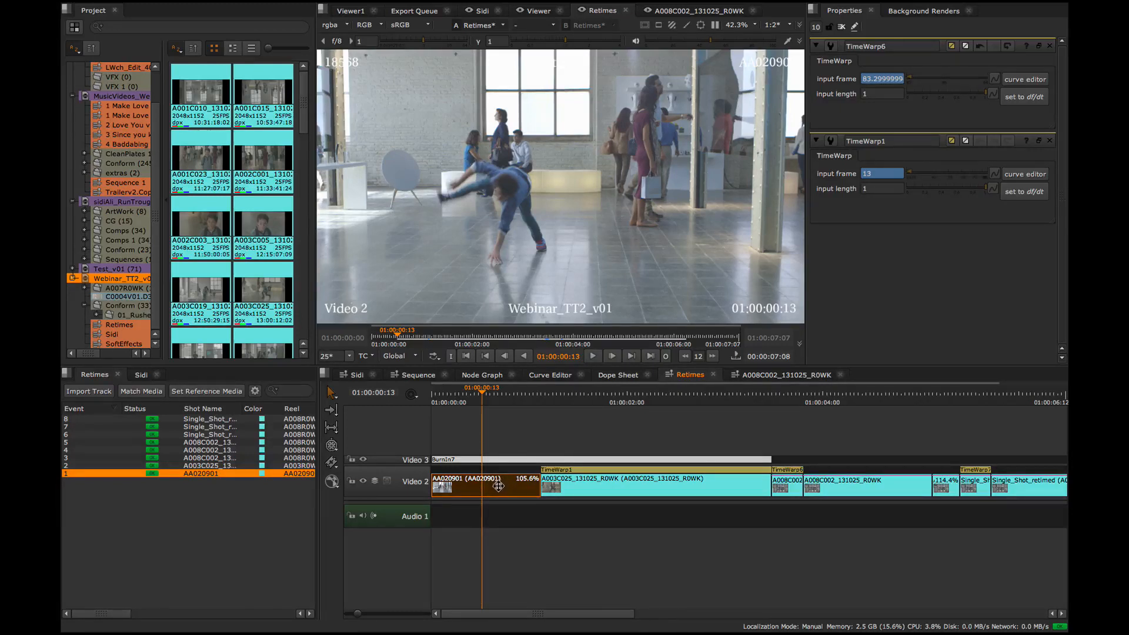
right_click(497, 489)
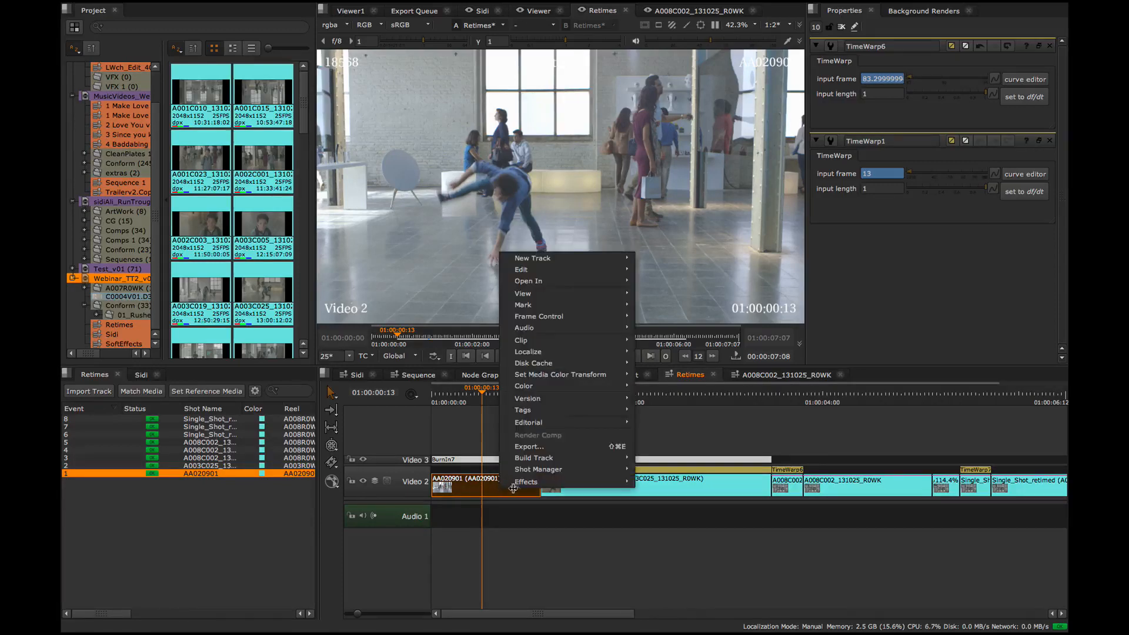
click(545, 447)
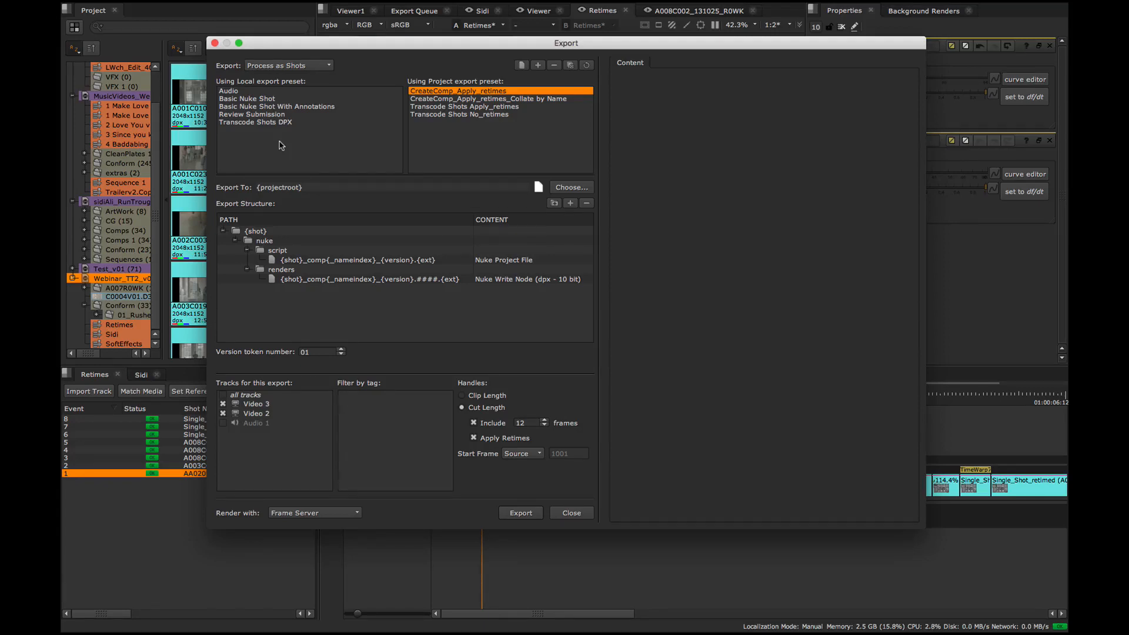
click(443, 116)
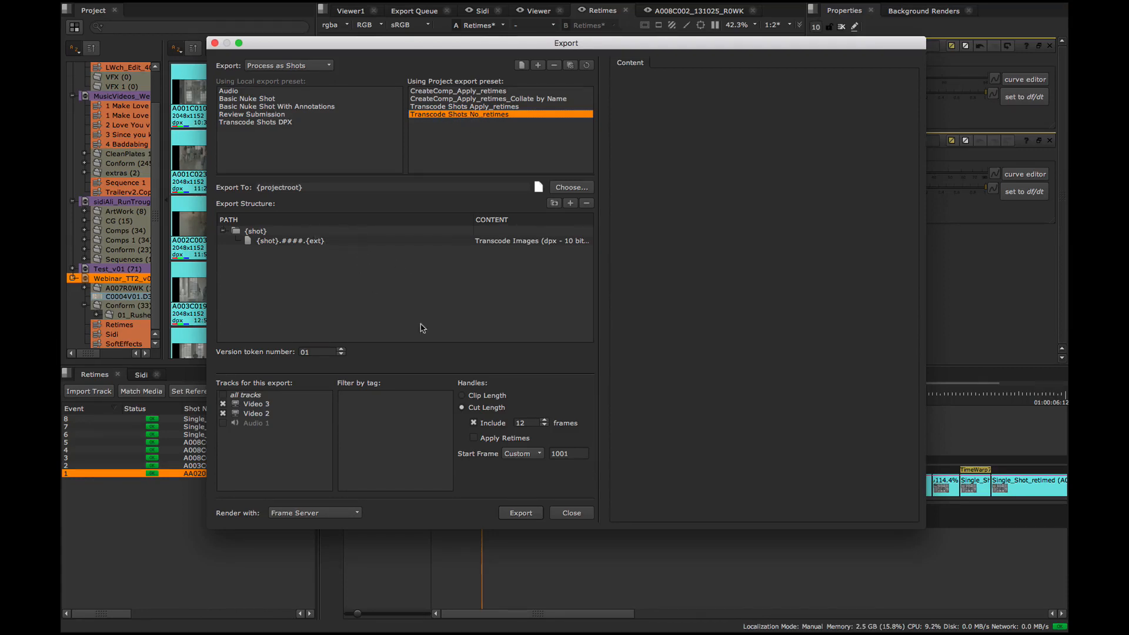
click(387, 242)
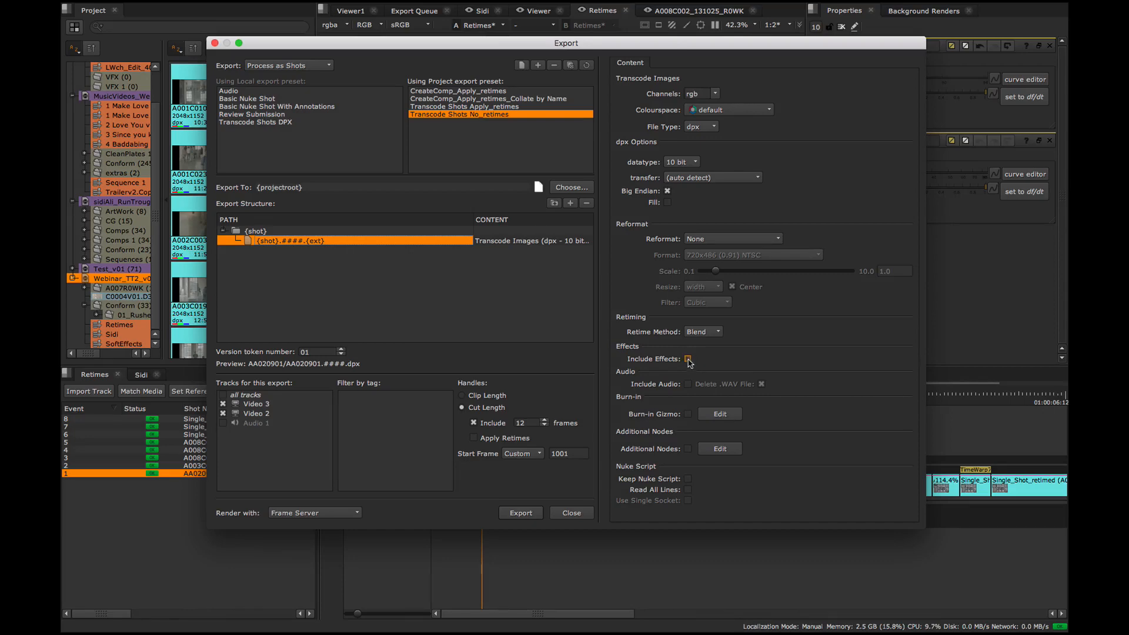
- Export the AA020901 transcode using the Webinar/03_Post/Transcodes folder as the export root
drag(627, 47, 753, 114)
drag(753, 113, 960, 118)
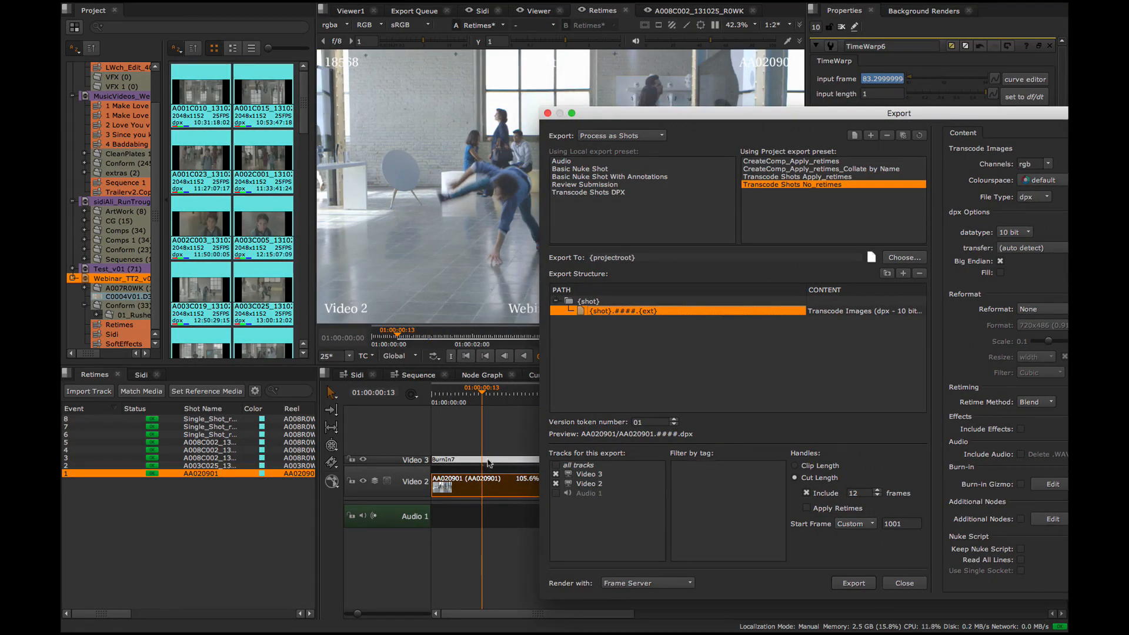
drag(762, 119, 422, 36)
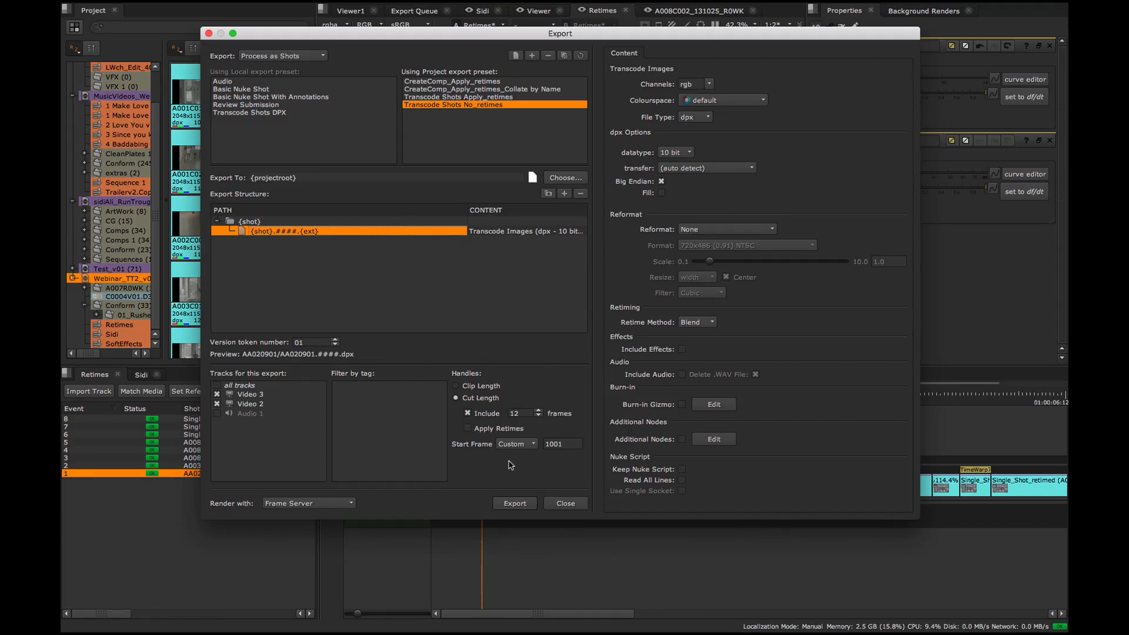
click(515, 504)
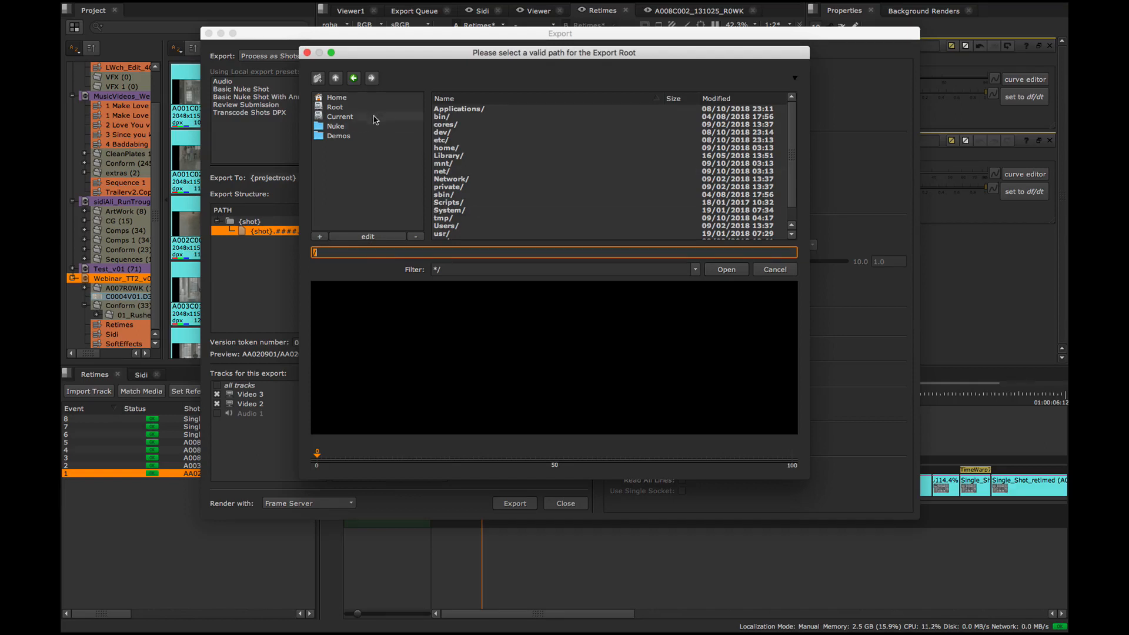
click(353, 136)
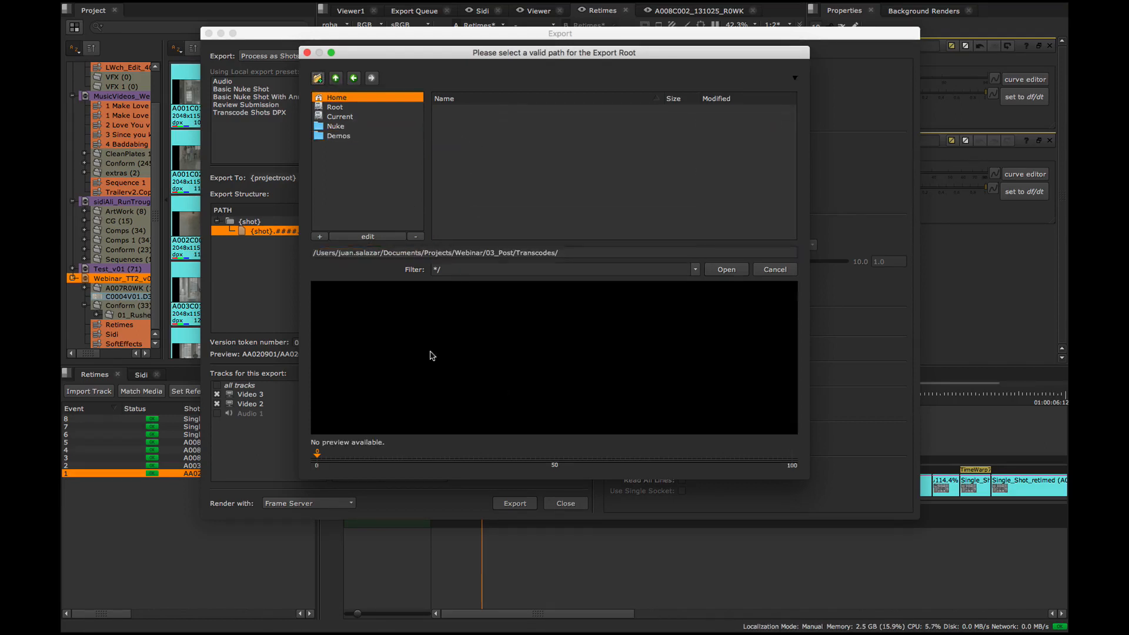
click(726, 270)
click(514, 503)
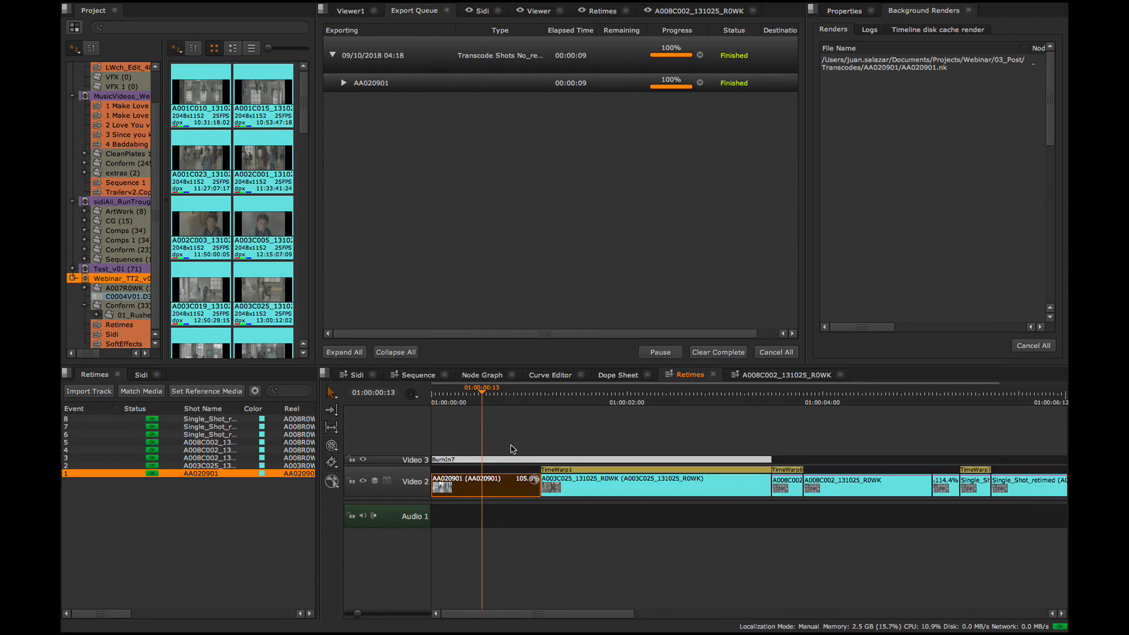
- Inspect the transcode export tag on the AA020901 clip and close its details
right_click(514, 488)
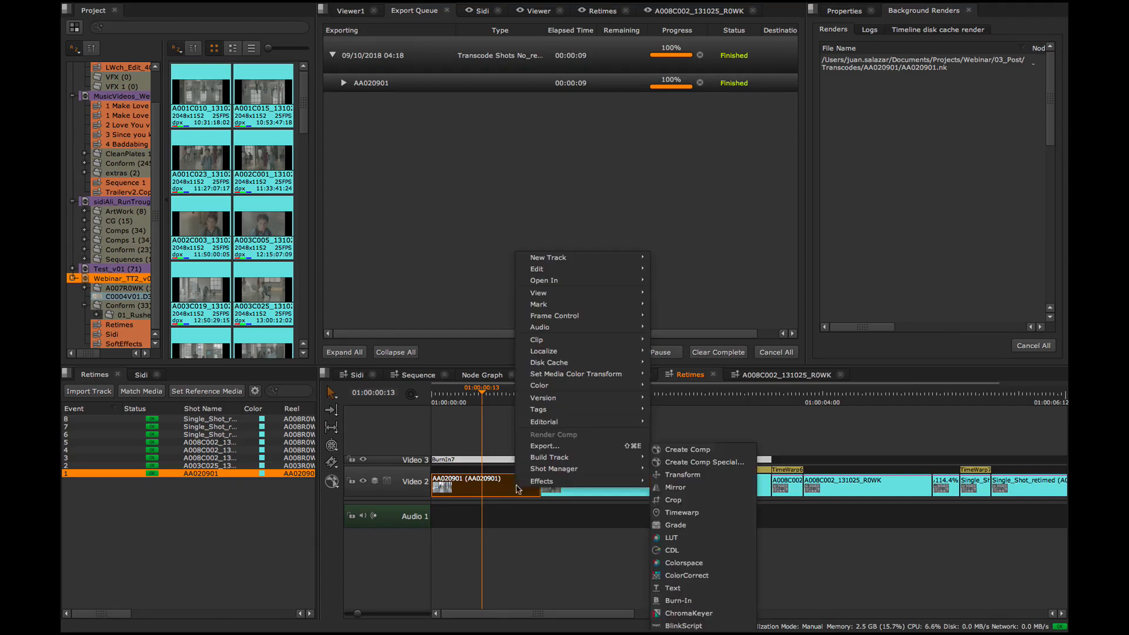
click(496, 464)
click(532, 481)
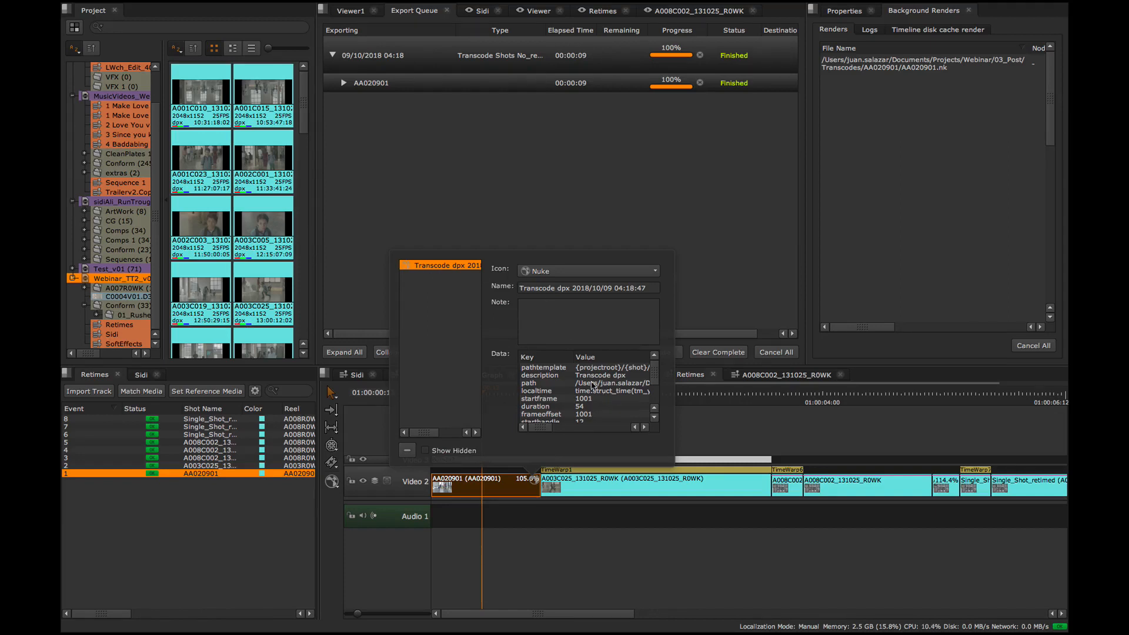
click(690, 421)
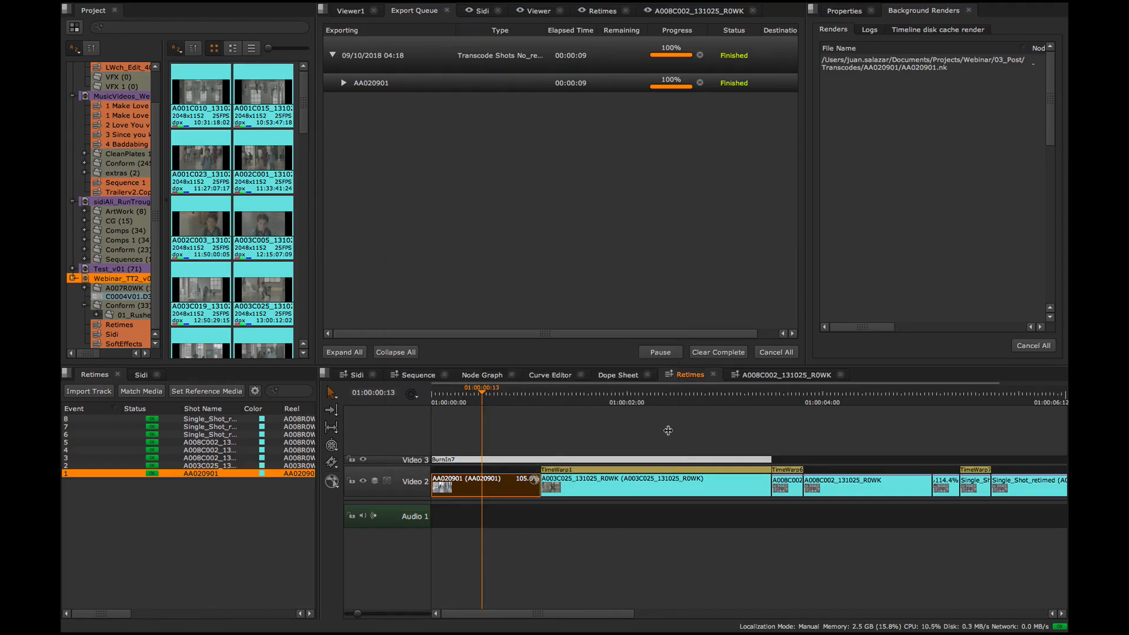
- Build a track named Transcode from the AA020901 clip's Transcode dpx export tag
right_click(516, 484)
mouse_move(546, 482)
mouse_move(553, 454)
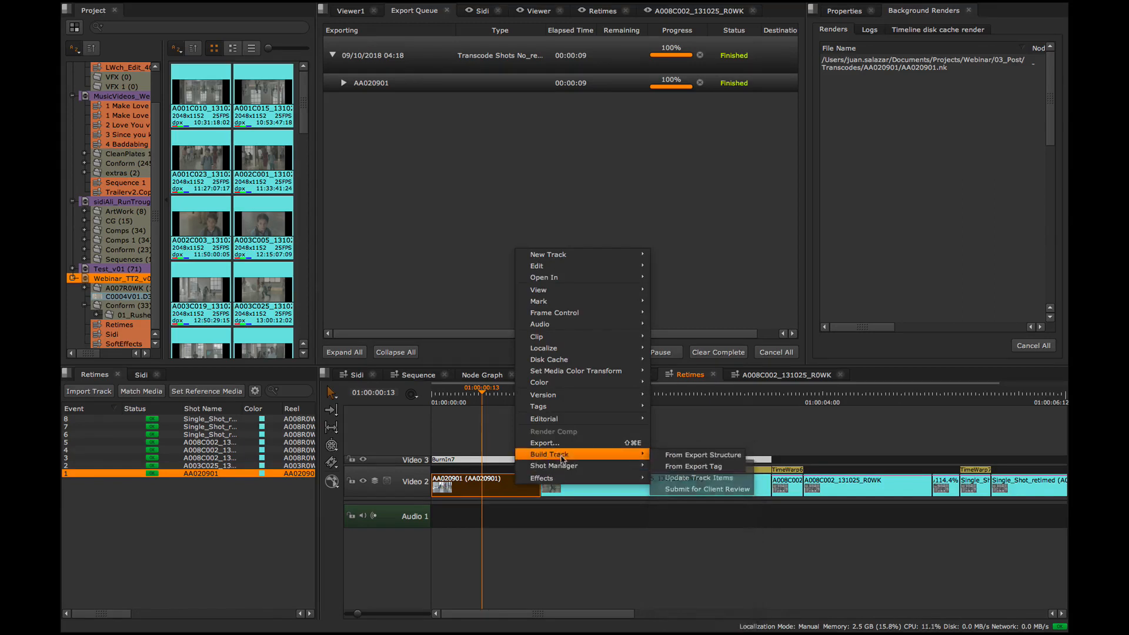
click(682, 467)
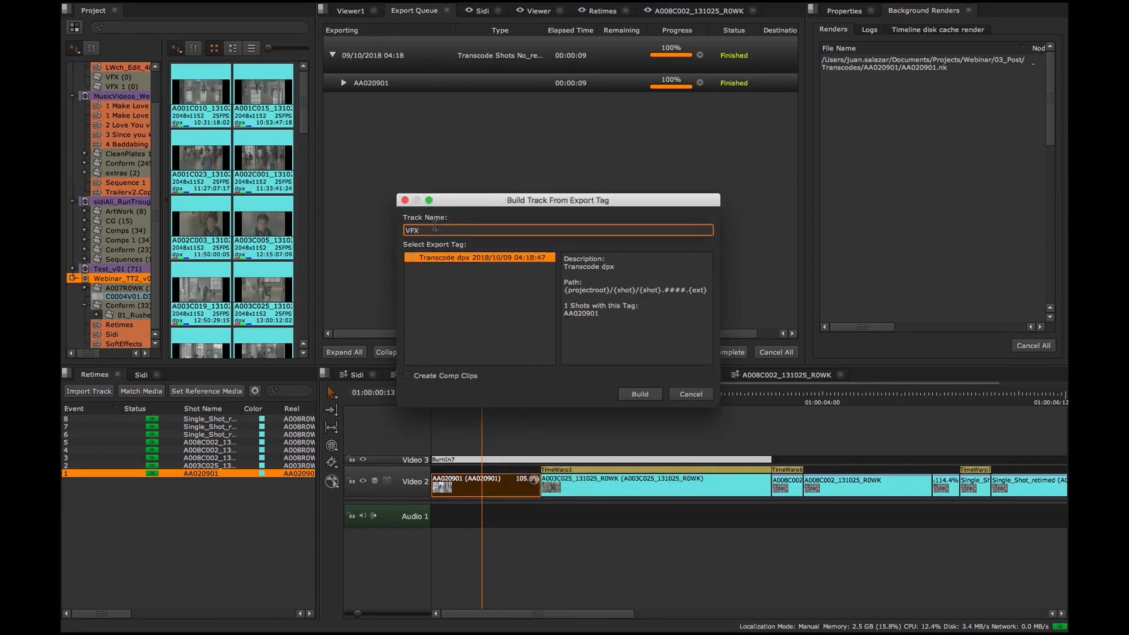
drag(435, 226, 394, 223)
text(Transcode)
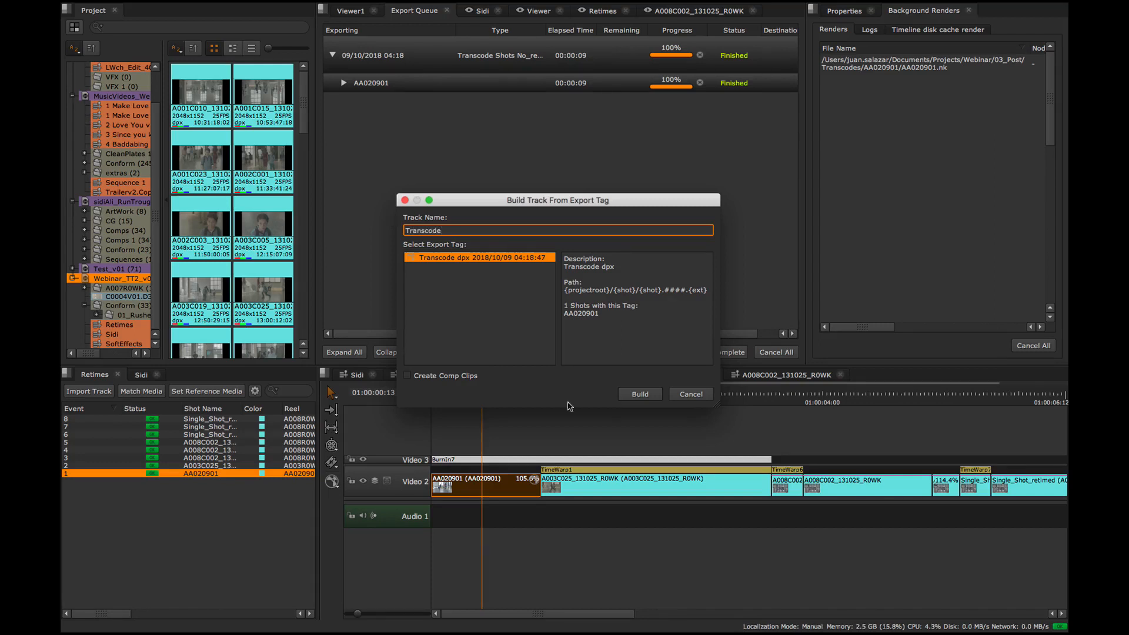
click(640, 394)
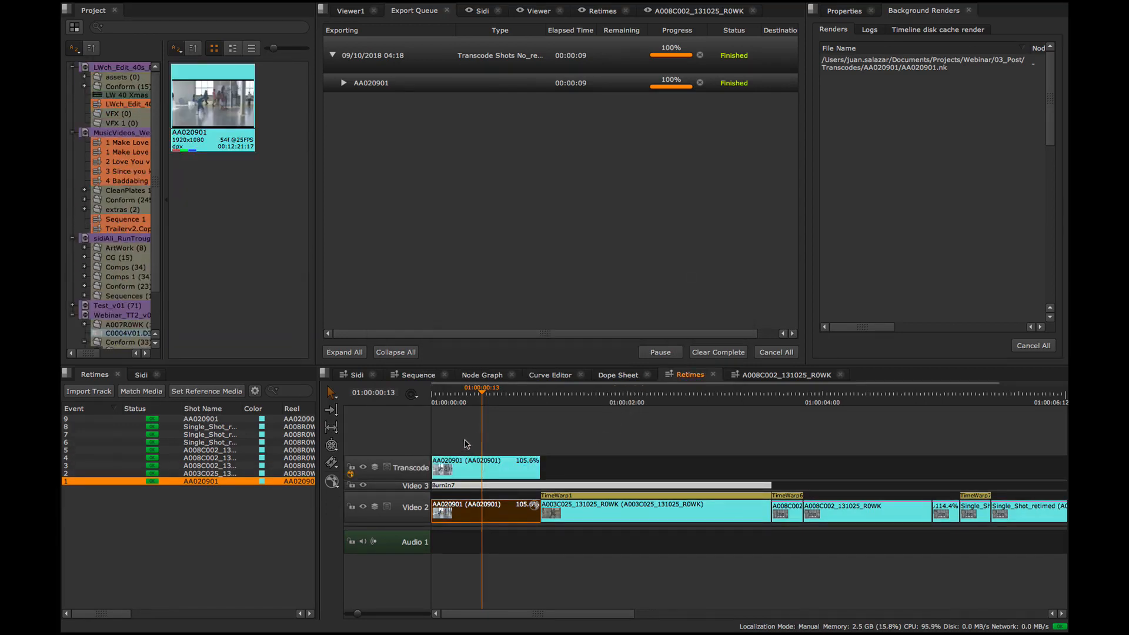
- Examine the retime and handles of the AA020901 clip on the Transcode track against the Video 2 original, and deselect it
click(468, 448)
click(471, 464)
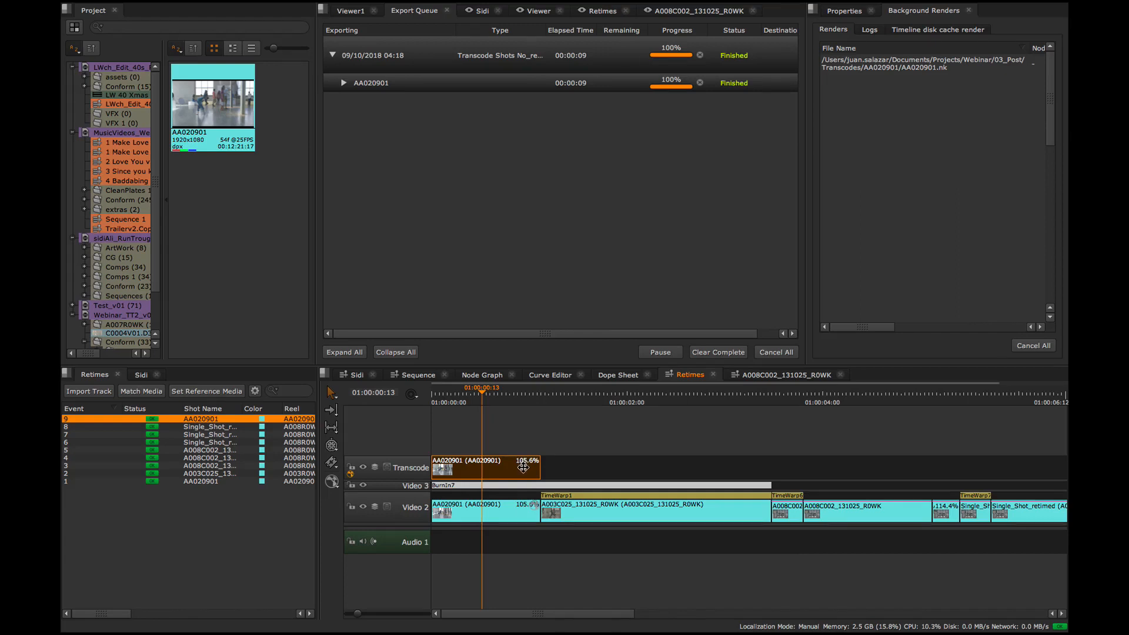
mouse_move(488, 477)
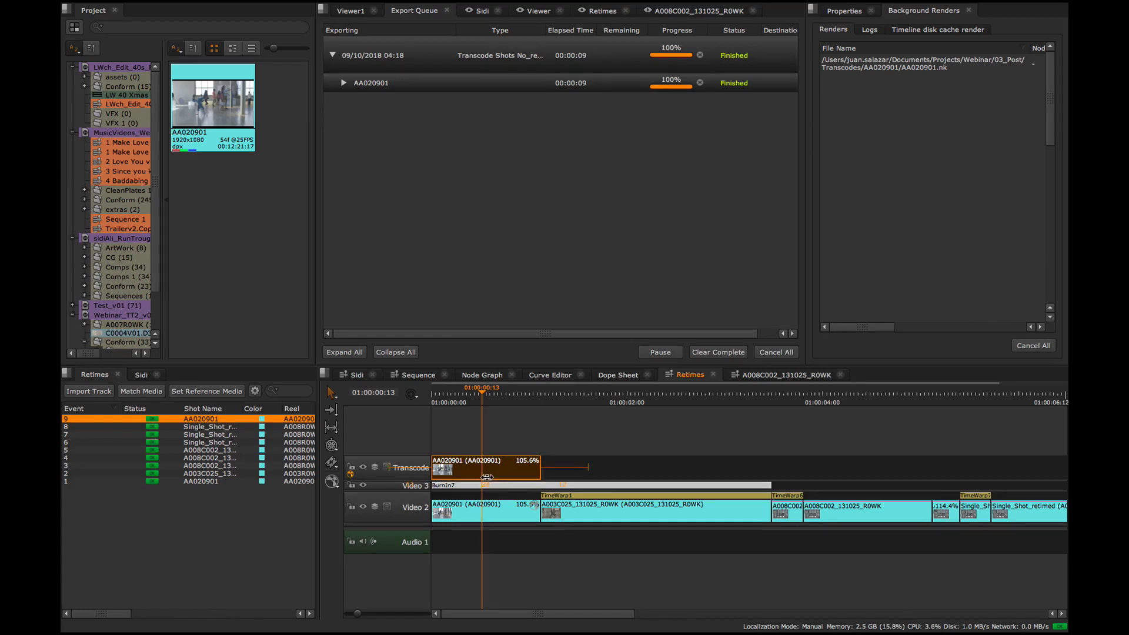
mouse_move(479, 521)
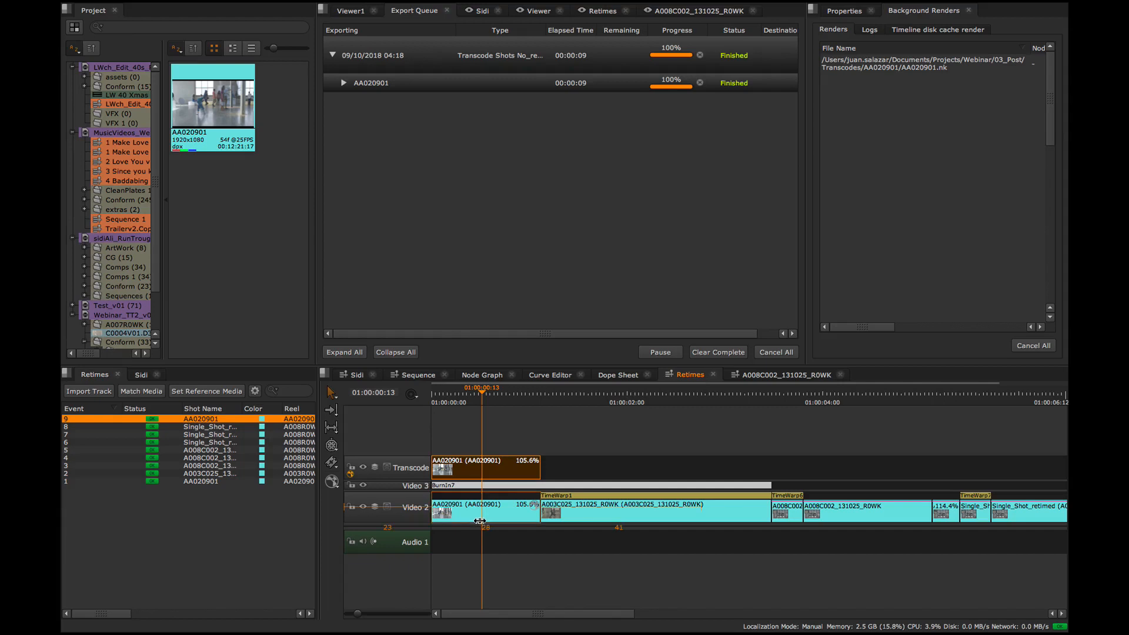
click(471, 451)
click(474, 468)
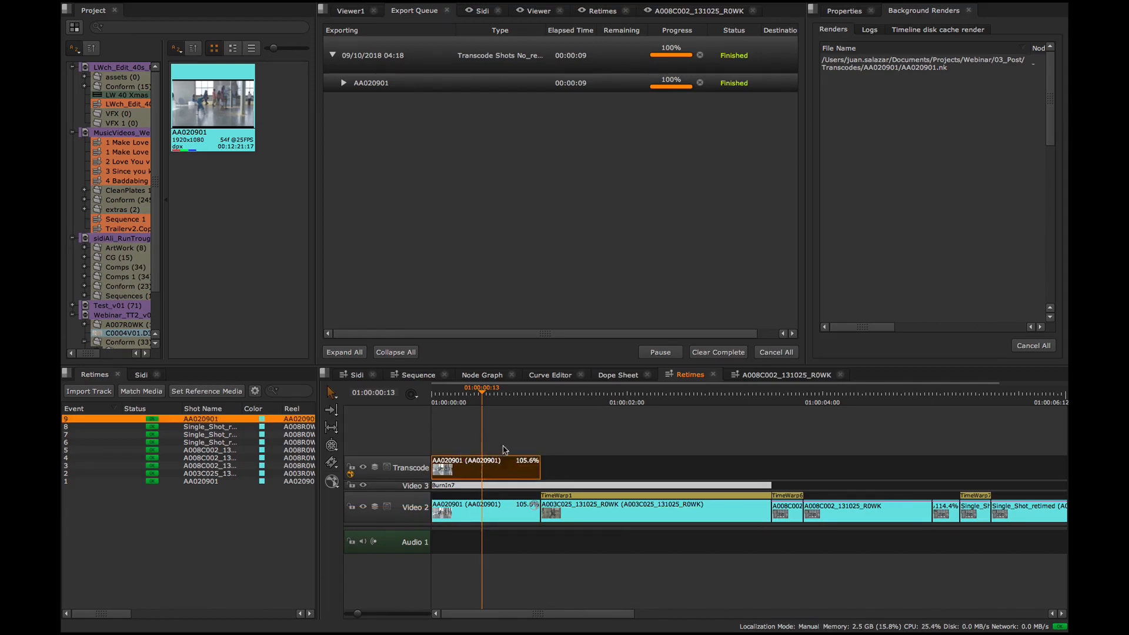
mouse_move(474, 479)
click(584, 465)
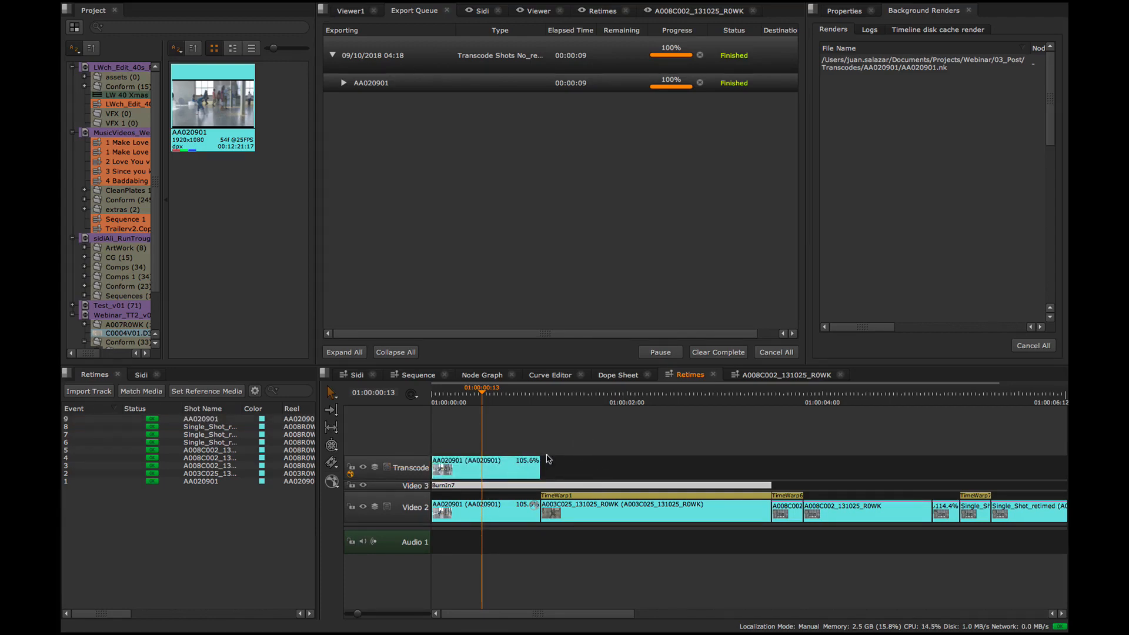
- Export the A003C025_131025_R0WK clip on Video 2 with the Transcode Shots No_retimes preset, and keep the export template changes
click(591, 509)
right_click(592, 510)
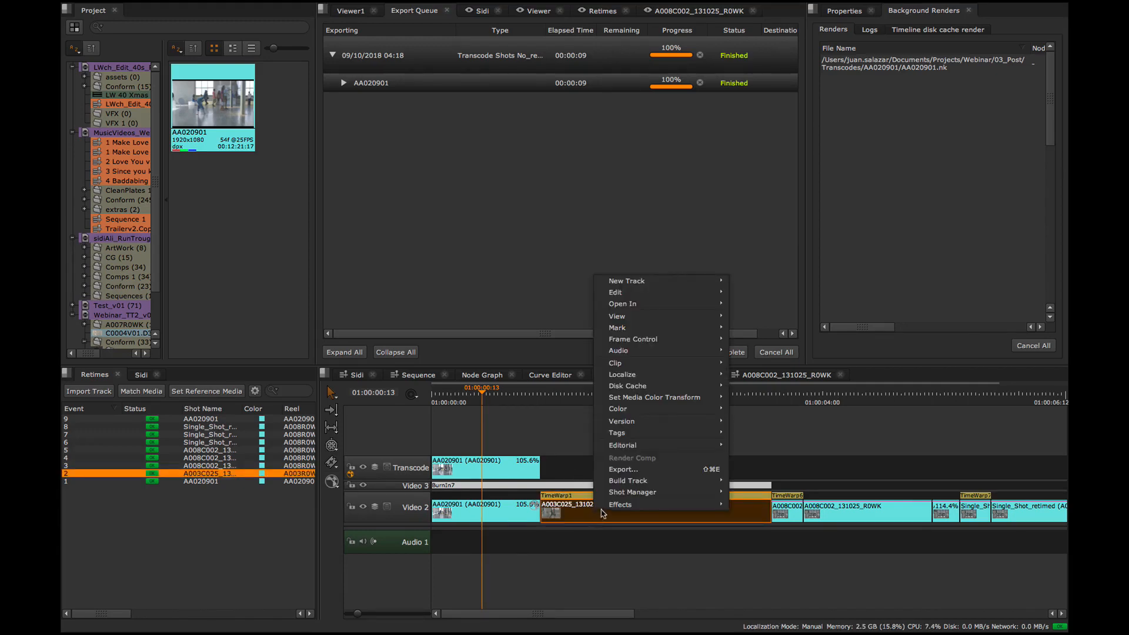
mouse_move(626, 506)
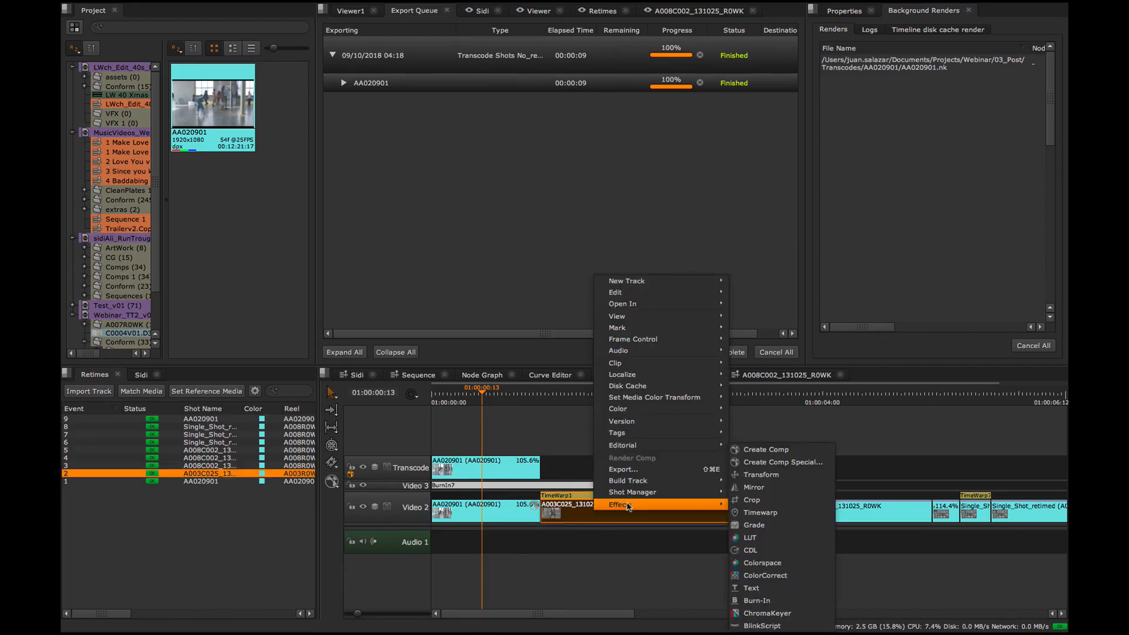
click(646, 469)
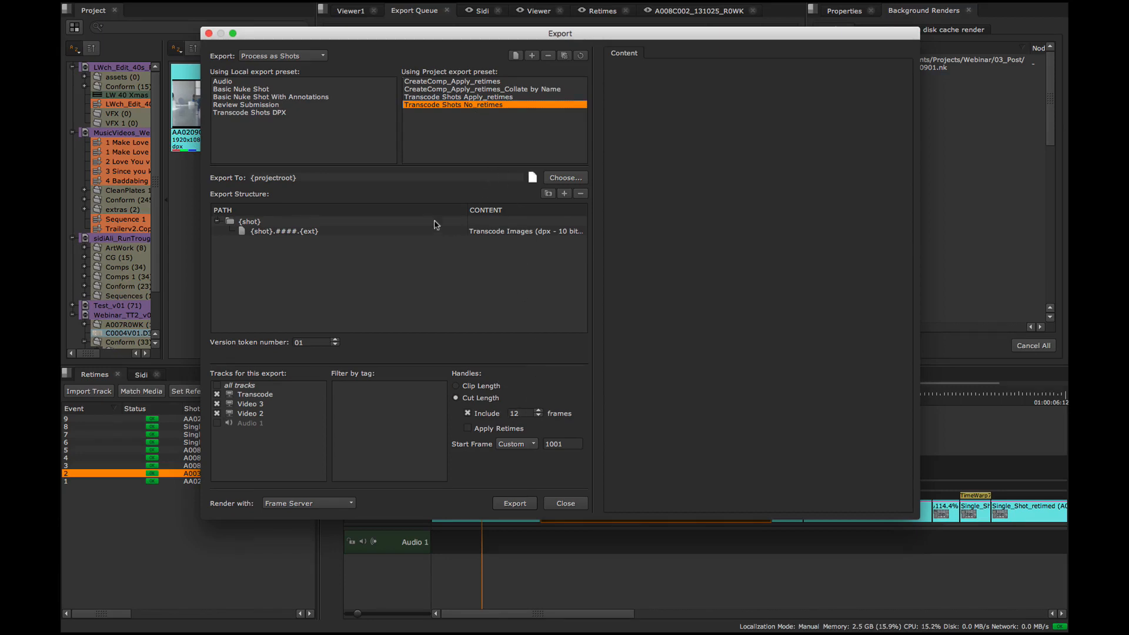
click(415, 234)
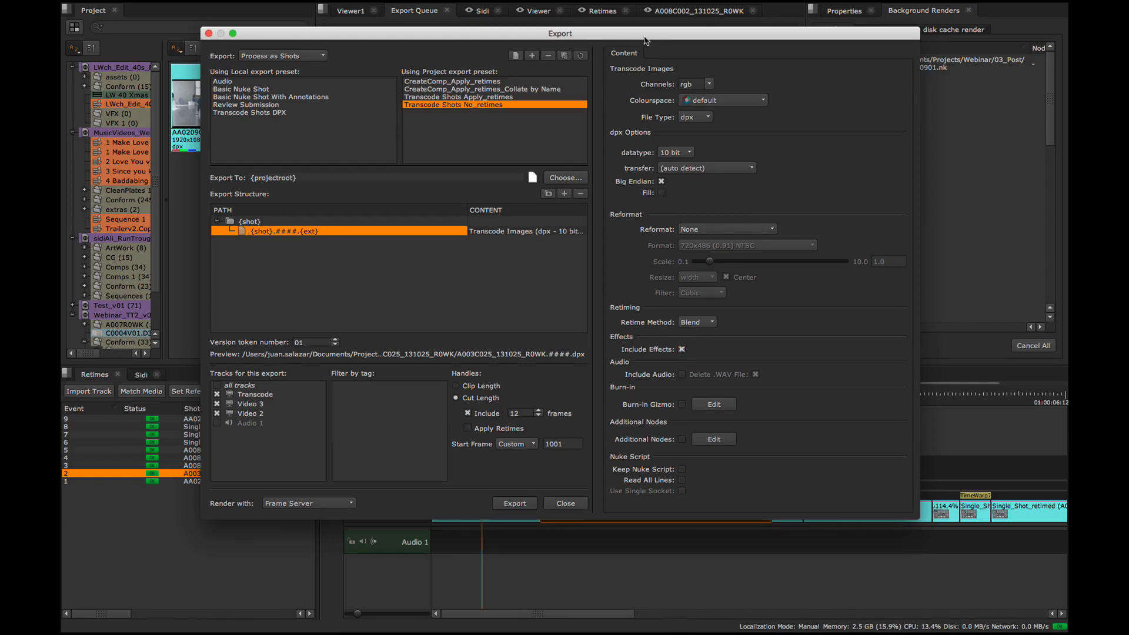
drag(645, 40, 816, 58)
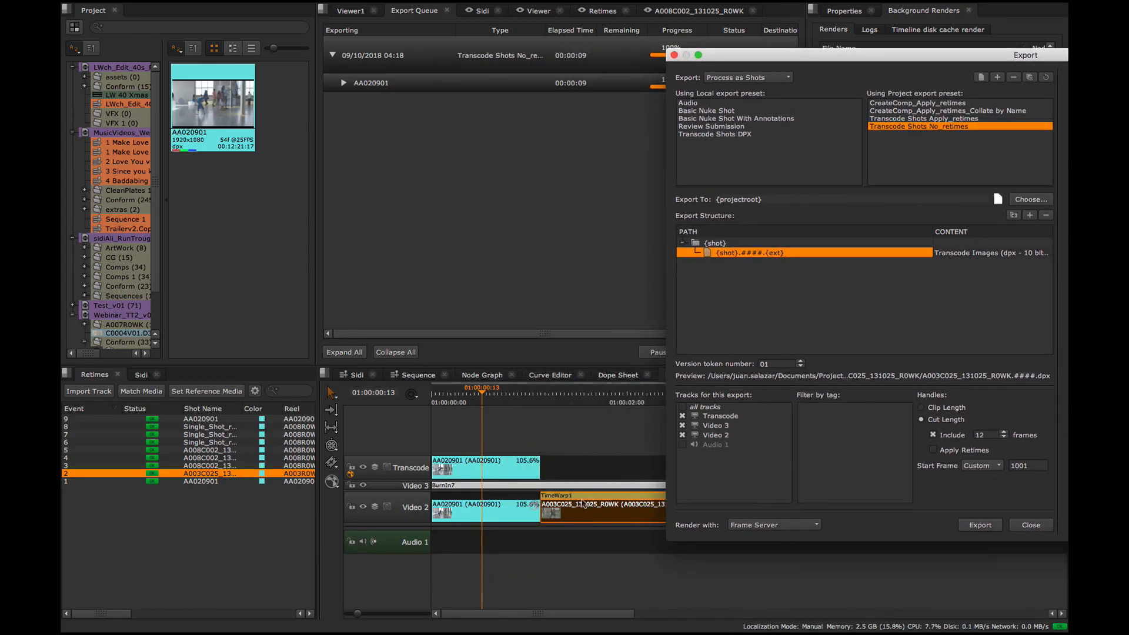
drag(843, 53, 431, 48)
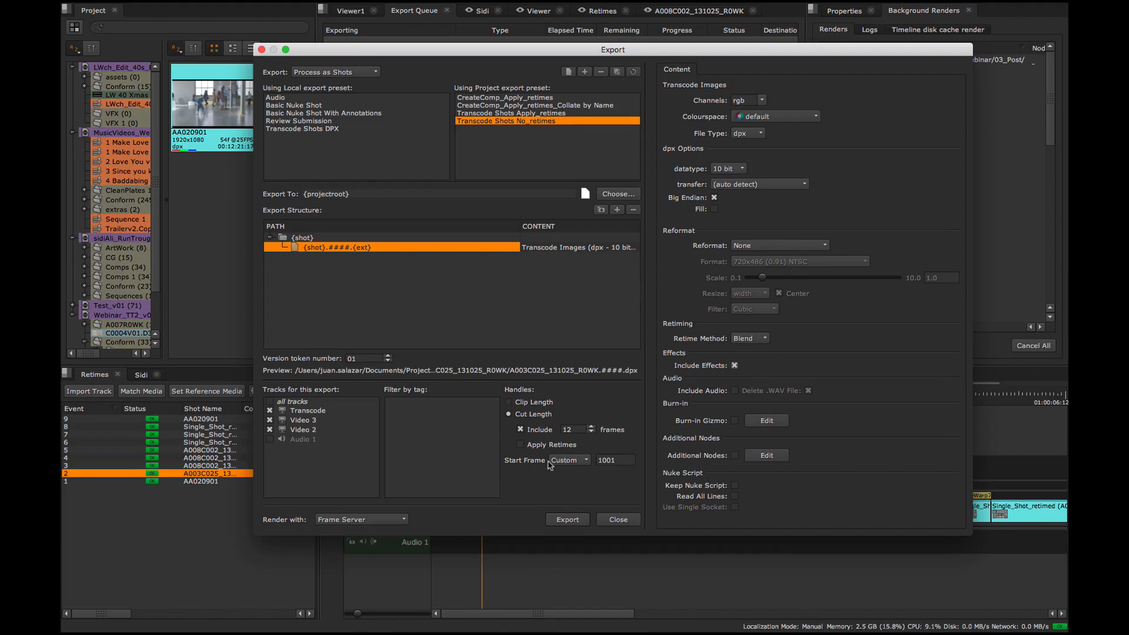
click(568, 519)
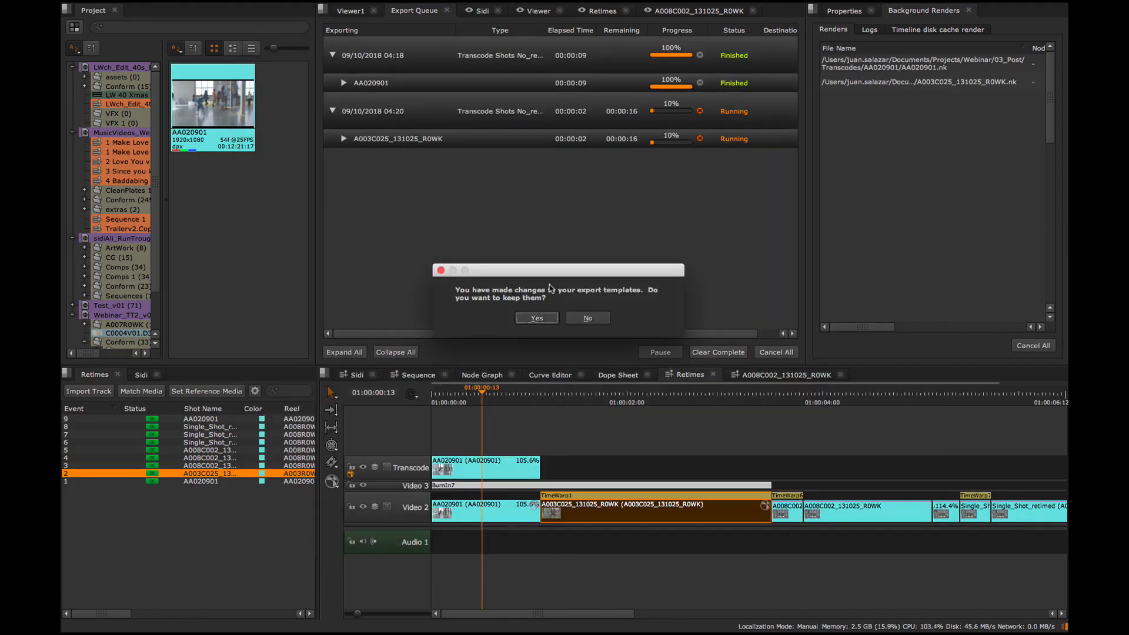
click(537, 320)
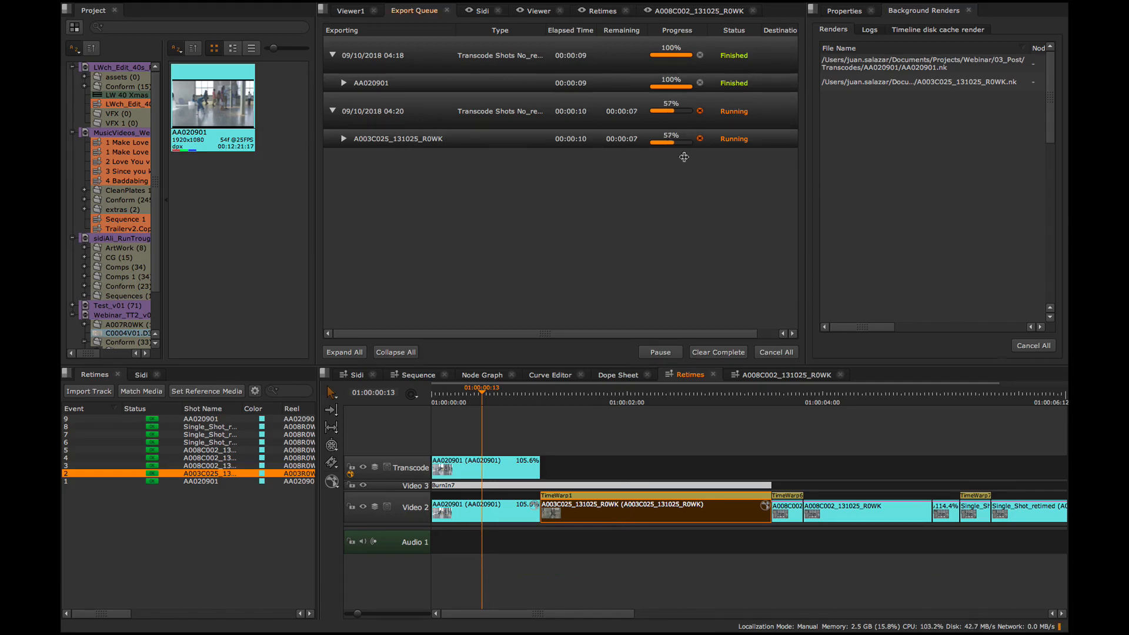
- Build the A003C025_131025_R0WK clip onto the track named Transcode from its Transcode dpx export tag
right_click(632, 510)
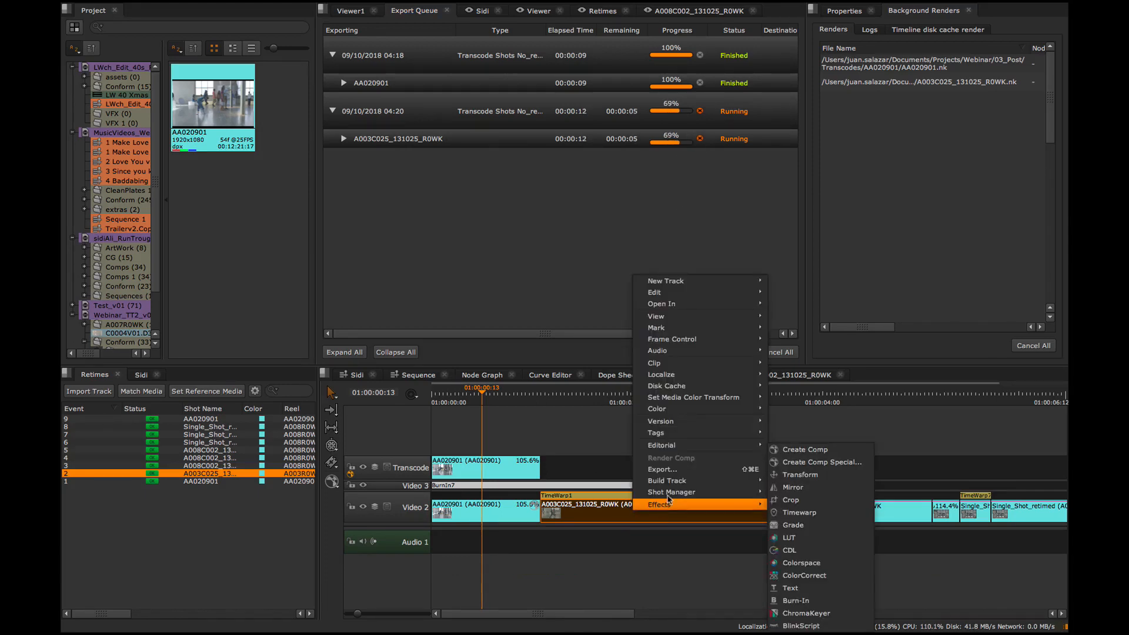
mouse_move(689, 484)
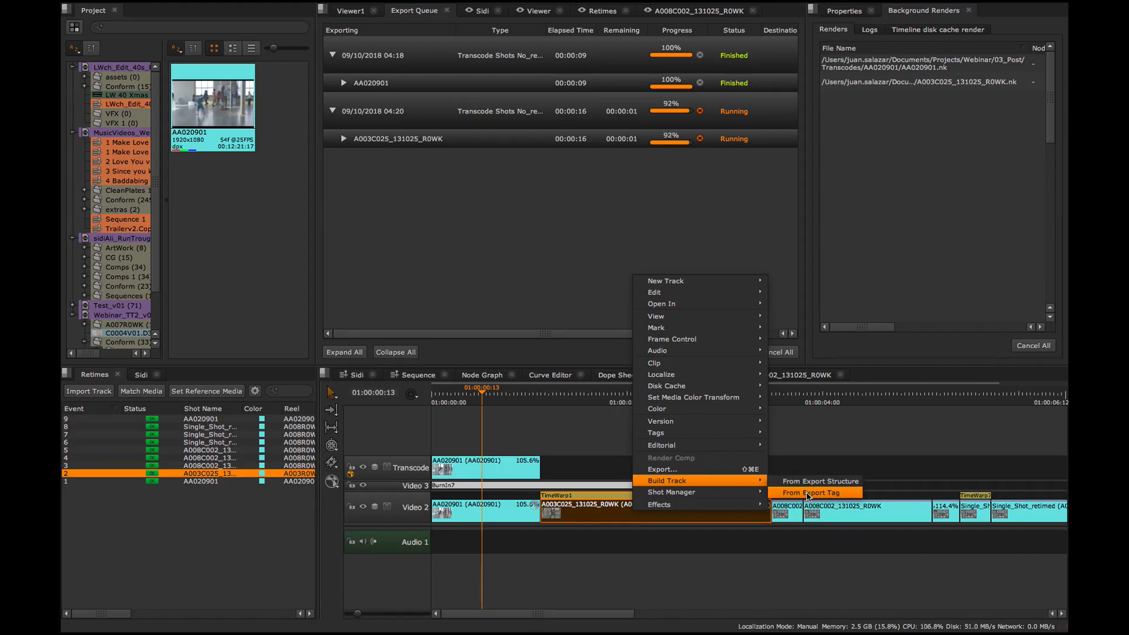
click(809, 494)
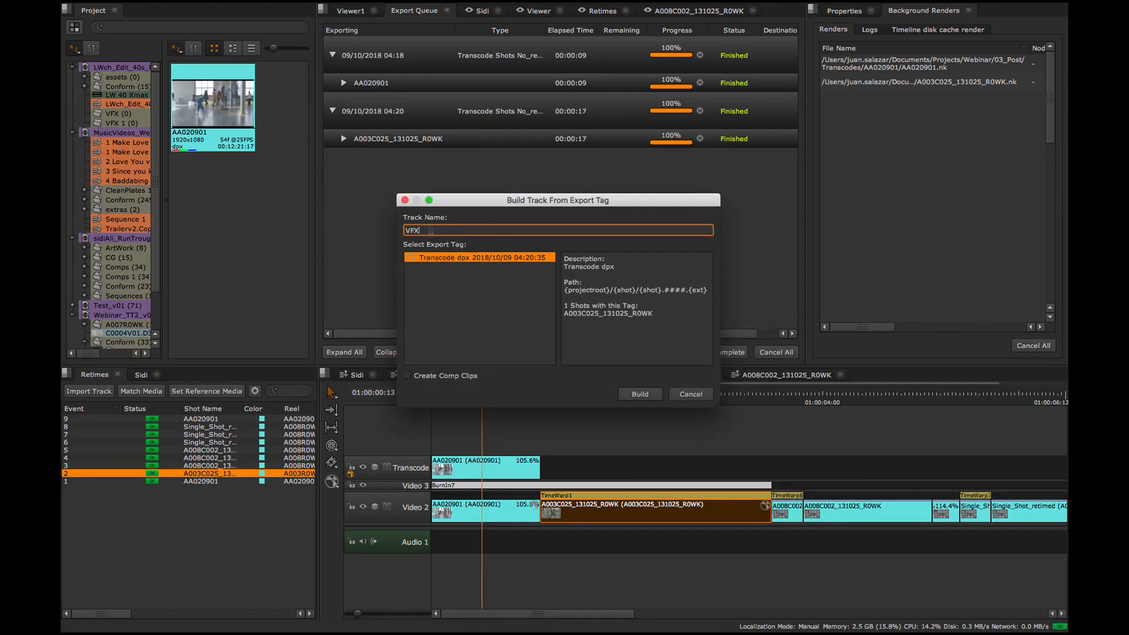
drag(426, 230, 376, 229)
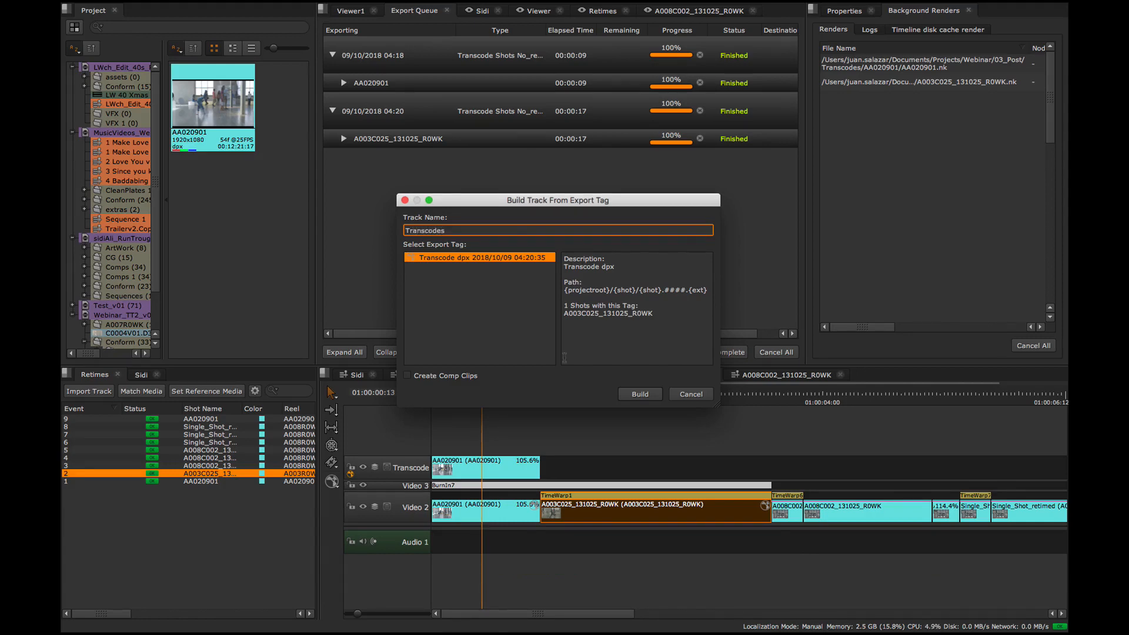
key(BackSpace)
click(640, 395)
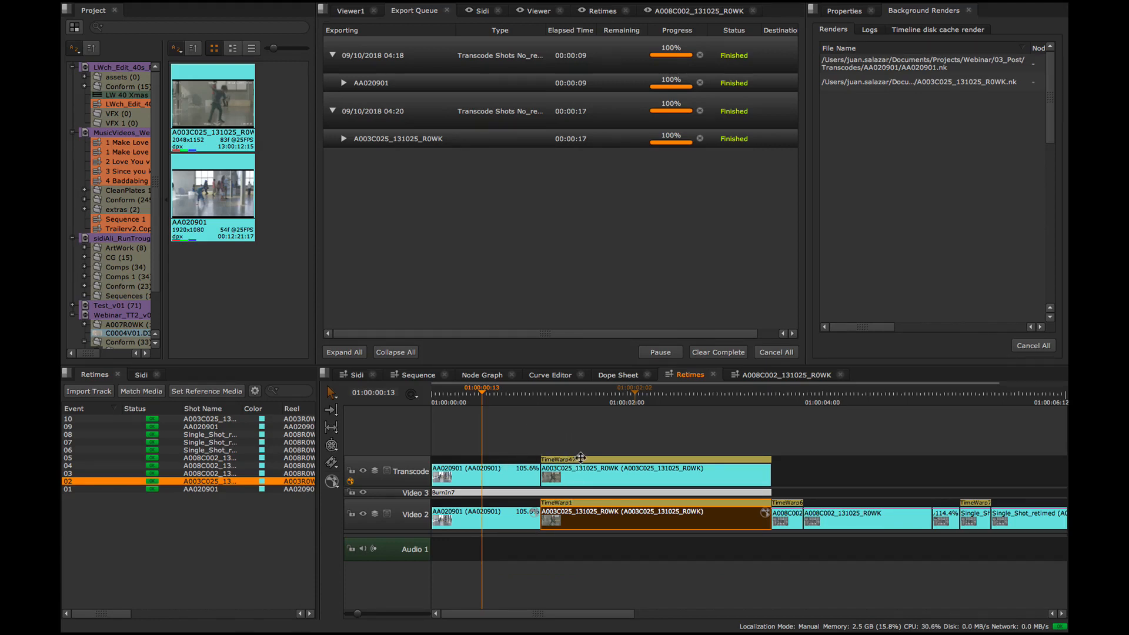
- Examine the two transcoded clips and the copied TimeWarp on the Transcode track by scrubbing the timeline across both shots
click(579, 475)
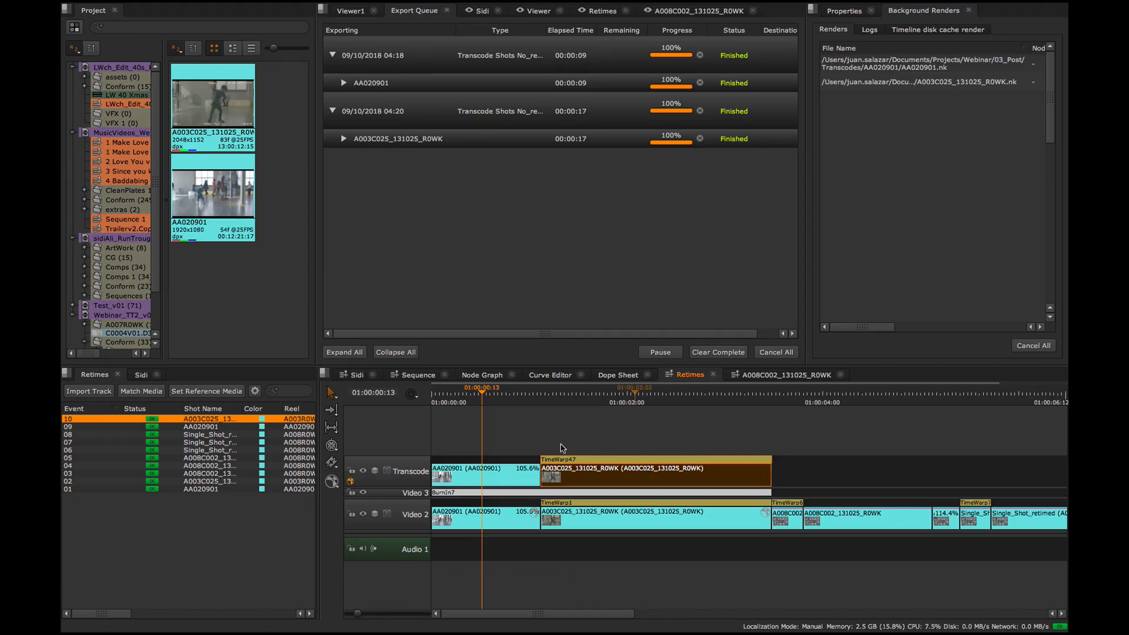
mouse_move(559, 444)
mouse_down()
mouse_move(583, 458)
mouse_move(540, 450)
mouse_move(563, 457)
mouse_up()
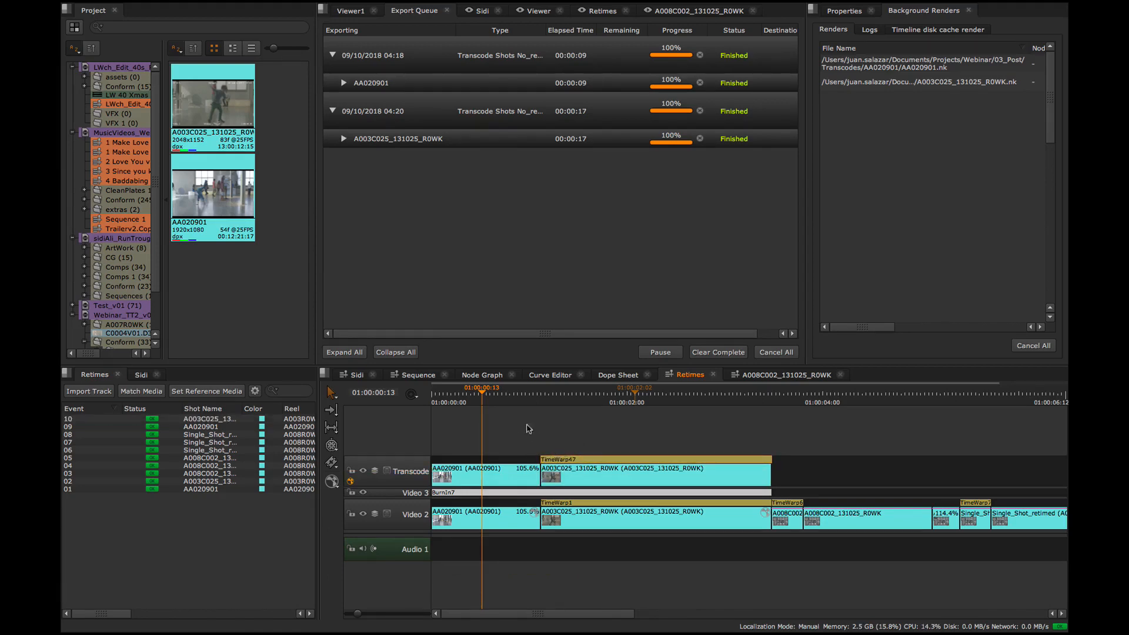
drag(490, 392, 599, 393)
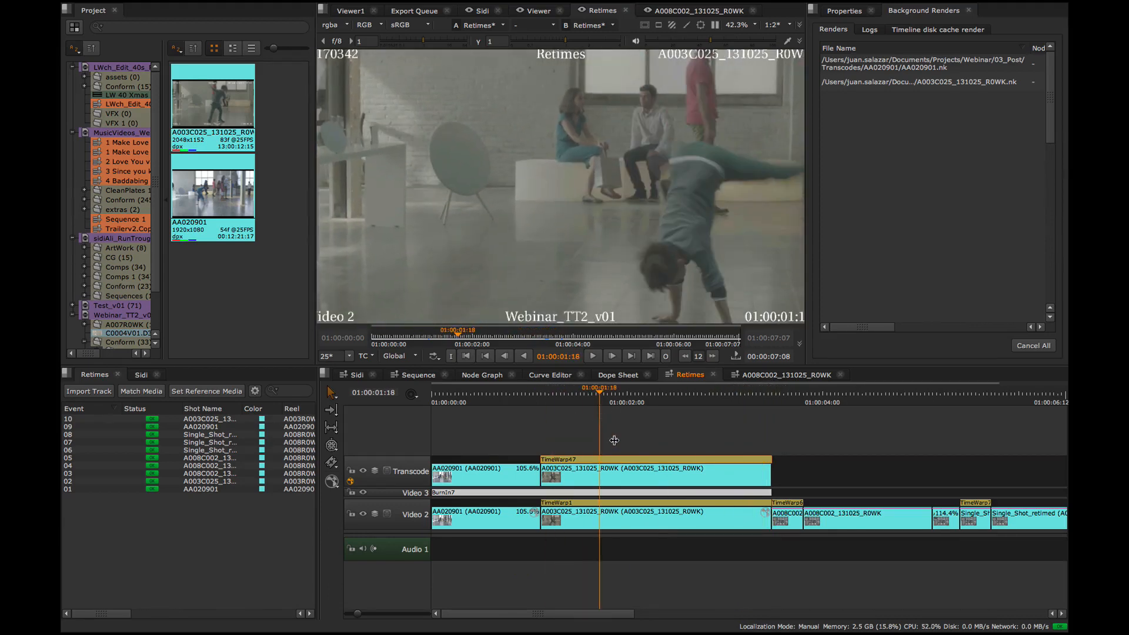
drag(625, 430, 511, 470)
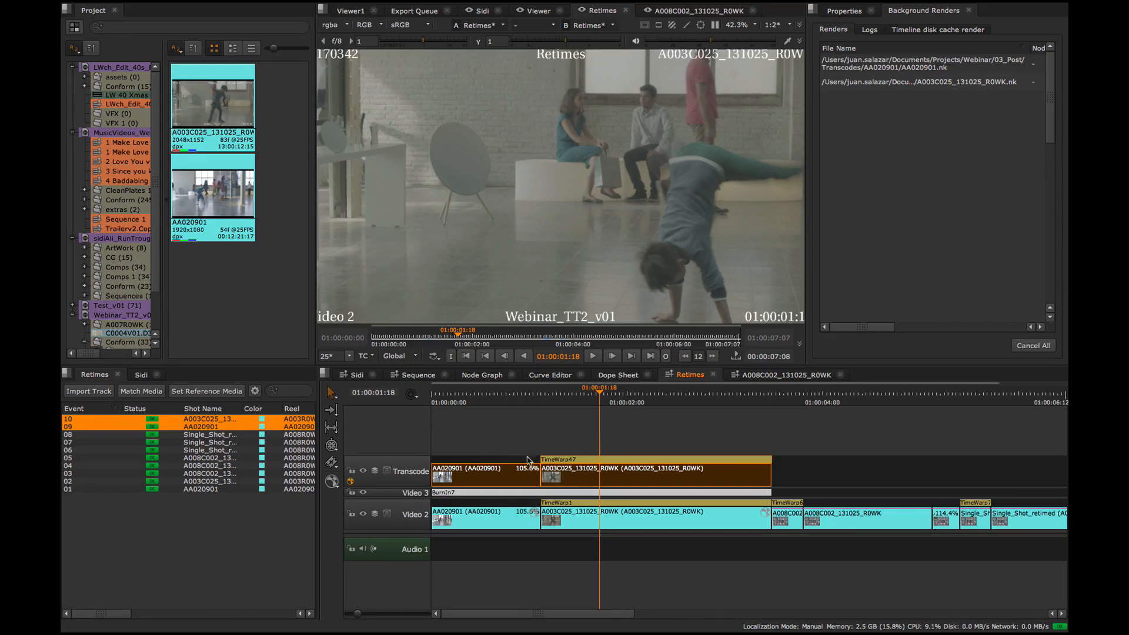
click(565, 441)
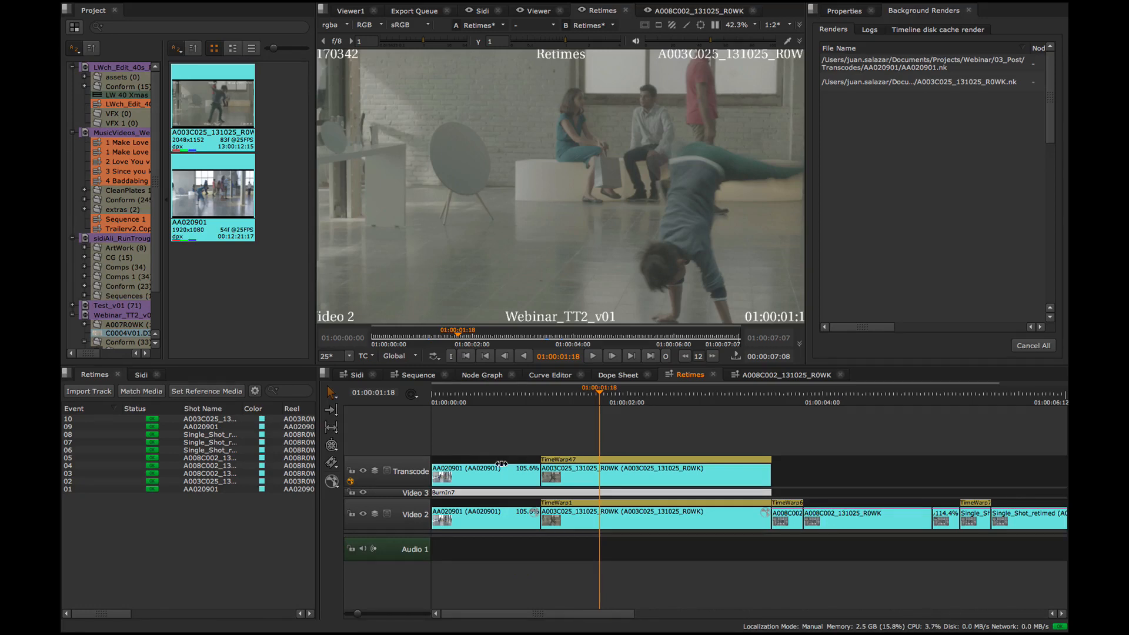
click(609, 396)
drag(608, 397, 623, 398)
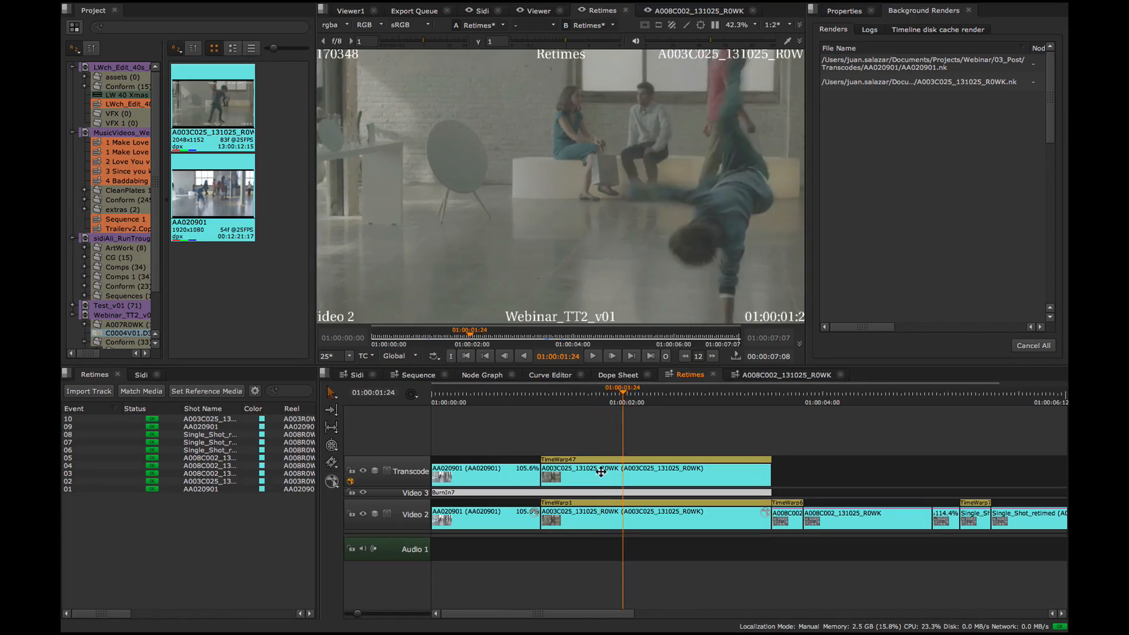
click(635, 401)
mouse_move(637, 402)
mouse_down()
mouse_move(609, 413)
mouse_move(620, 410)
mouse_up()
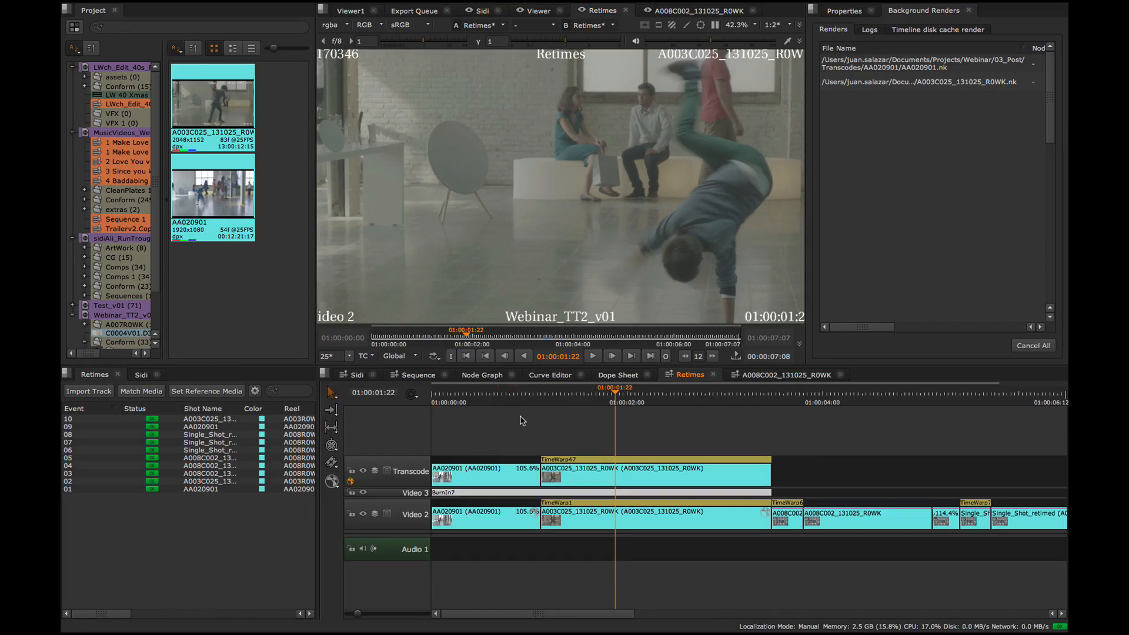
click(482, 397)
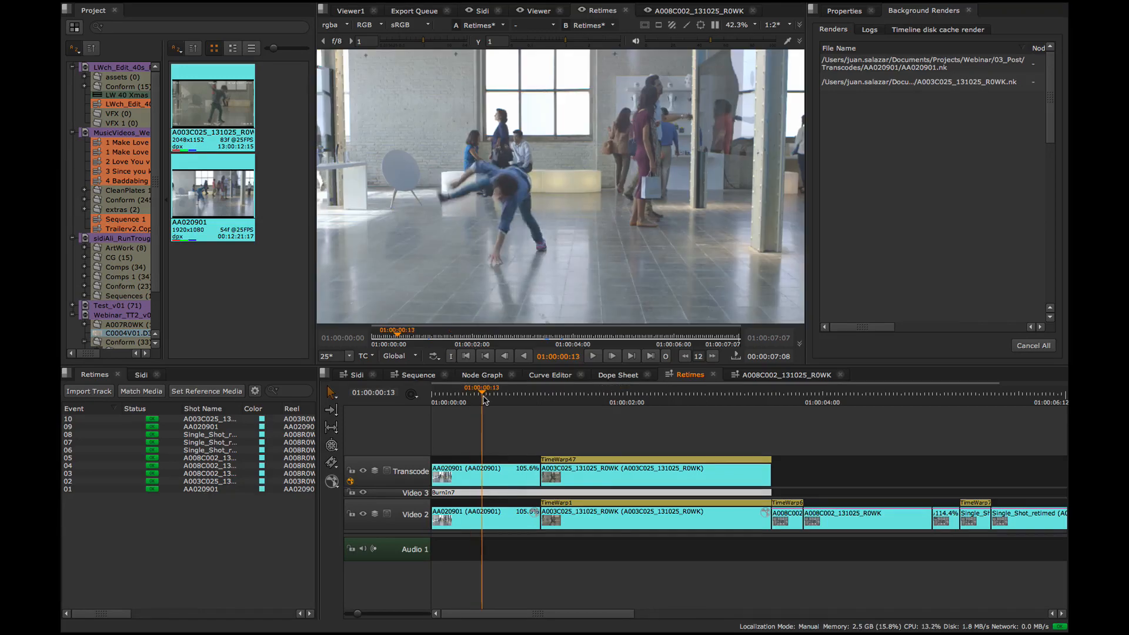
drag(483, 397, 493, 399)
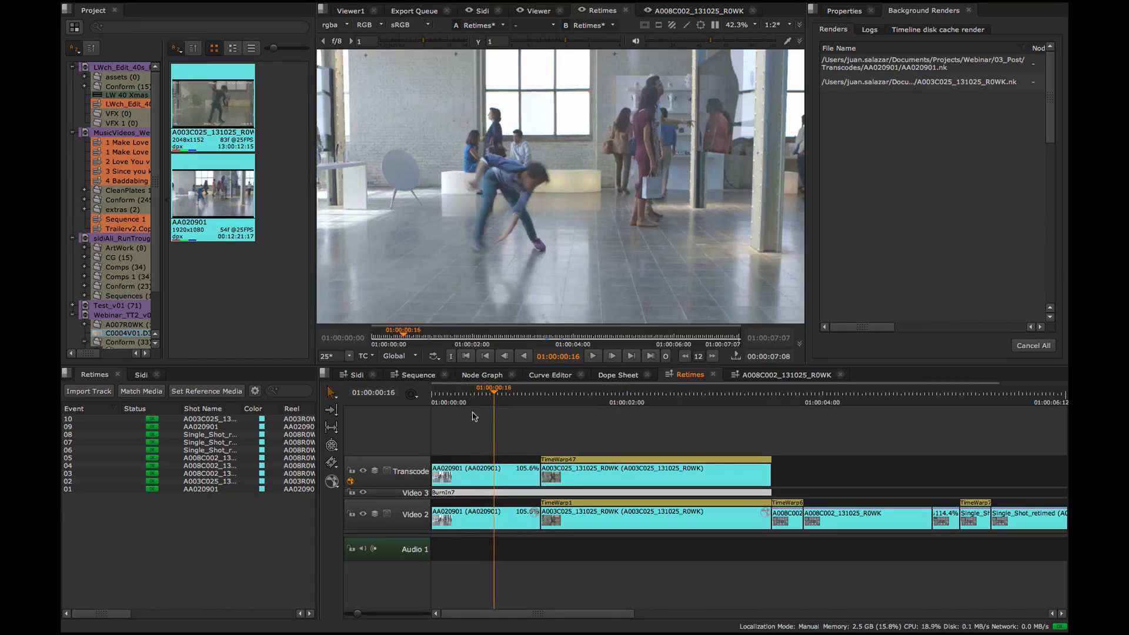
- Create a special comp from the AA020901 clip on the Transcode track with the CreateComp_Apply_retimes preset, keeping effects included
click(478, 475)
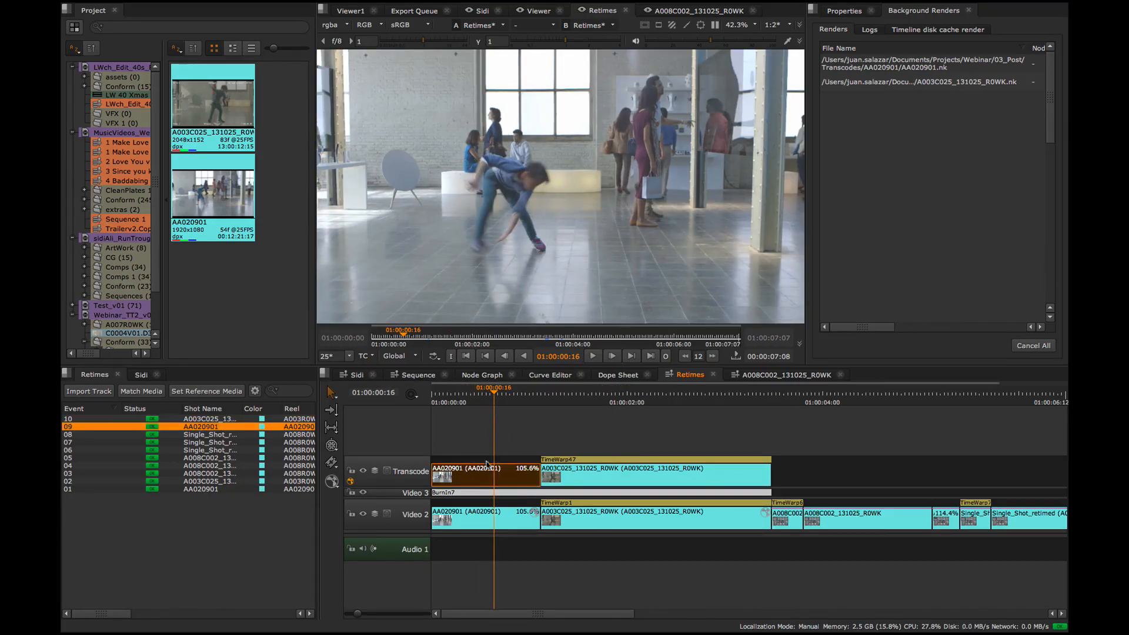
right_click(479, 477)
mouse_move(515, 474)
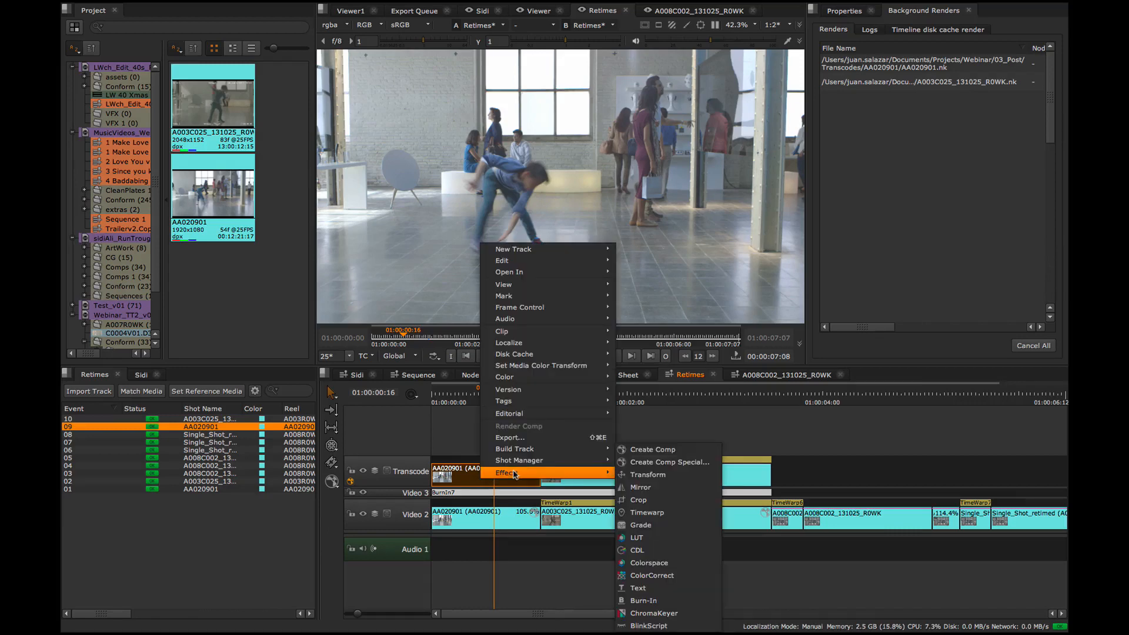
click(641, 464)
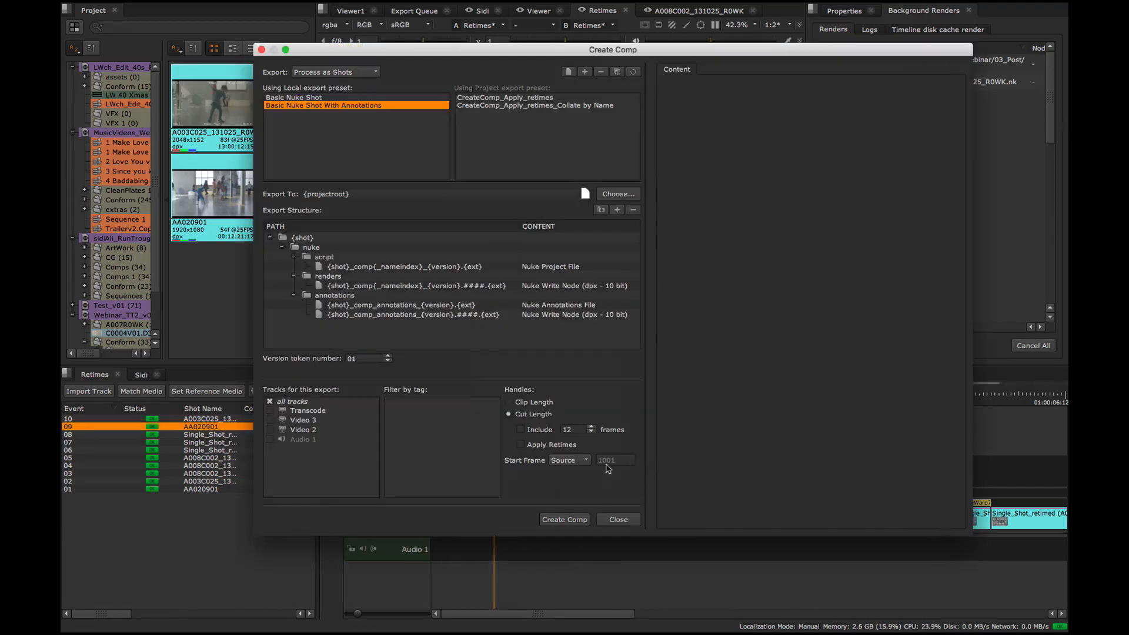
click(523, 98)
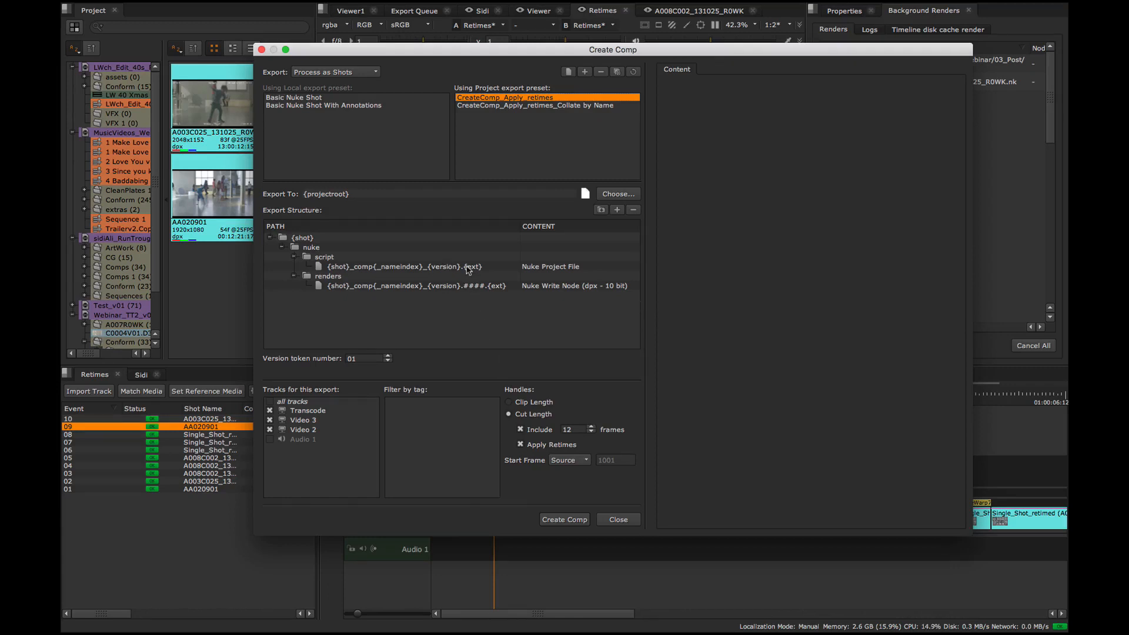
click(469, 269)
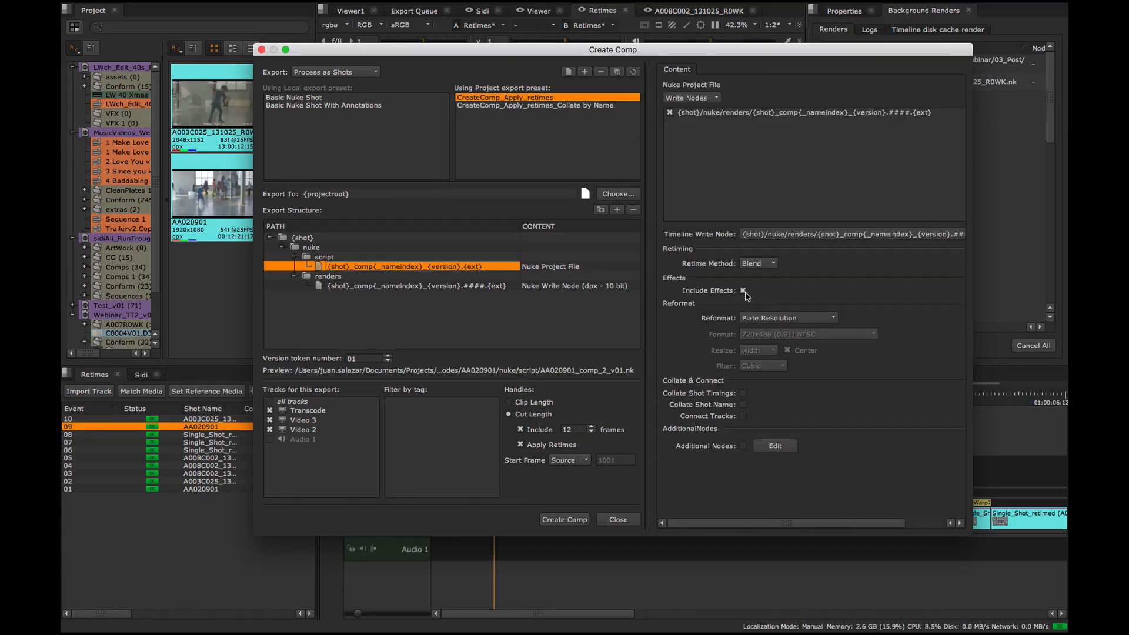
click(743, 291)
click(743, 291)
click(561, 520)
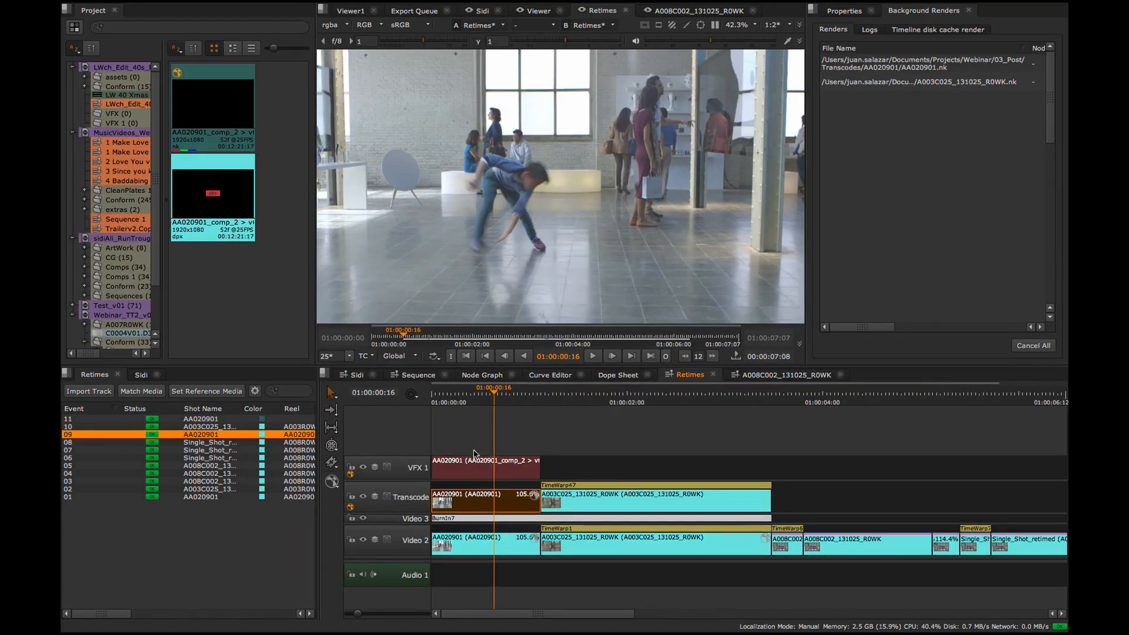
- Open the AA020901 comp from the VFX 1 track in the Node Graph and select its OFlow1 retime node
click(476, 466)
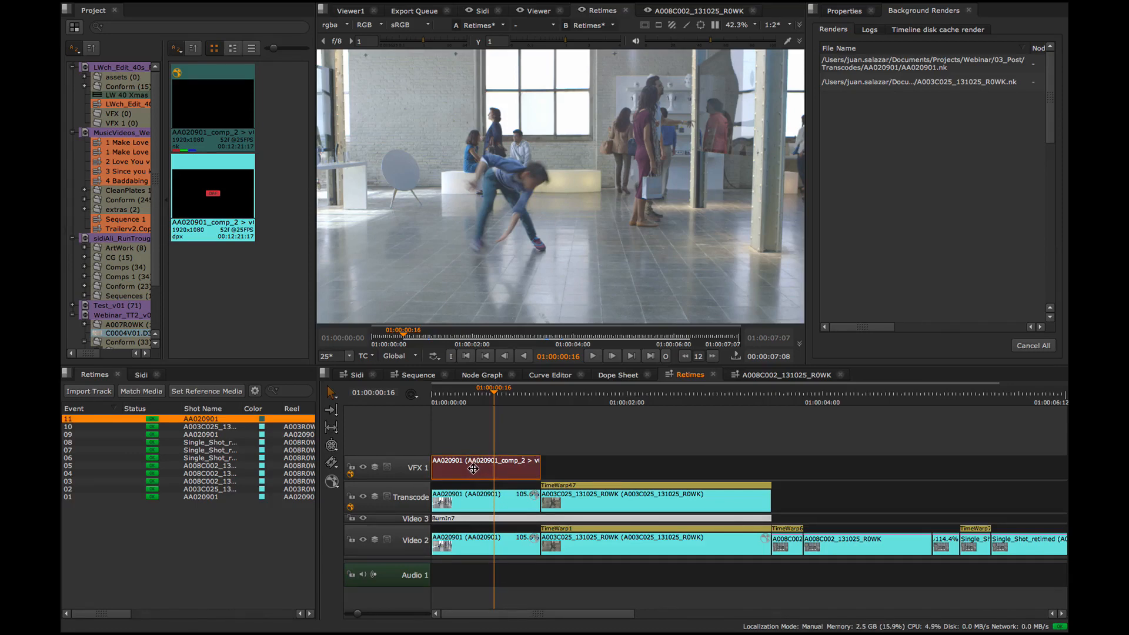
double_click(475, 469)
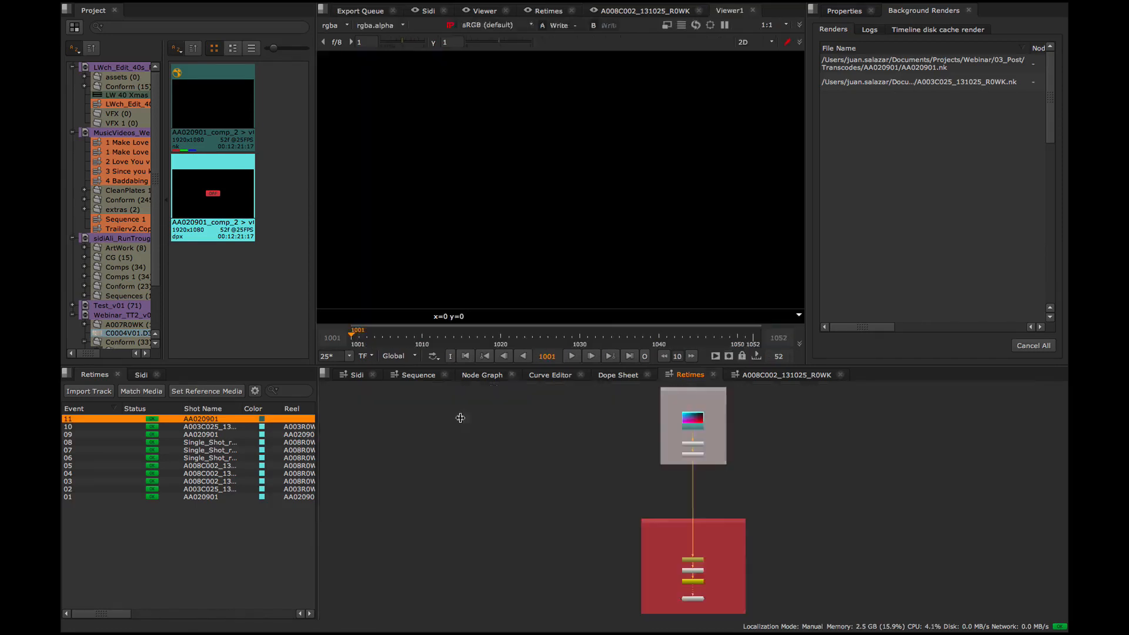
scroll(651, 460, up, 6)
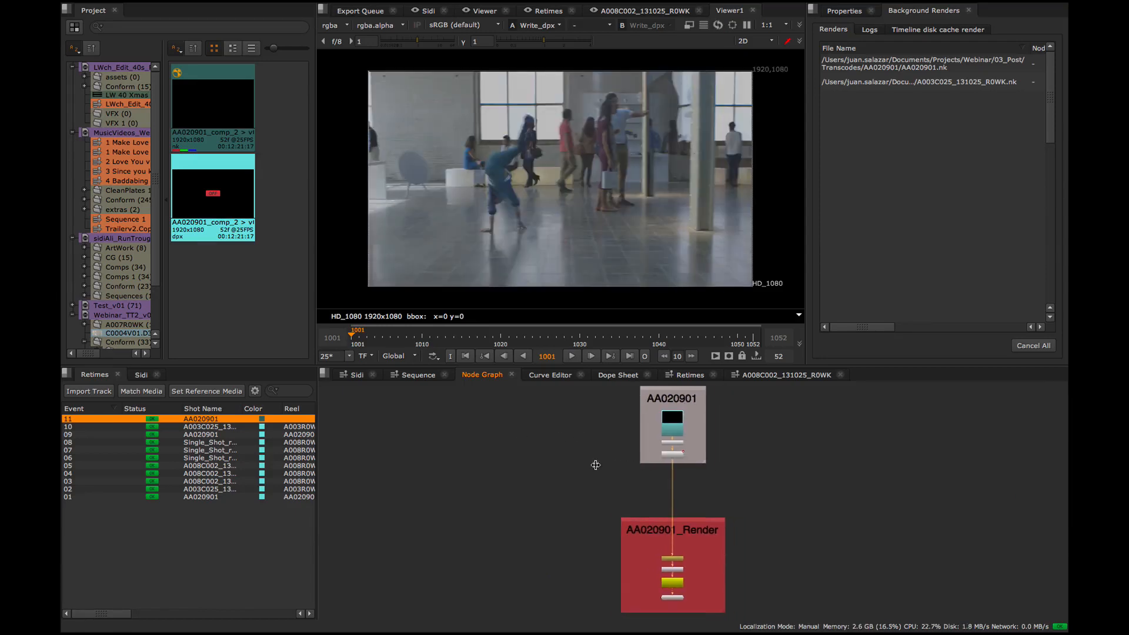
scroll(606, 468, up, 2)
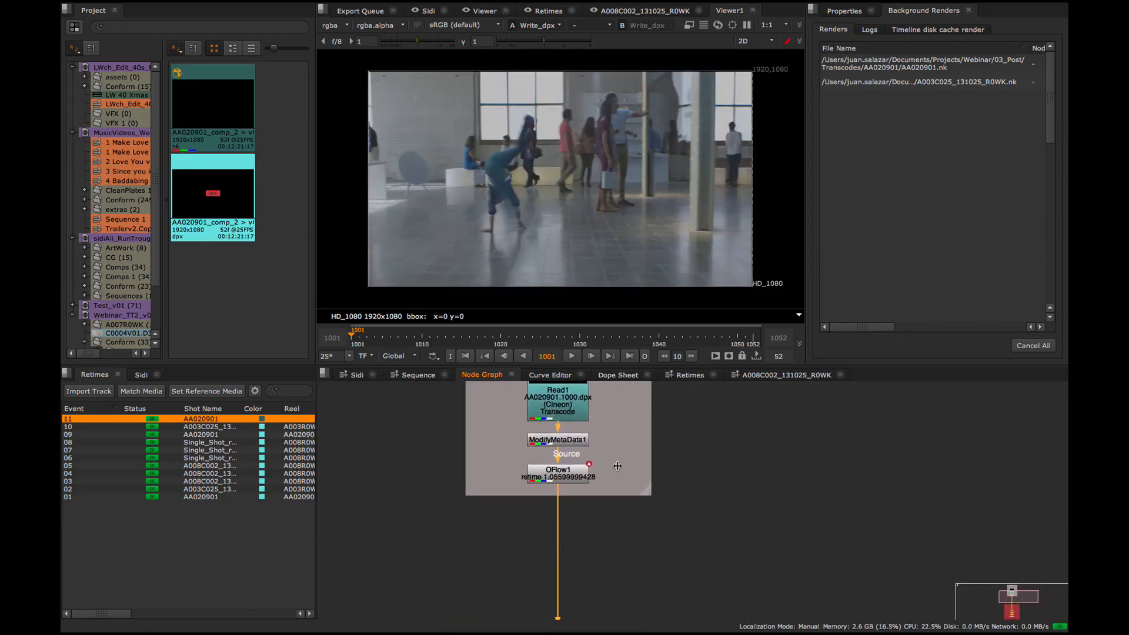
drag(502, 511, 621, 450)
drag(512, 516, 622, 446)
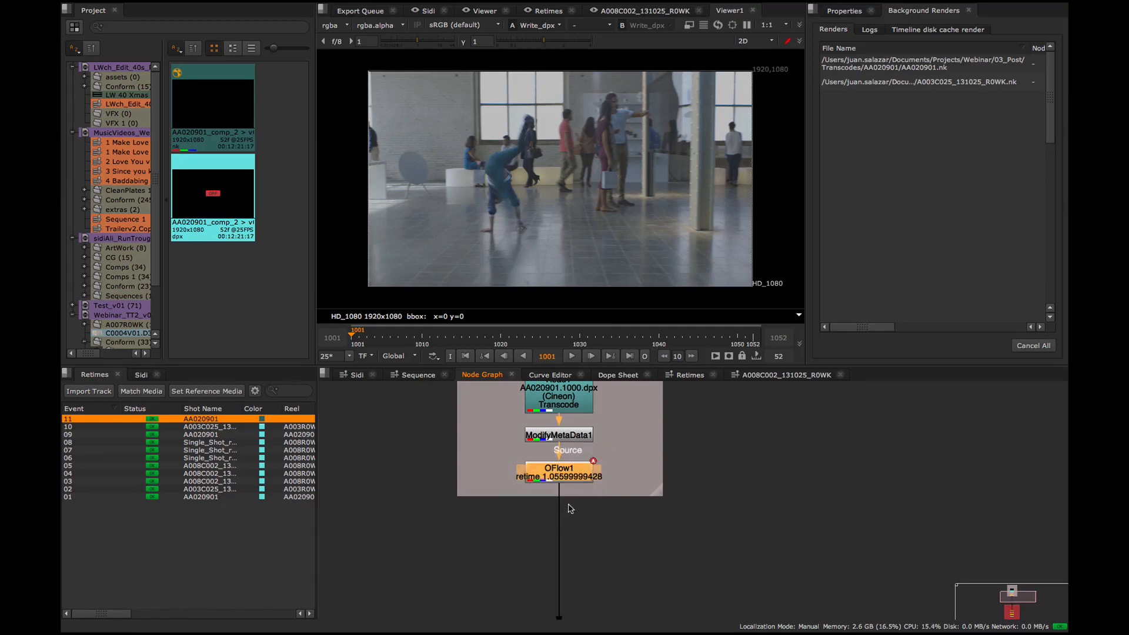
scroll(569, 508, up, 3)
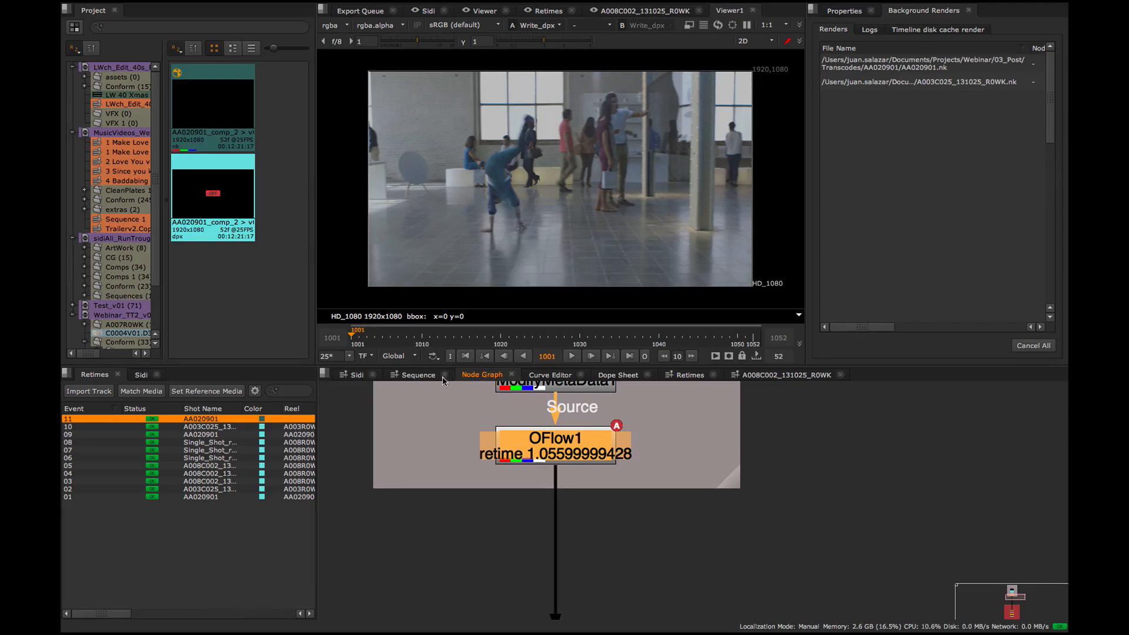
- Dock the Node Graph in its own pane beside the Curve Editor
drag(484, 379, 1049, 406)
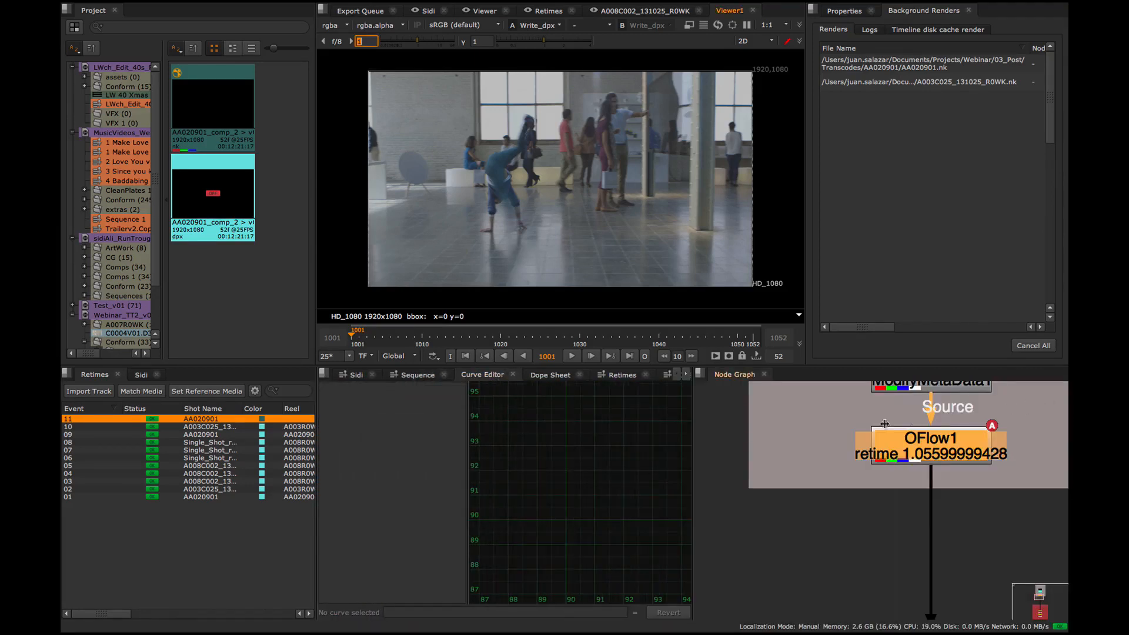
- Show the Retimes timeline beside the Node Graph and examine the AA020901 comp's node chain from Read1 through OFlow1 to Write_dpx
click(619, 377)
click(849, 479)
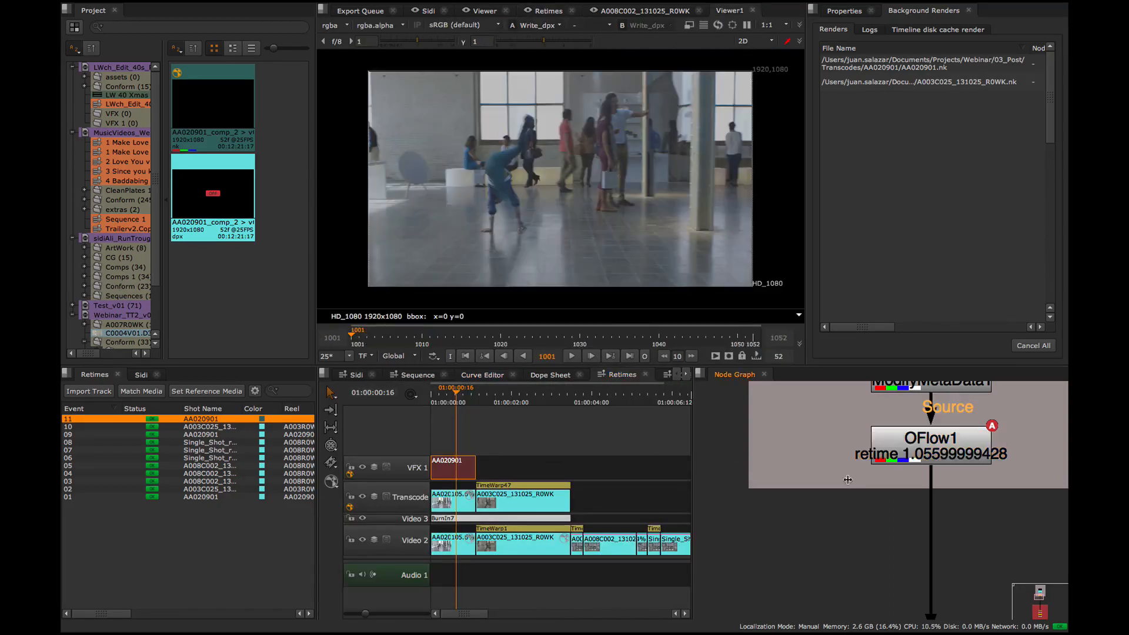
drag(845, 504, 796, 602)
scroll(796, 492, down, 4)
drag(860, 482, 821, 494)
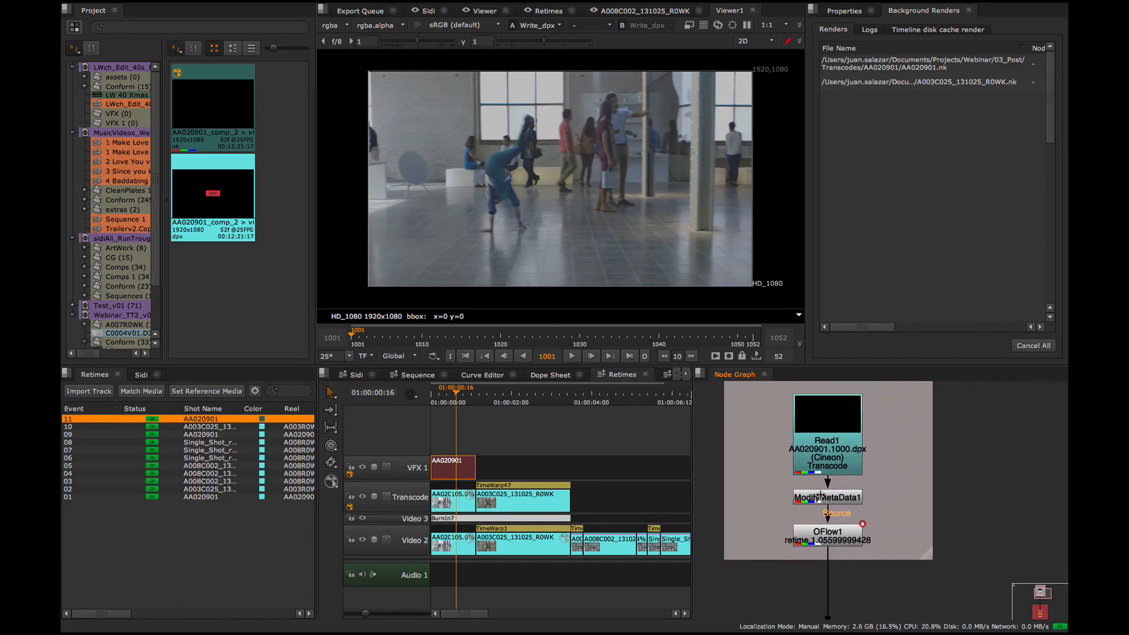
drag(835, 594, 820, 504)
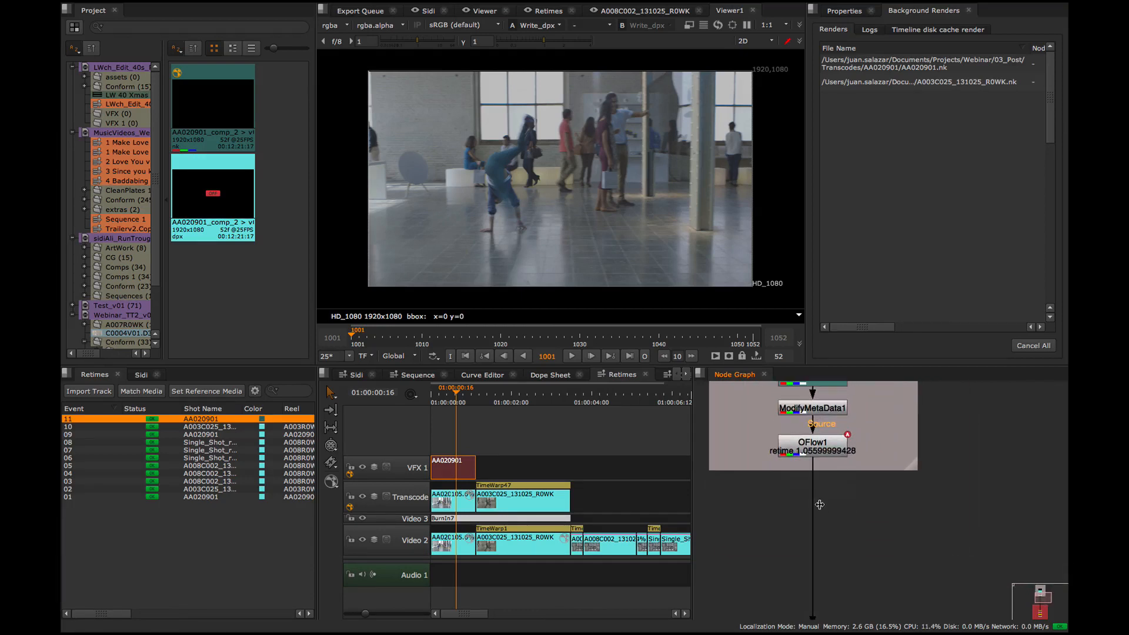
click(821, 449)
drag(823, 612, 831, 447)
scroll(831, 448, down, 3)
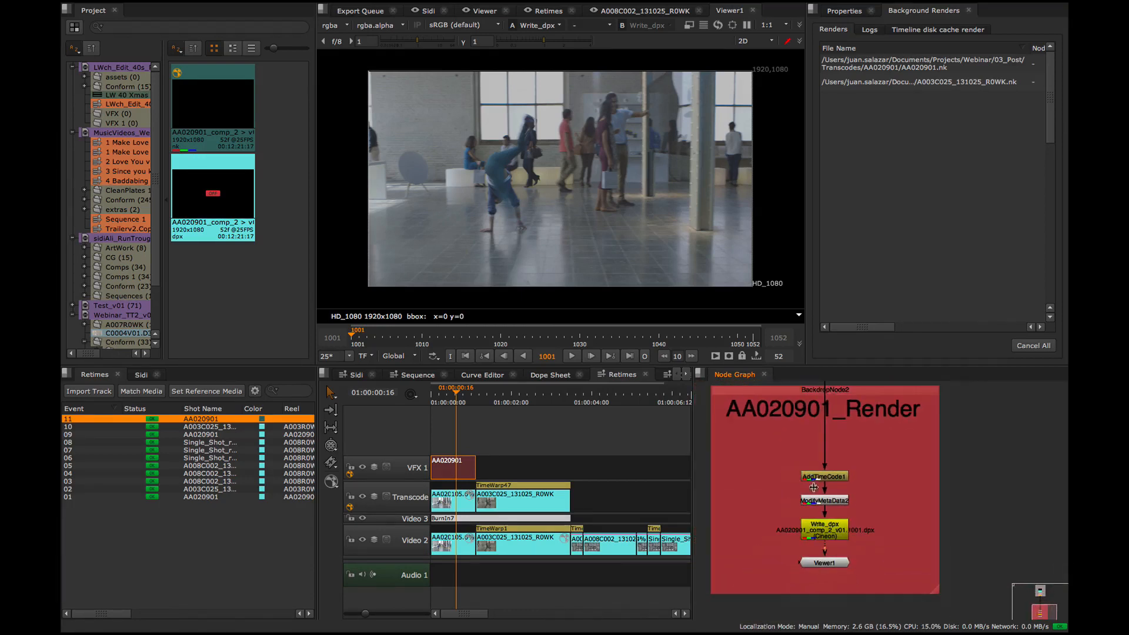
click(828, 531)
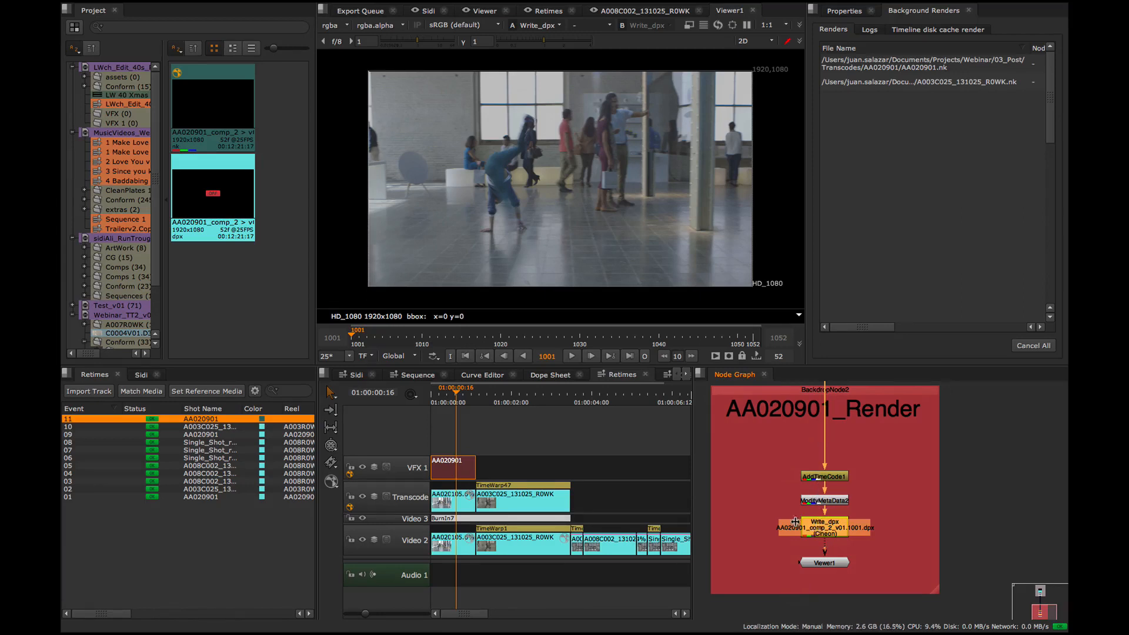
- Examine the AA020901 comp clip on the VFX 1 track of the Retimes timeline
drag(689, 520, 527, 428)
drag(446, 472, 452, 477)
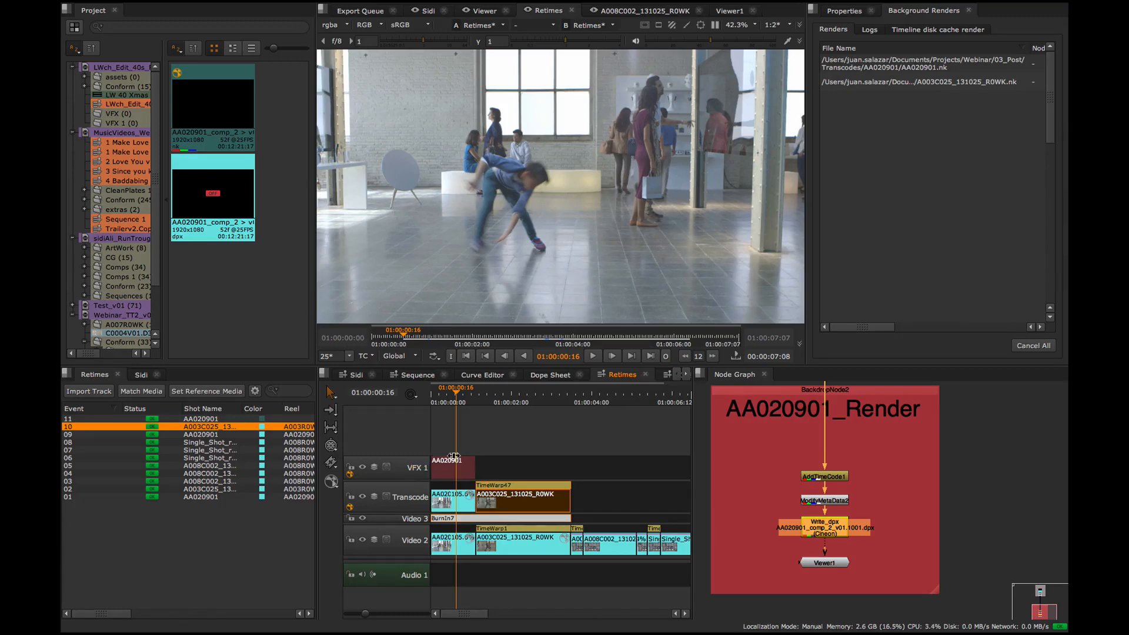
click(450, 453)
scroll(445, 428, up, 5)
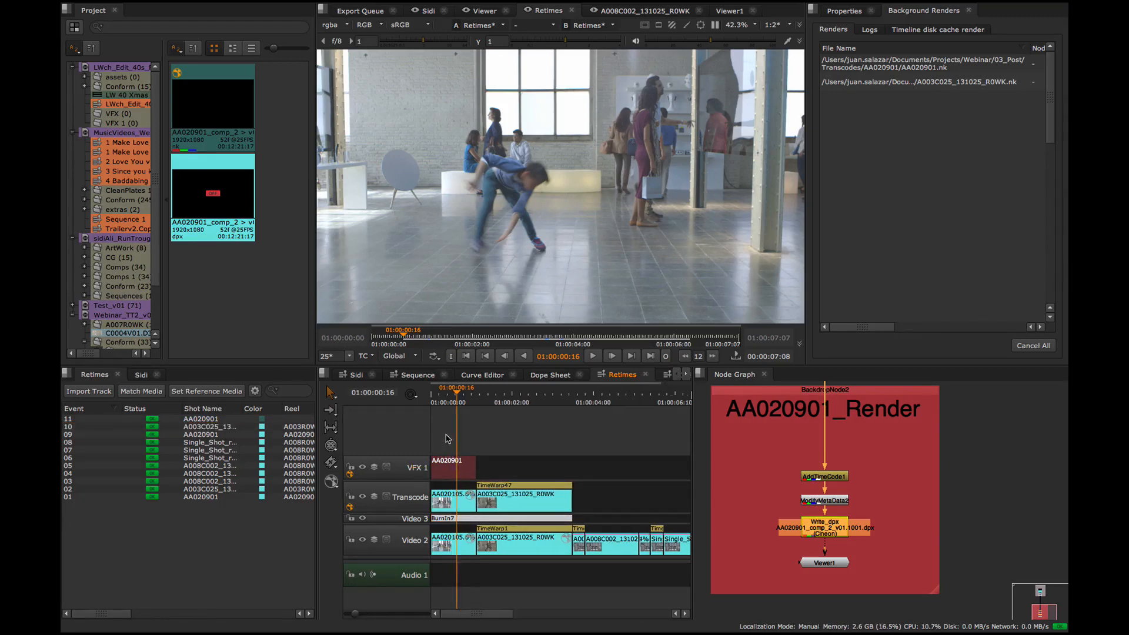
click(462, 465)
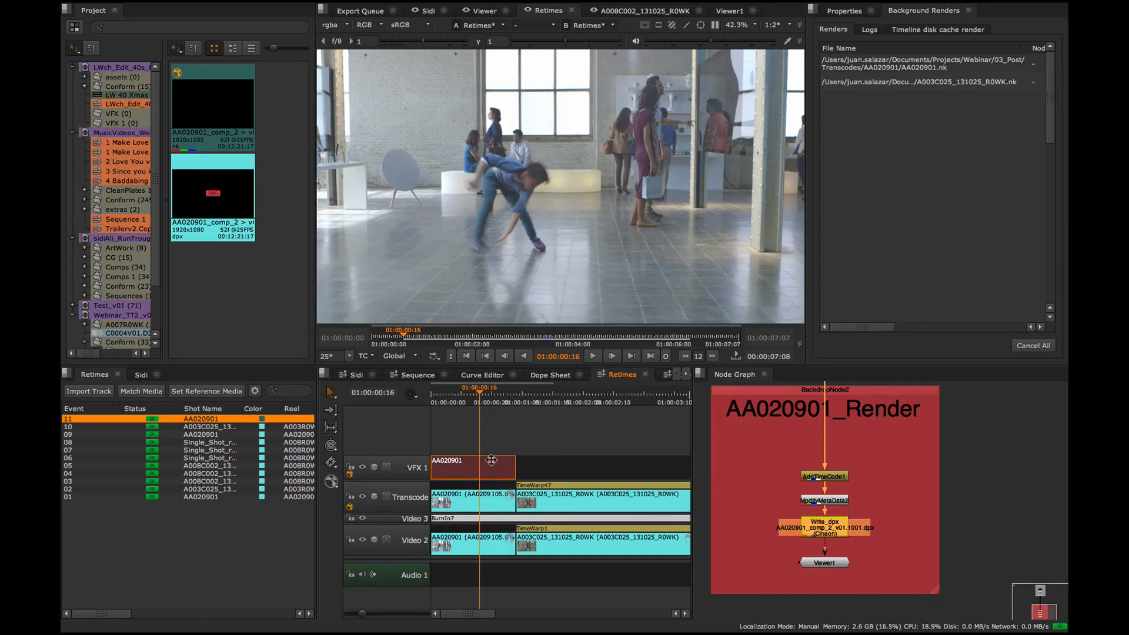
- Create a special comp from the A003C025_131025_R0WK clip on the Transcode track with the CreateComp_Apply_retimes preset
scroll(529, 453, right, 5)
click(513, 469)
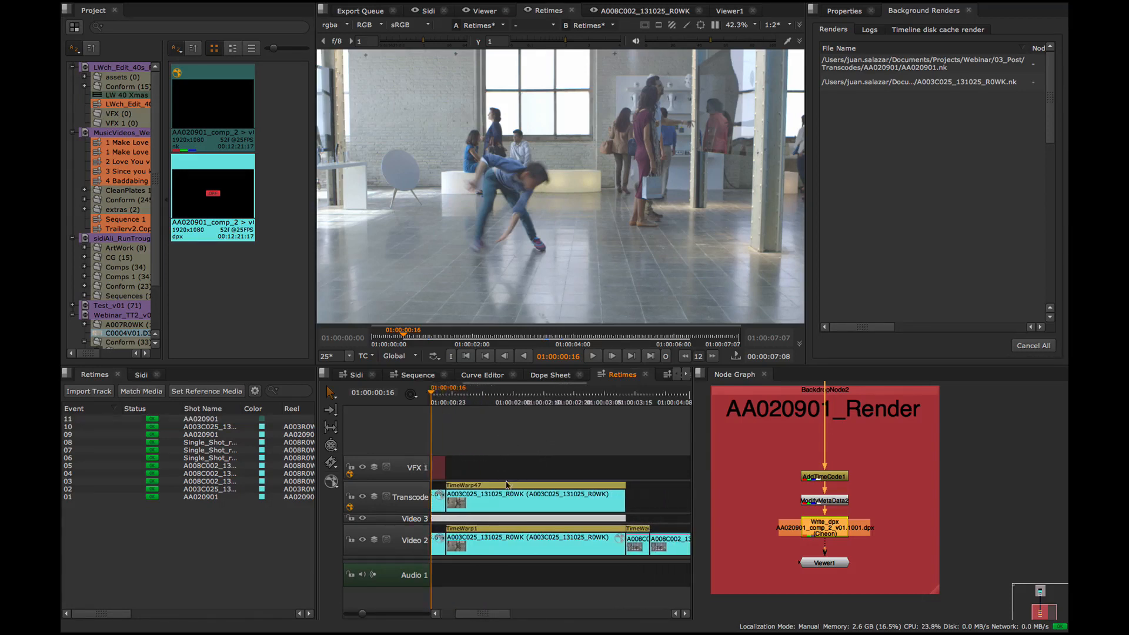
drag(484, 462, 516, 501)
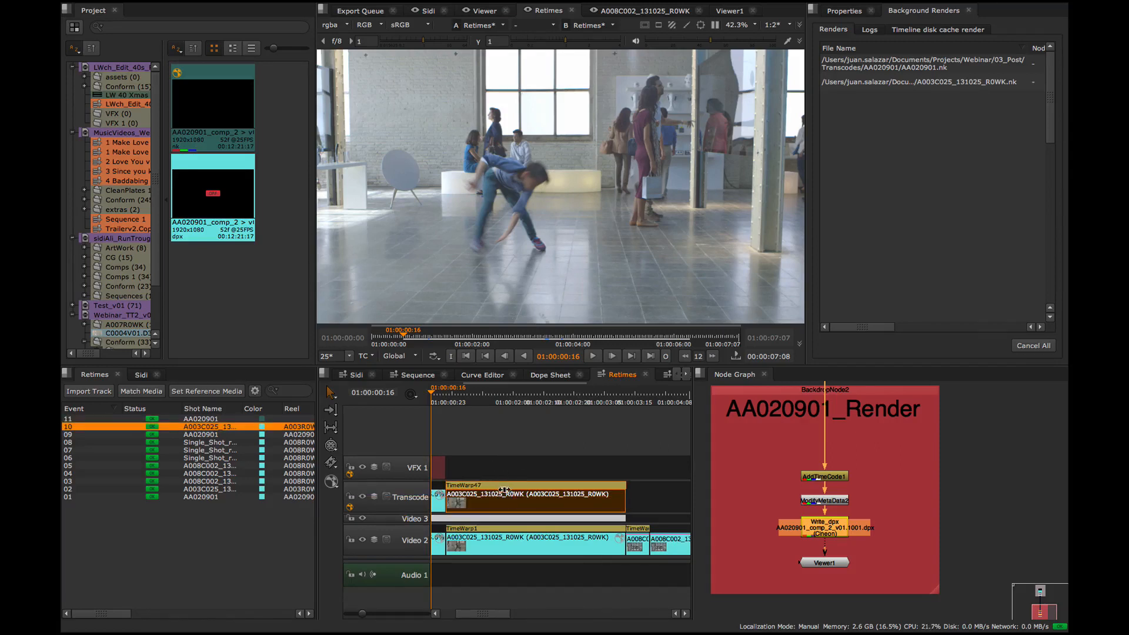
right_click(534, 500)
mouse_move(570, 495)
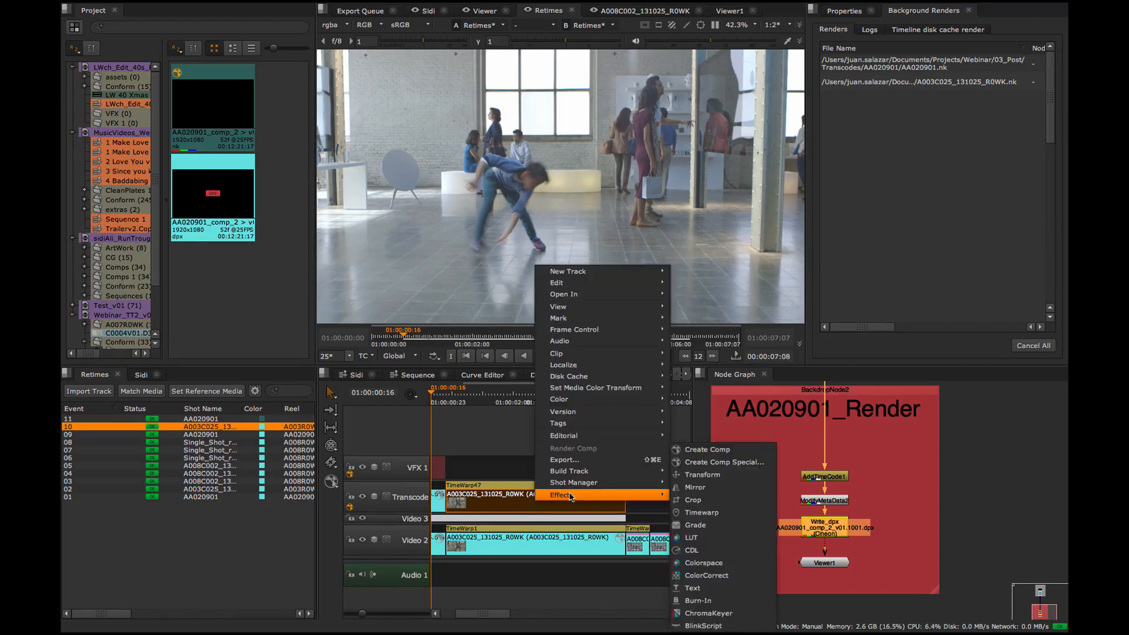
click(719, 463)
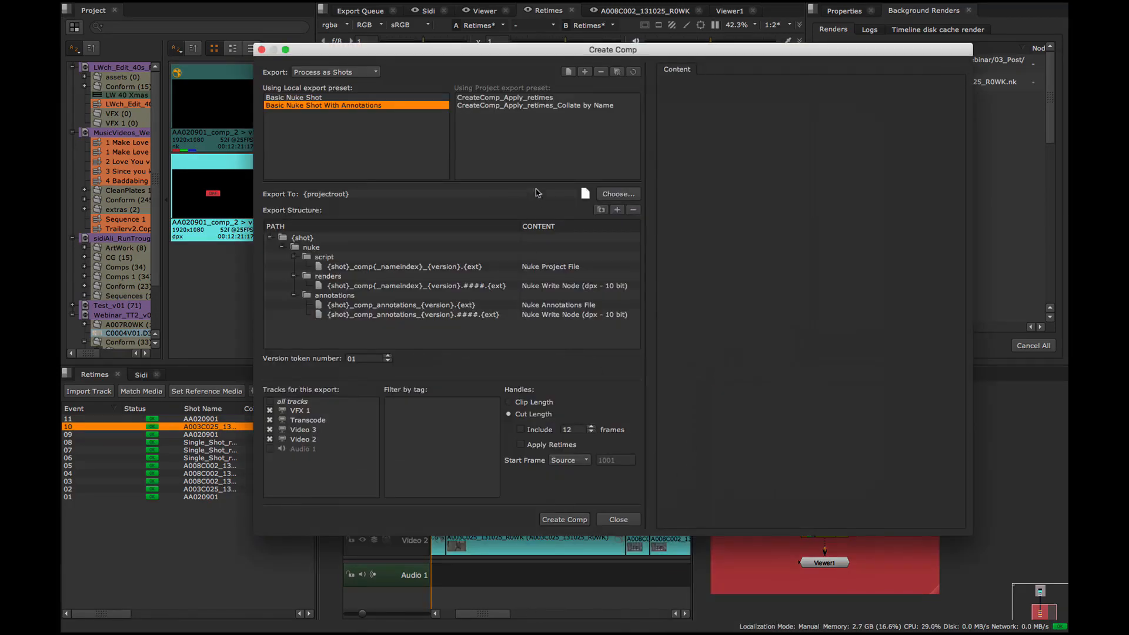
click(513, 98)
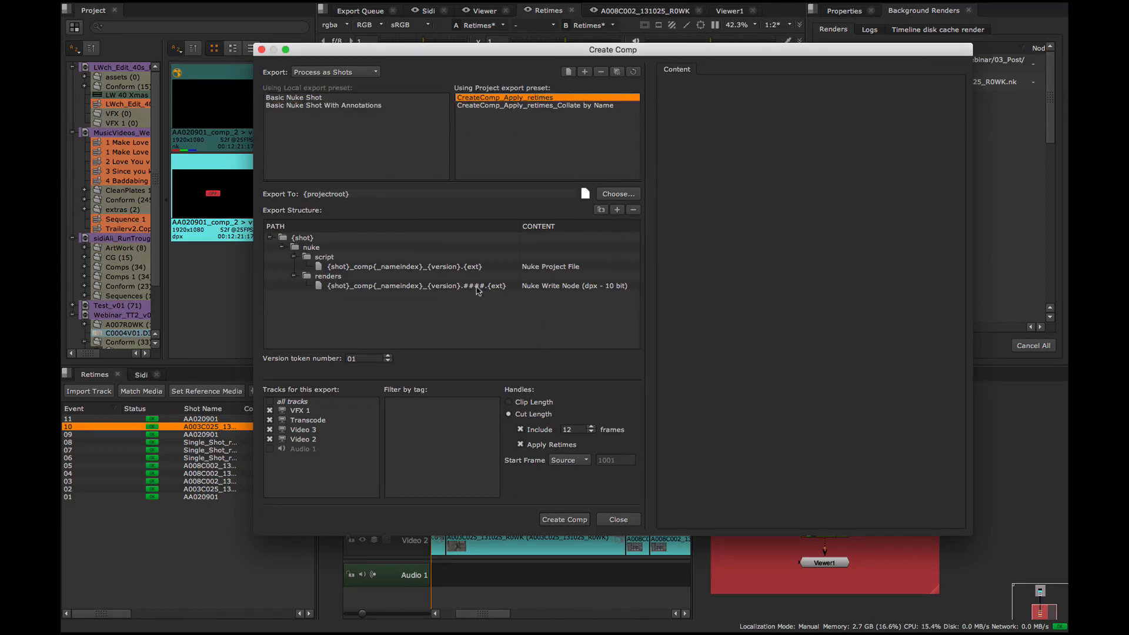
click(565, 520)
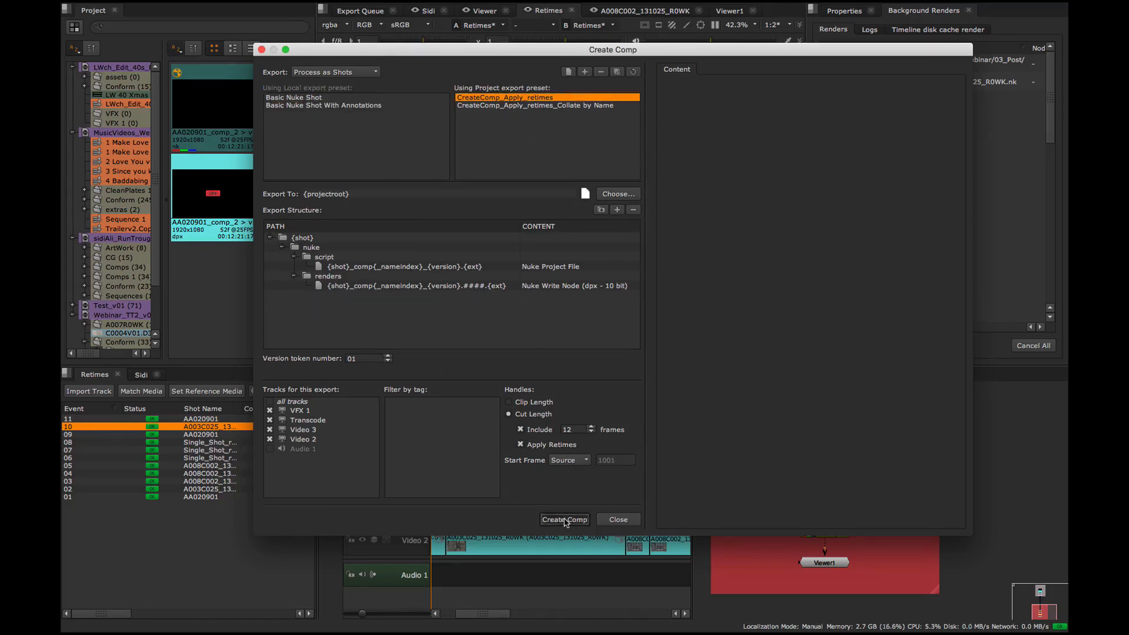
- Open the A003C025_131025_R0WK comp from the VFX 1 track in the Node Graph and select its TimeWarp1 node
click(515, 462)
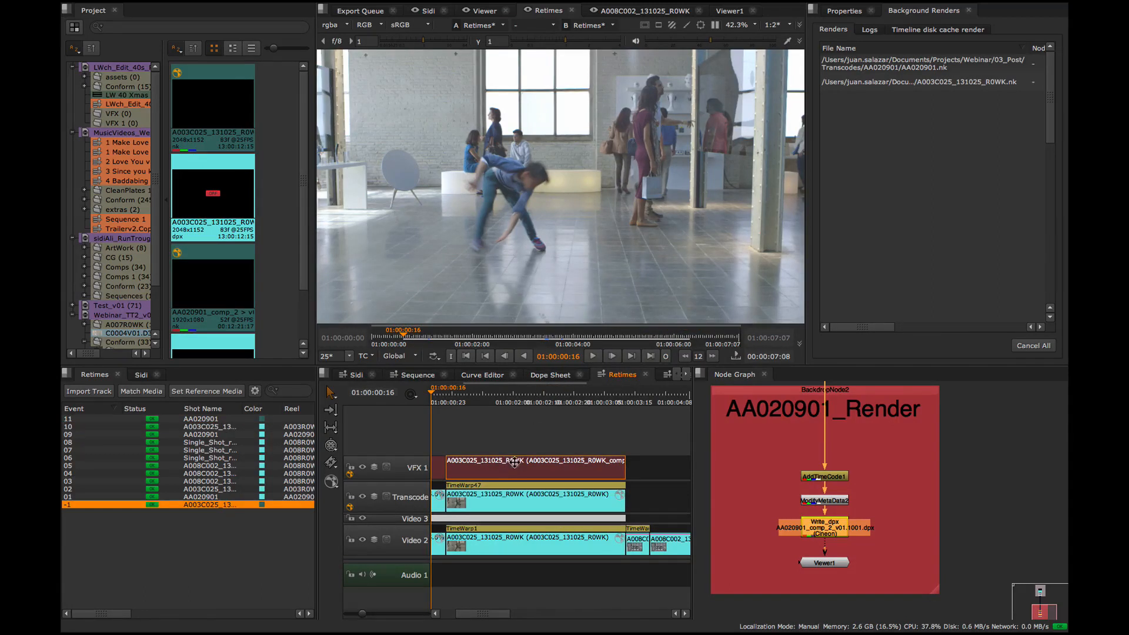
double_click(518, 465)
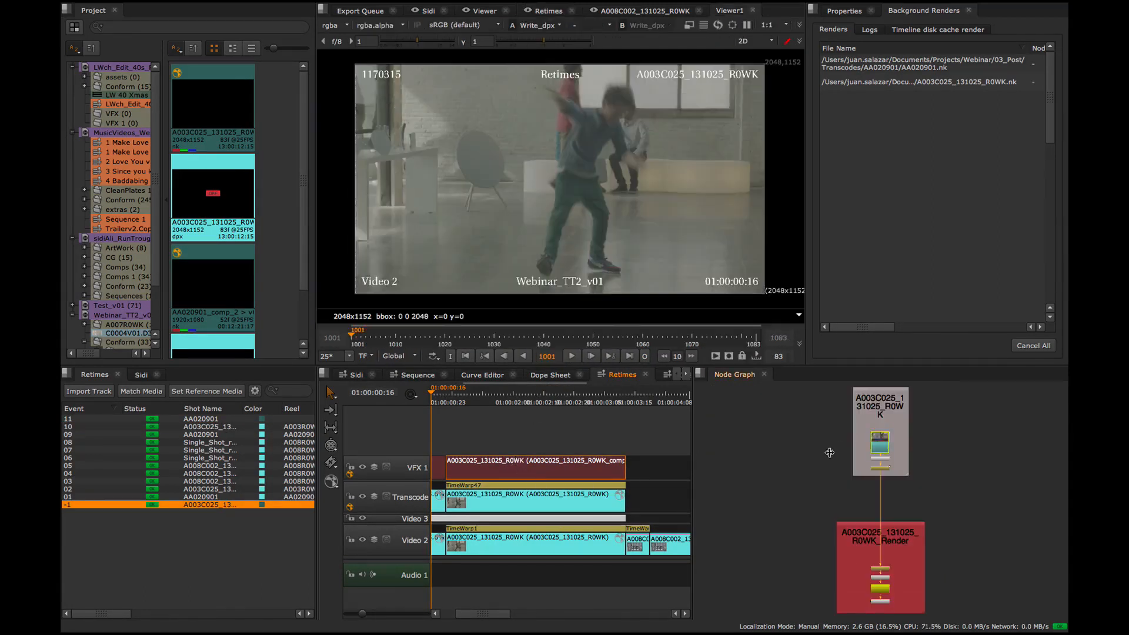
scroll(873, 473, up, 5)
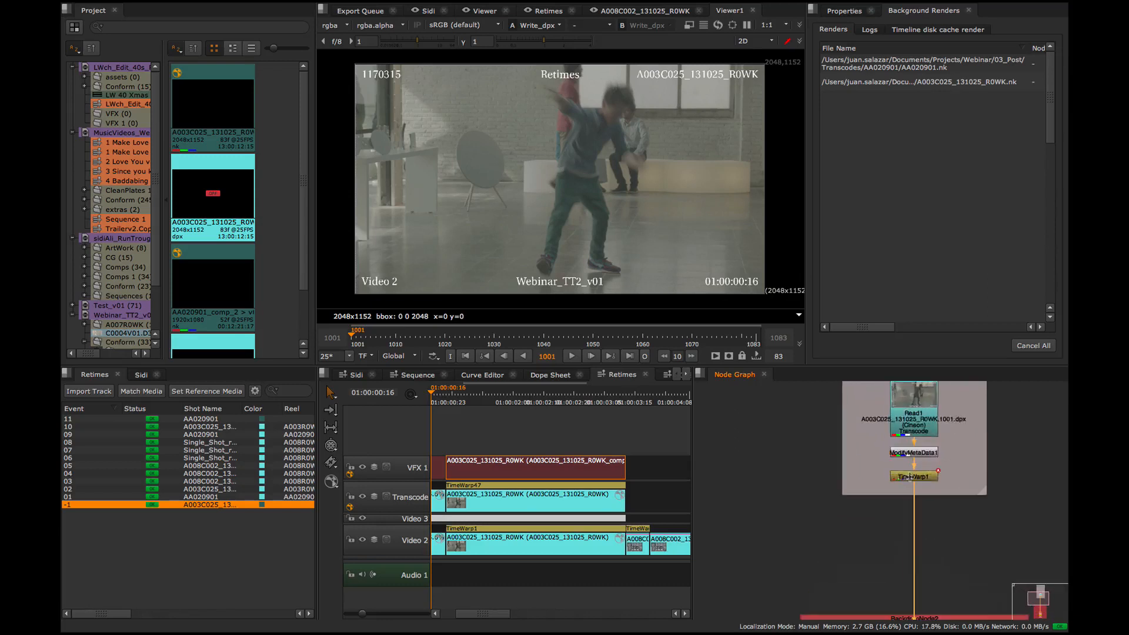
drag(917, 488, 845, 513)
drag(812, 538, 946, 475)
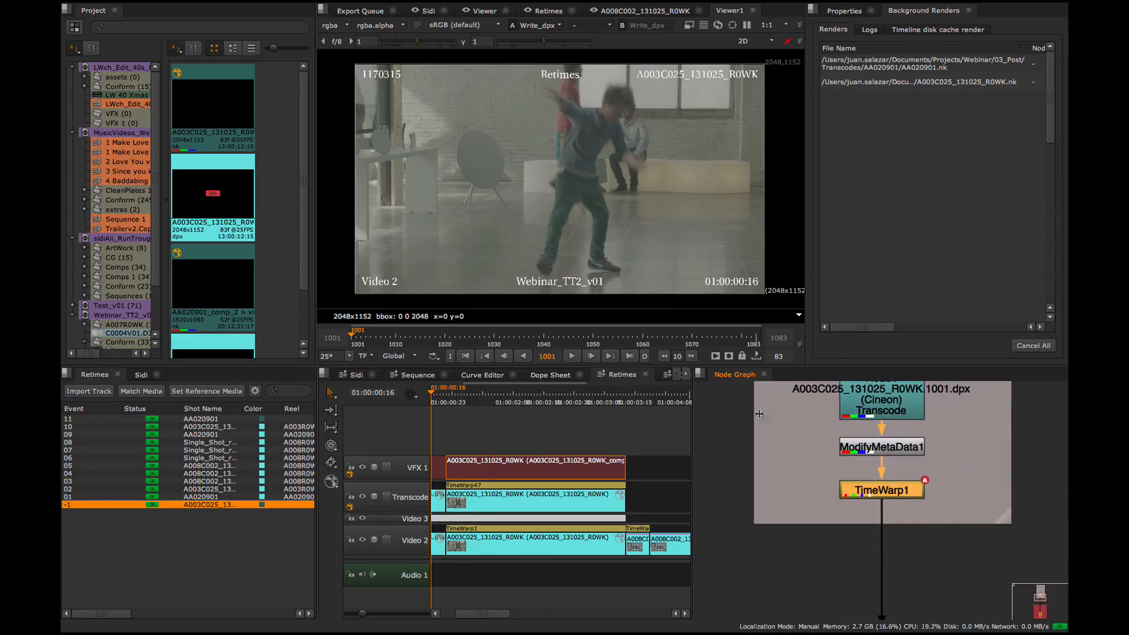
- Reopen the AA020901 comp from the VFX 1 track and select its OFlow1 retime node for comparison
click(523, 433)
scroll(556, 435, down, 2)
scroll(524, 438, down, 3)
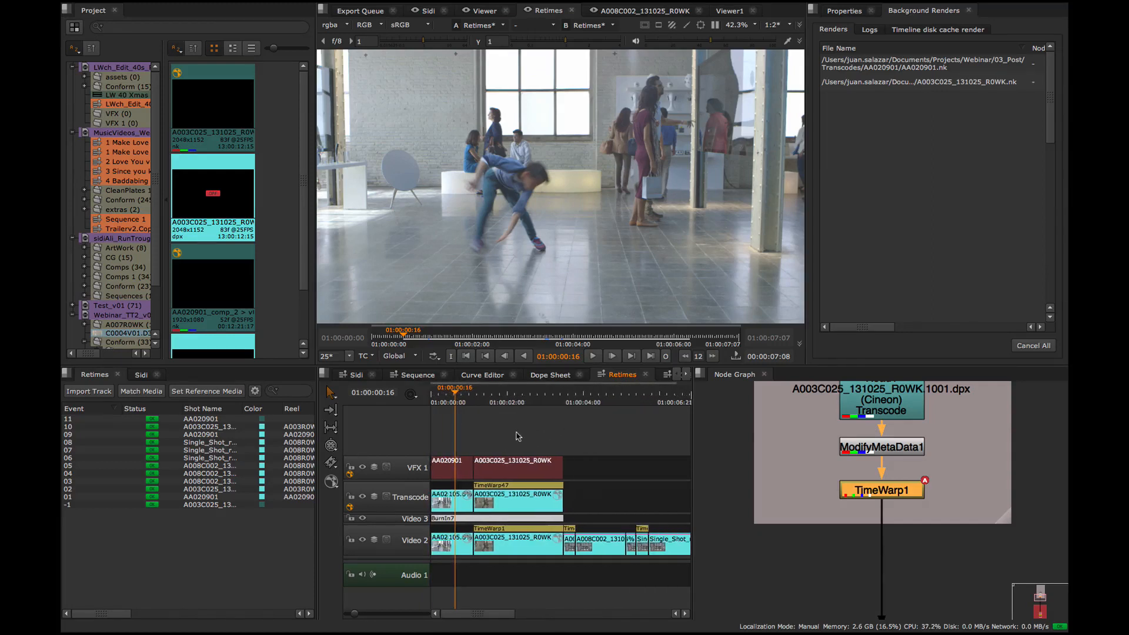
click(448, 466)
double_click(448, 465)
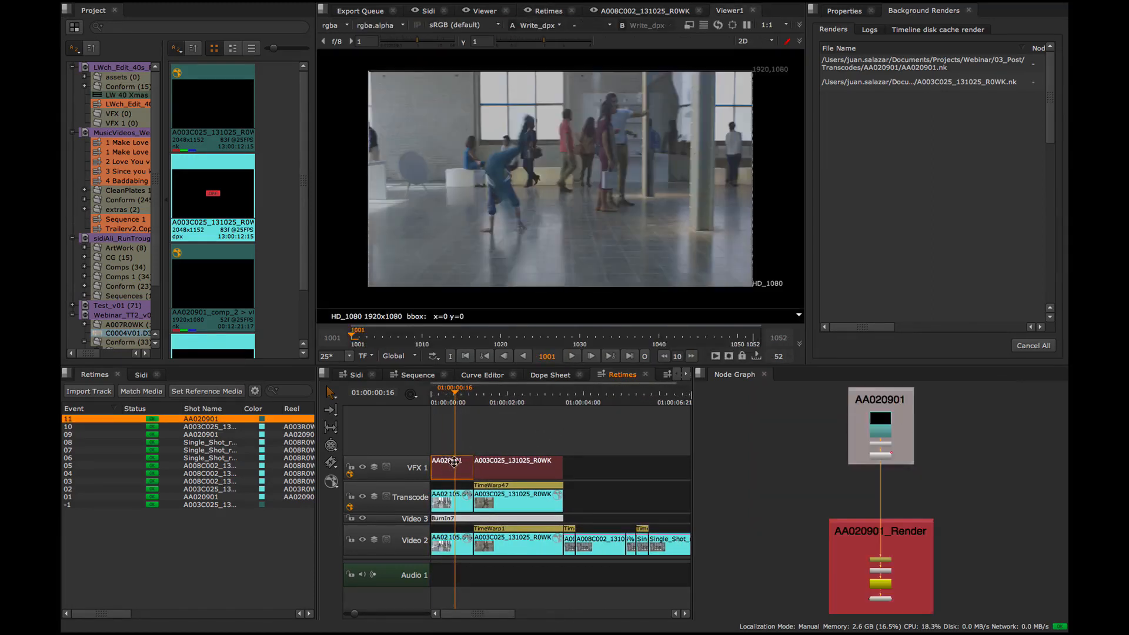
scroll(838, 444, up, 5)
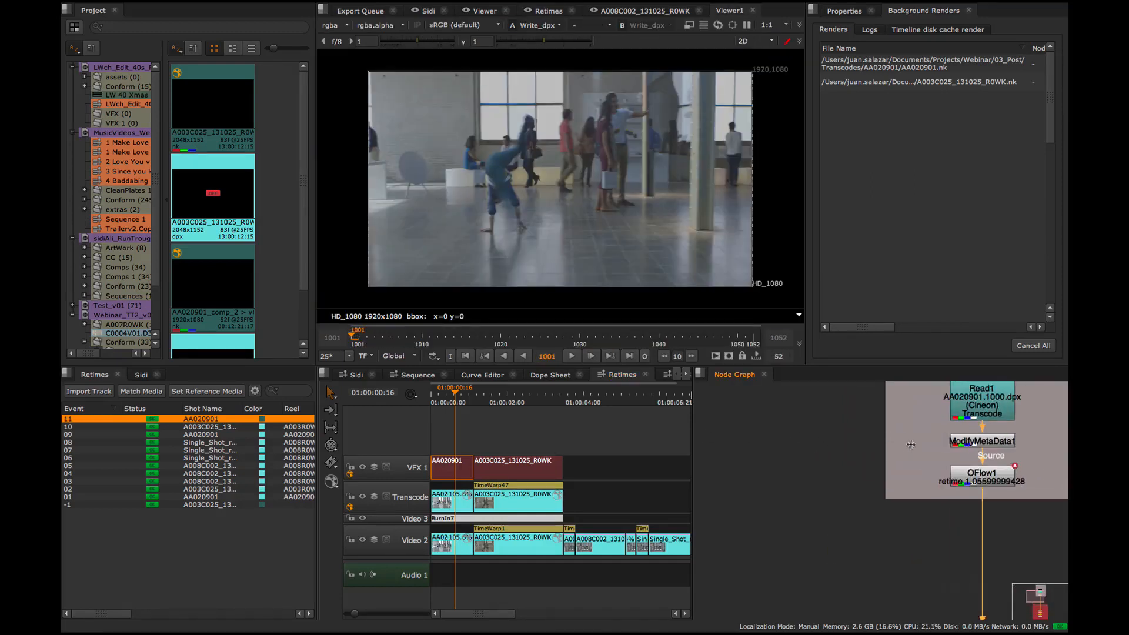
drag(798, 523, 902, 451)
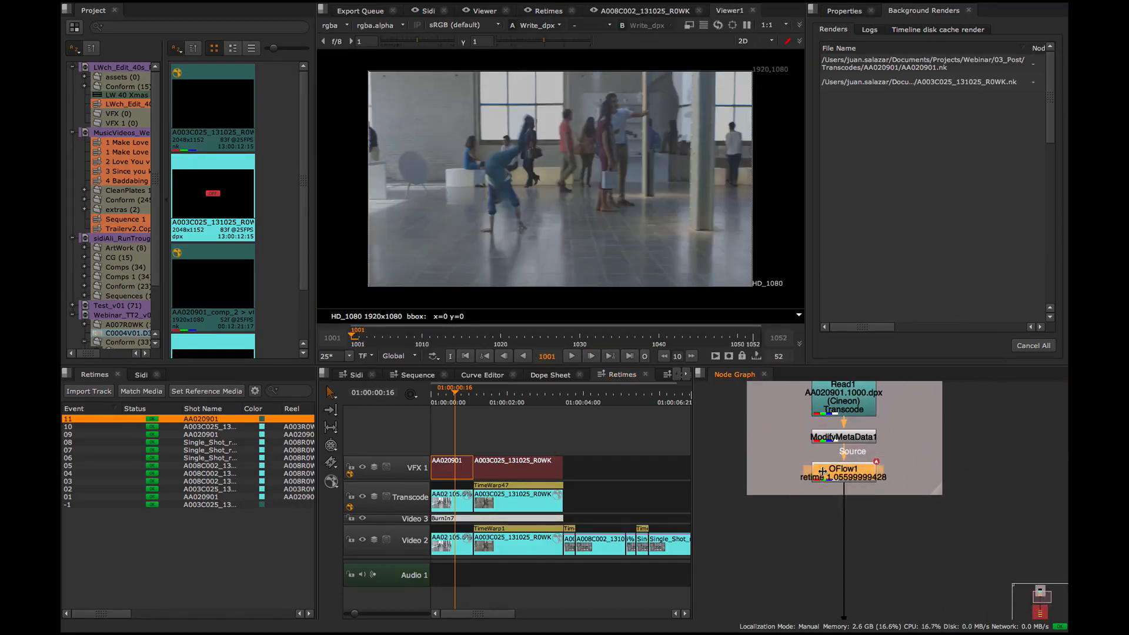
- Review the Nuke Project File's Retime Method options in CreateComp_Apply_retimes for the transcoded AA020901 clip, and leave without creating a comp
right_click(456, 502)
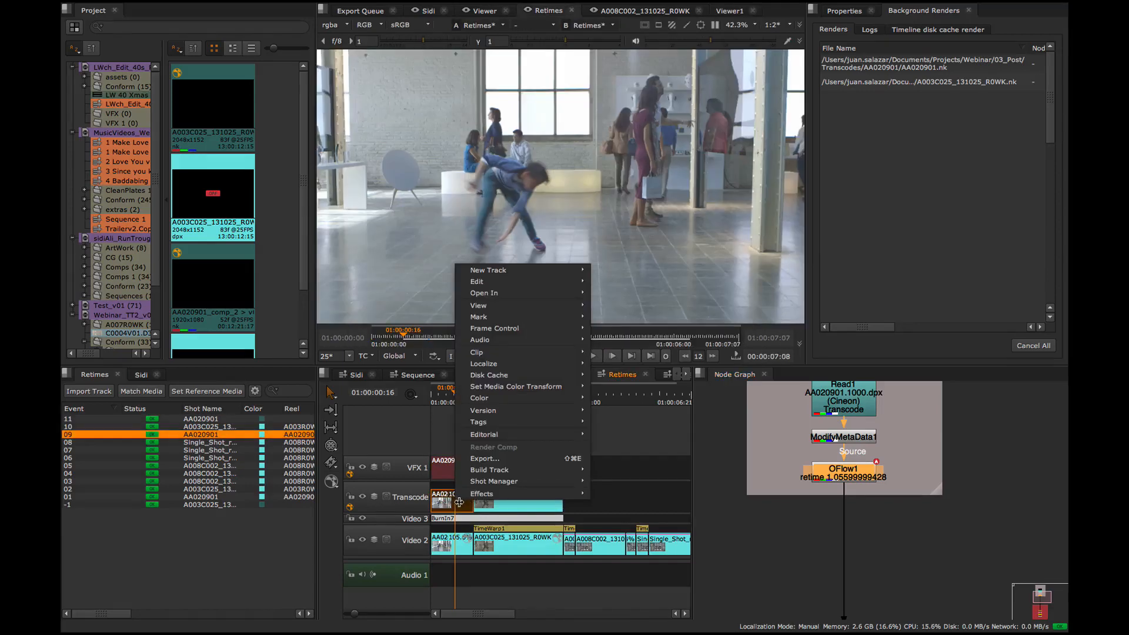
mouse_move(497, 497)
click(642, 464)
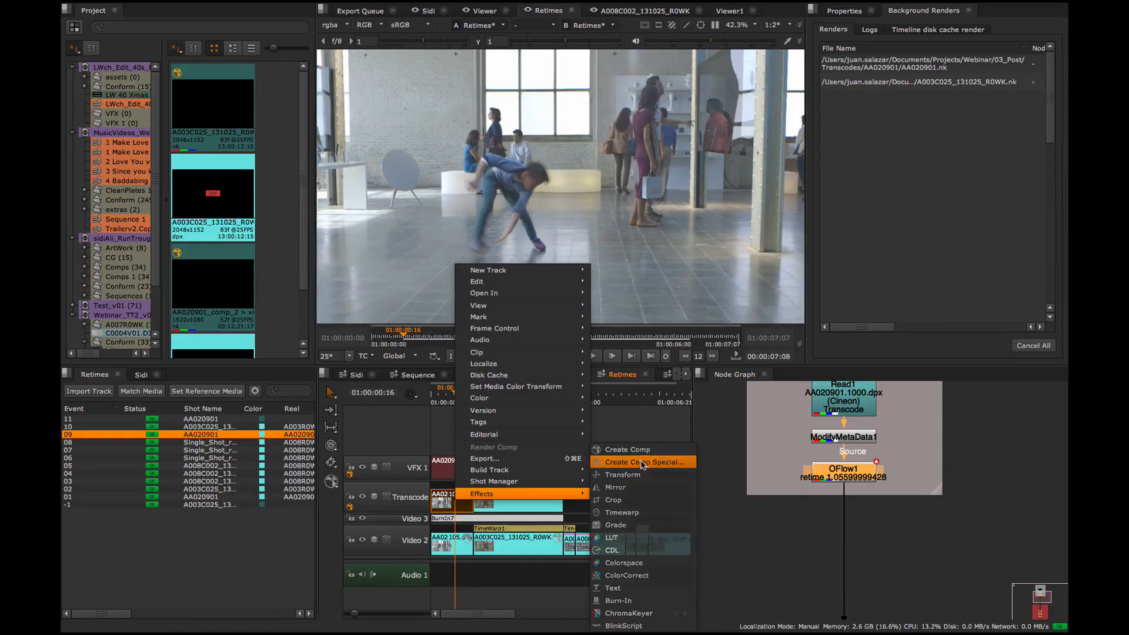
click(518, 98)
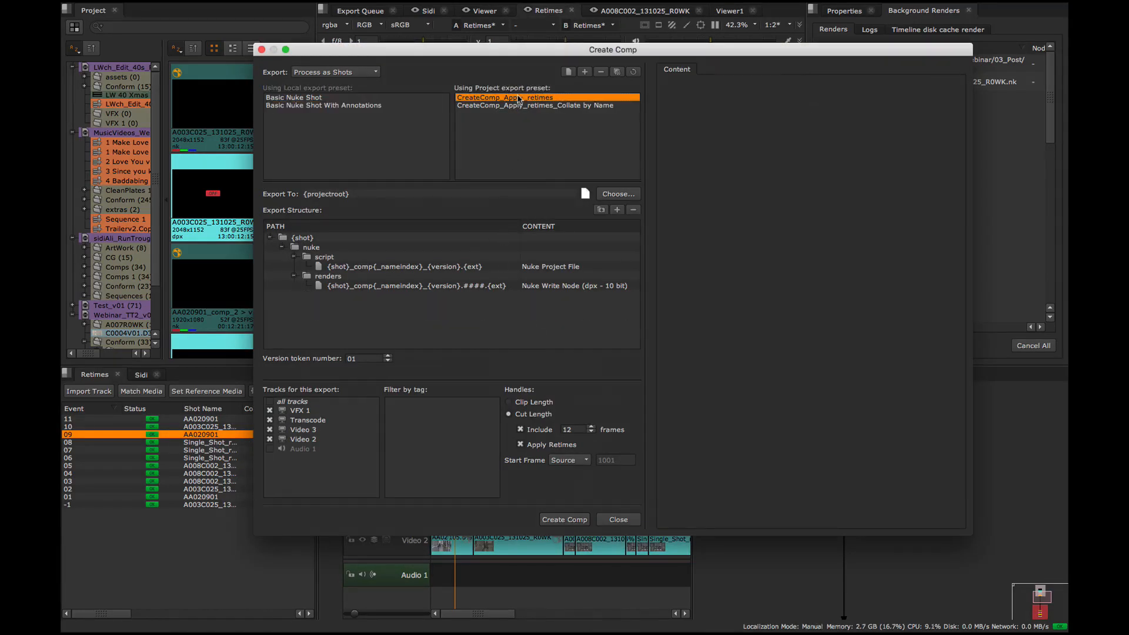
click(480, 267)
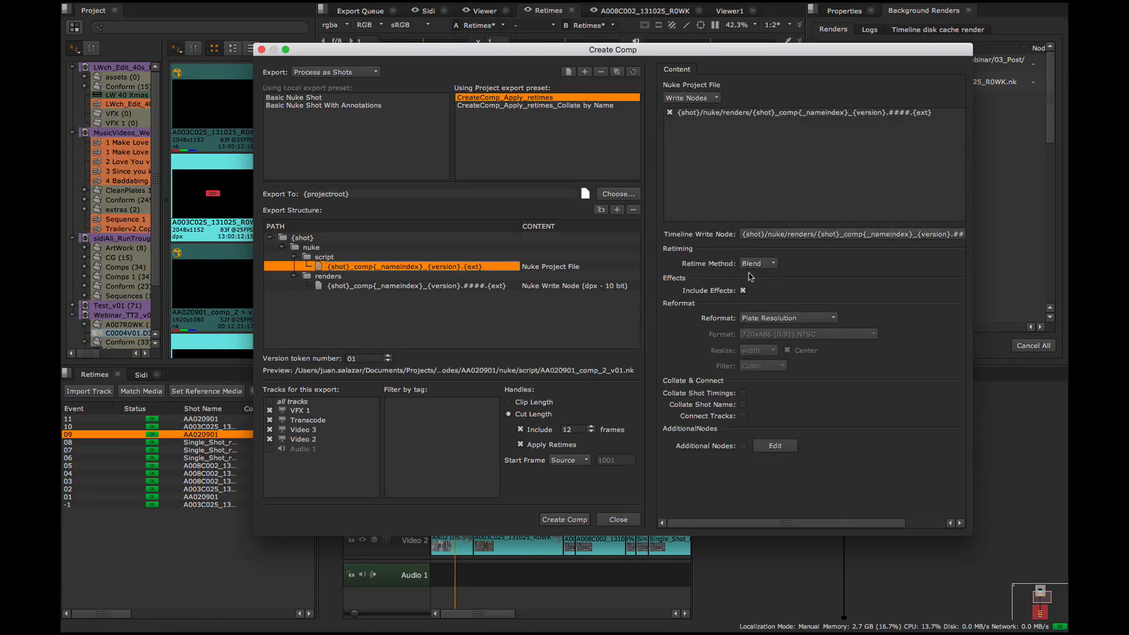
click(761, 266)
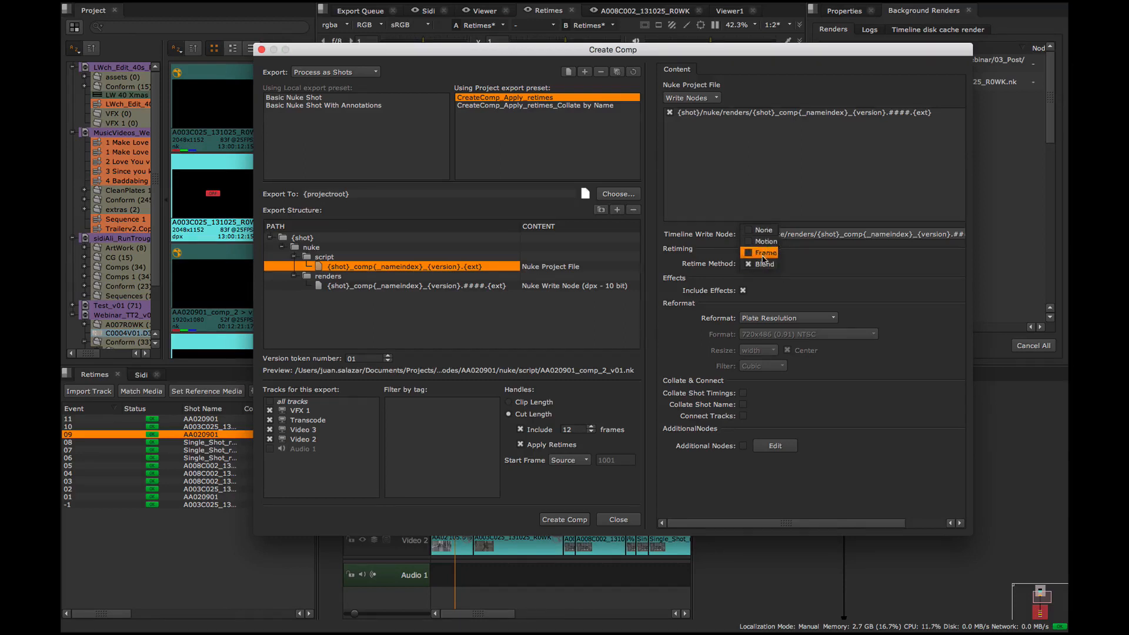
click(822, 271)
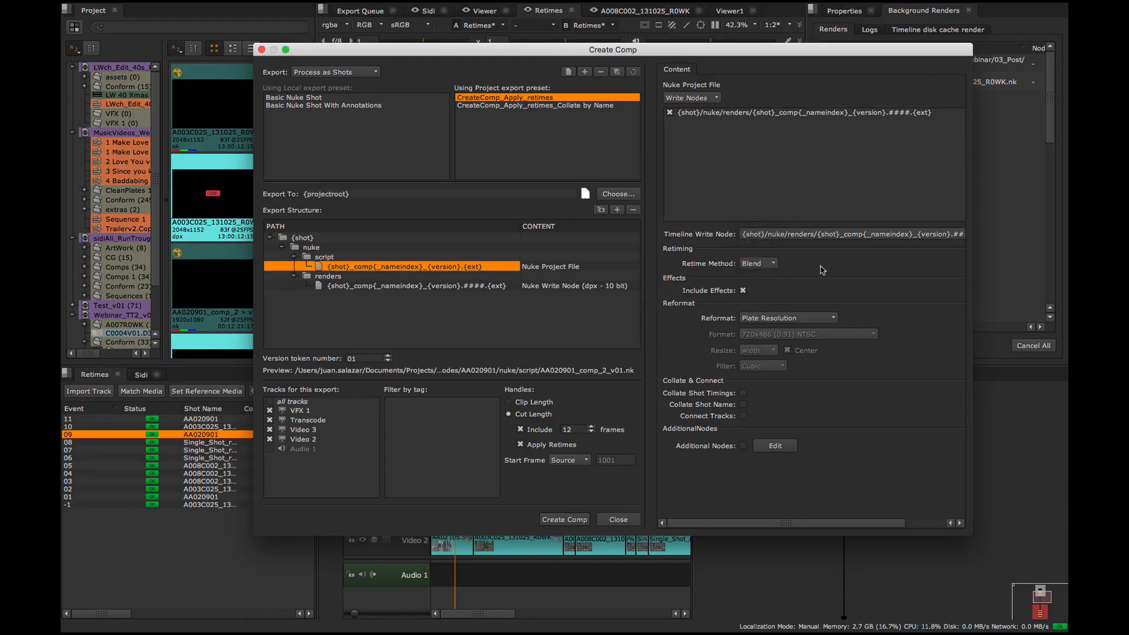
click(618, 520)
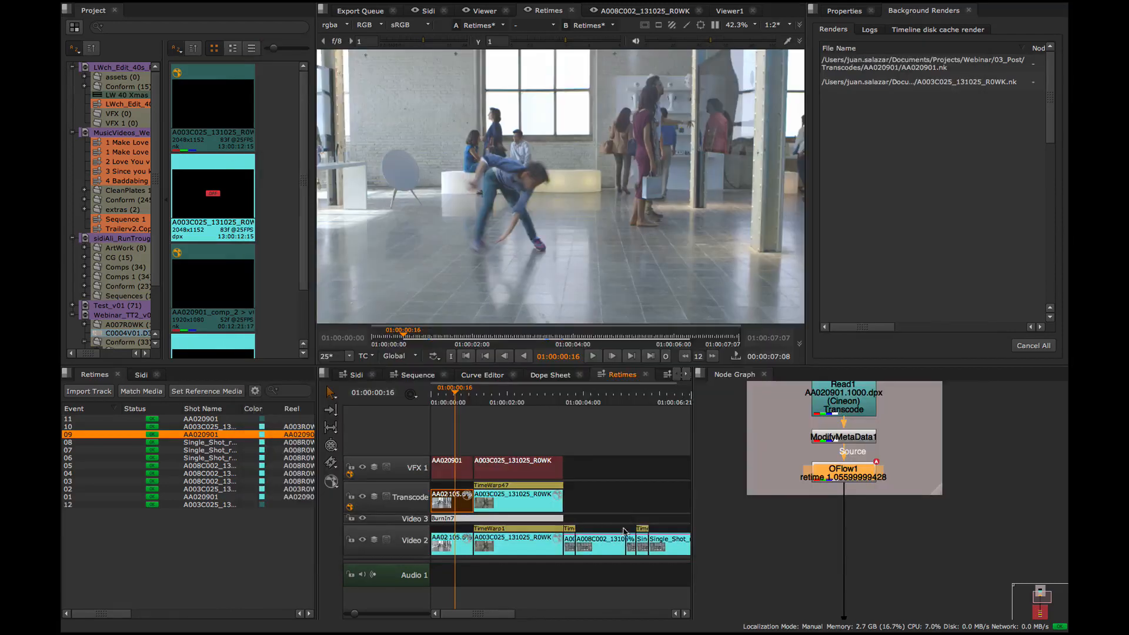
- Move the Retimes playhead to 01:00:02:06 and examine the retimed A008C002_131025_R0WK clips on the Video 2 track
drag(464, 391, 513, 399)
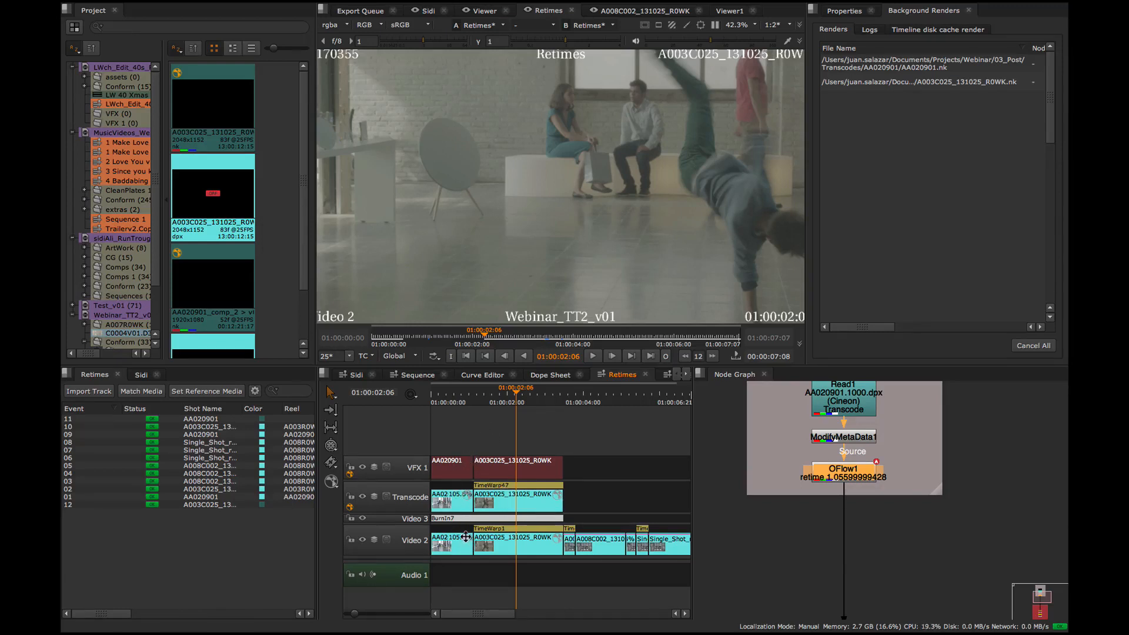
drag(450, 431, 493, 467)
click(479, 440)
drag(600, 503, 566, 494)
scroll(595, 502, up, 5)
scroll(554, 490, up, 1)
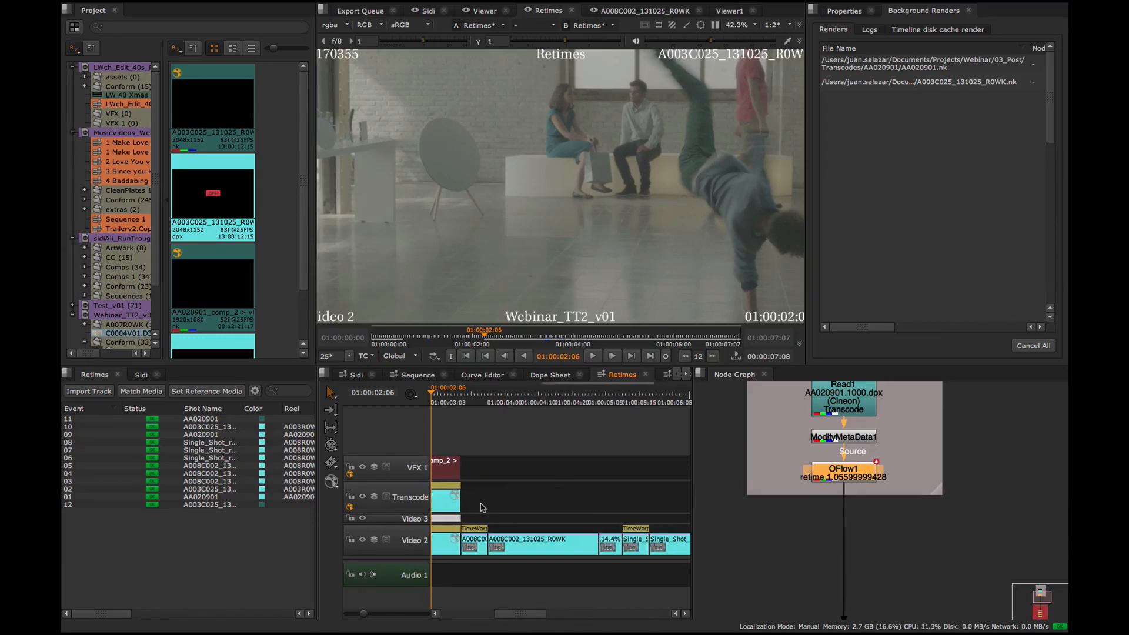
drag(478, 512, 605, 548)
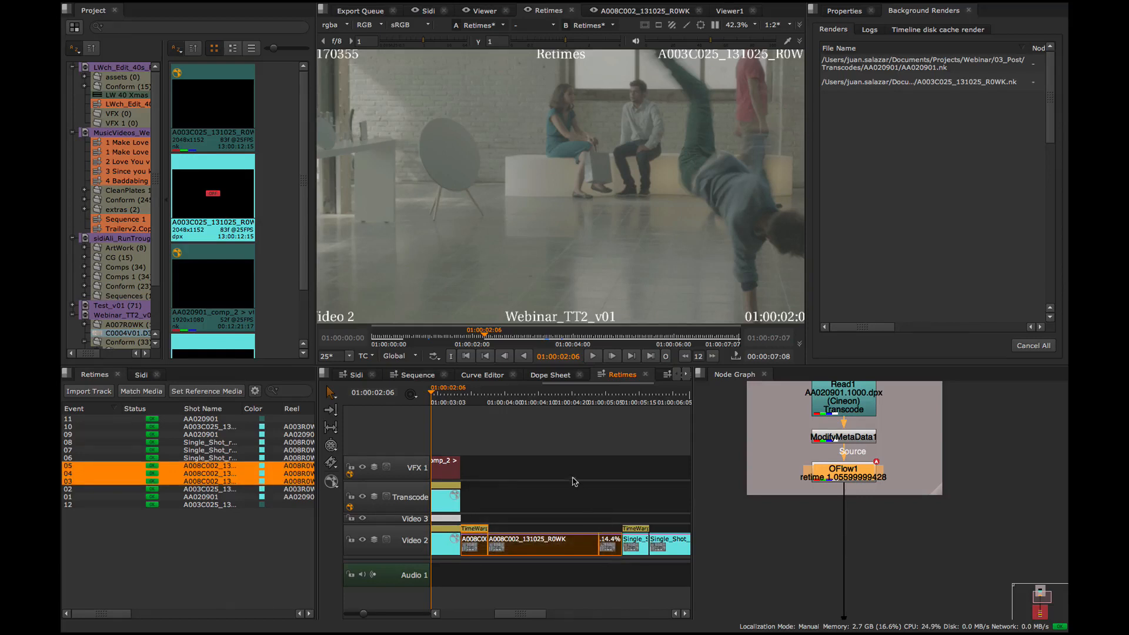
click(512, 506)
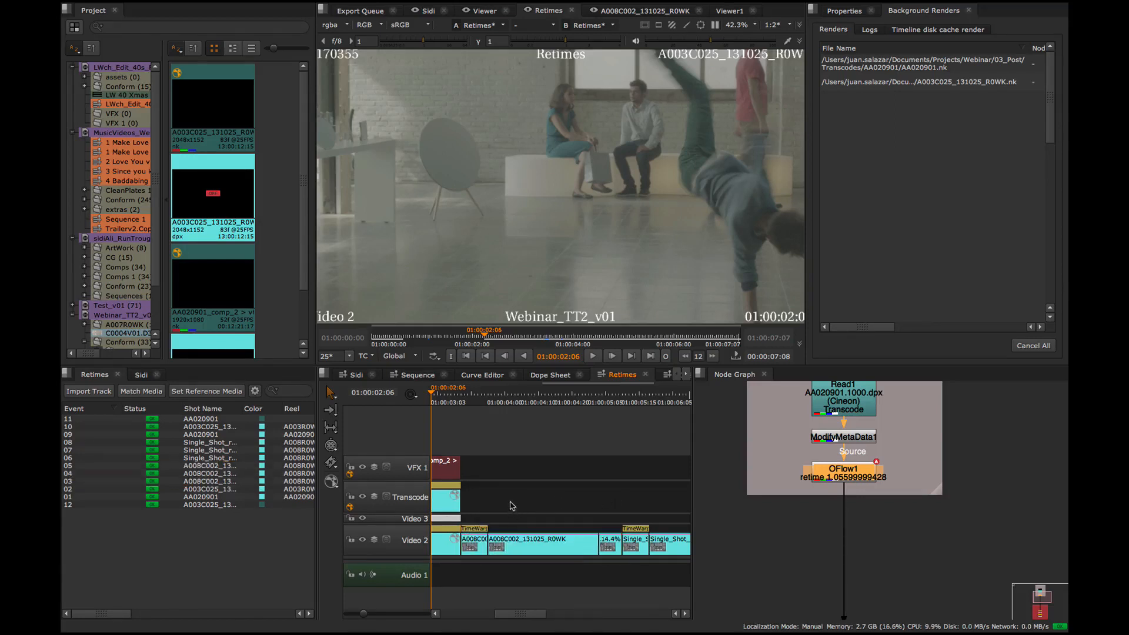
drag(531, 482, 525, 481)
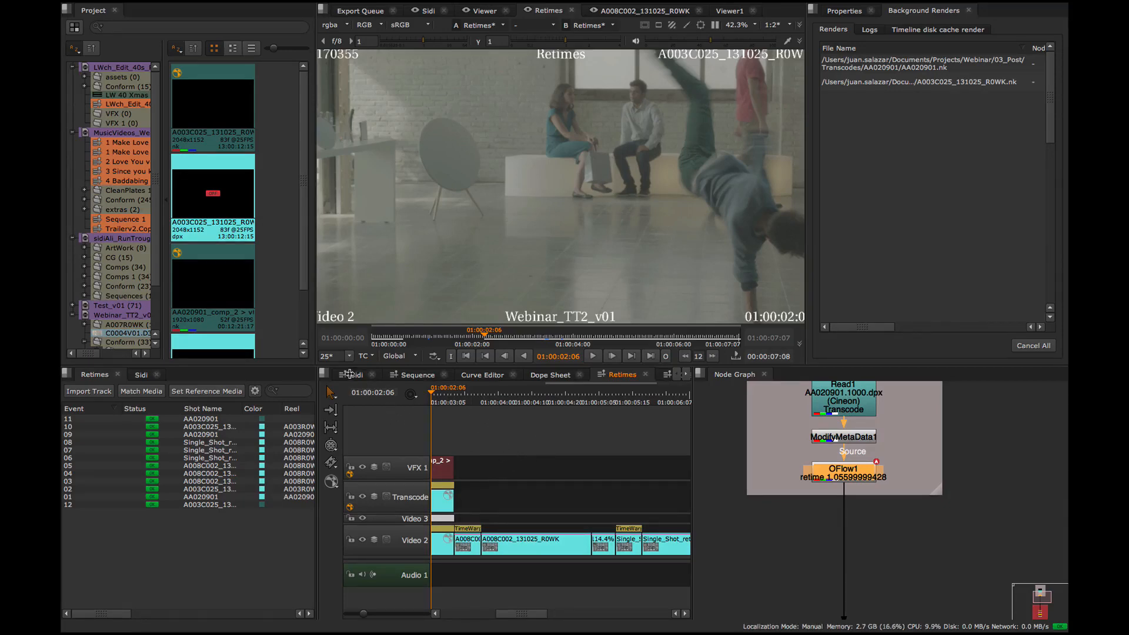
- Open the Sidi sequence and examine the run of retimed A008C002_131025_R0WK clips on its SIDI V1 track around 01:00:55:00
click(353, 376)
click(571, 463)
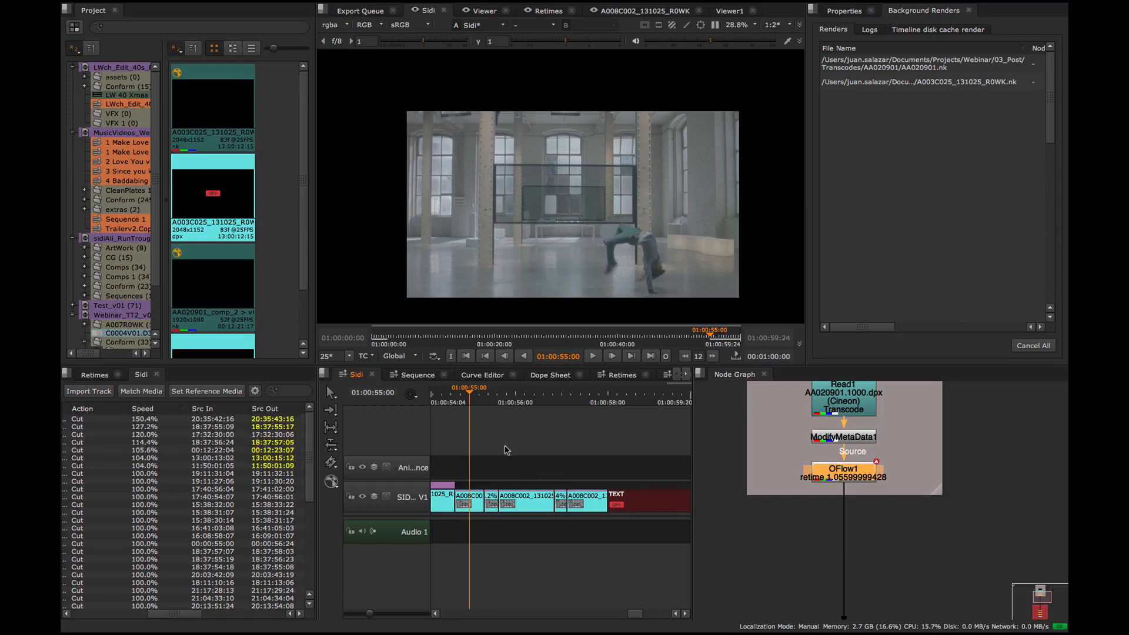
scroll(517, 471, up, 2)
scroll(528, 464, up, 2)
scroll(527, 465, up, 3)
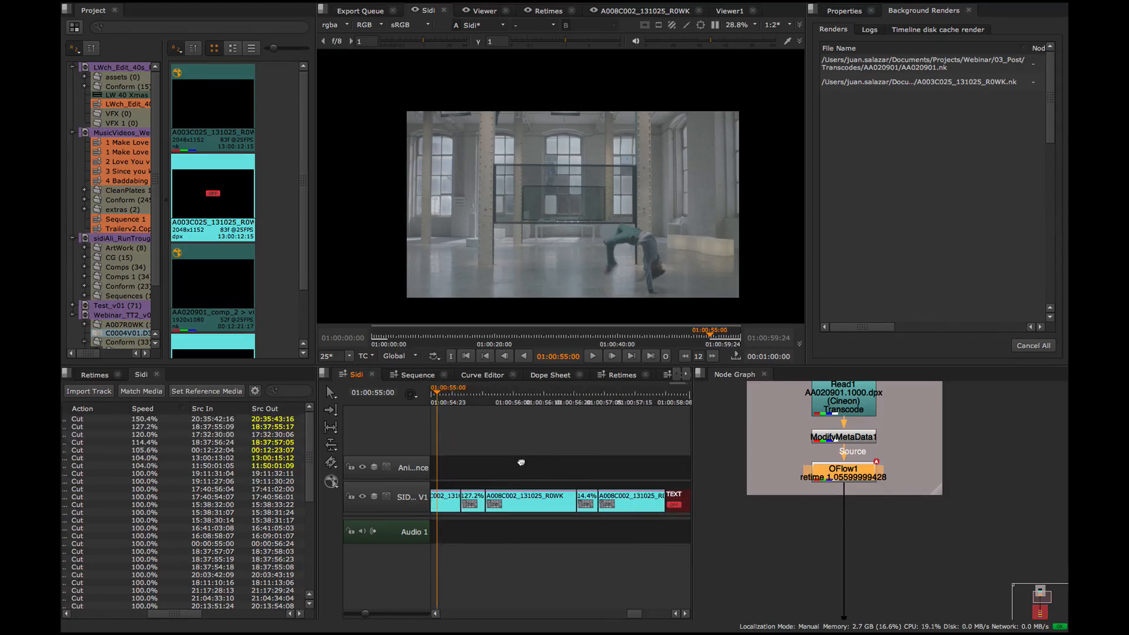
scroll(501, 450, up, 1)
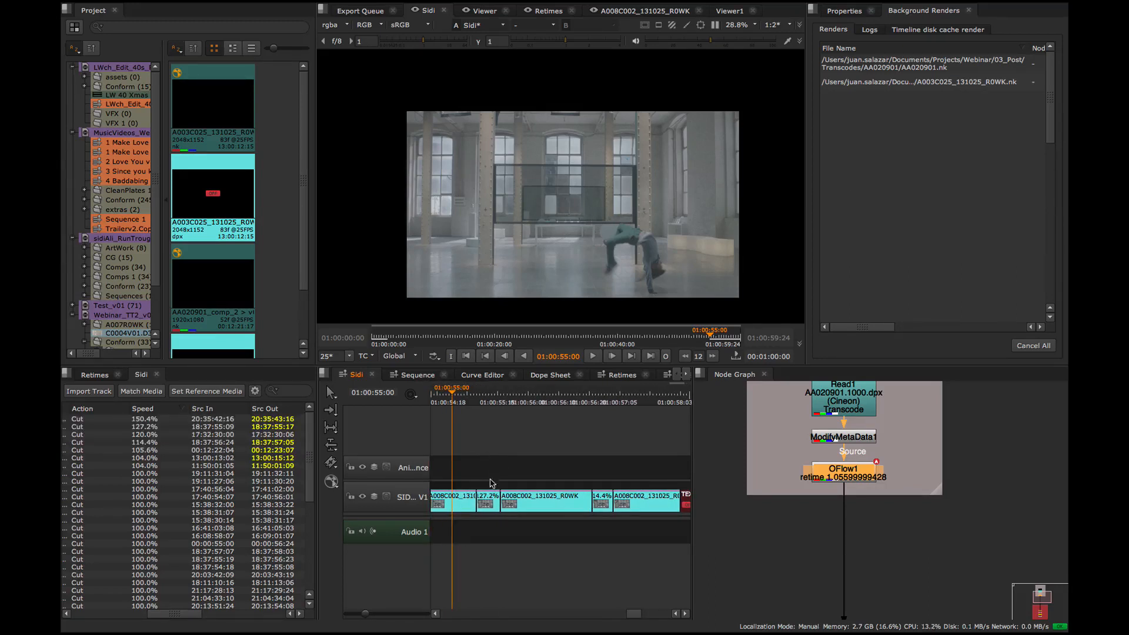
click(489, 501)
drag(479, 475, 509, 452)
click(481, 462)
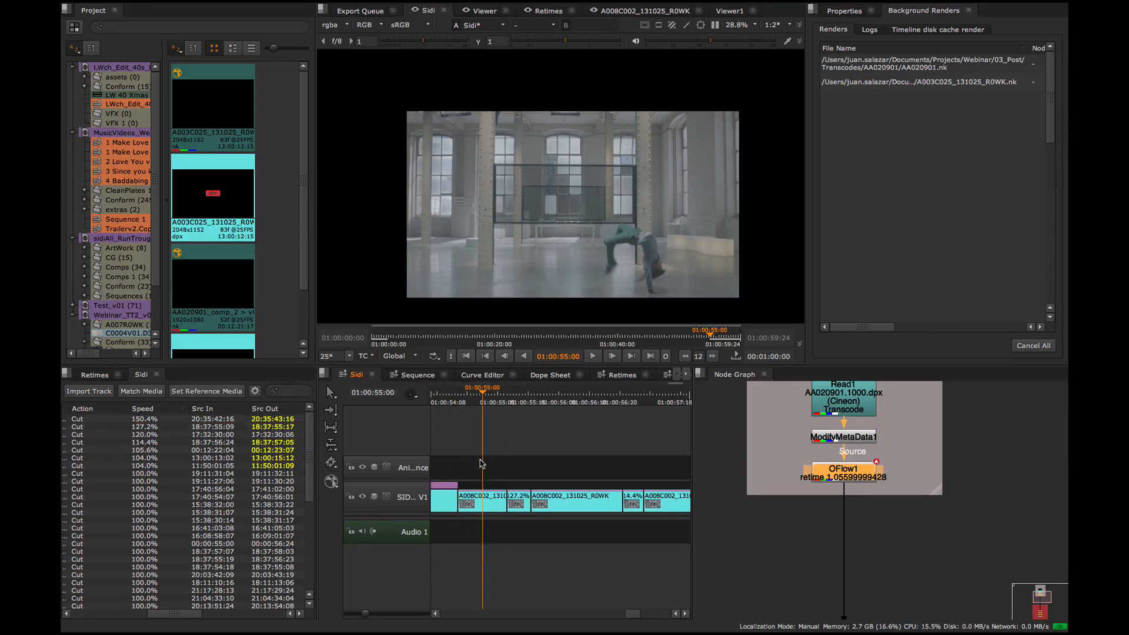
- Select the consecutive A008C002_131025_R0WK clips on the SIDI V1 track one by one, and move the playhead to 01:00:55:04
click(482, 502)
click(512, 475)
click(523, 502)
click(568, 462)
click(593, 502)
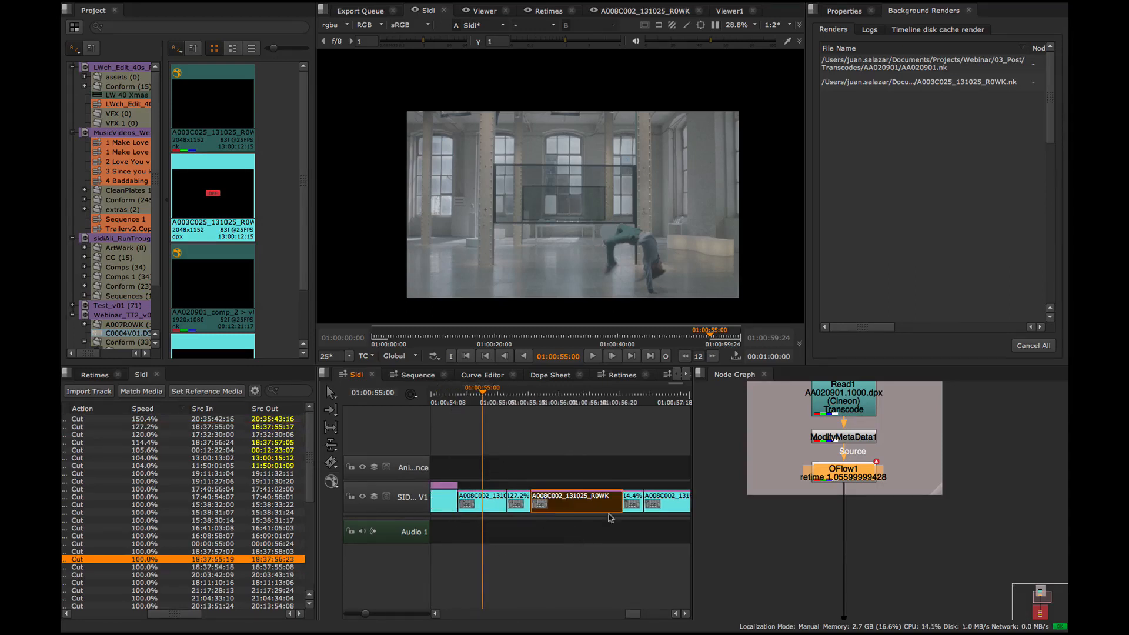
click(623, 468)
click(633, 502)
click(652, 459)
click(654, 501)
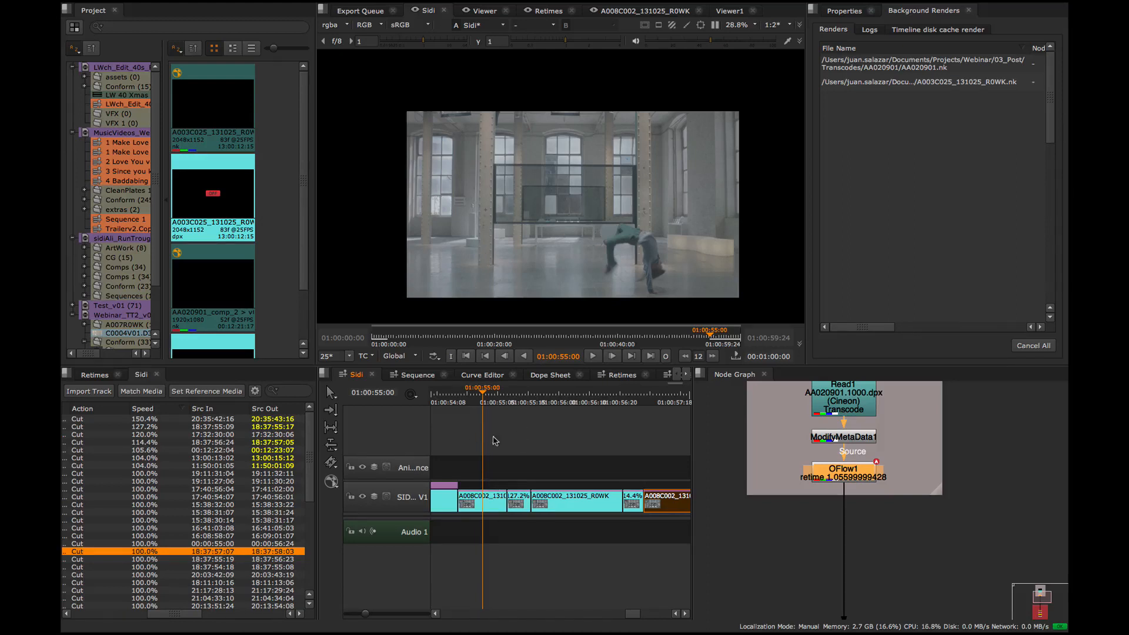
click(489, 399)
mouse_move(492, 403)
mouse_down()
mouse_move(668, 400)
mouse_move(495, 412)
mouse_up()
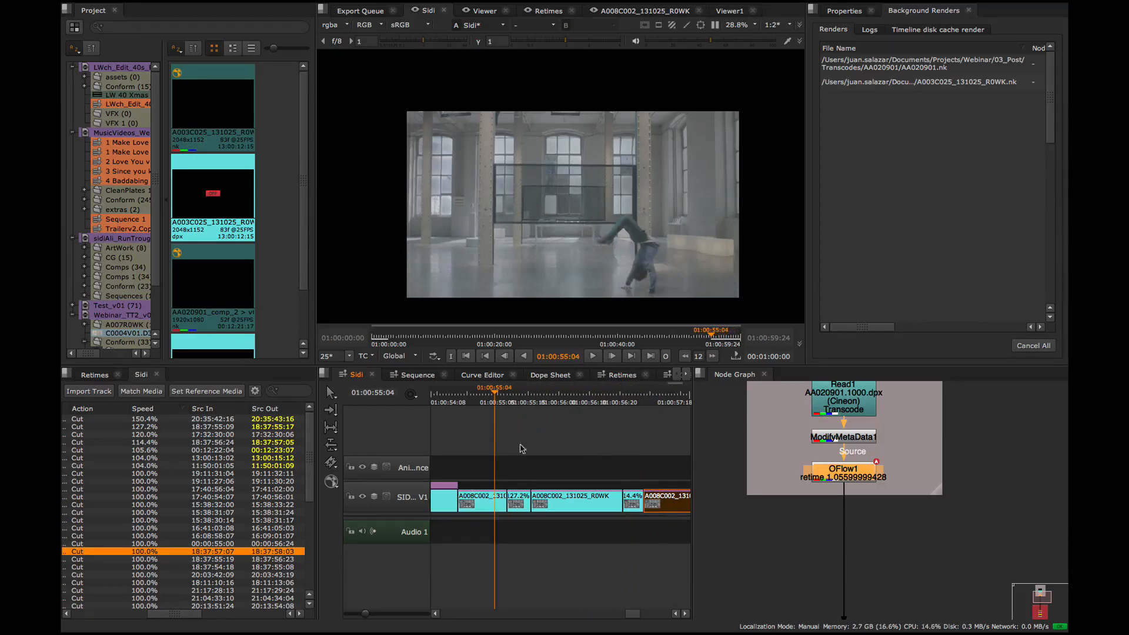
- Return to the Retimes sequence and select the three consecutive A008C002_131025_R0WK clips on the Video 2 track
click(620, 374)
drag(536, 491, 512, 483)
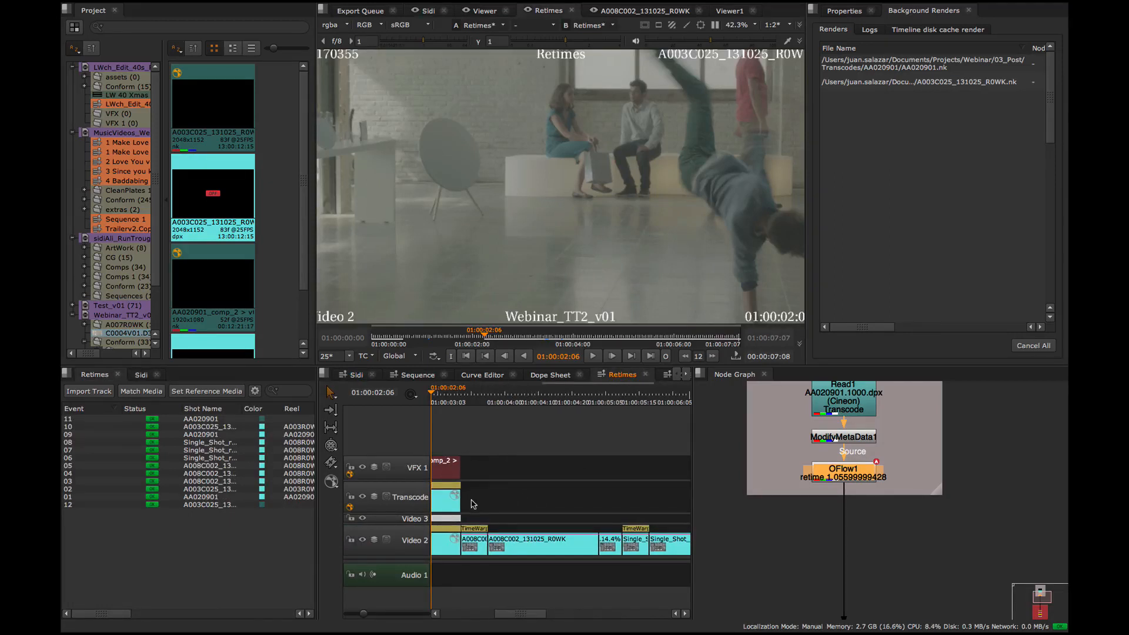
drag(472, 501, 606, 546)
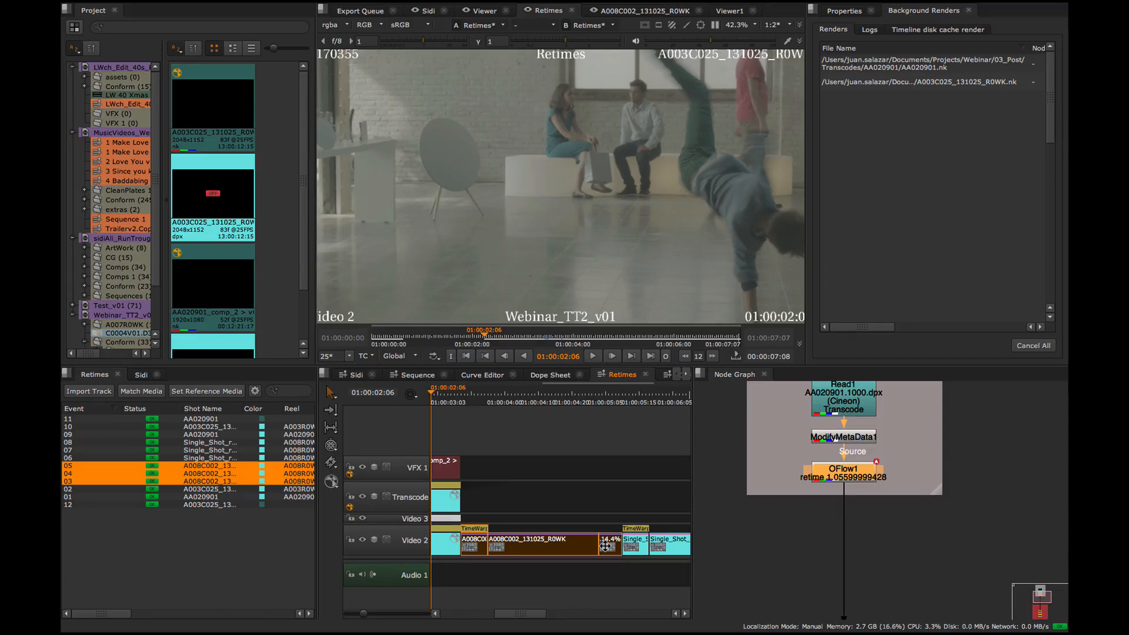
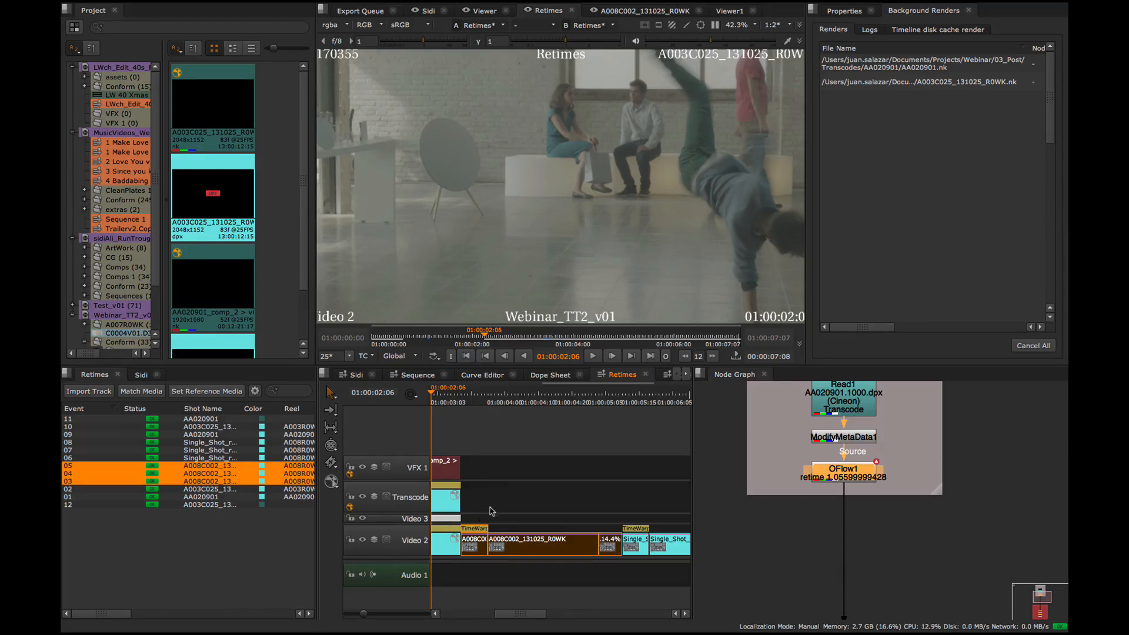
click(509, 510)
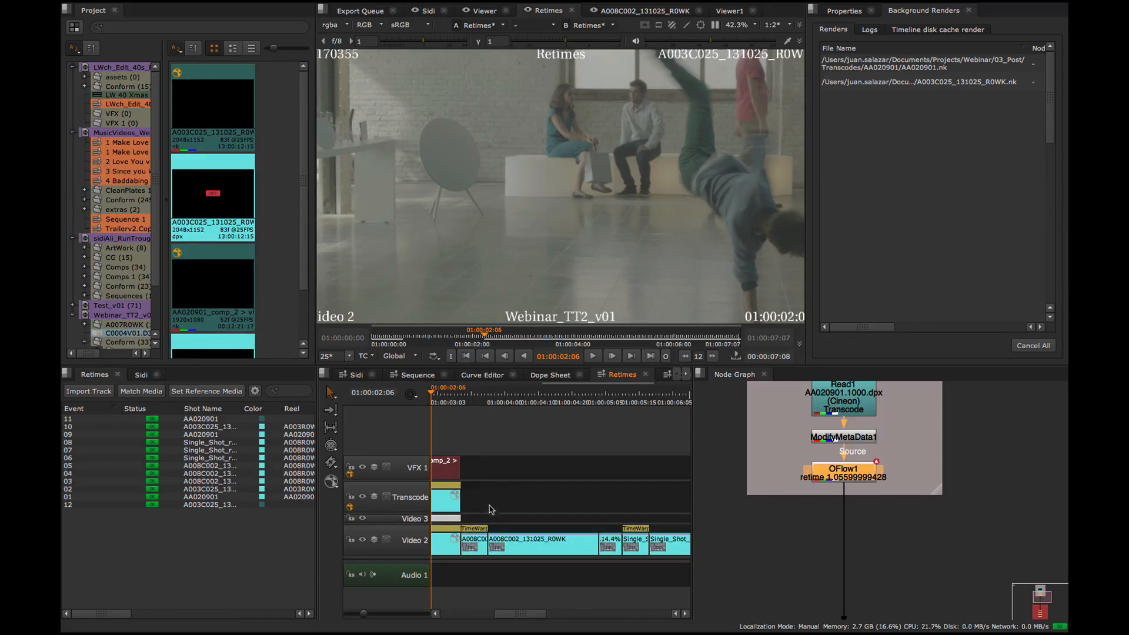
drag(474, 505, 610, 547)
drag(506, 518, 547, 510)
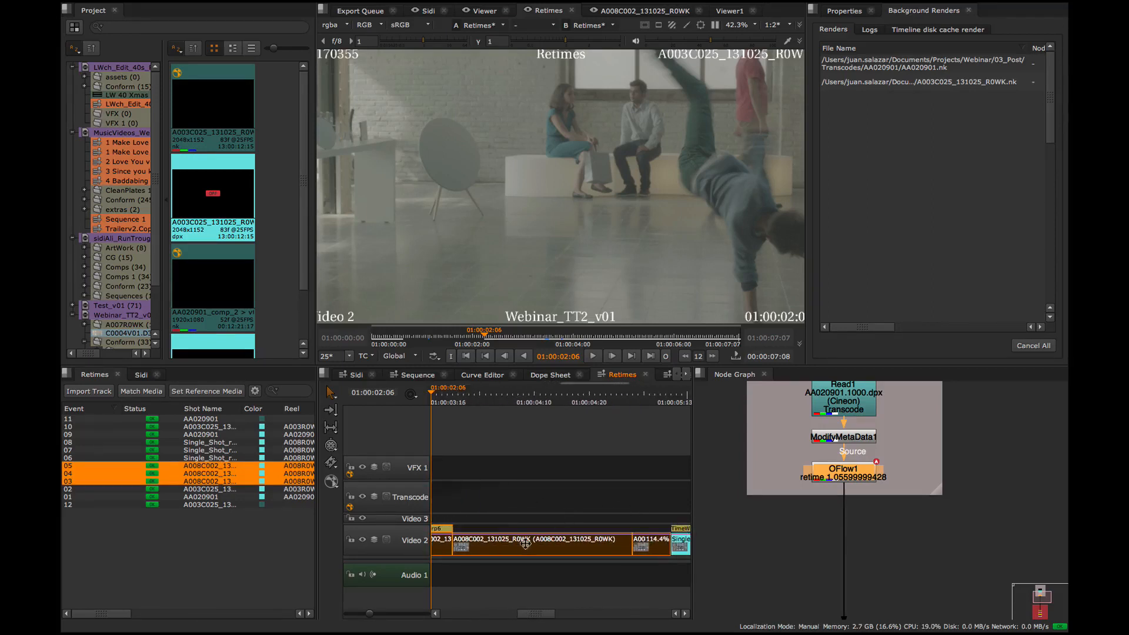
- Check each of the three A008C002_131025_R0WK clips on Video 2 individually, and reselect all three together
scroll(537, 494, down, 3)
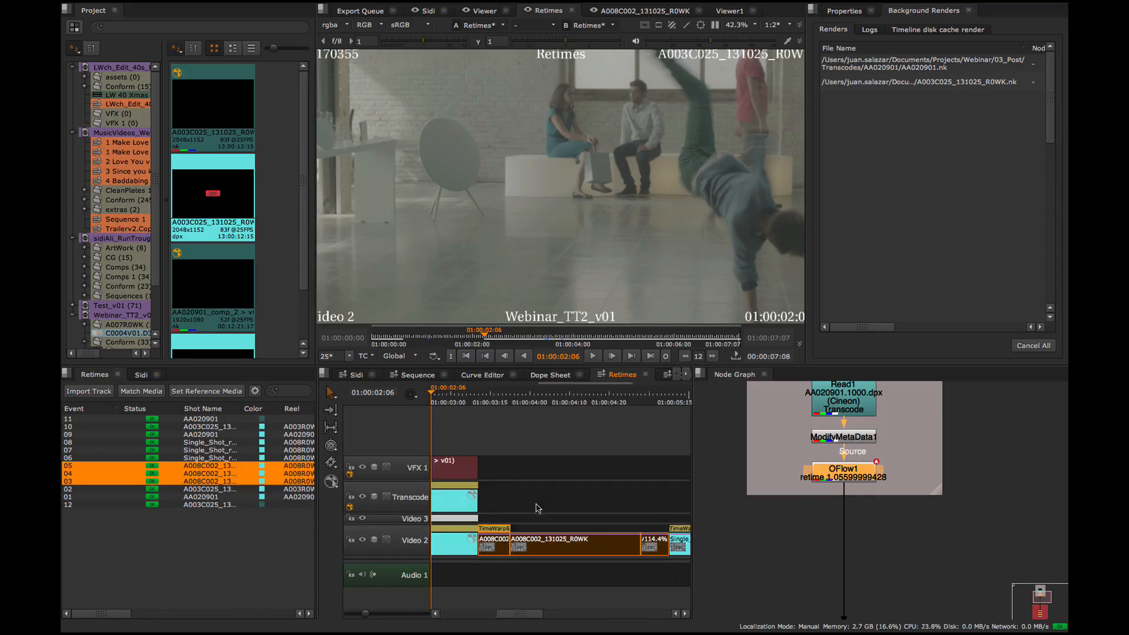
drag(547, 516, 507, 506)
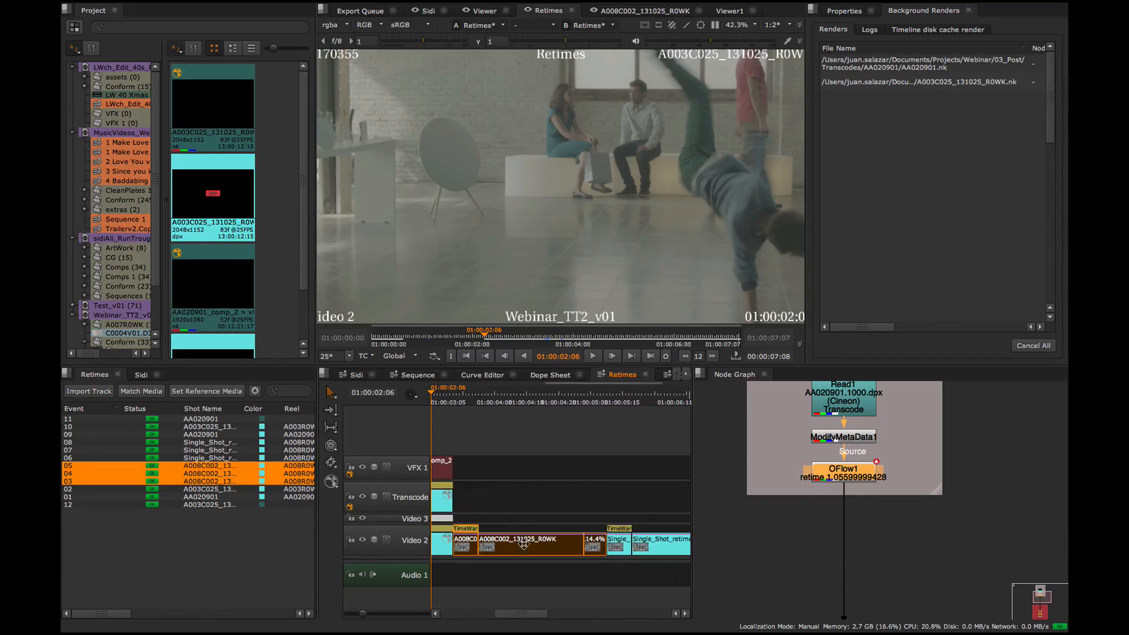
click(469, 542)
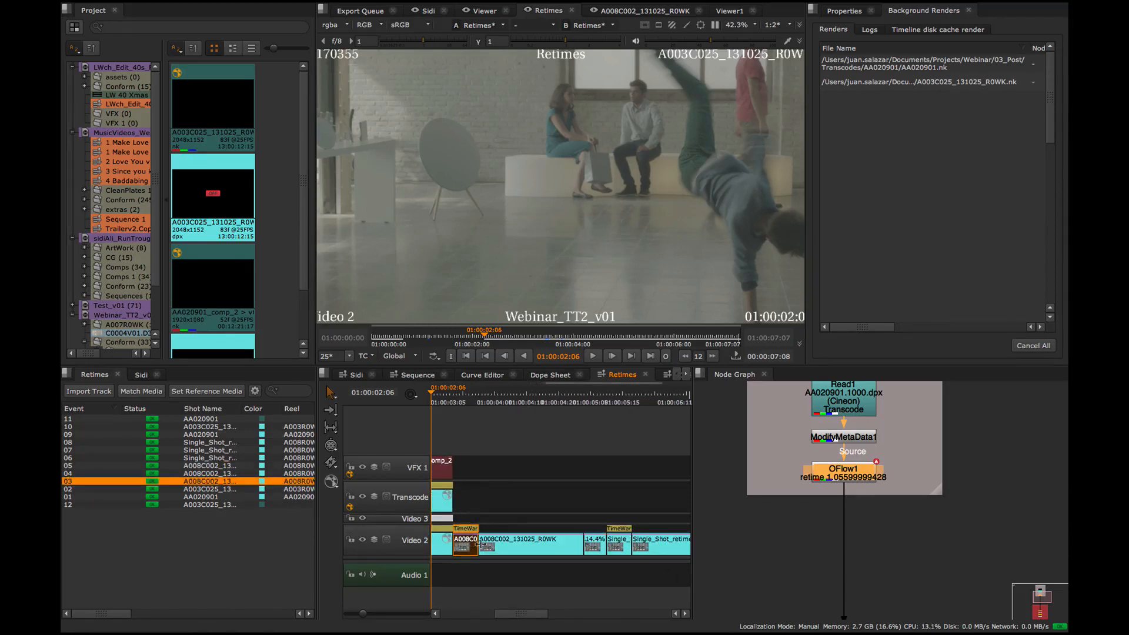
click(542, 544)
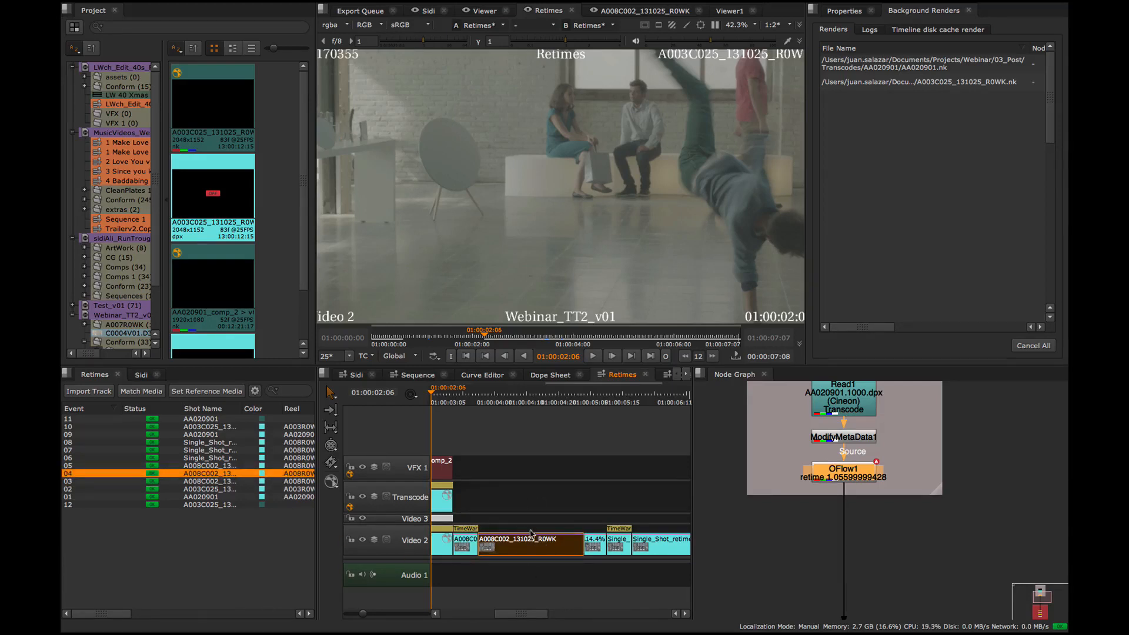
click(592, 519)
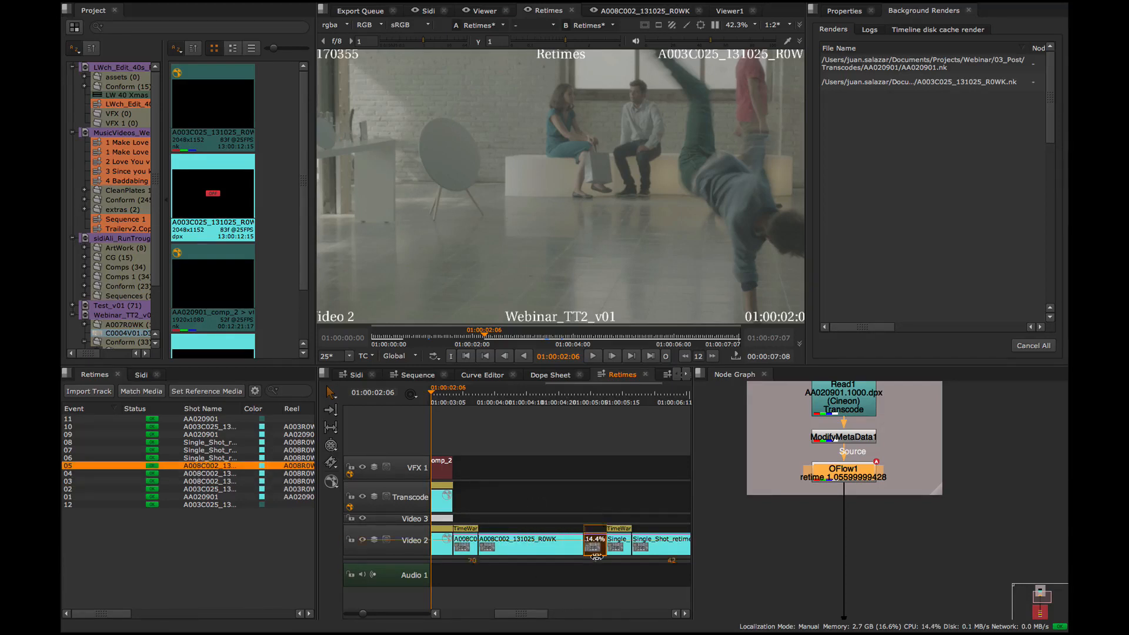
drag(587, 527, 461, 559)
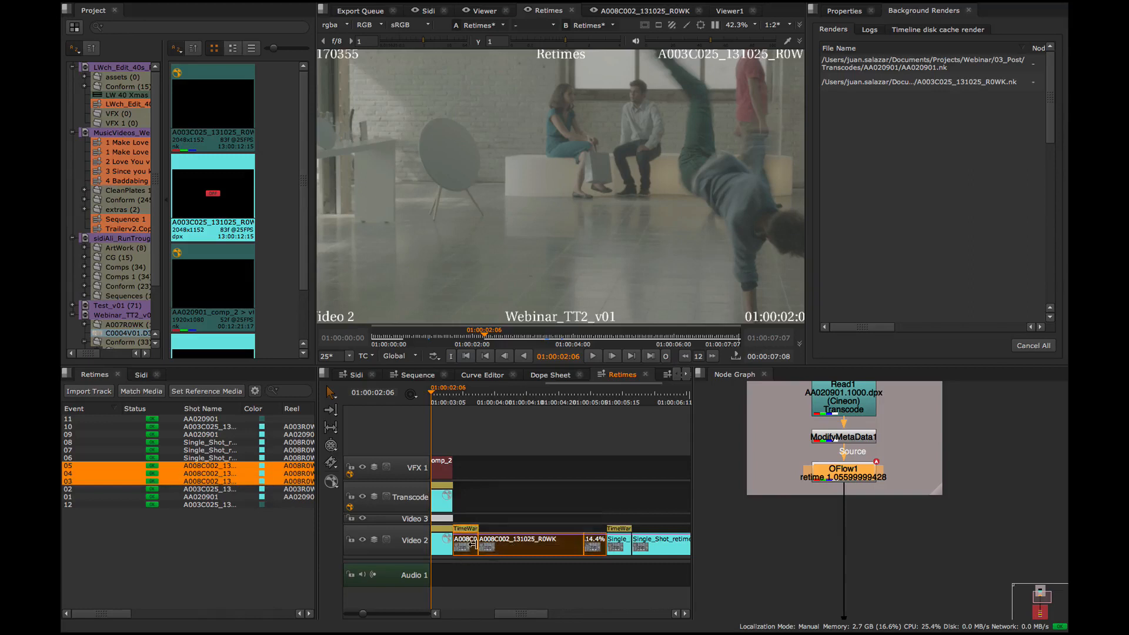
- Start Create Comp Special for the three clips with the CreateComp_Apply_retimes preset and show its Nuke Project File settings
right_click(529, 546)
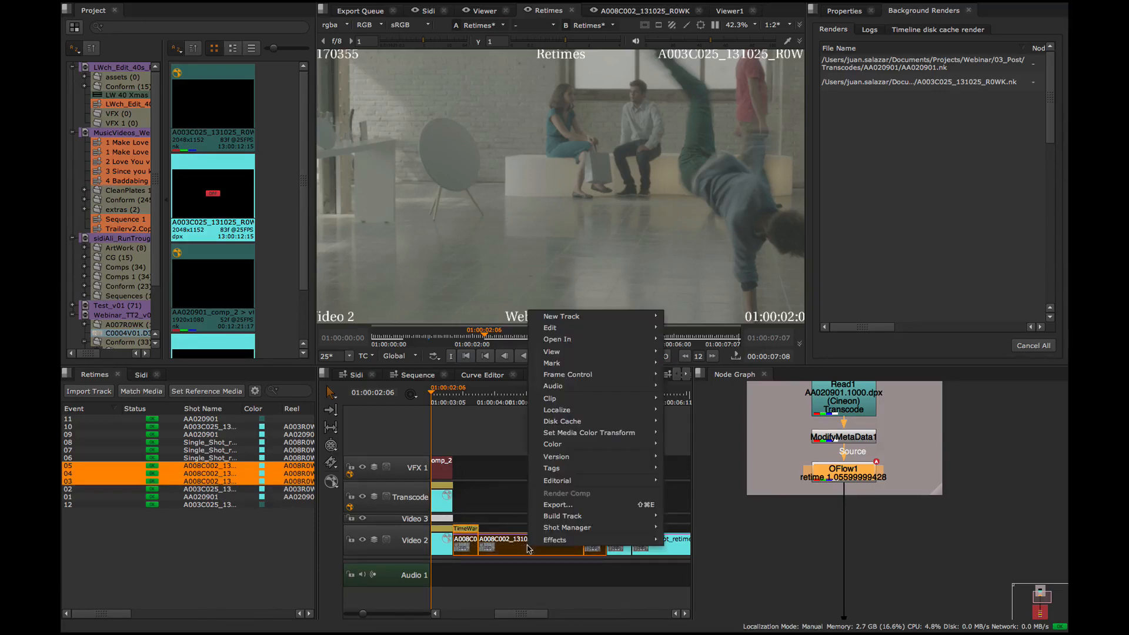
mouse_move(552, 540)
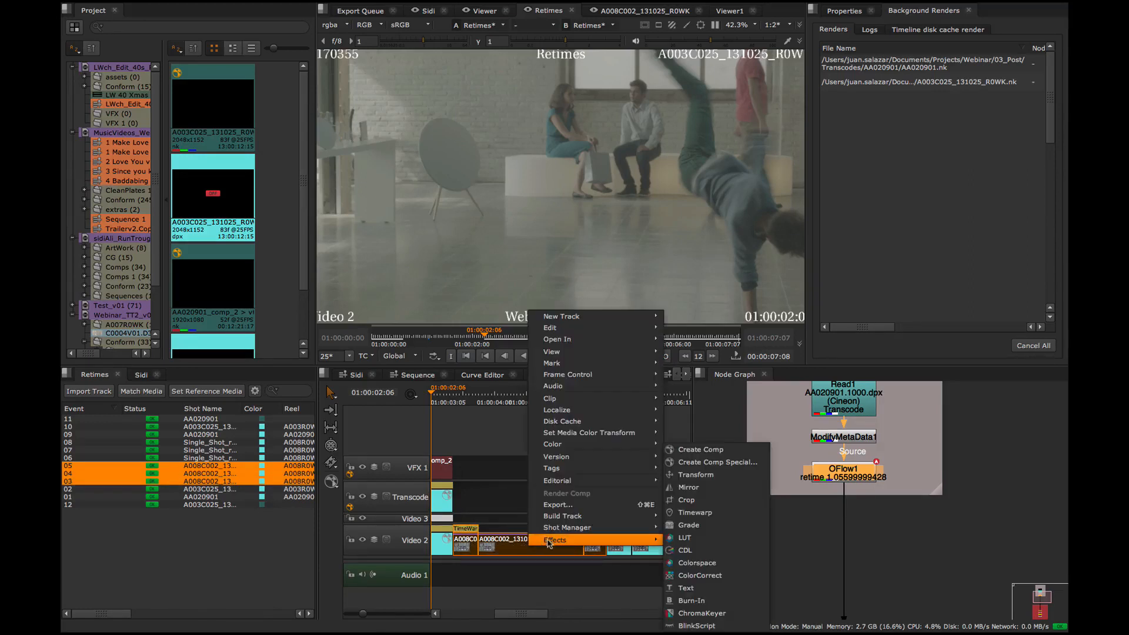
click(699, 463)
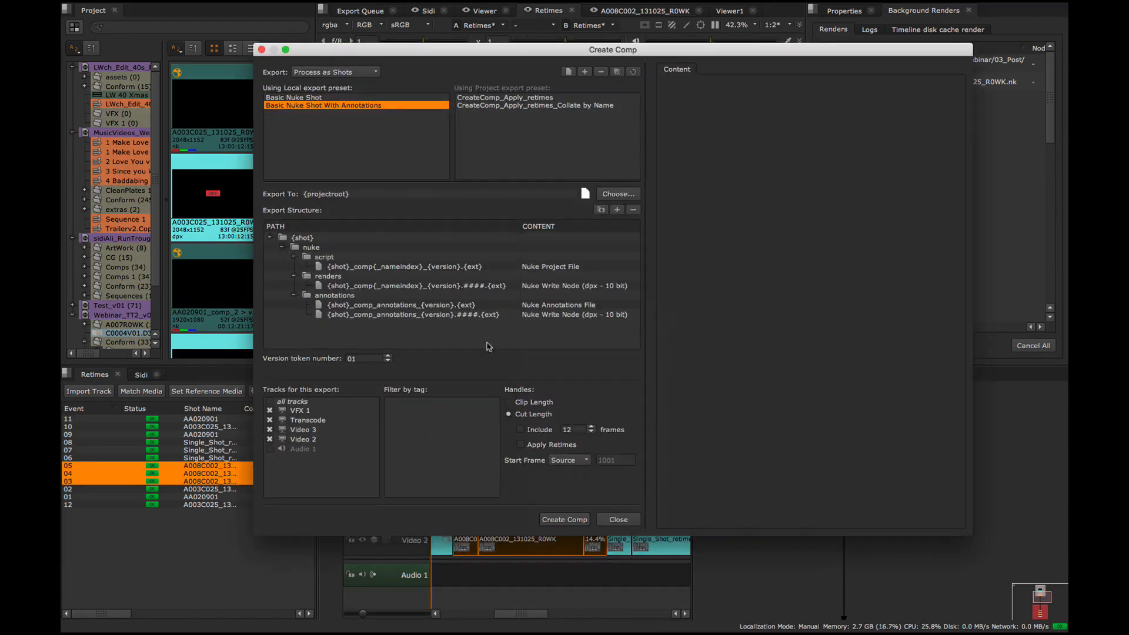
click(529, 99)
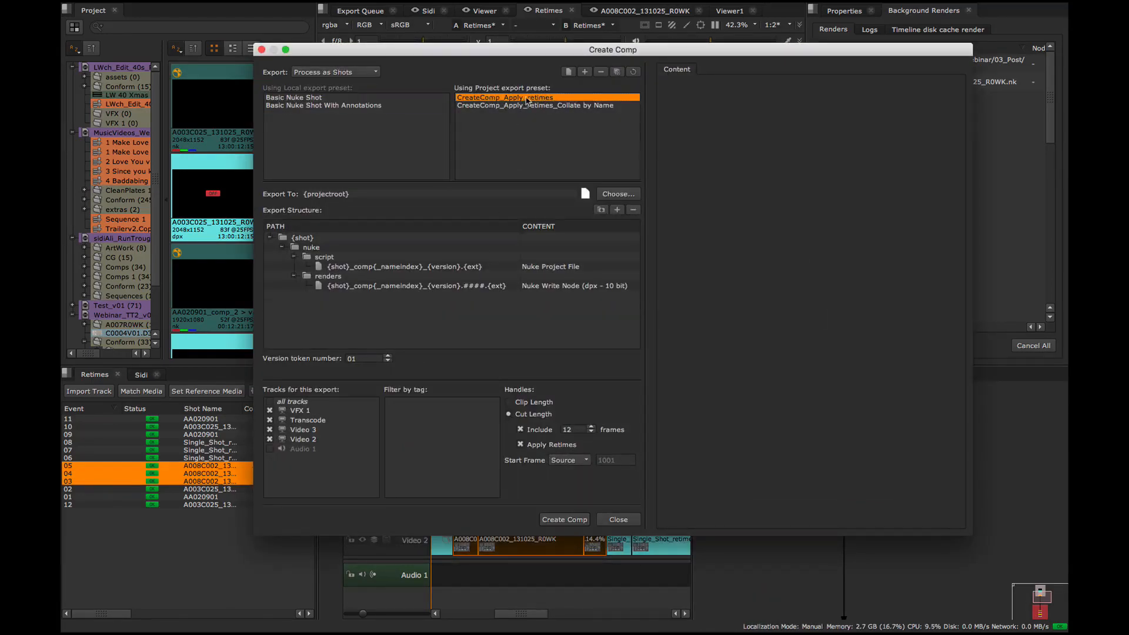
click(451, 268)
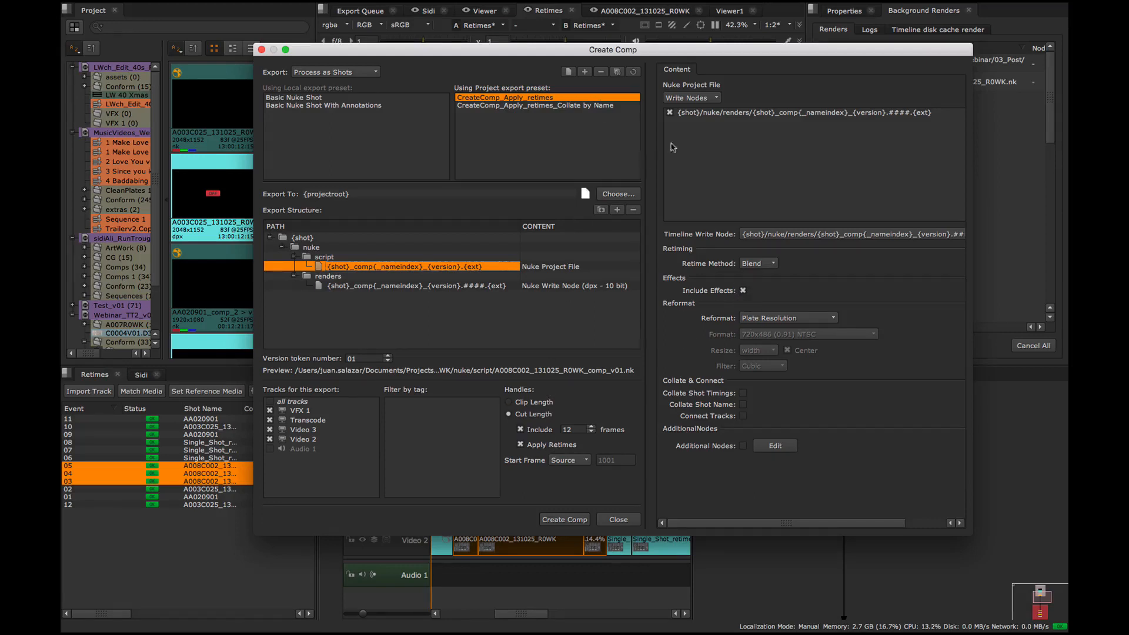
- Create a single comp across all three A008C002_131025_R0WK shots
drag(644, 50, 647, 9)
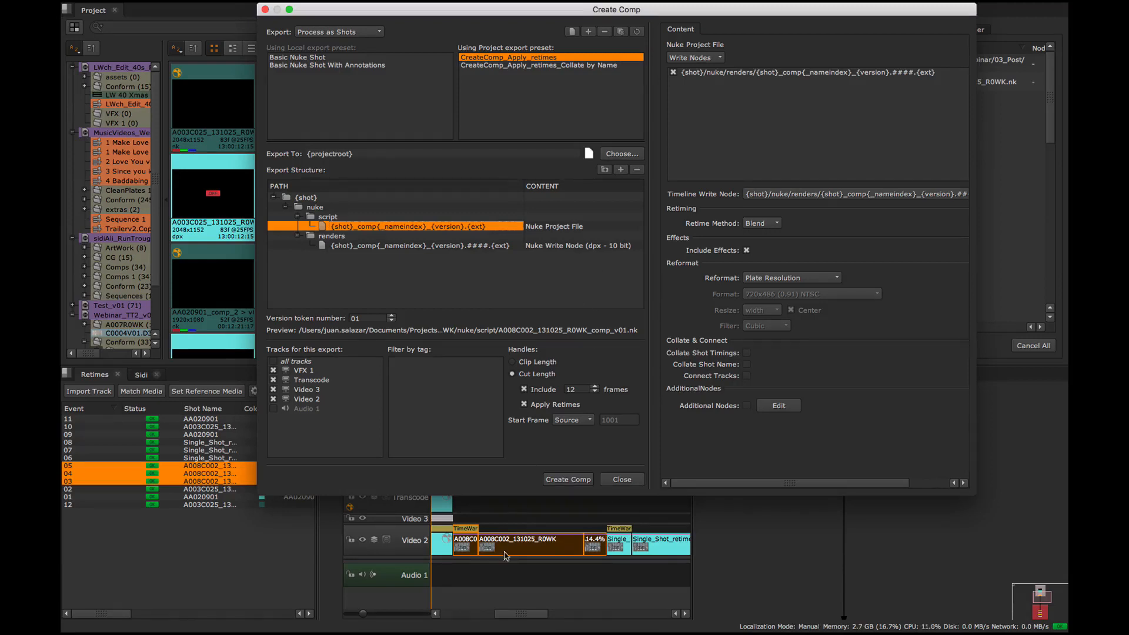
click(568, 480)
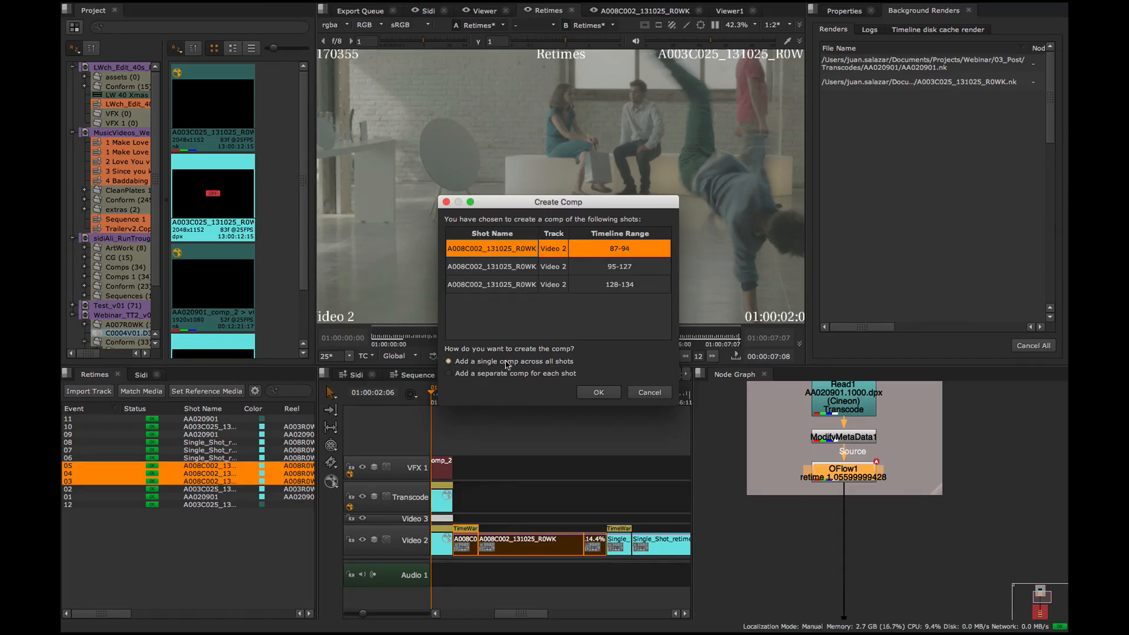
click(598, 392)
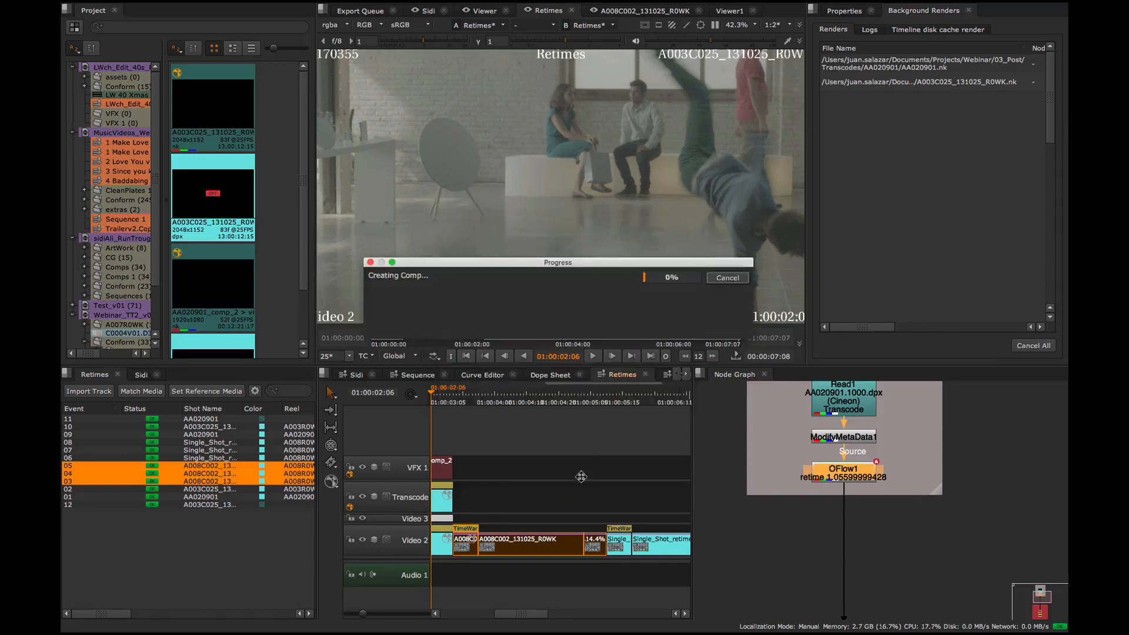
click(475, 436)
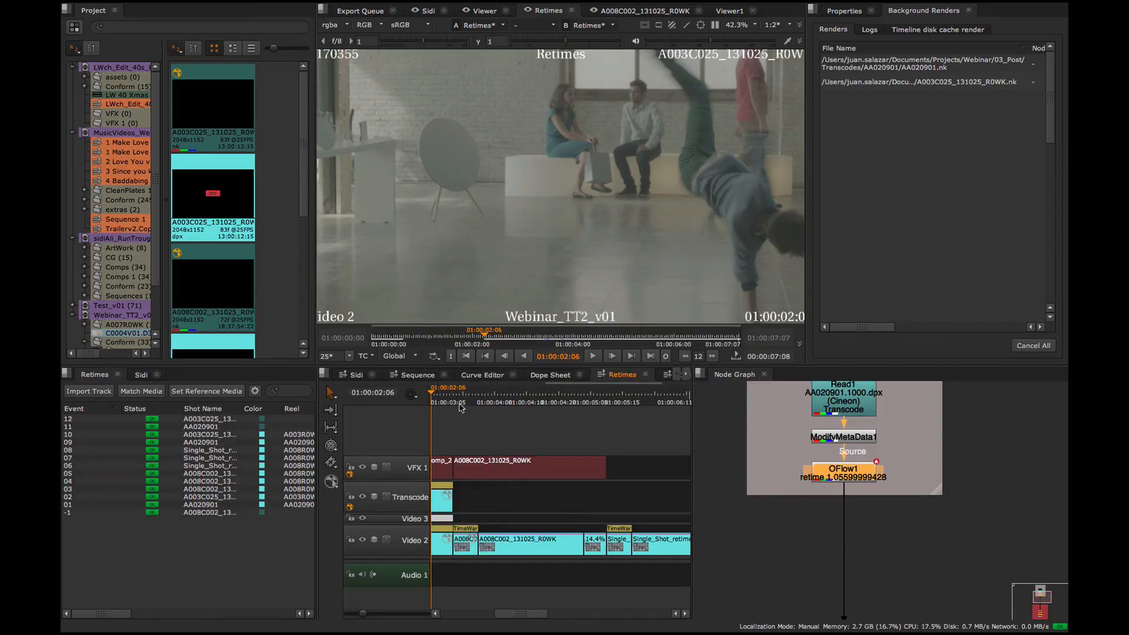
- Scrub the new A008C002_131025_R0WK comp on VFX 1 to 01:00:04:04 and open it in the Node Graph
click(463, 397)
drag(463, 399, 507, 400)
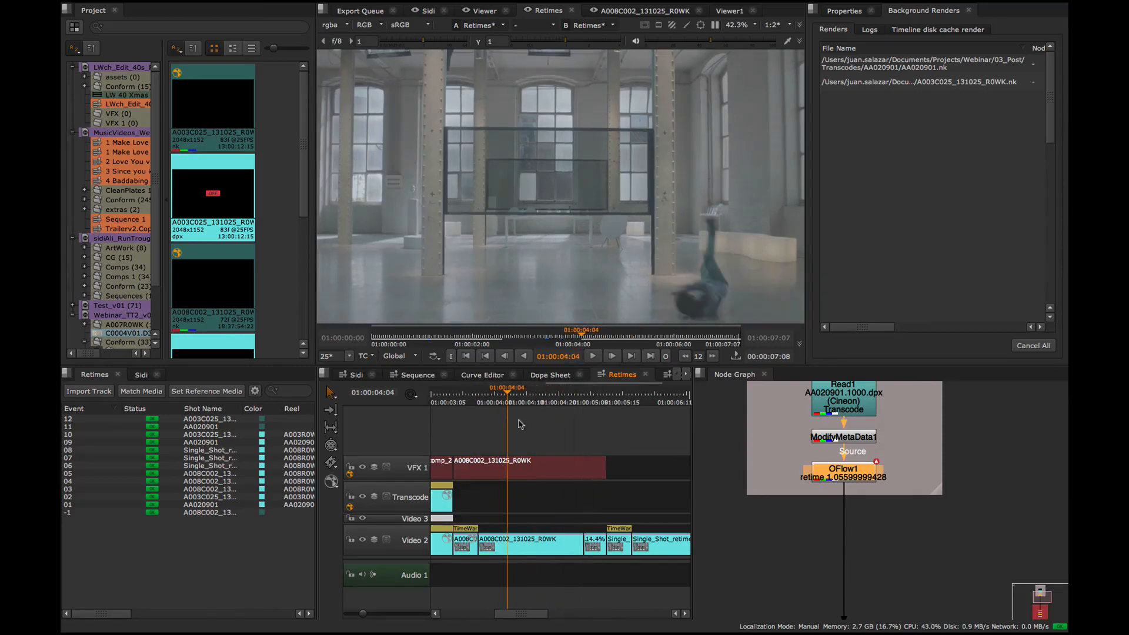
double_click(528, 467)
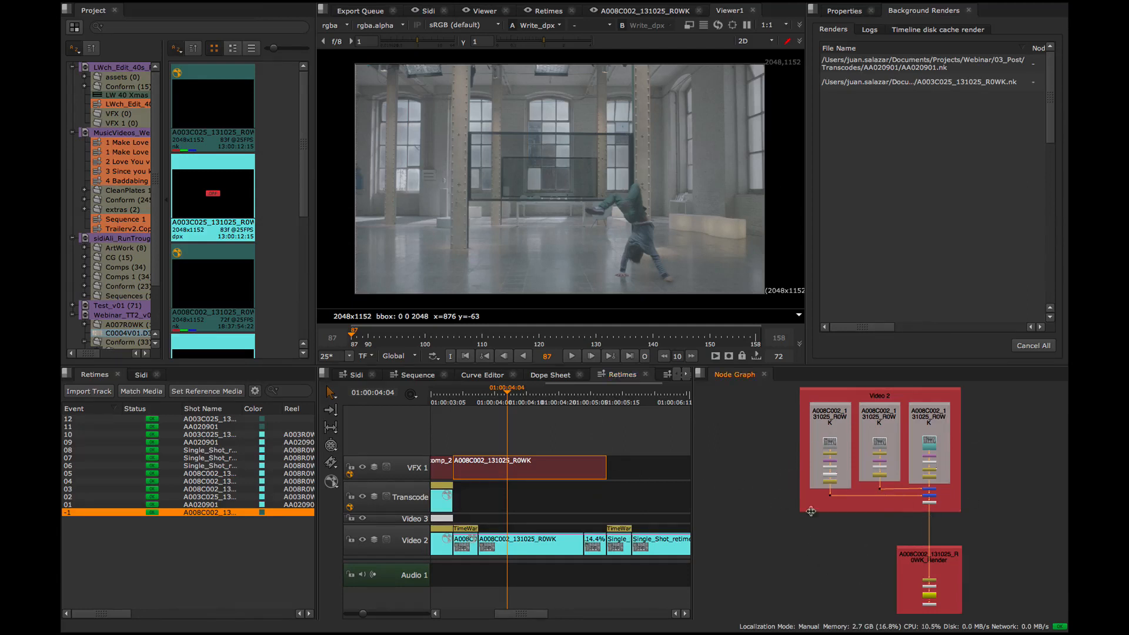
- Examine the A008C002_131025_R0WK branches in the Node Graph, and select PostageStamp1 to inspect its link and the OFlow1 retime
scroll(894, 500, up, 5)
scroll(907, 478, up, 5)
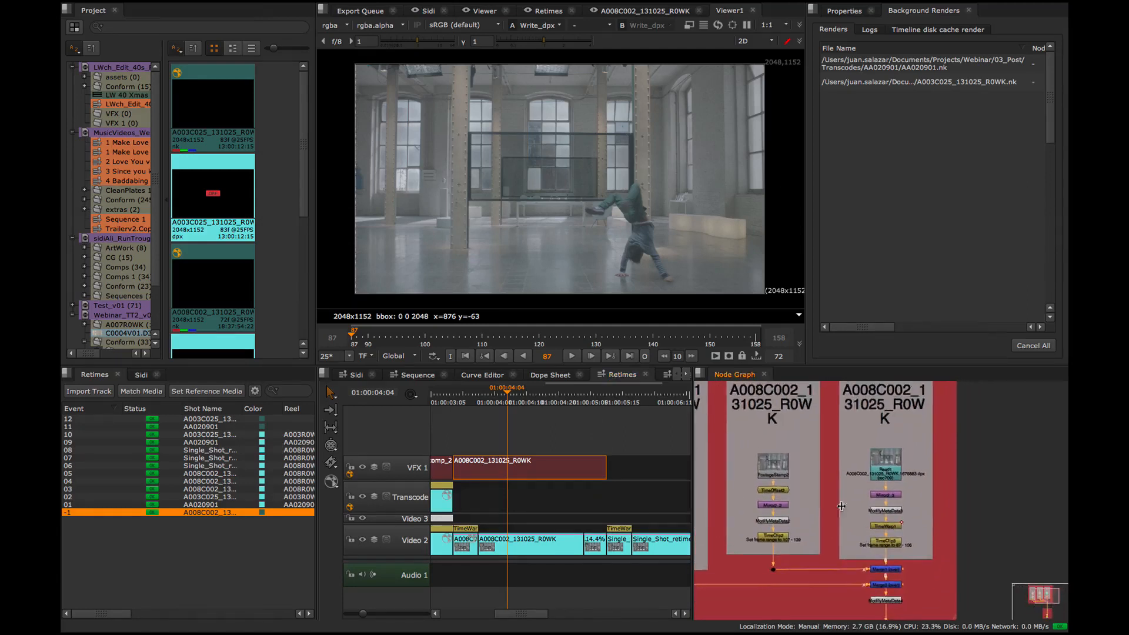
drag(918, 445, 819, 535)
drag(820, 534, 1026, 518)
drag(898, 437, 981, 477)
drag(871, 417, 756, 492)
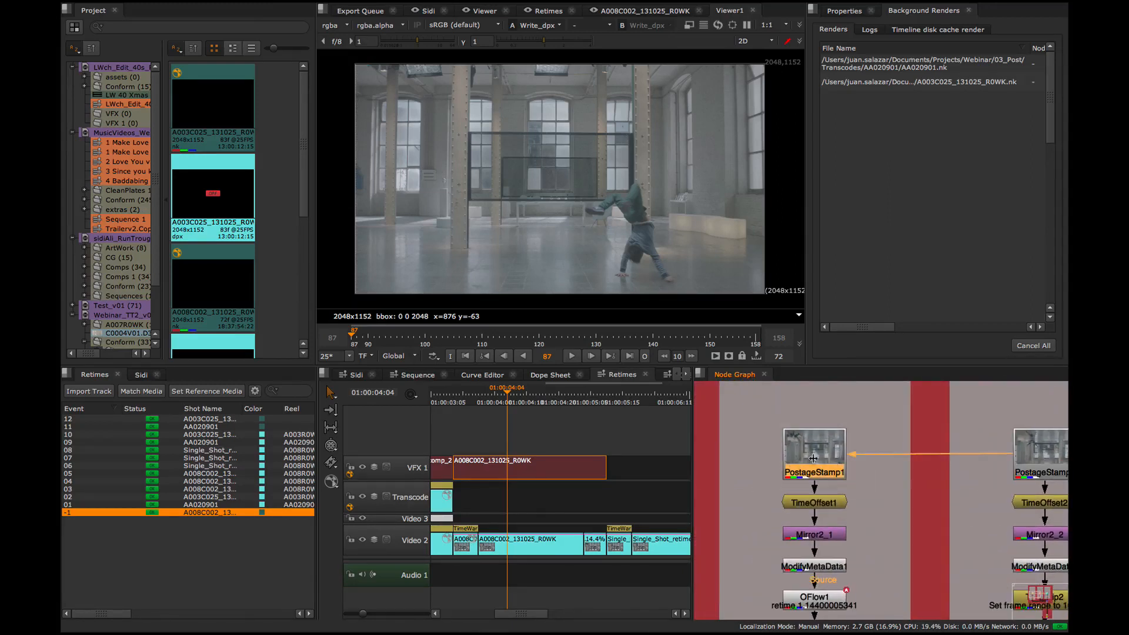
- Compare the three branches and their PostageStamp links, select the shared Read1 node, and inspect the TimeOffset and TimeClip nodes
scroll(873, 446, down, 2)
scroll(915, 468, down, 2)
scroll(915, 468, down, 2)
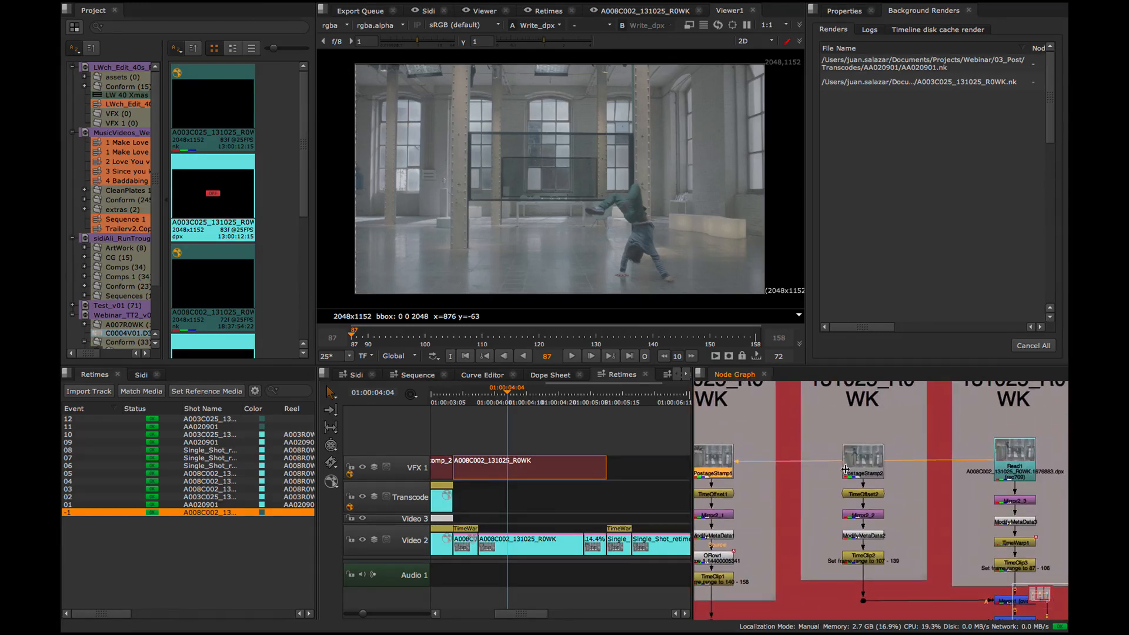
scroll(876, 478, down, 2)
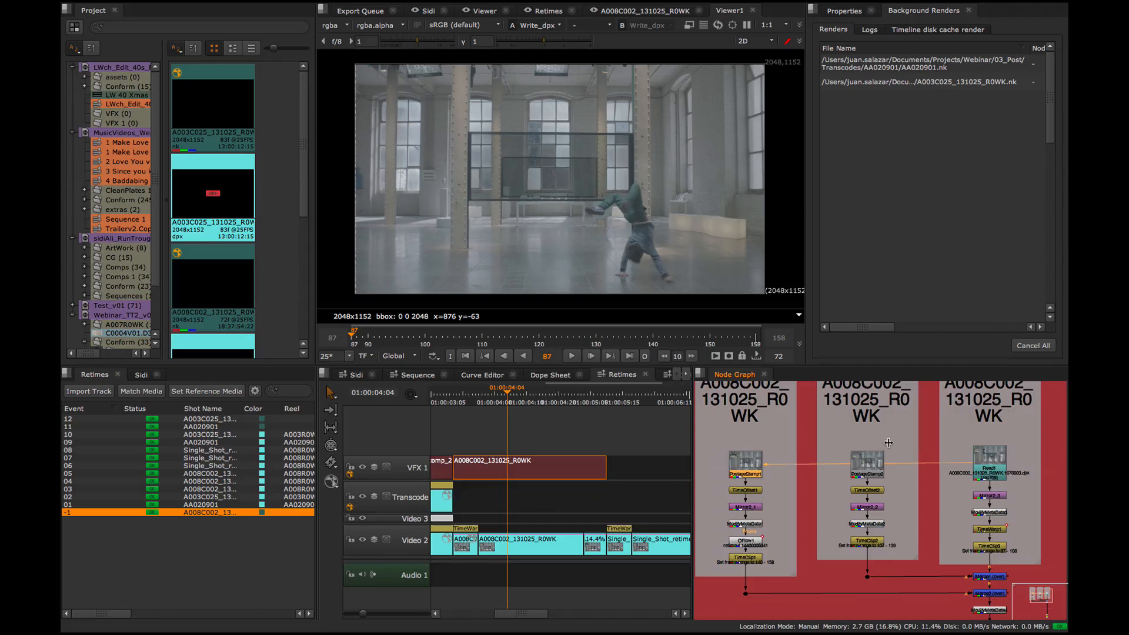
drag(900, 439, 814, 480)
drag(784, 426, 711, 491)
click(1003, 462)
scroll(930, 457, down, 1)
scroll(929, 457, up, 4)
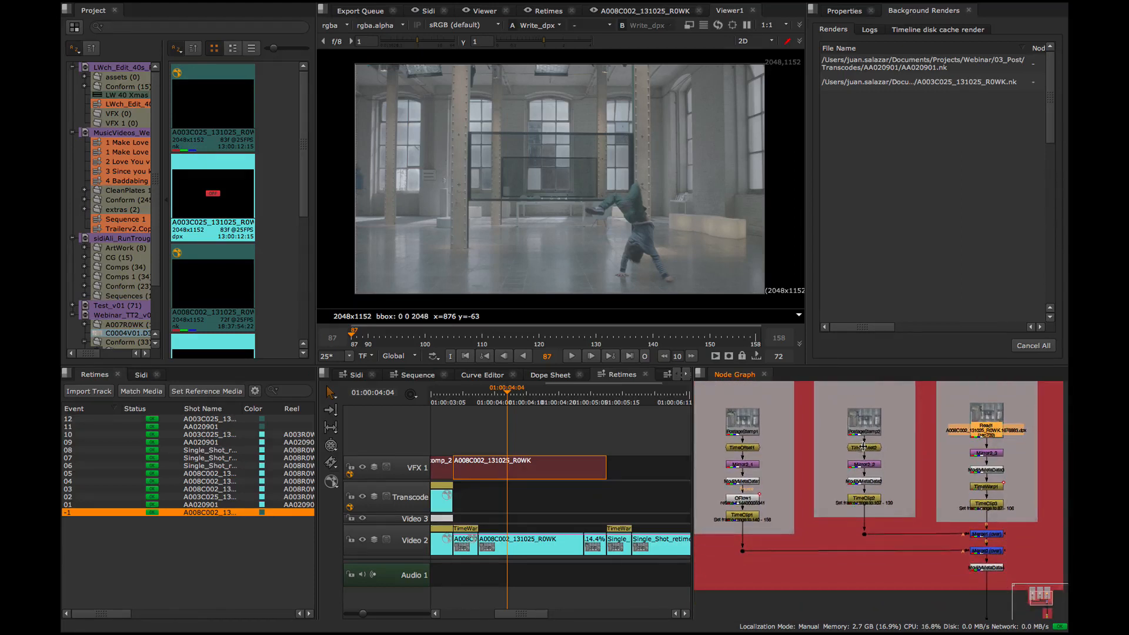
scroll(960, 470, down, 2)
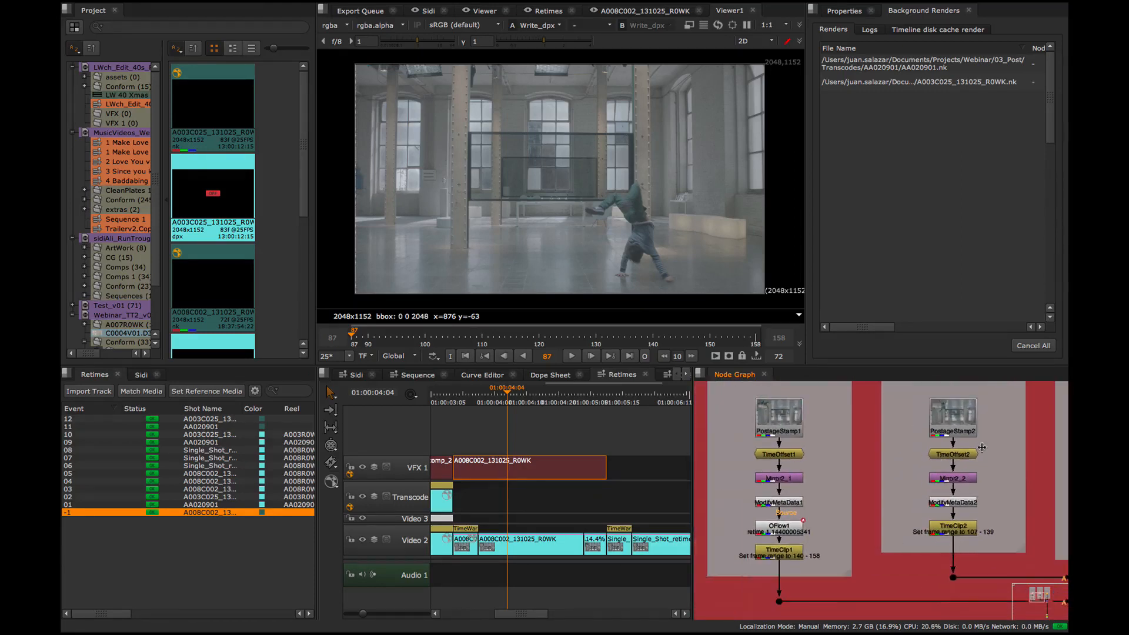
- Inspect the TimeOffset nodes of the PostageStamp branches and the TimeWarp1 and TimeClip3 nodes below the shared Read1
click(956, 454)
click(778, 454)
scroll(956, 466, right, 8)
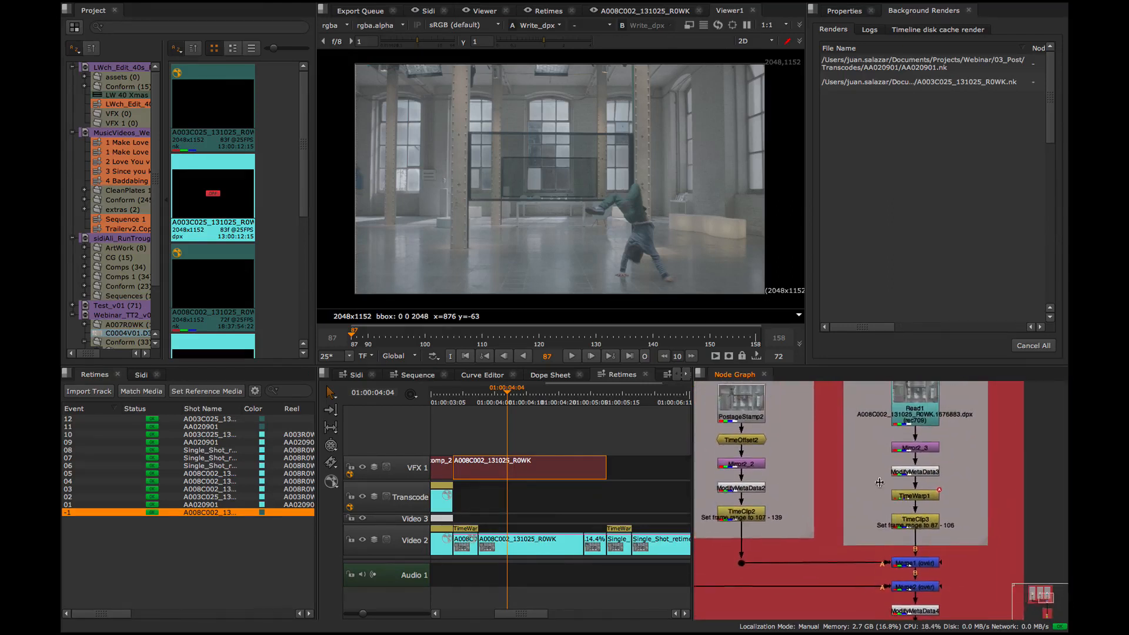
scroll(879, 482, up, 2)
scroll(909, 501, up, 2)
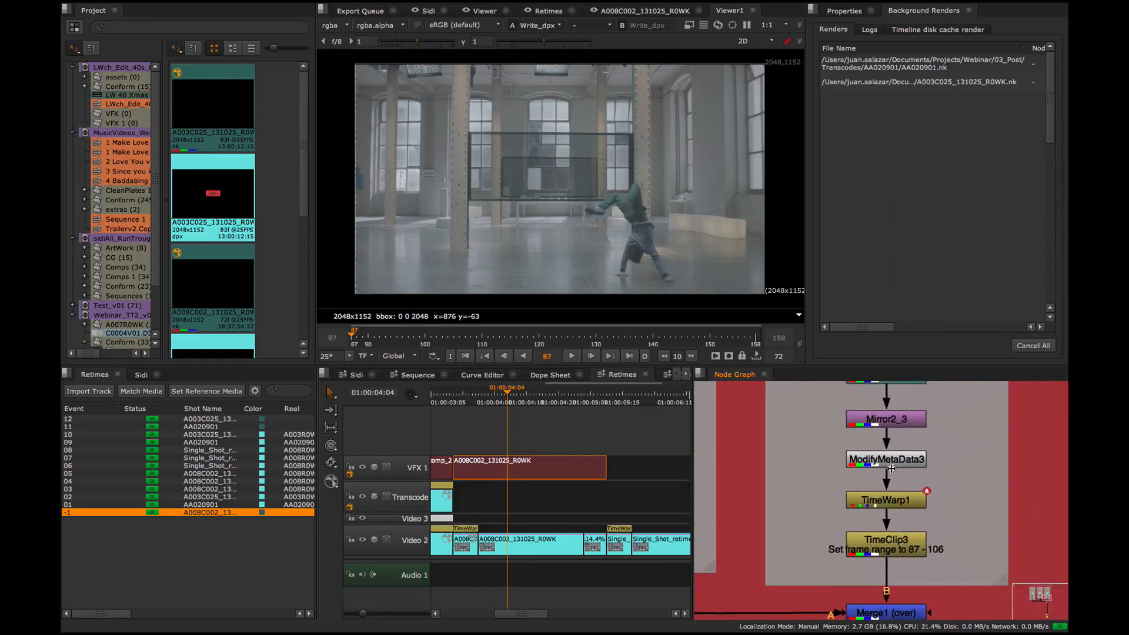
click(909, 501)
scroll(900, 500, down, 3)
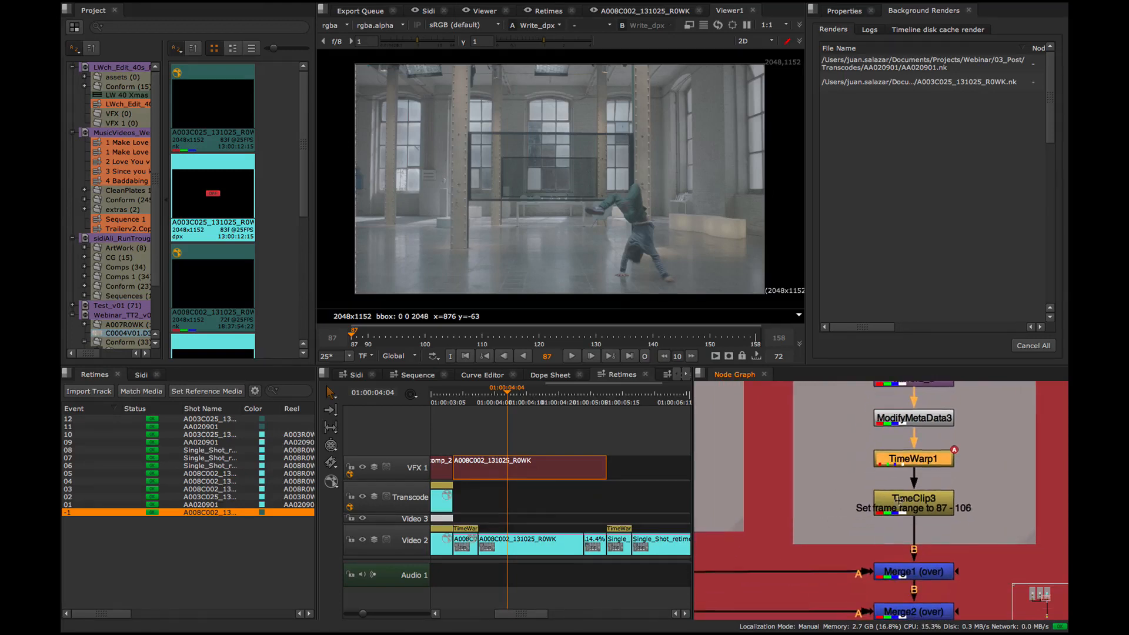
click(932, 508)
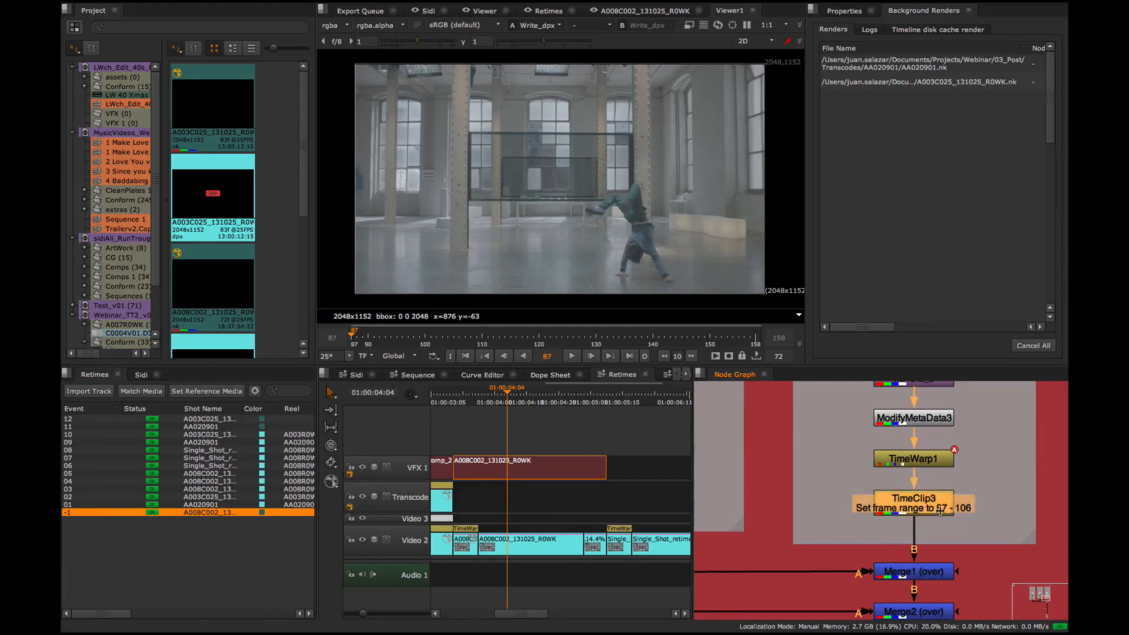
scroll(907, 512, down, 2)
- Compare the two PostageStamp branches, selecting Mirror2_2 in one and the OFlow1 retime in the other
scroll(917, 488, left, 5)
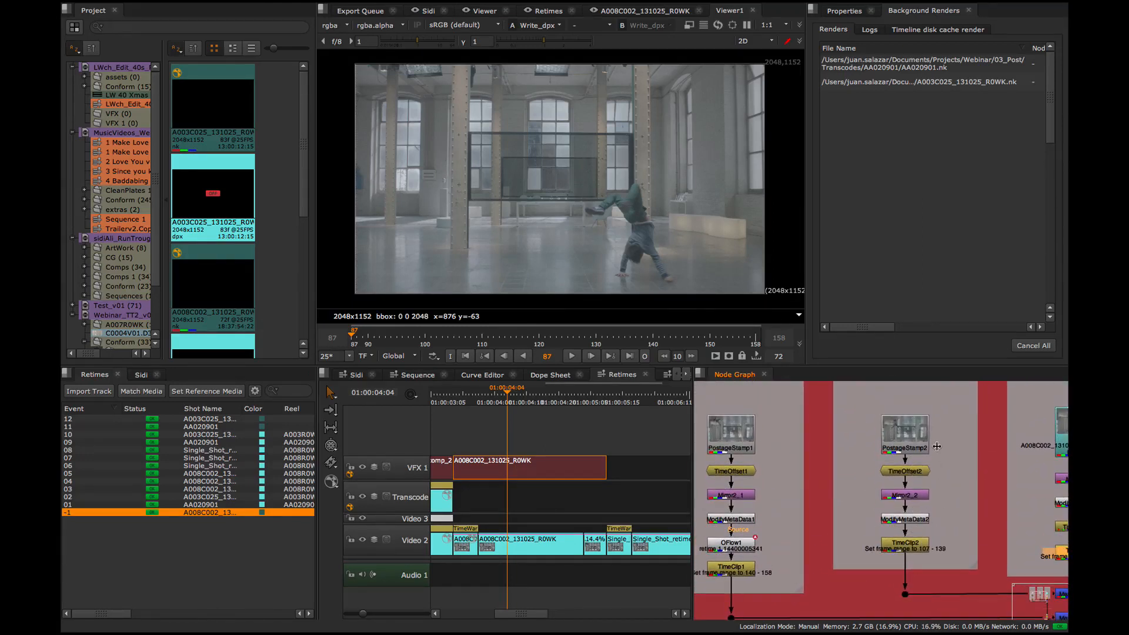
click(938, 458)
drag(946, 484, 866, 513)
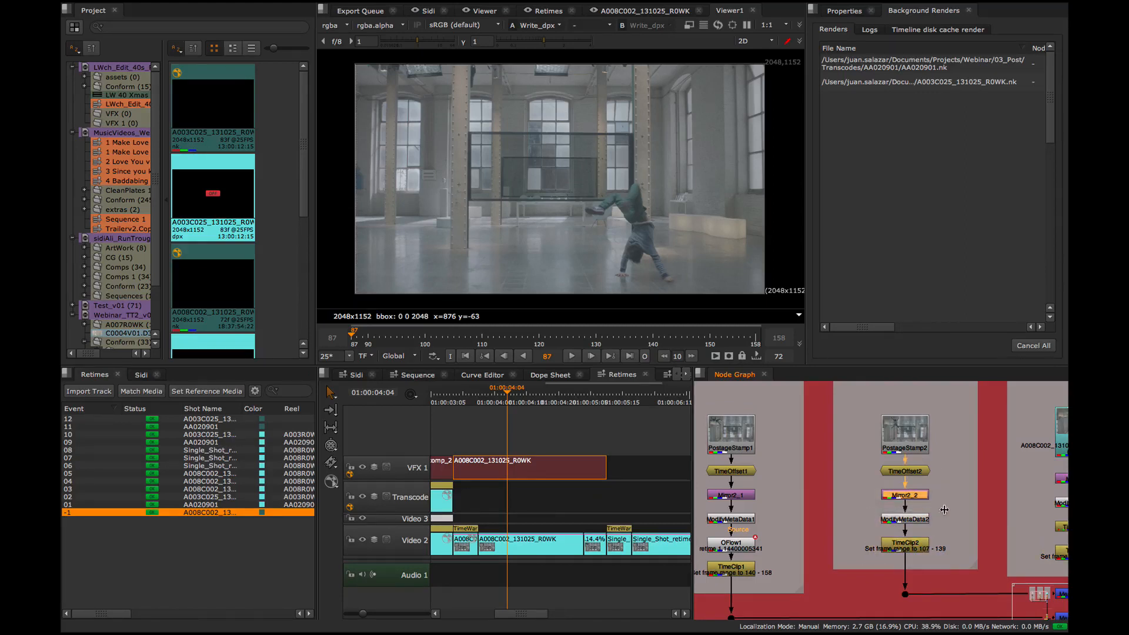
scroll(859, 470, left, 5)
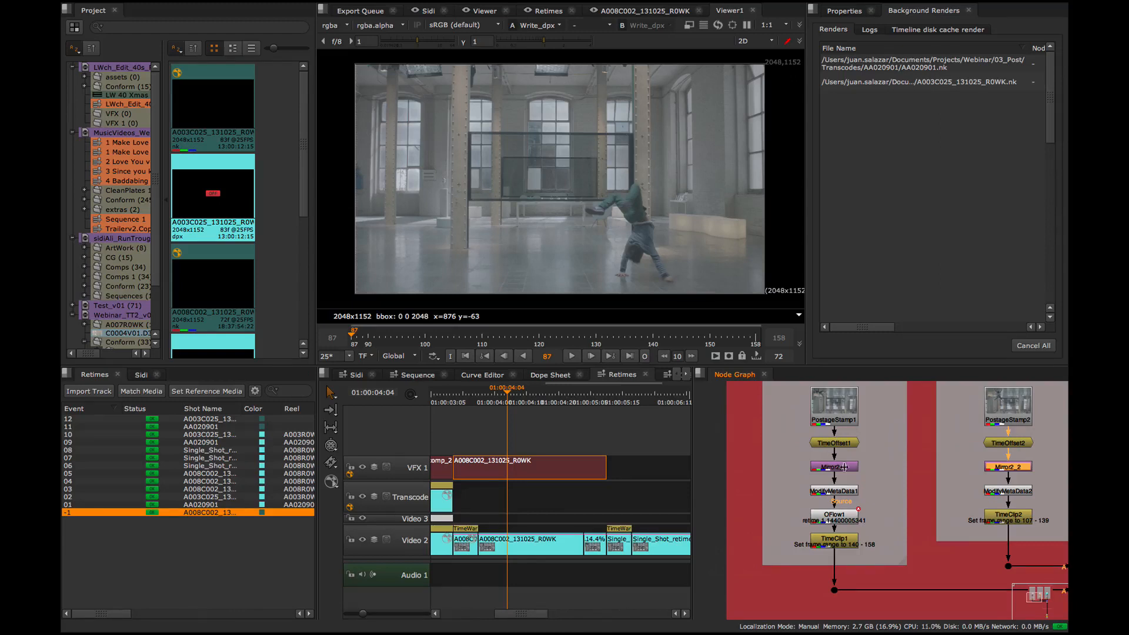
scroll(845, 502, up, 5)
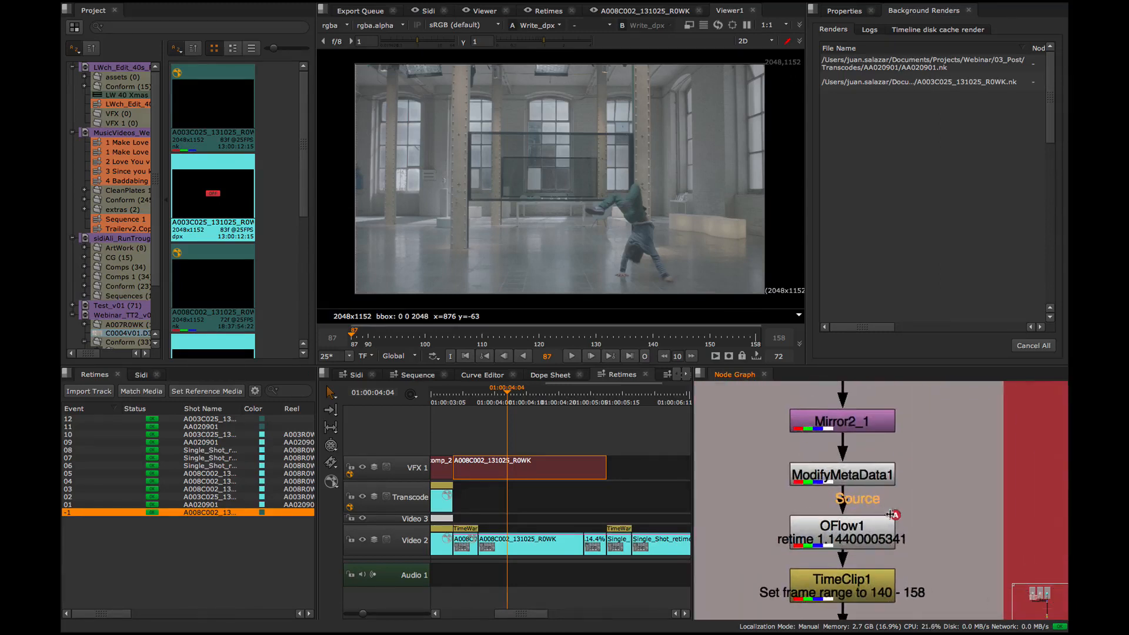
drag(787, 558, 770, 560)
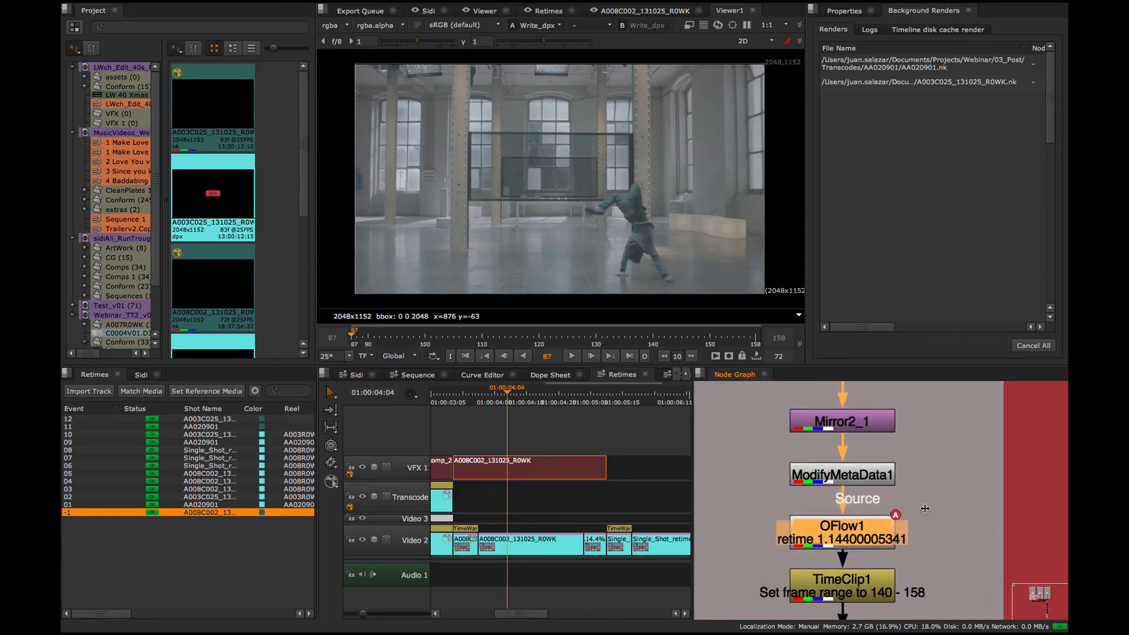
scroll(924, 508, down, 6)
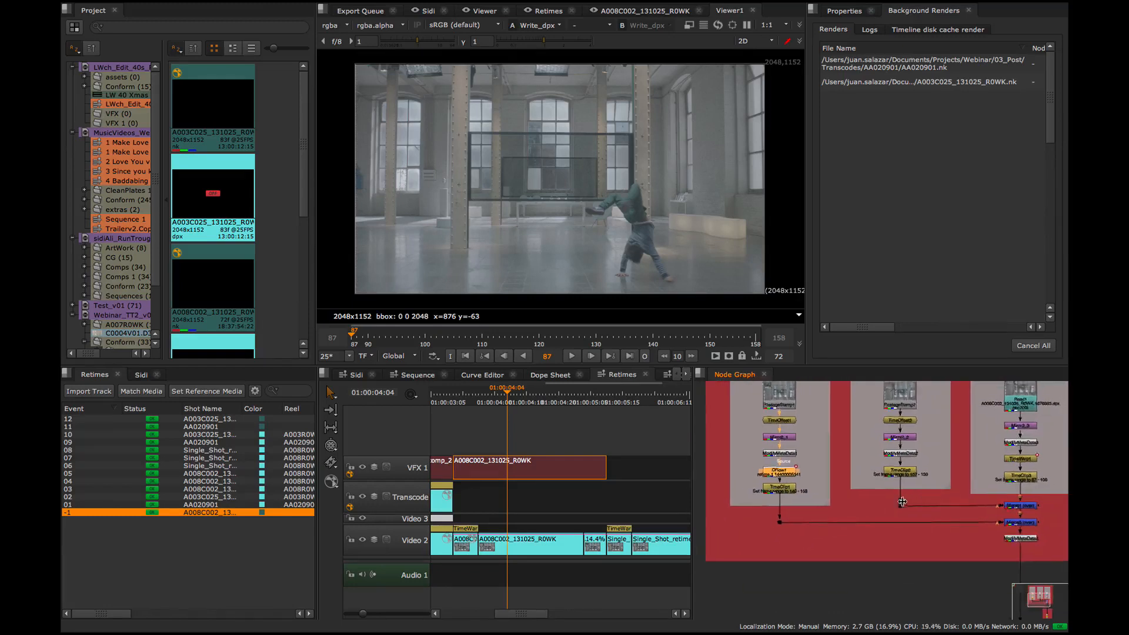
- Follow the three branches through their merges to the A008C002_131025_R0WK_Render backdrop, and examine the overall Video 2 layout
scroll(902, 502, down, 3)
drag(903, 505, 883, 492)
drag(978, 532, 905, 502)
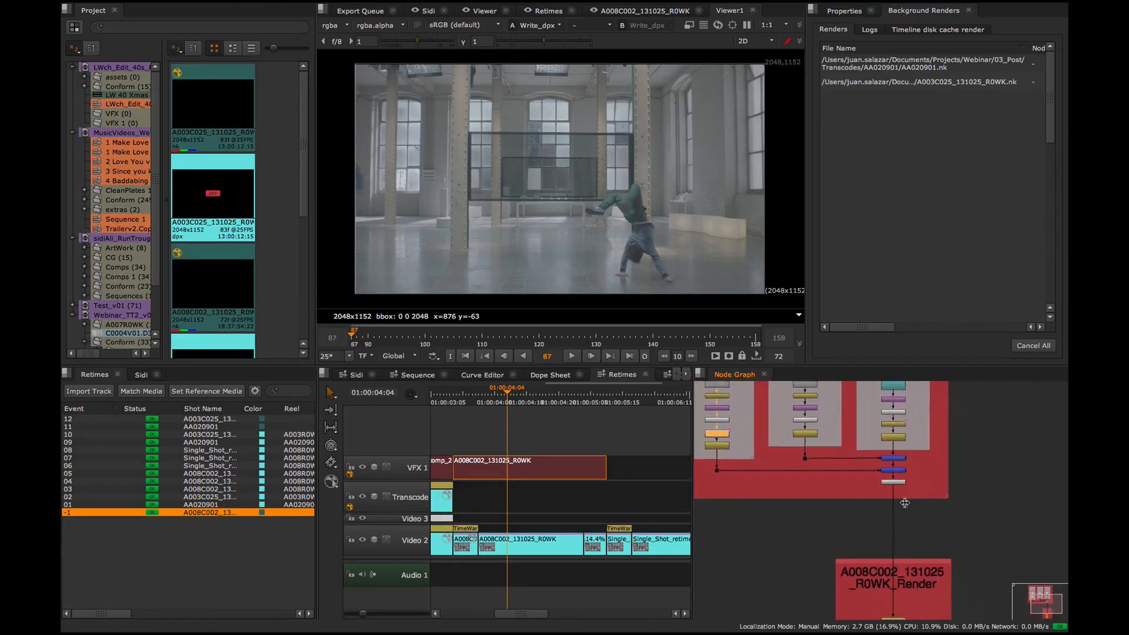
scroll(905, 503, down, 2)
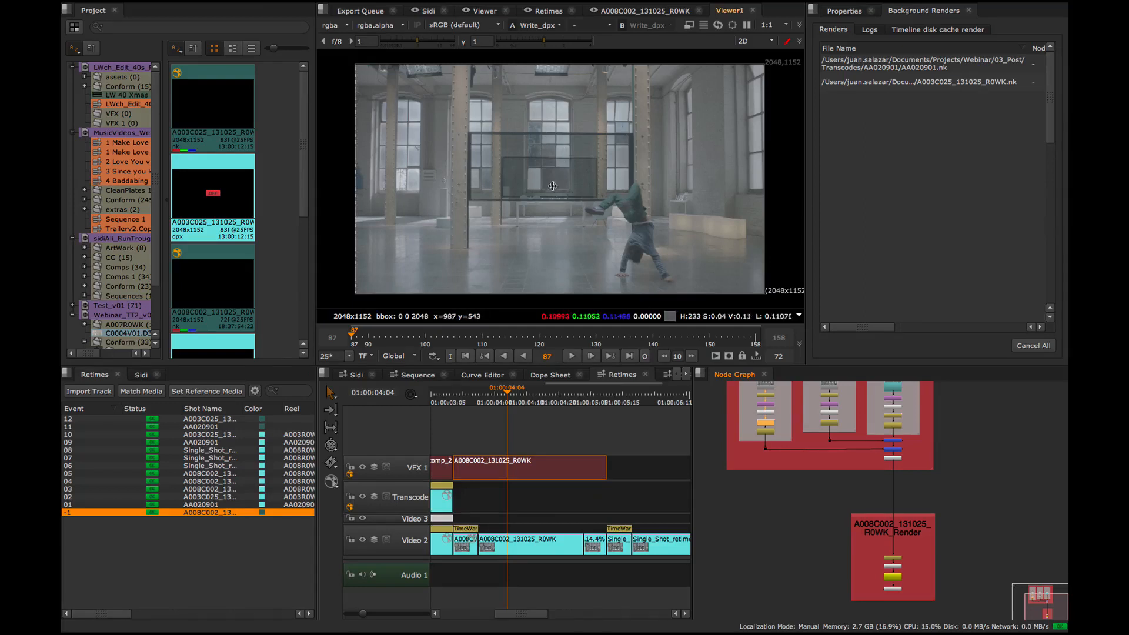
click(825, 501)
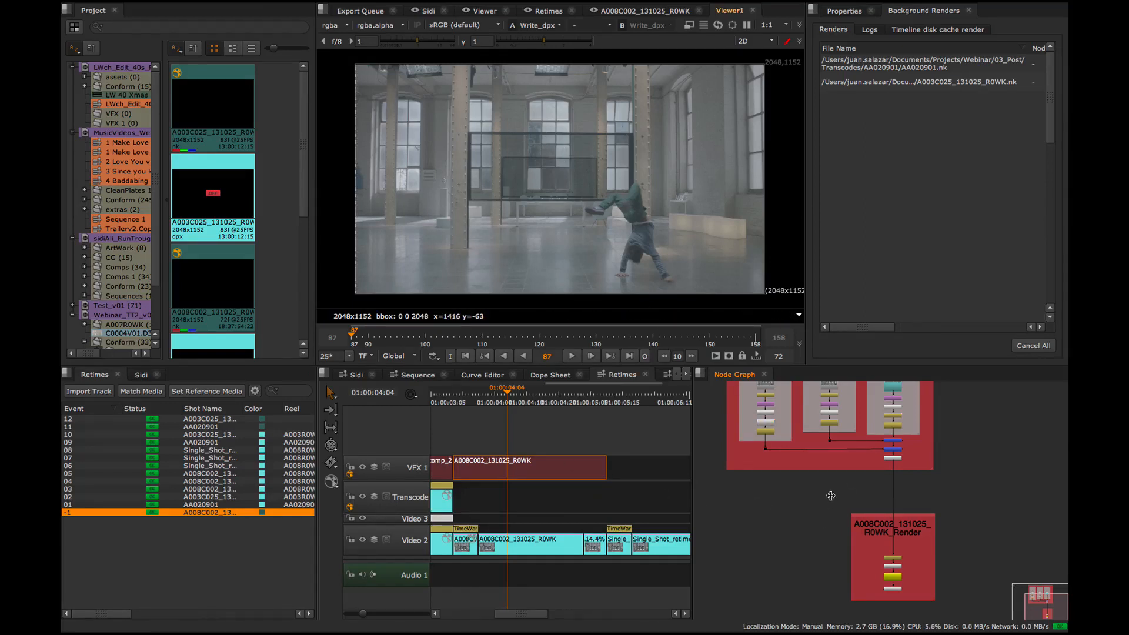
drag(811, 477, 829, 541)
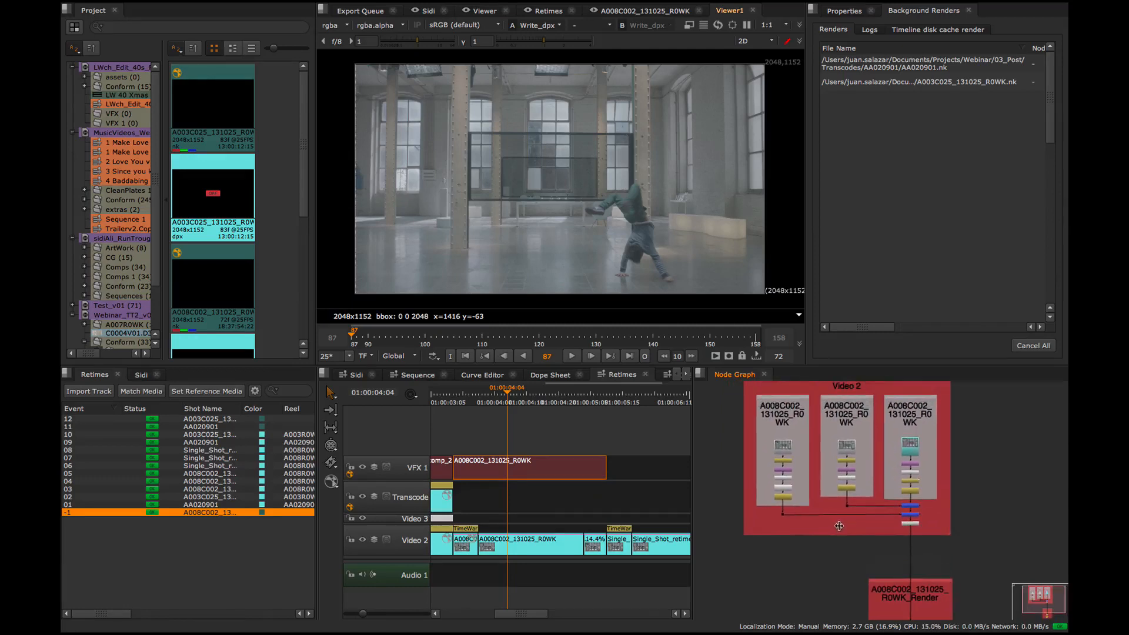
scroll(839, 507, down, 1)
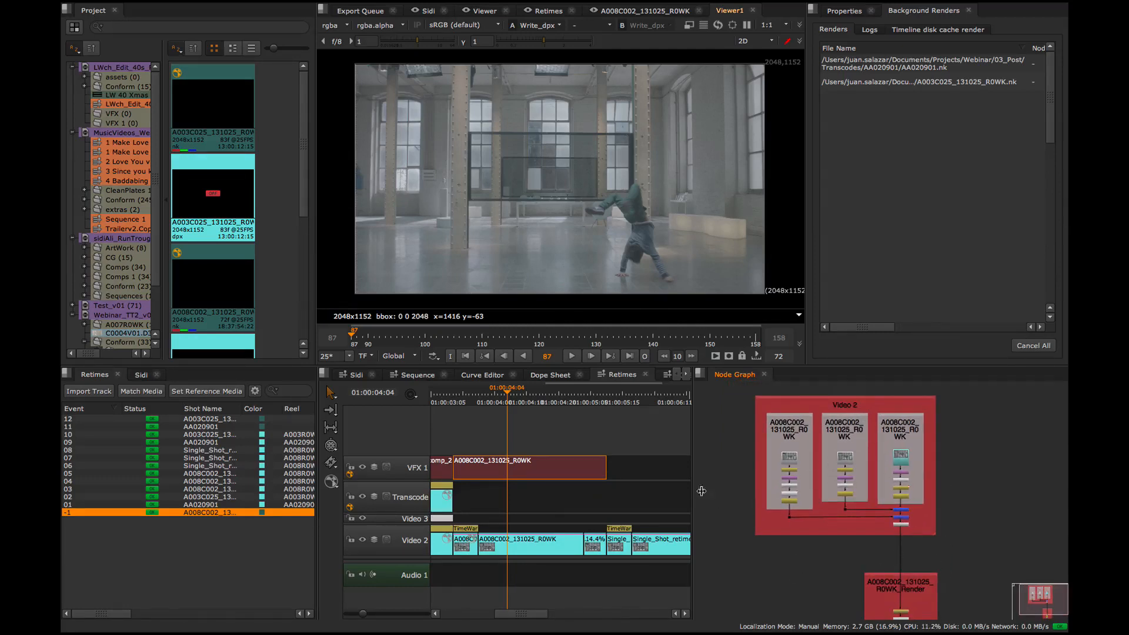
- Return to the Retimes sequence in the timeline and examine the Single_Shot_retimed clips on Video 2
click(588, 432)
scroll(556, 438, right, 5)
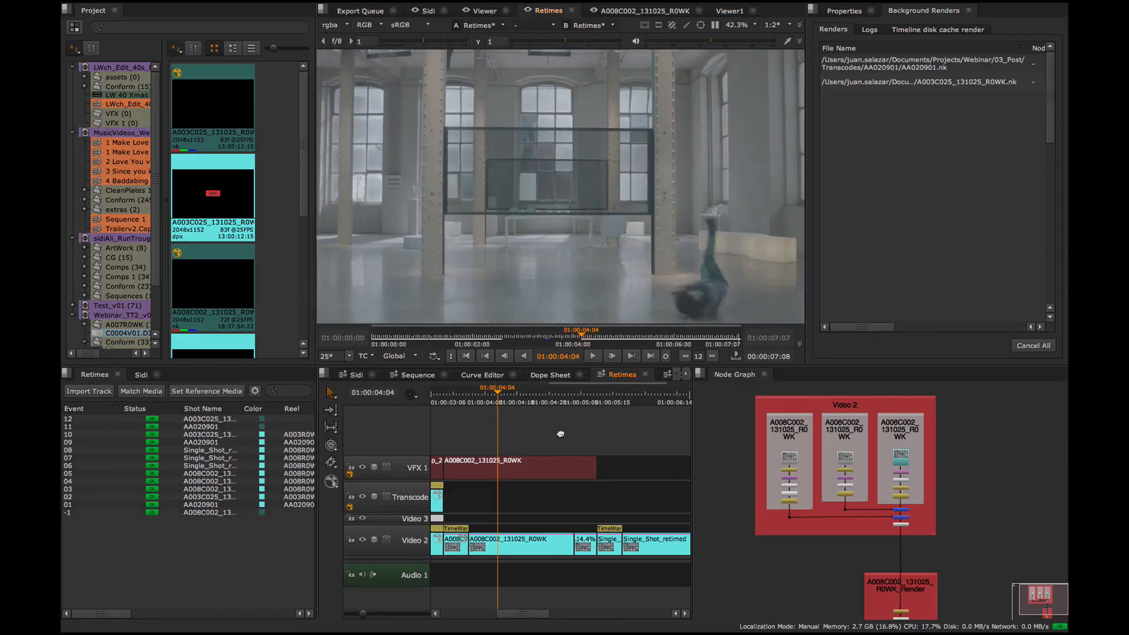
drag(562, 440, 531, 443)
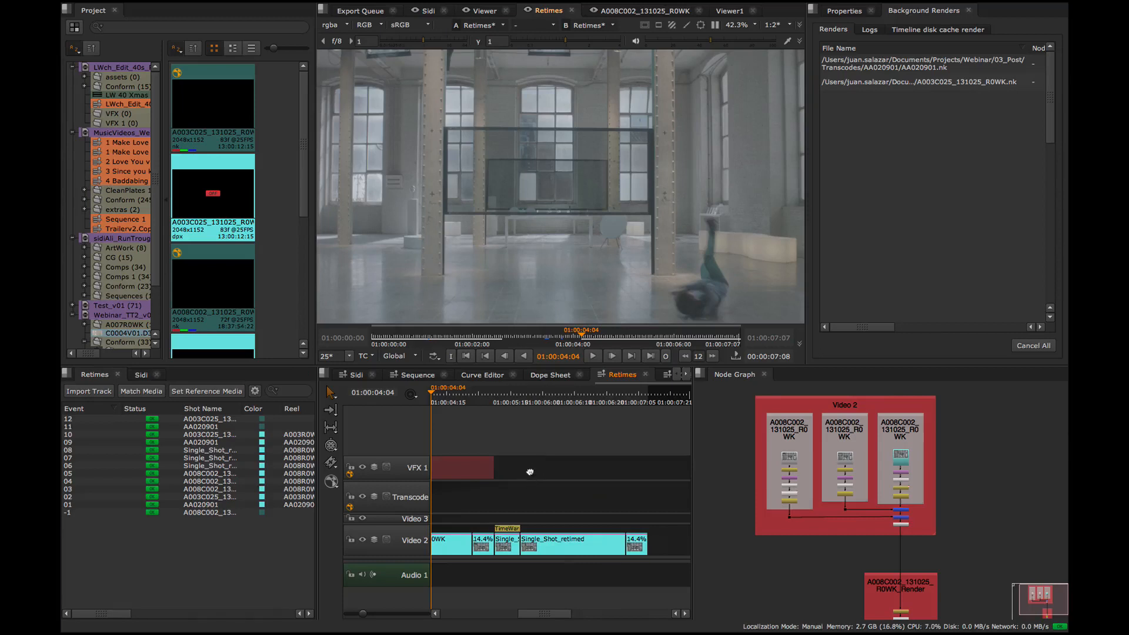
drag(486, 434, 555, 469)
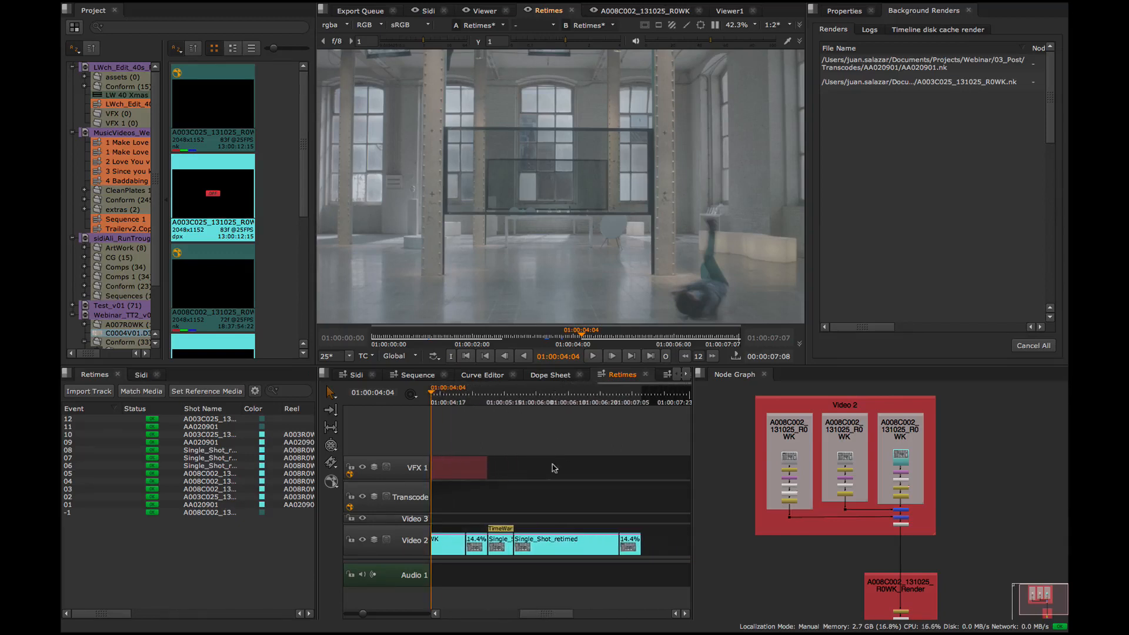
scroll(531, 489, up, 3)
scroll(541, 492, up, 2)
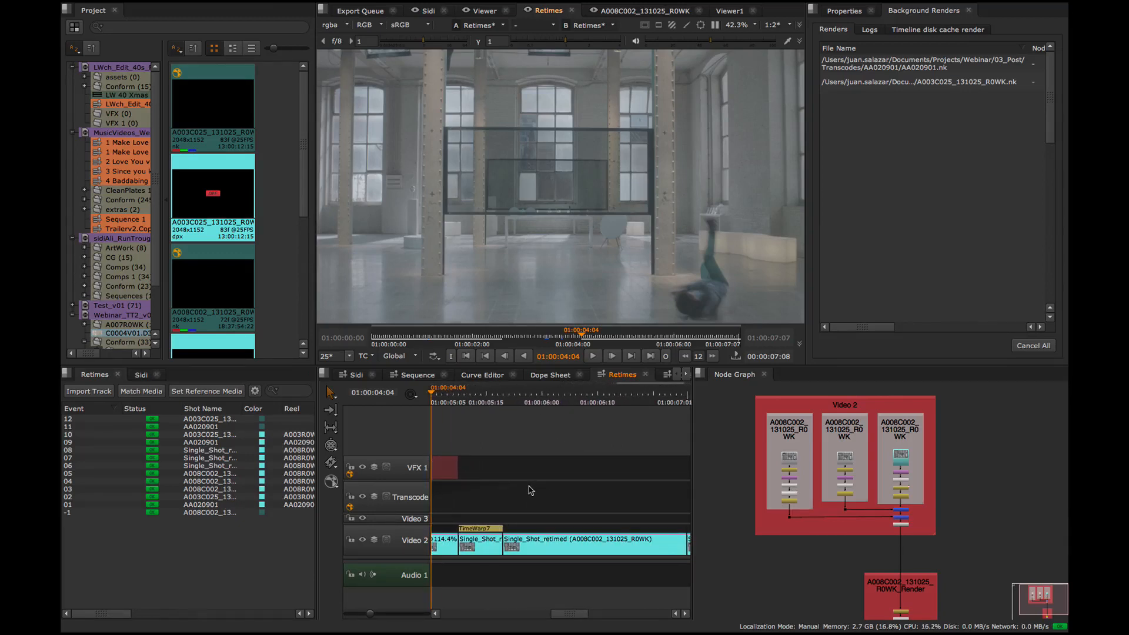
scroll(529, 494, down, 3)
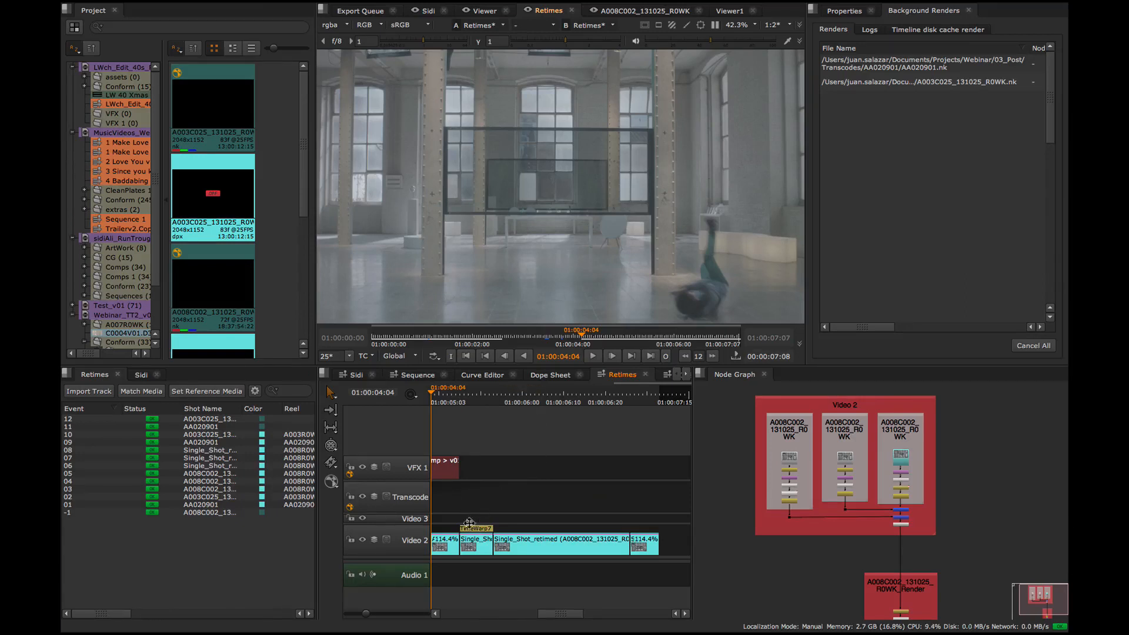
- Select the three A008C002_131025_R0WK clips on Video 2 to compare them with their VFX 1 comp, and clear the selection
drag(471, 477, 587, 474)
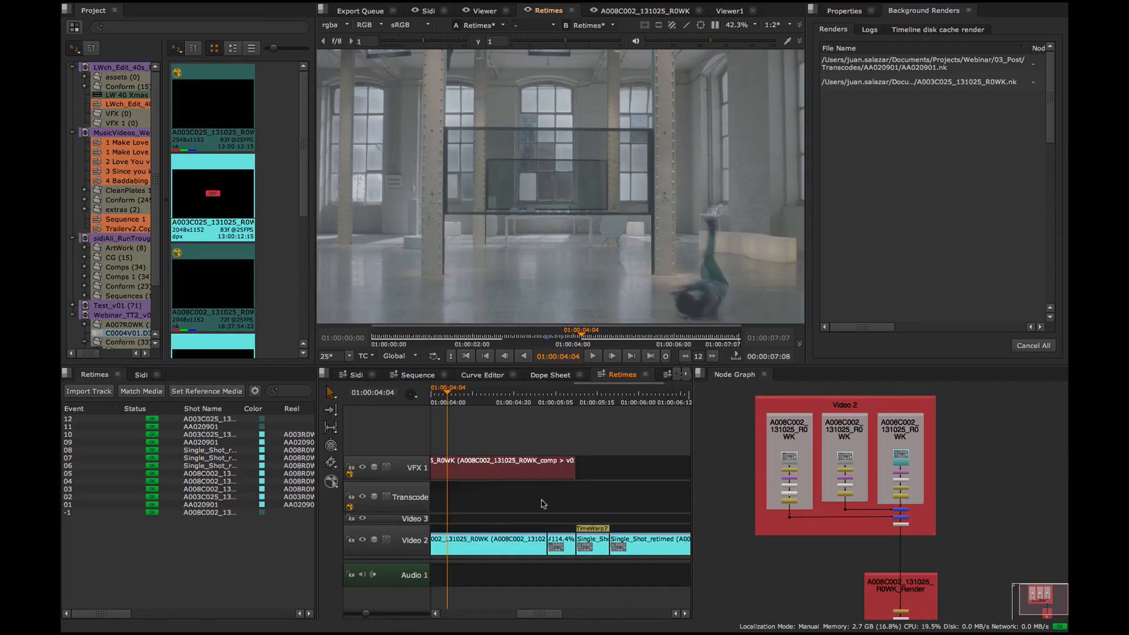
drag(474, 452, 527, 508)
drag(457, 511, 604, 541)
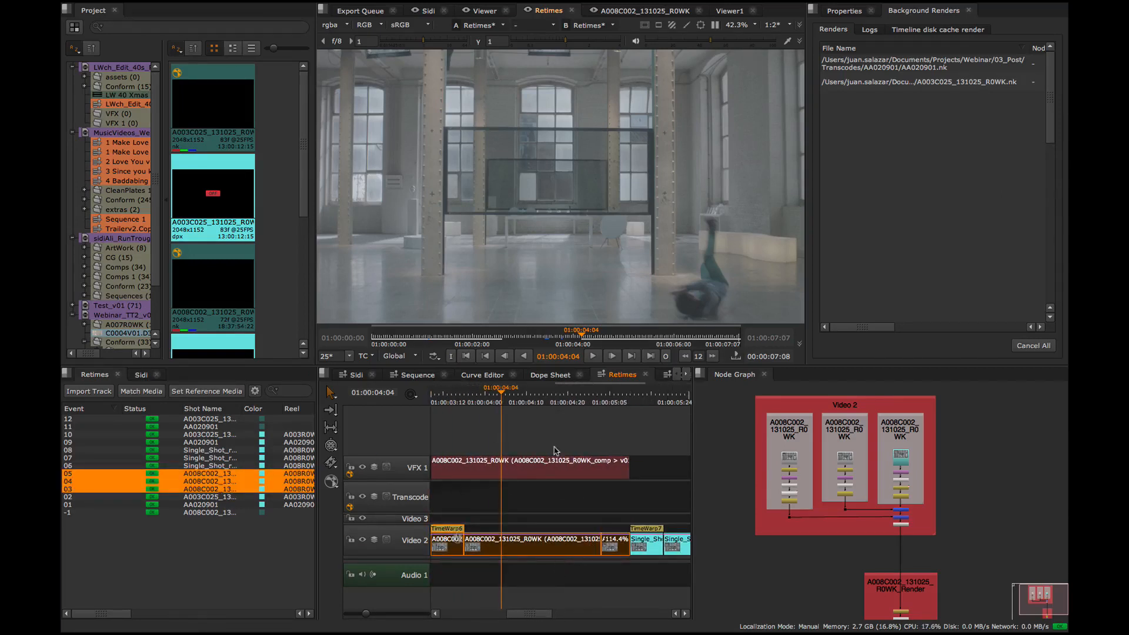
click(654, 468)
drag(655, 473, 554, 461)
- Examine the three consecutive Single_Shot_retimed clips and their retimes up to the end of Video 2
scroll(544, 492, up, 3)
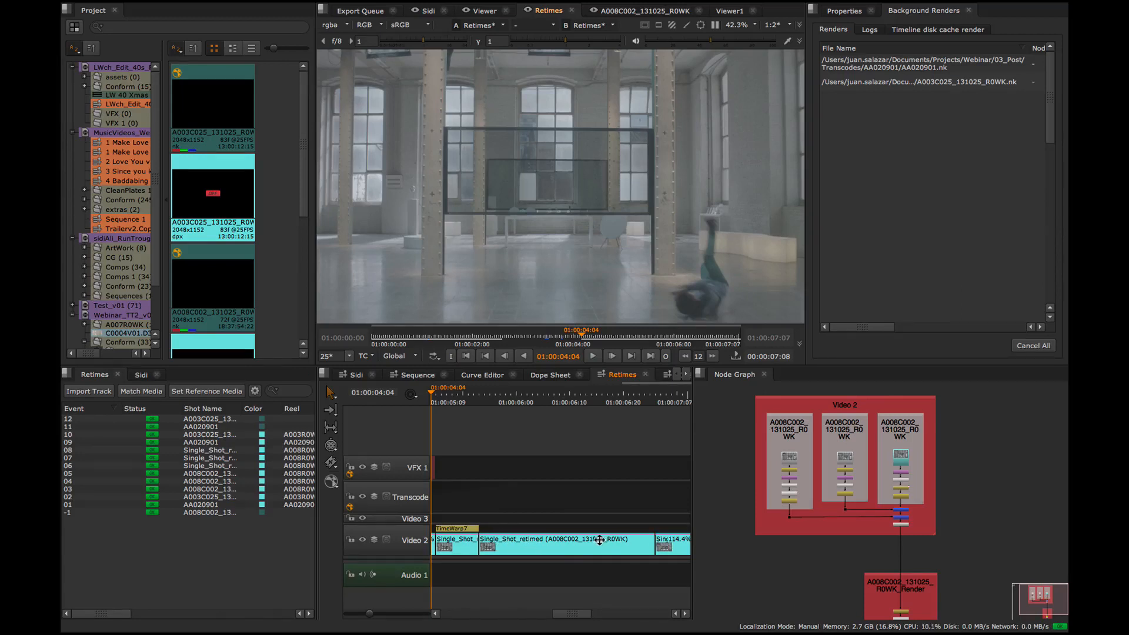
scroll(612, 526, down, 1)
scroll(591, 515, up, 3)
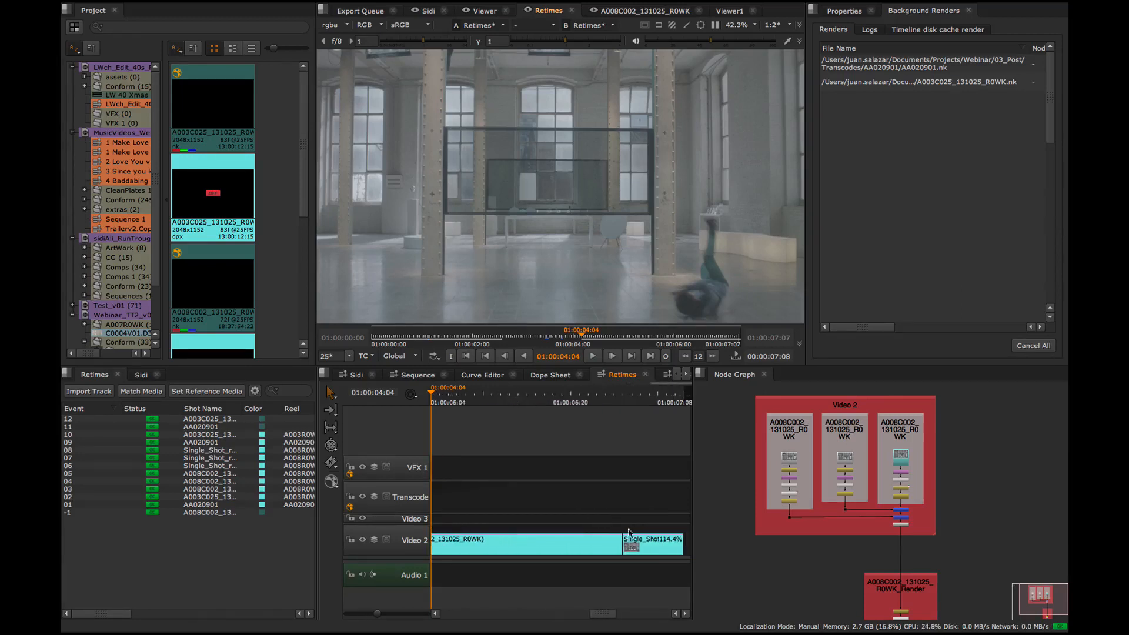
scroll(575, 522, down, 1)
drag(534, 511, 585, 499)
scroll(585, 500, down, 2)
drag(501, 504, 534, 518)
scroll(519, 505, down, 1)
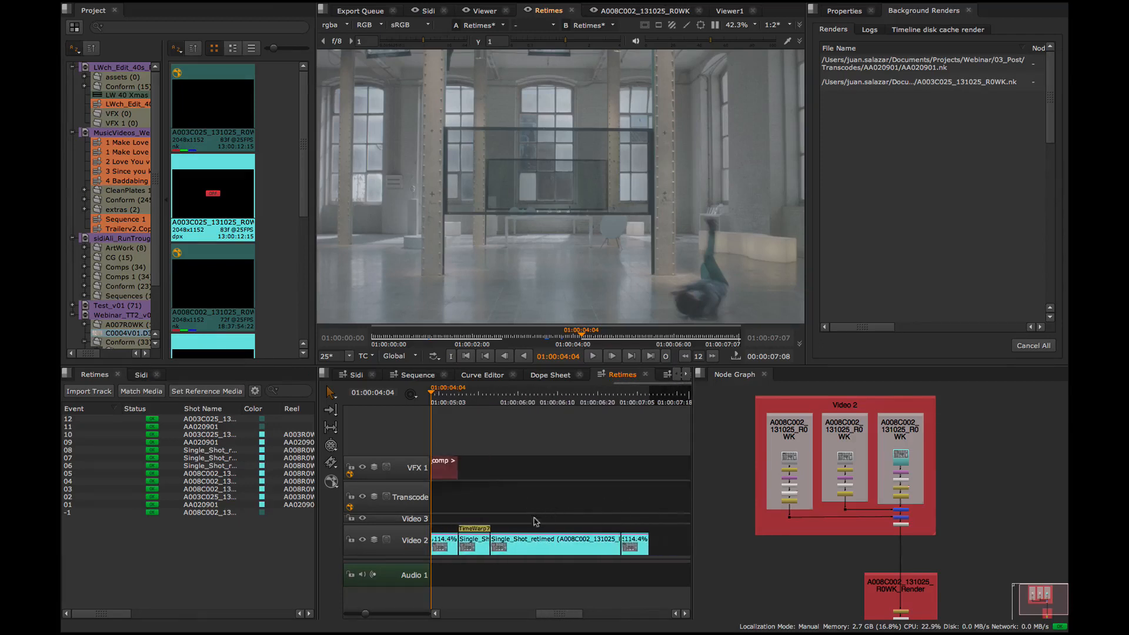
- Start a special comp from the first Single_Shot_retimed clip with the CreateComp_Apply_retimes_Collate by Name preset, and display its Nuke Project File settings
right_click(478, 547)
mouse_move(510, 541)
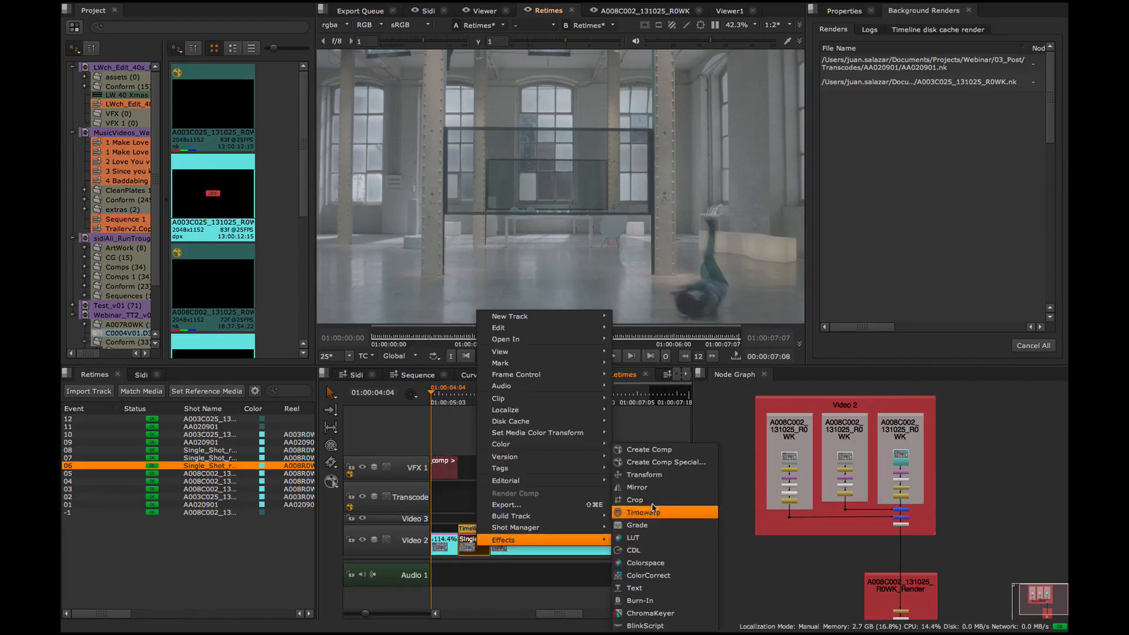
click(670, 462)
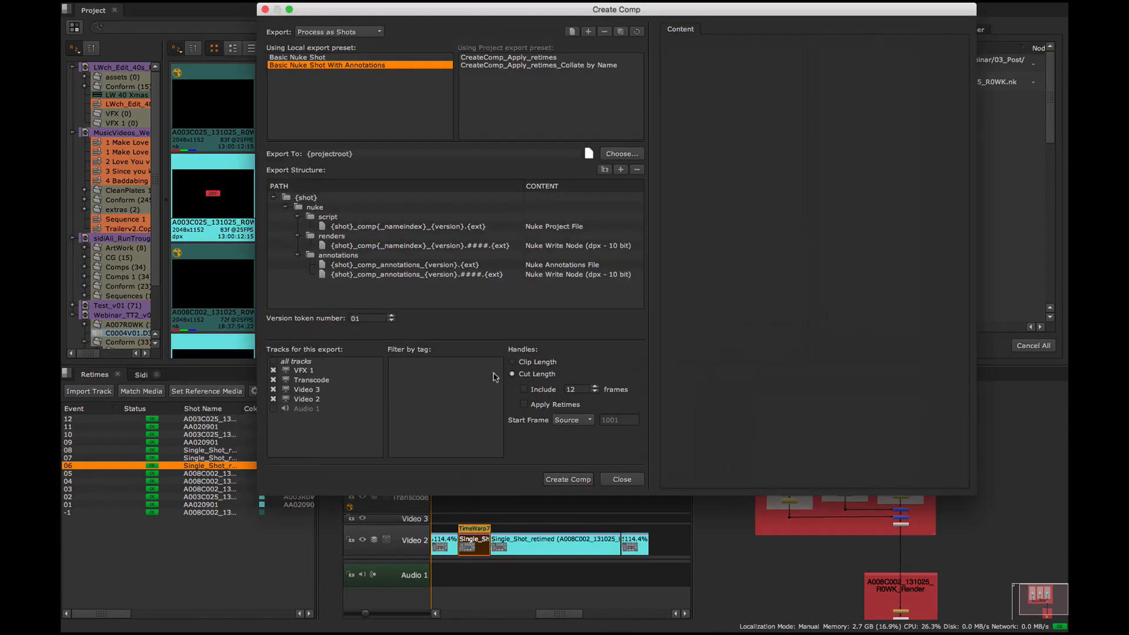
click(546, 66)
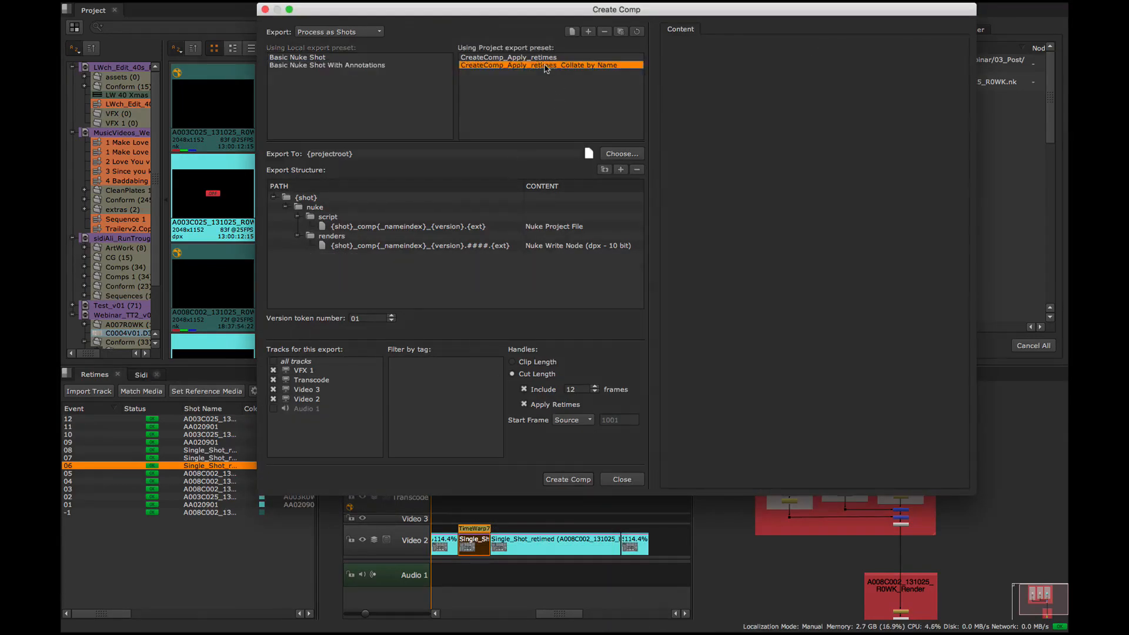
click(468, 226)
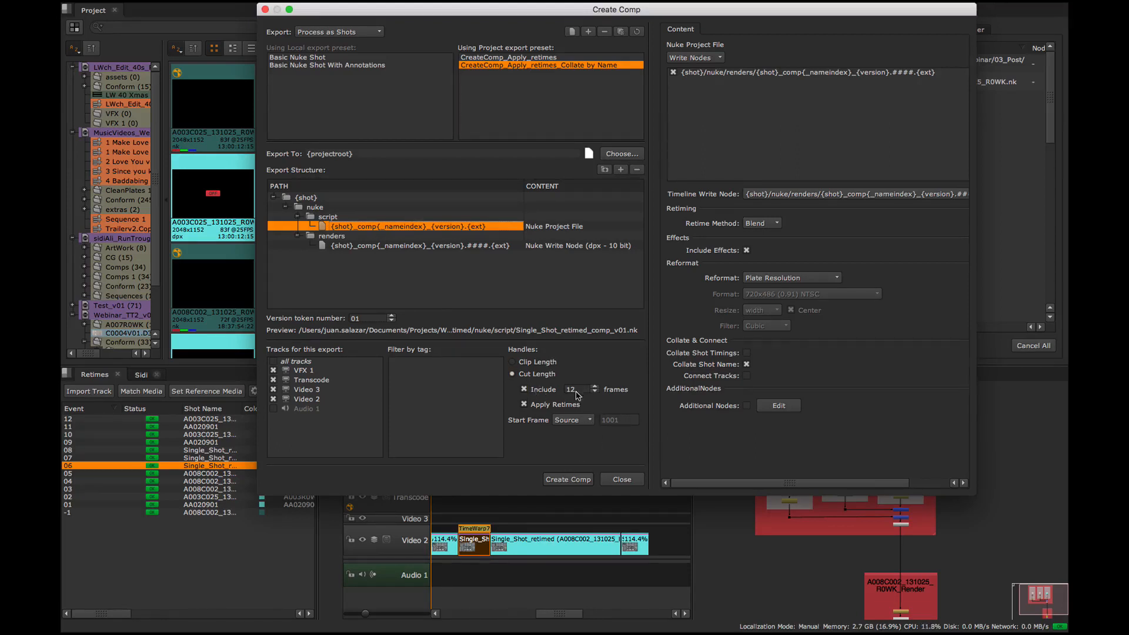
- Use a custom start frame of 1001, create the Single_Shot_retimed comp, and keep the export template changes
click(583, 419)
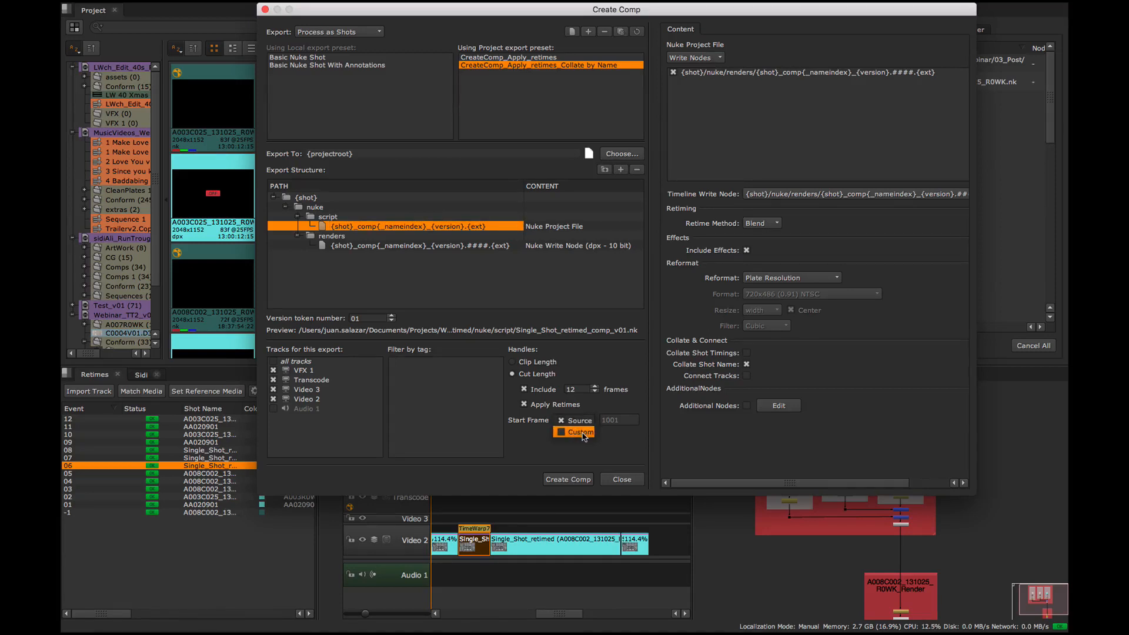
click(581, 433)
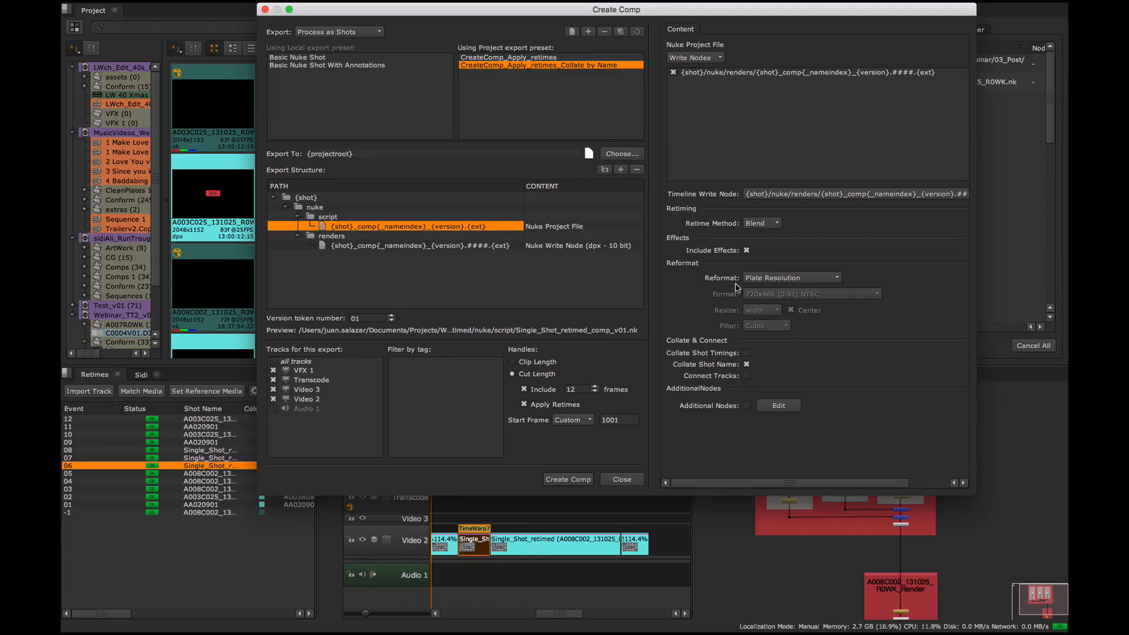
click(566, 479)
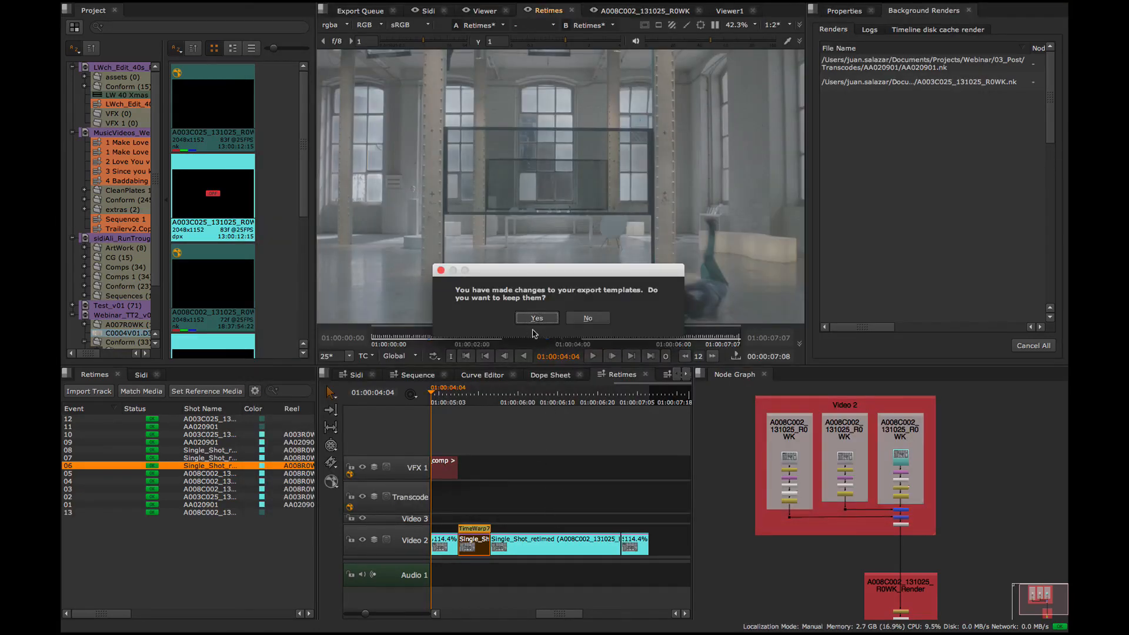
click(537, 318)
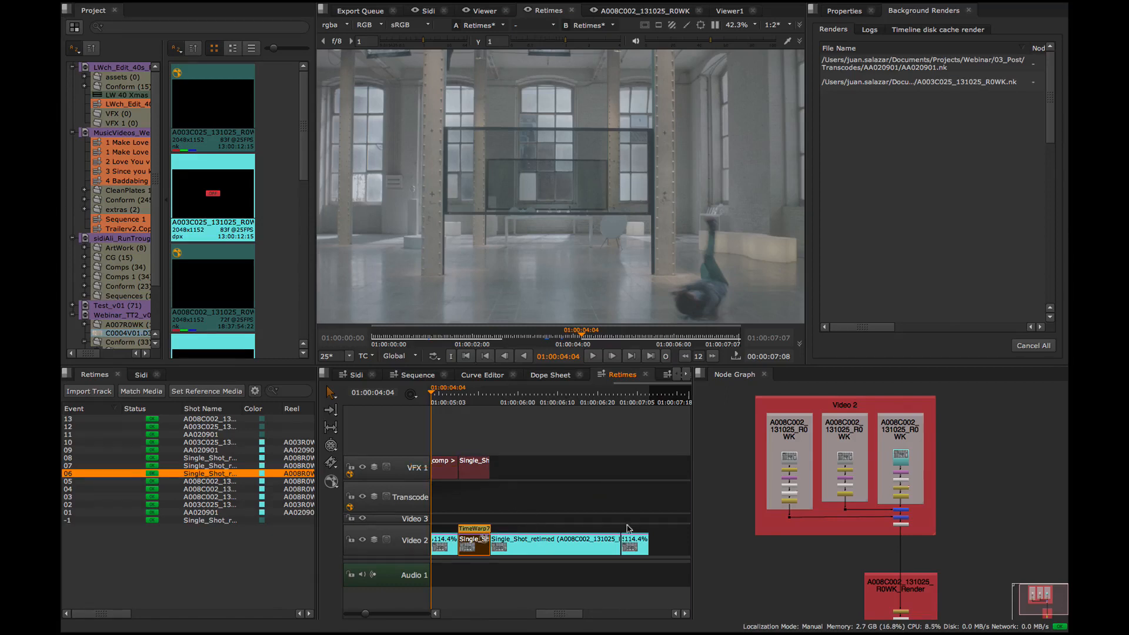
- Extend the Single_Shot_retimed comp on VFX 1 to the end of the last Single_Shot_retimed clip on Video 2
scroll(548, 435, down, 5)
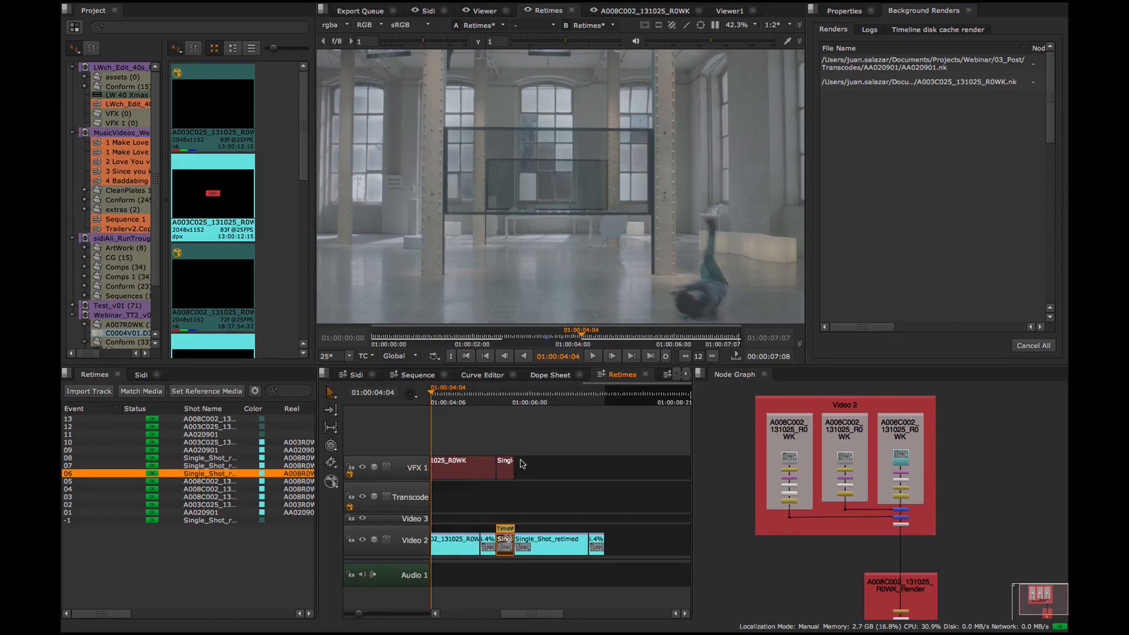
mouse_move(505, 477)
drag(513, 467, 598, 466)
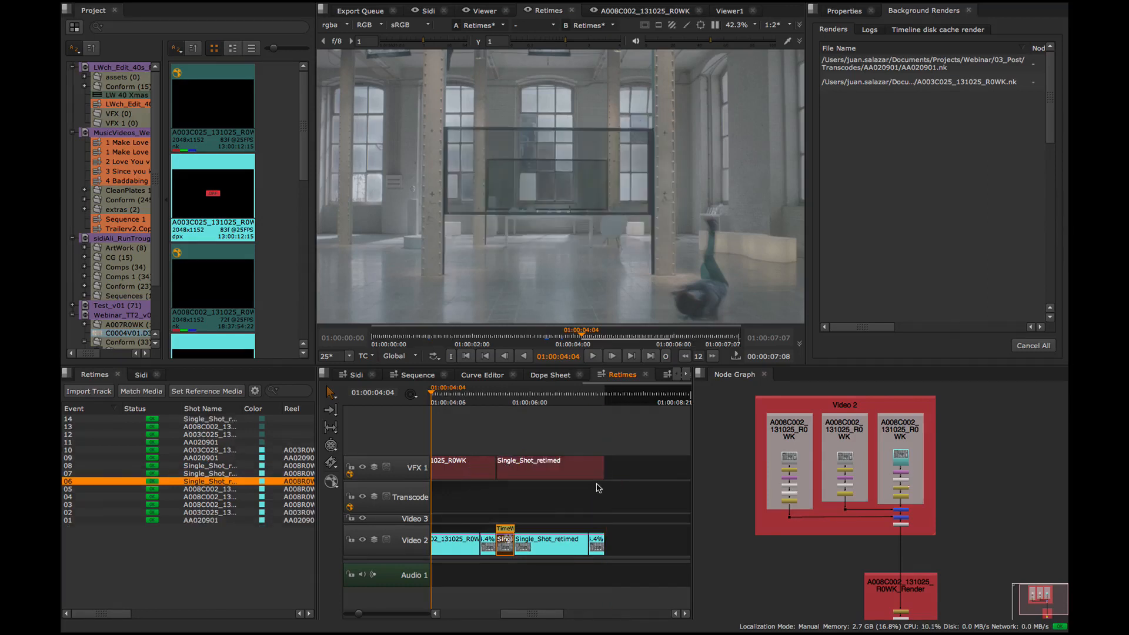
- Open the Single_Shot_retimed comp from VFX 1 in the node graph and check the source nodes of its three clips
click(524, 438)
click(550, 469)
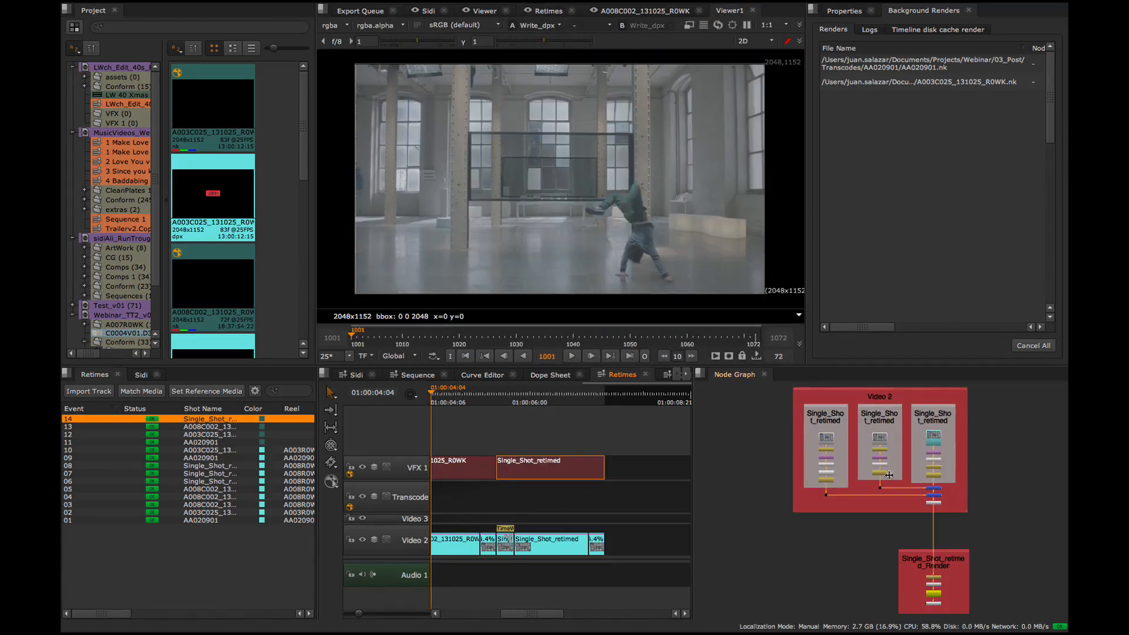
click(934, 439)
click(877, 438)
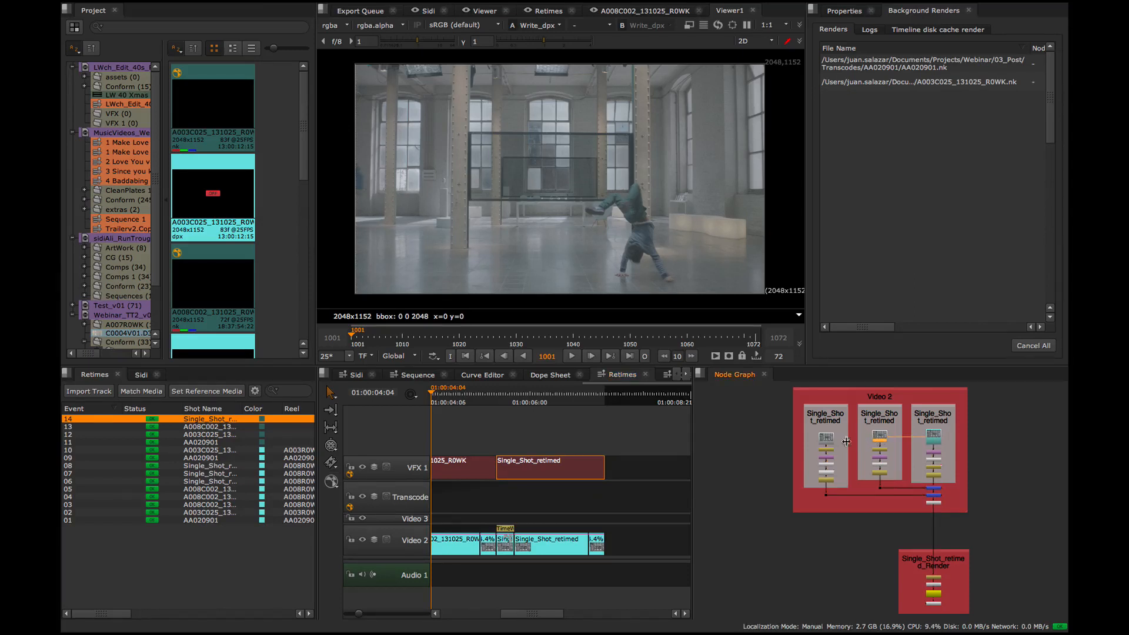
click(827, 440)
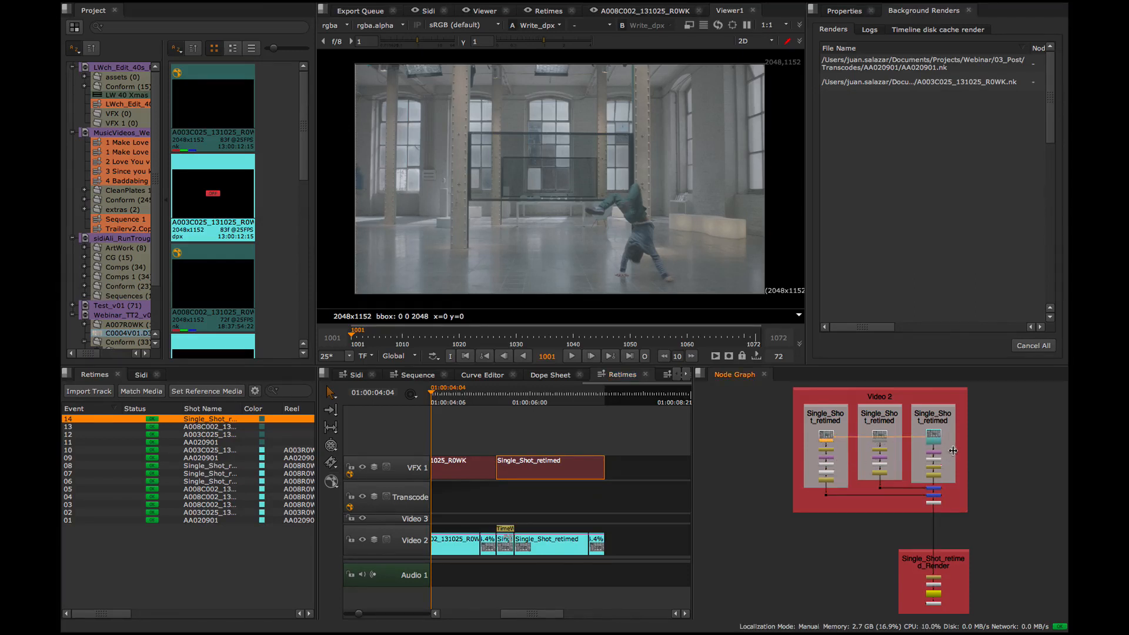
- Examine the retime and TimeClip nodes in each Single_Shot_retimed branch and how the branches feed the render group
drag(953, 451, 805, 467)
scroll(951, 470, up, 6)
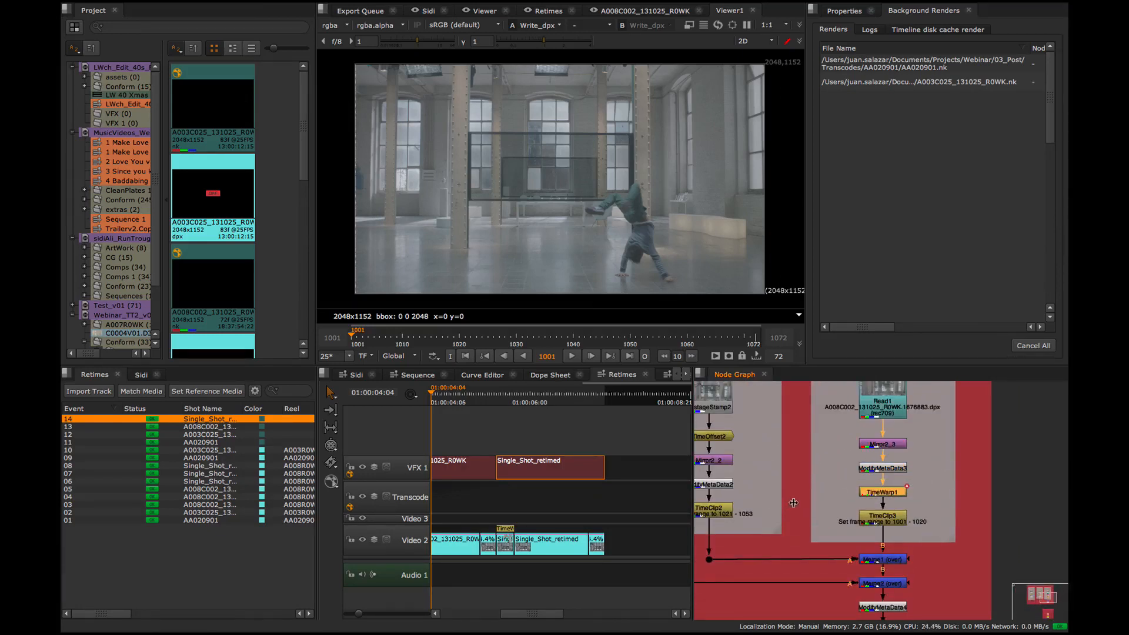
drag(775, 509, 946, 492)
drag(799, 482, 778, 505)
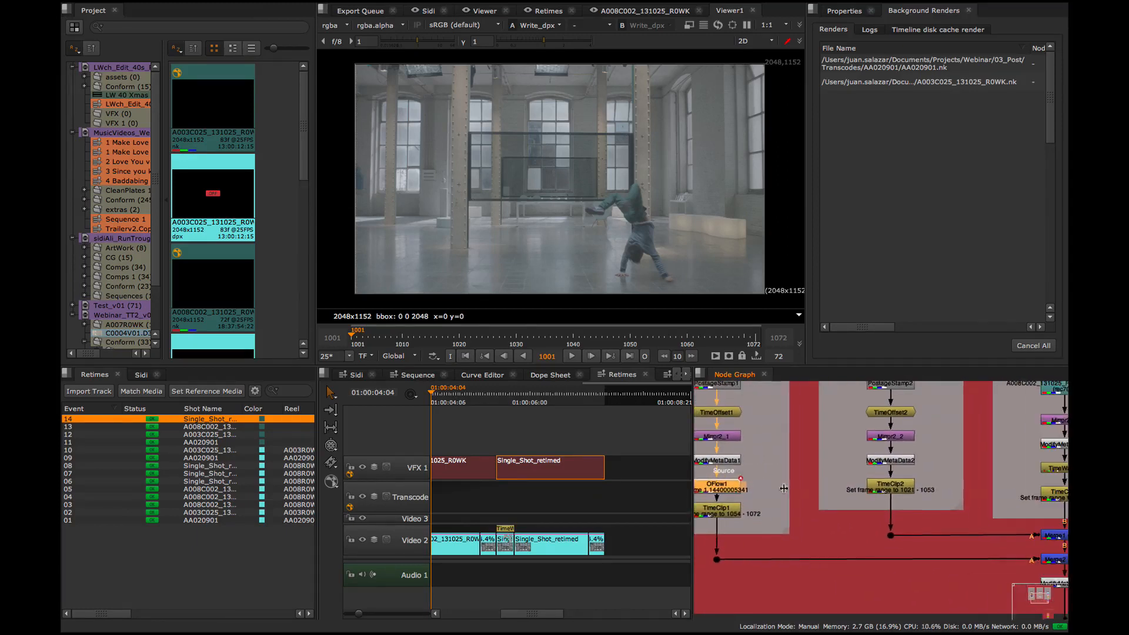
scroll(835, 495, down, 3)
scroll(835, 495, down, 3)
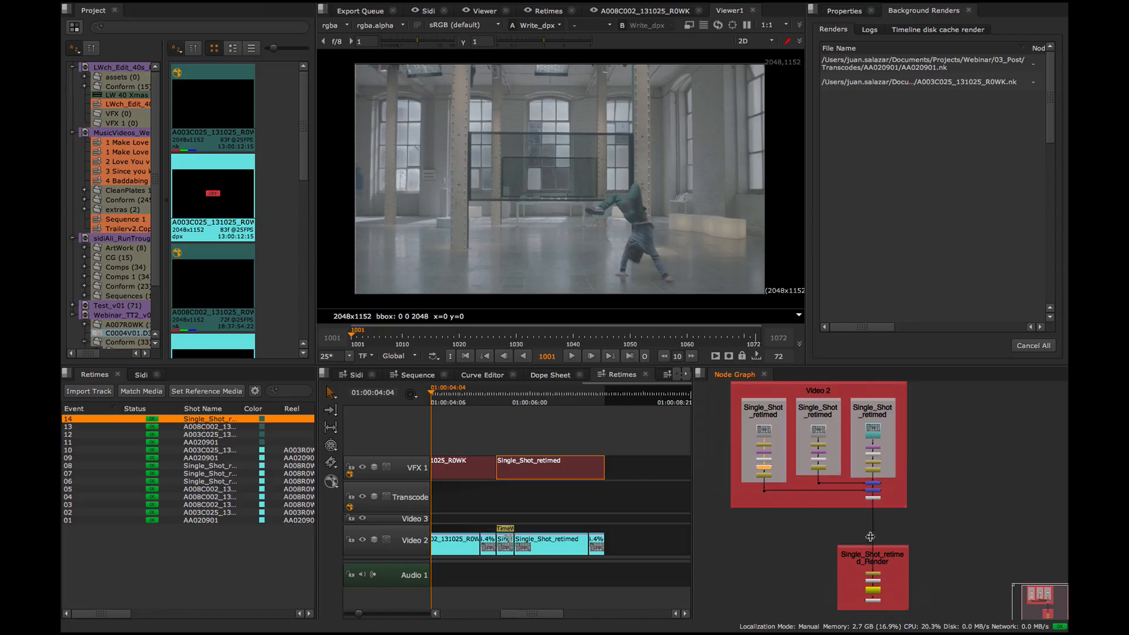
scroll(841, 540, down, 2)
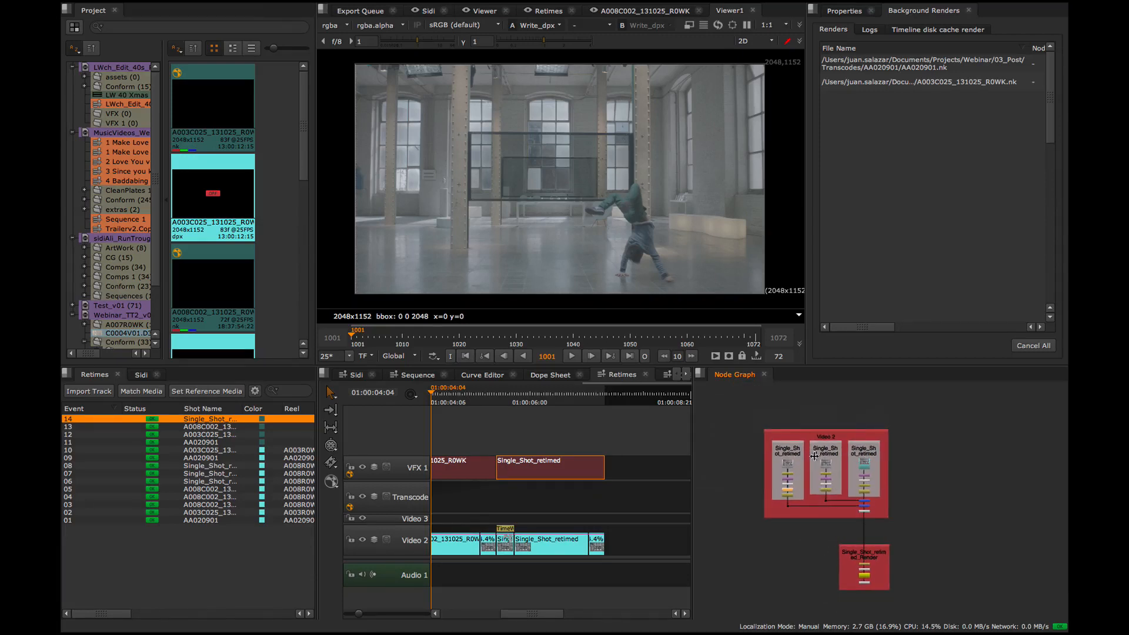
click(809, 539)
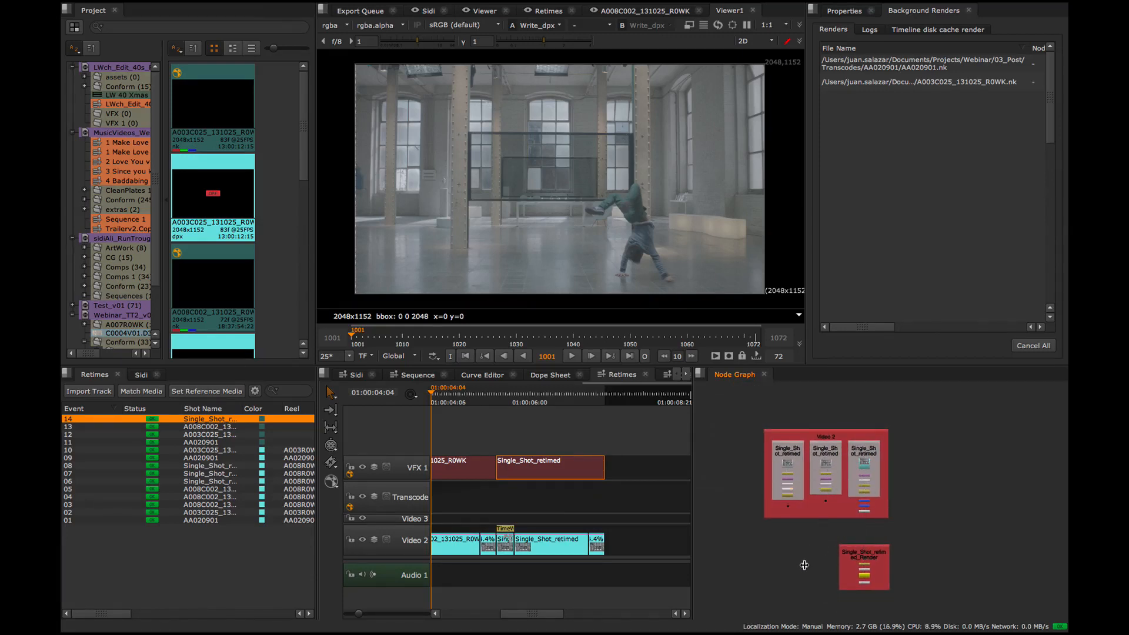
- Return to the Retimes timeline and copy the A003C025_131025_R0WK clip on the Transcode track
click(570, 436)
scroll(520, 442, down, 5)
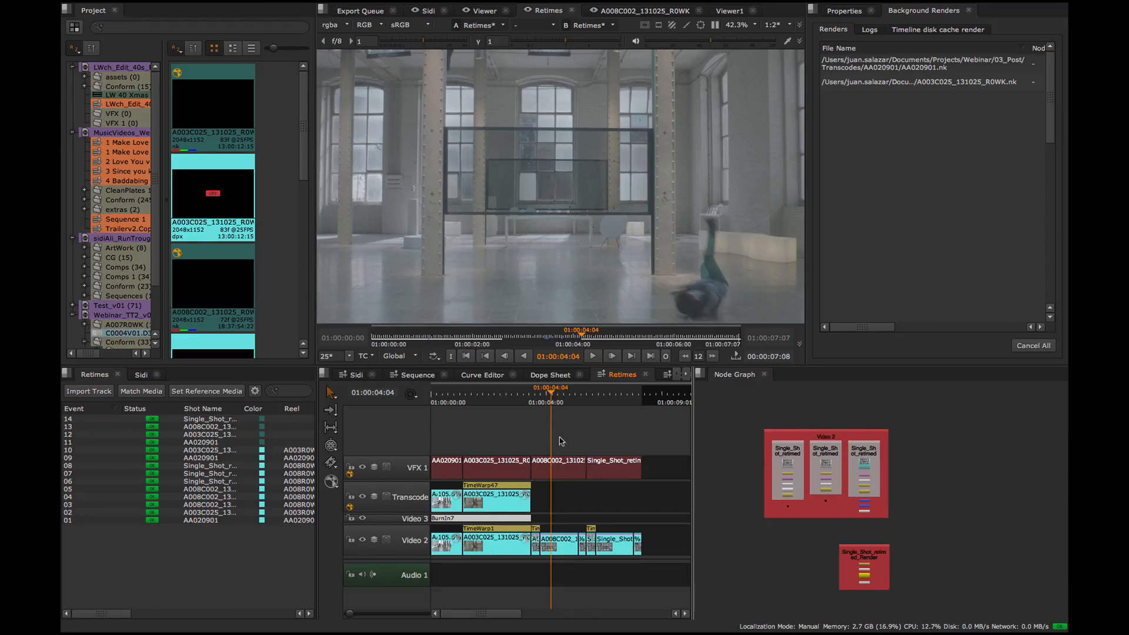
drag(577, 440, 569, 441)
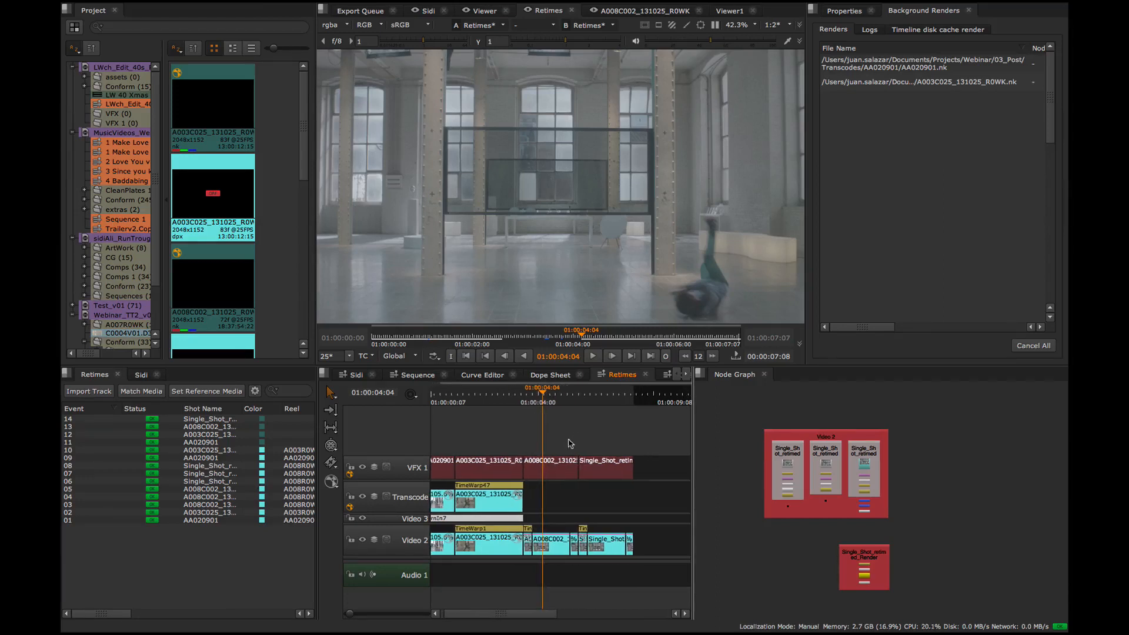
scroll(493, 451, left, 1)
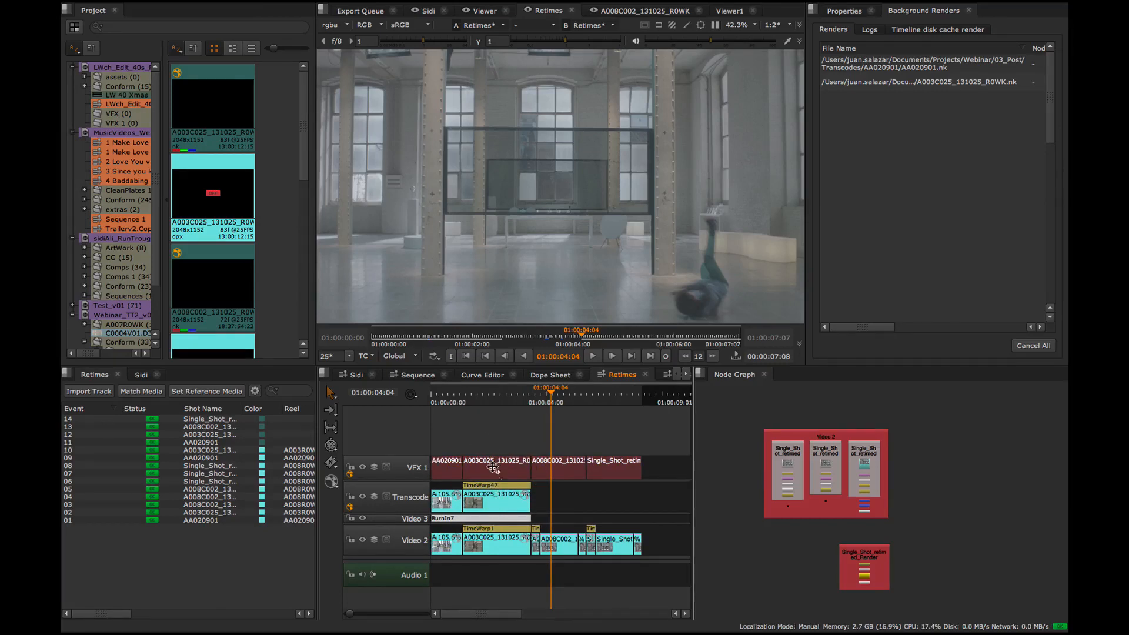
scroll(505, 447, up, 2)
scroll(528, 446, down, 1)
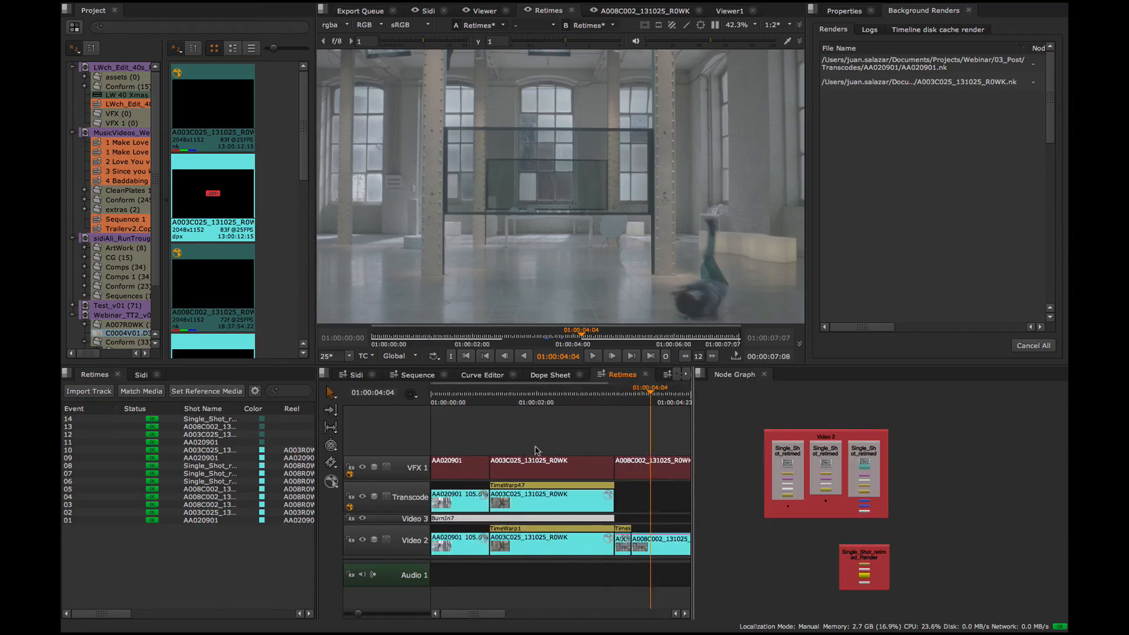
click(545, 503)
- Paste the copied clip onto the Transcode track at 01:00:07:07, after the last Single_Shot_retimed clip
scroll(541, 511, right, 5)
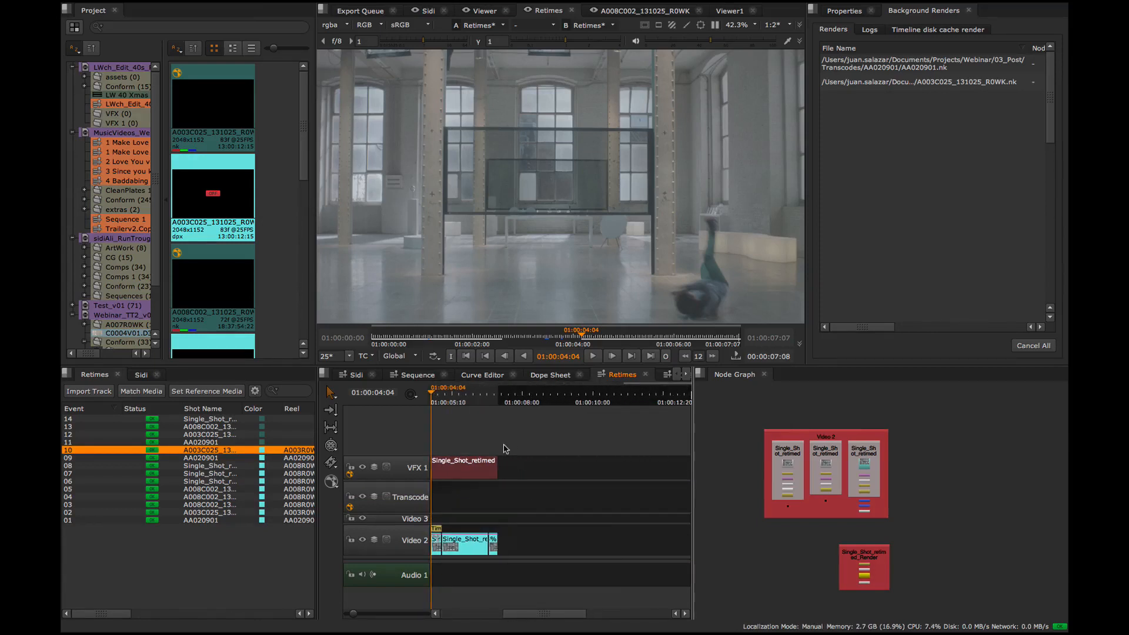
key(Down)
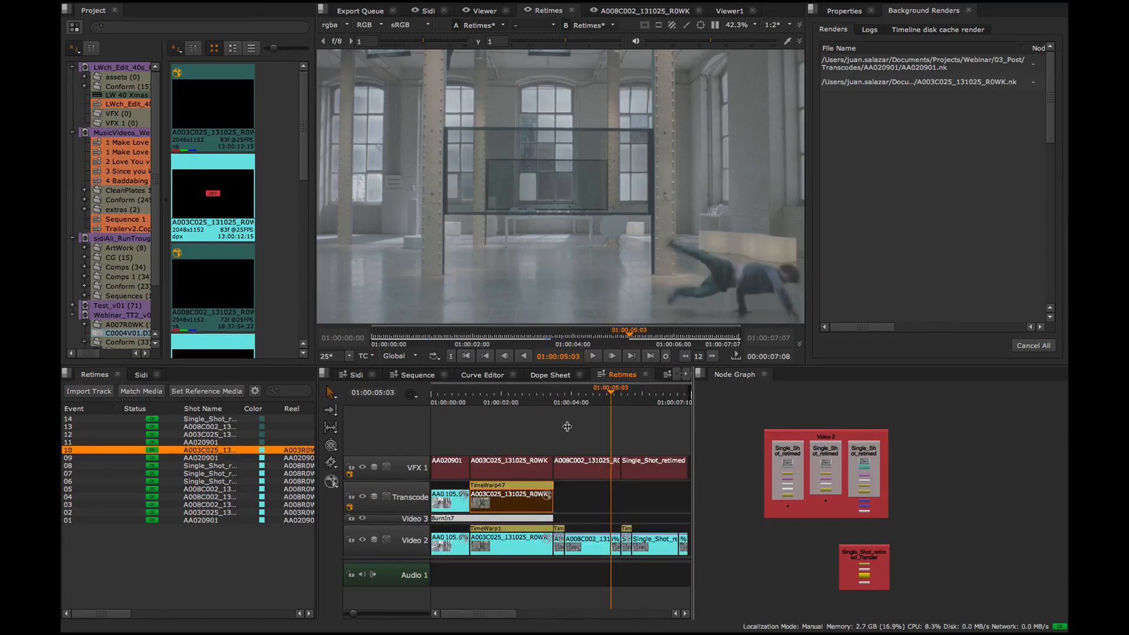
scroll(563, 424, right, 3)
click(559, 388)
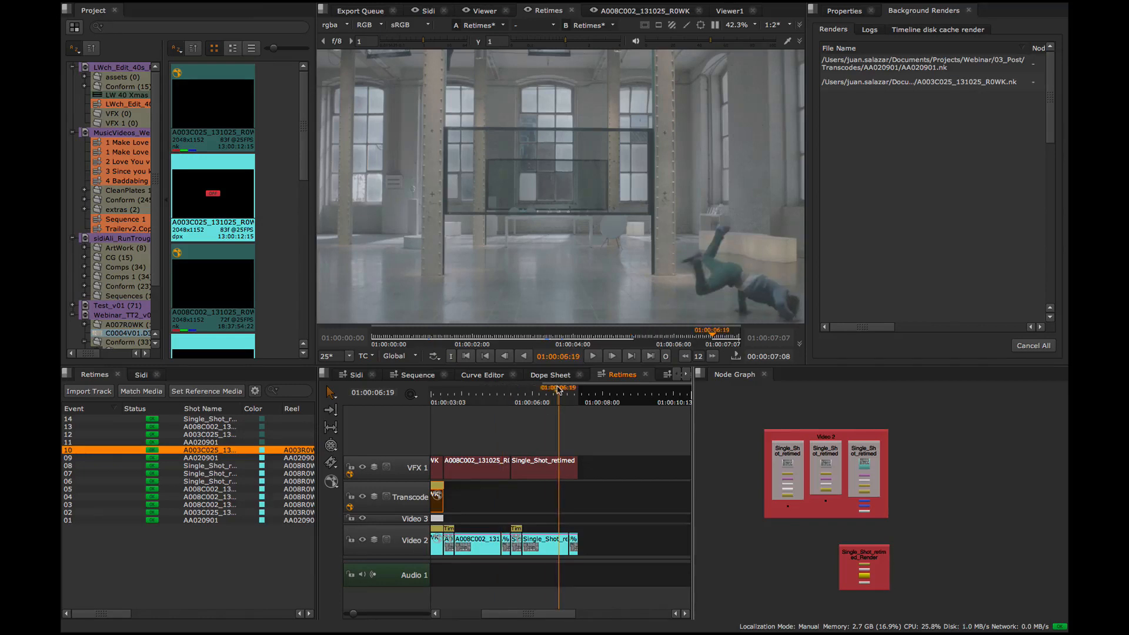
key(space)
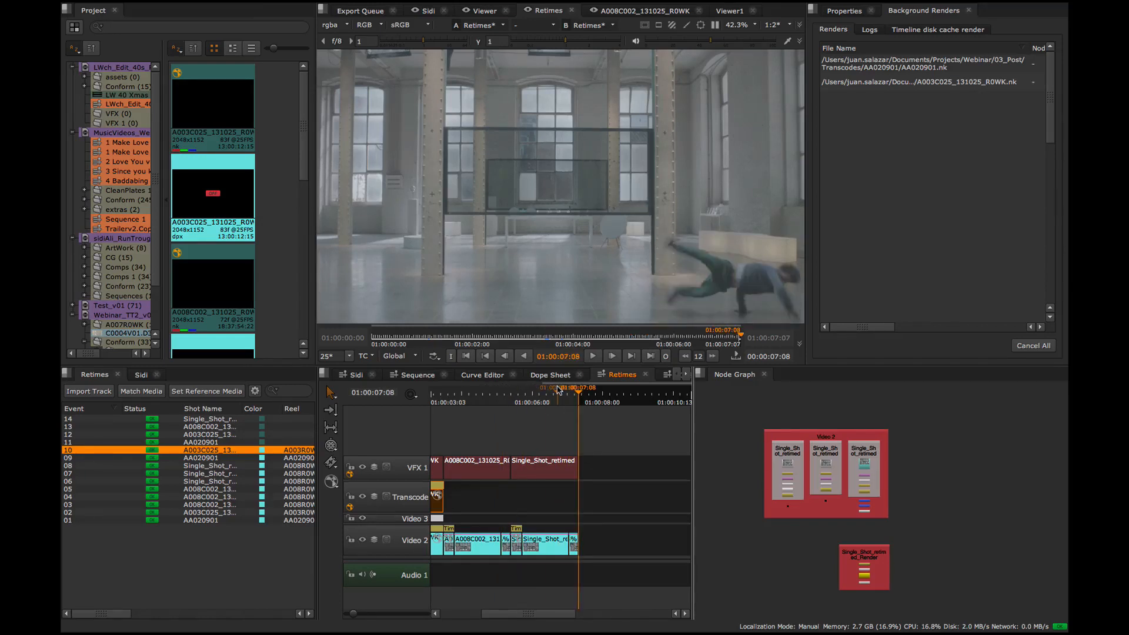
key(Left)
click(411, 488)
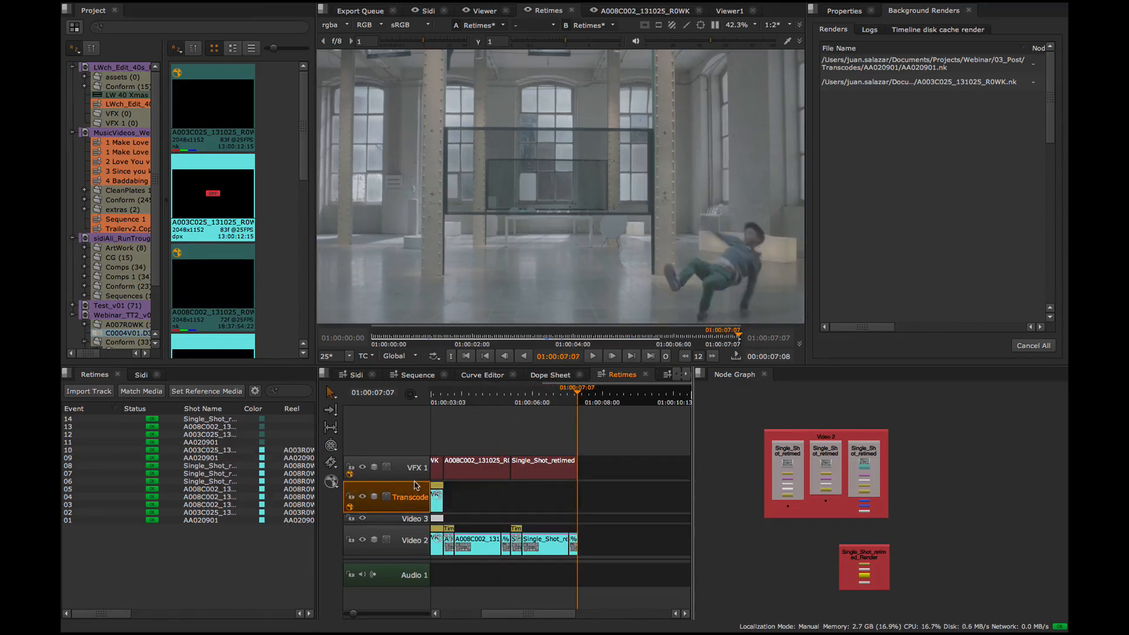
key(super+v)
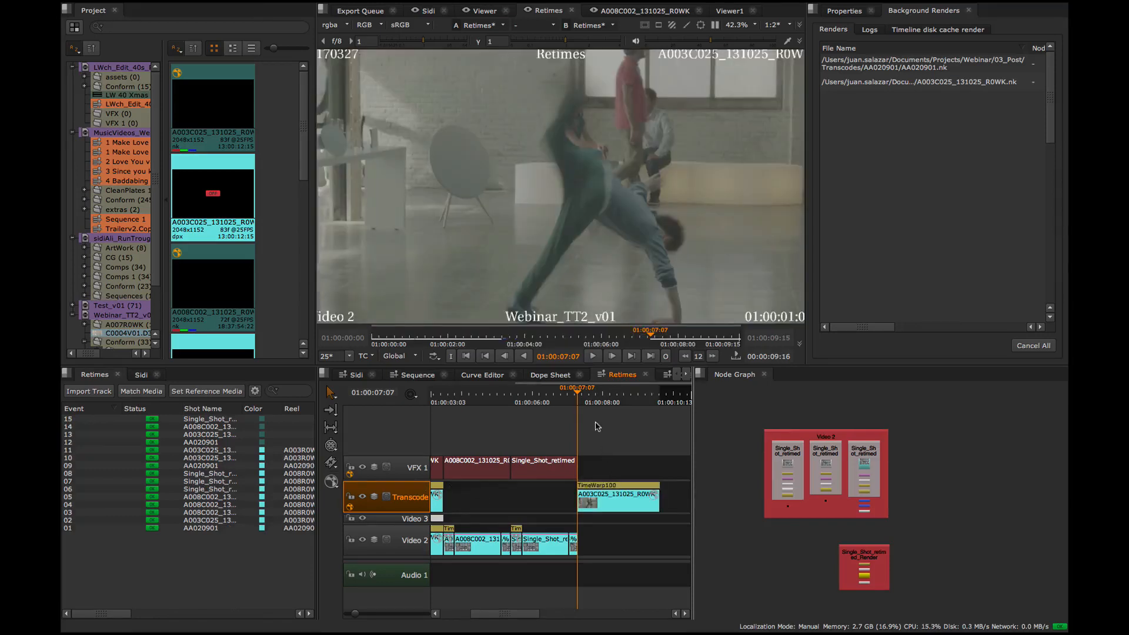
- Rename the pasted Transcode clip to CompwithnoRetime with a Simple Rename
scroll(597, 458, up, 3)
drag(654, 463, 582, 461)
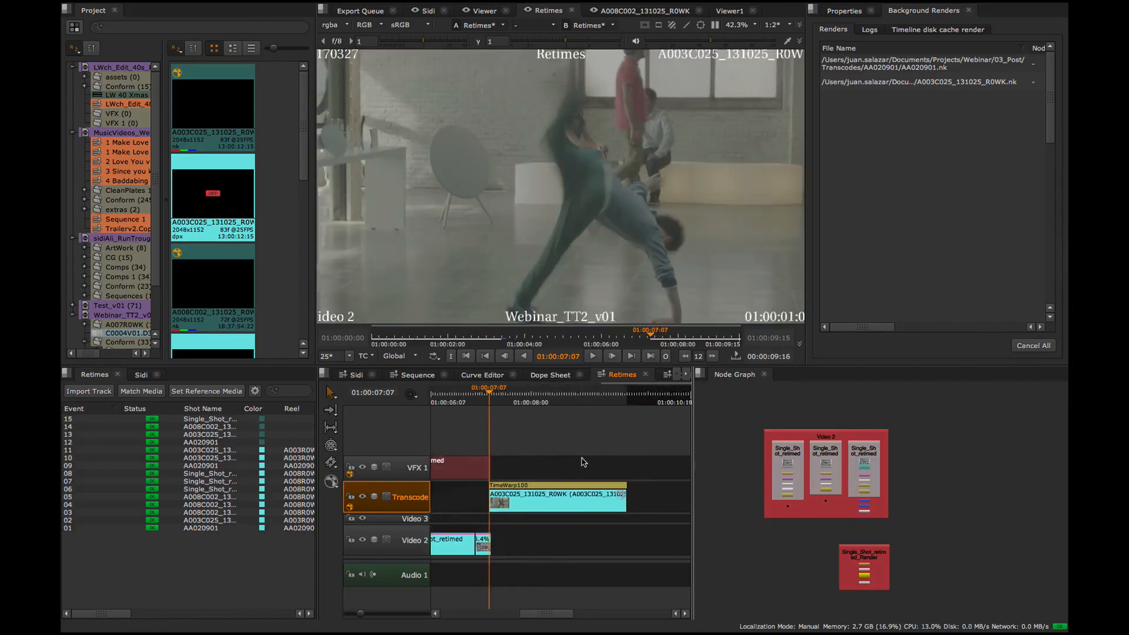
click(575, 505)
right_click(578, 505)
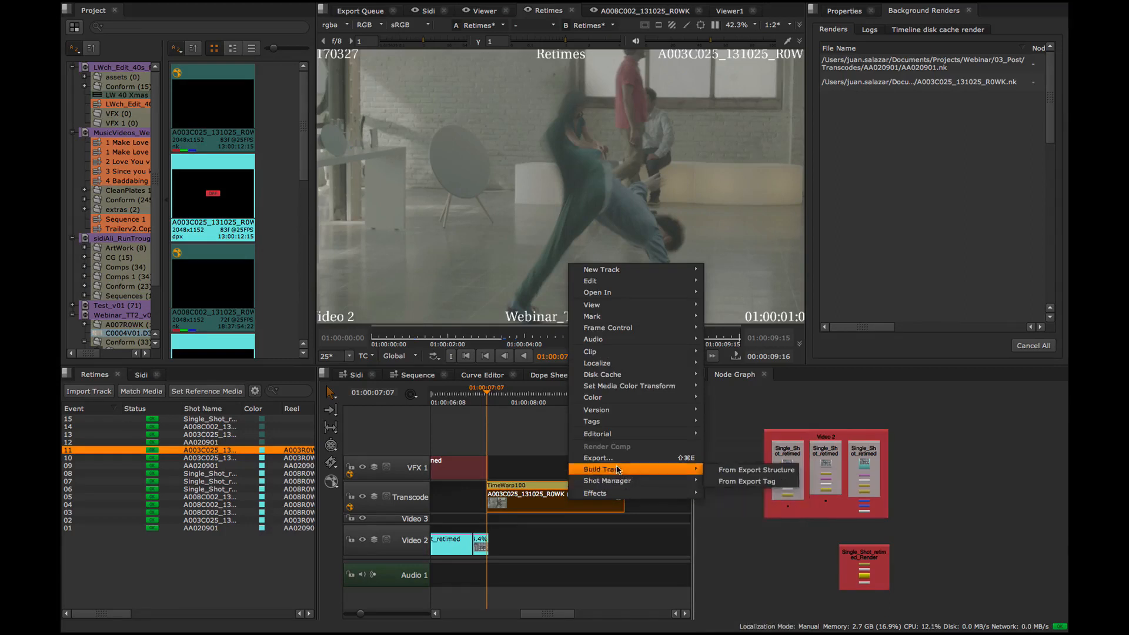
mouse_move(617, 437)
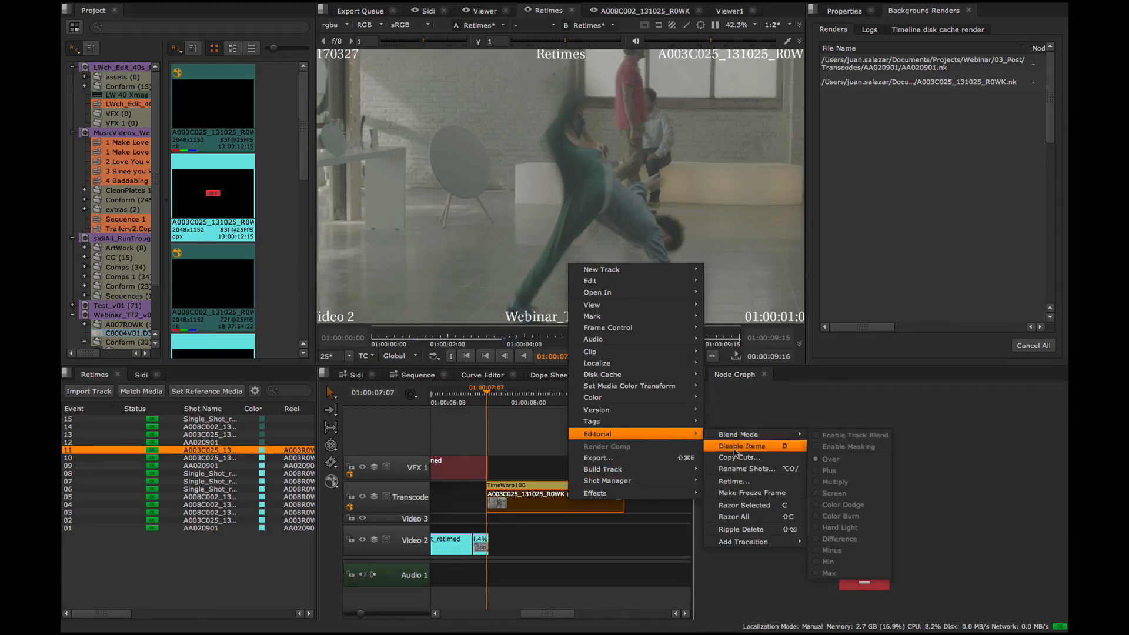
click(744, 468)
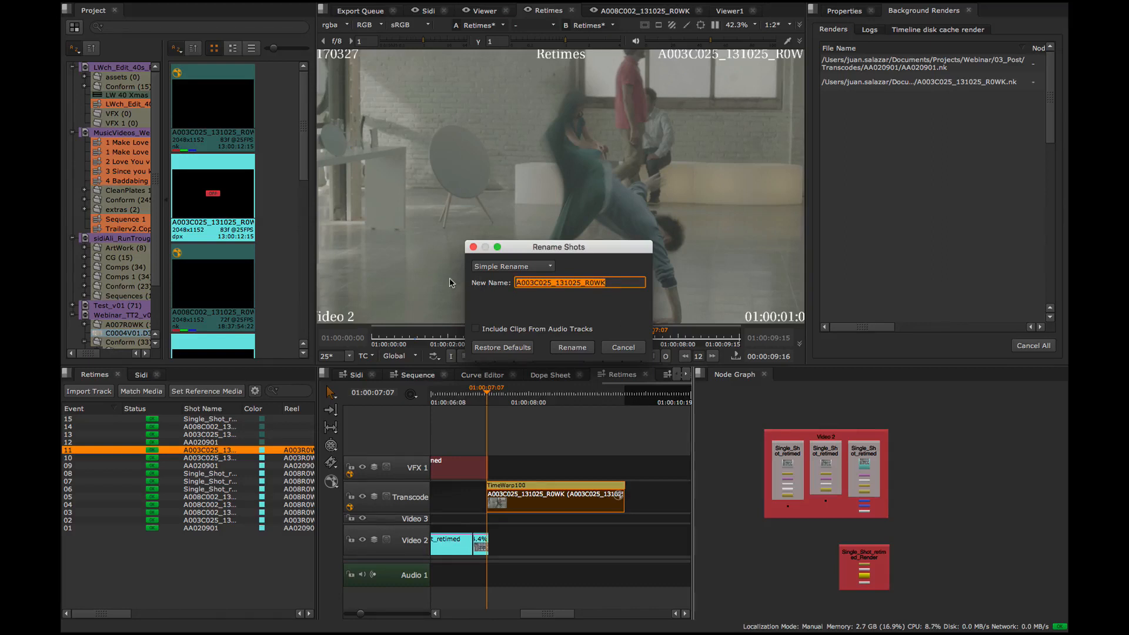
text(CompwithnoRetime)
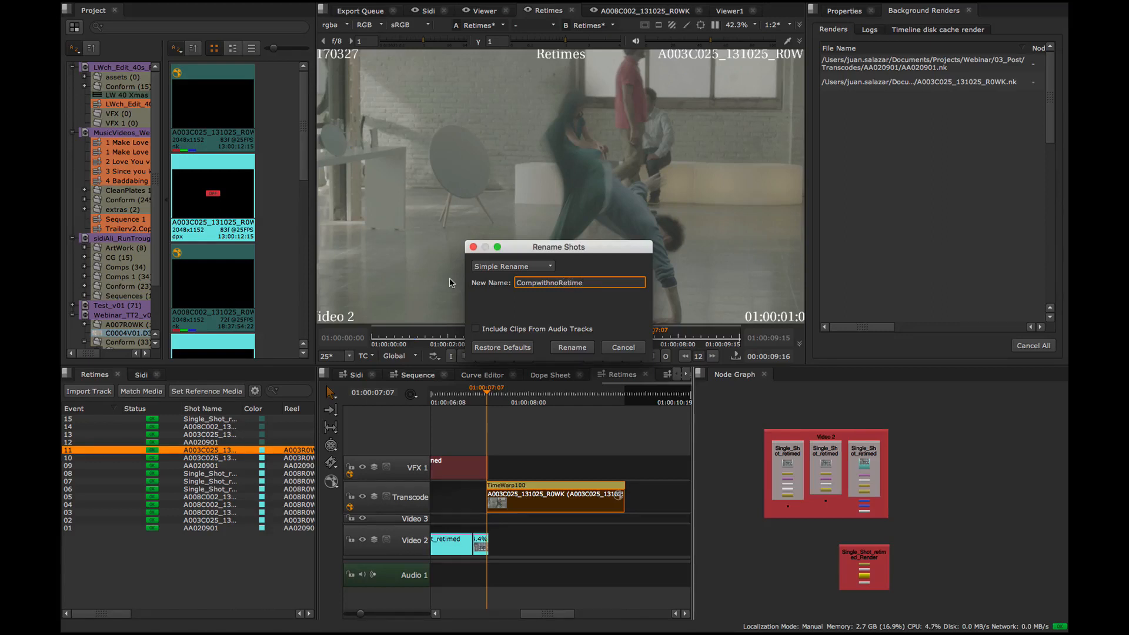
key(Return)
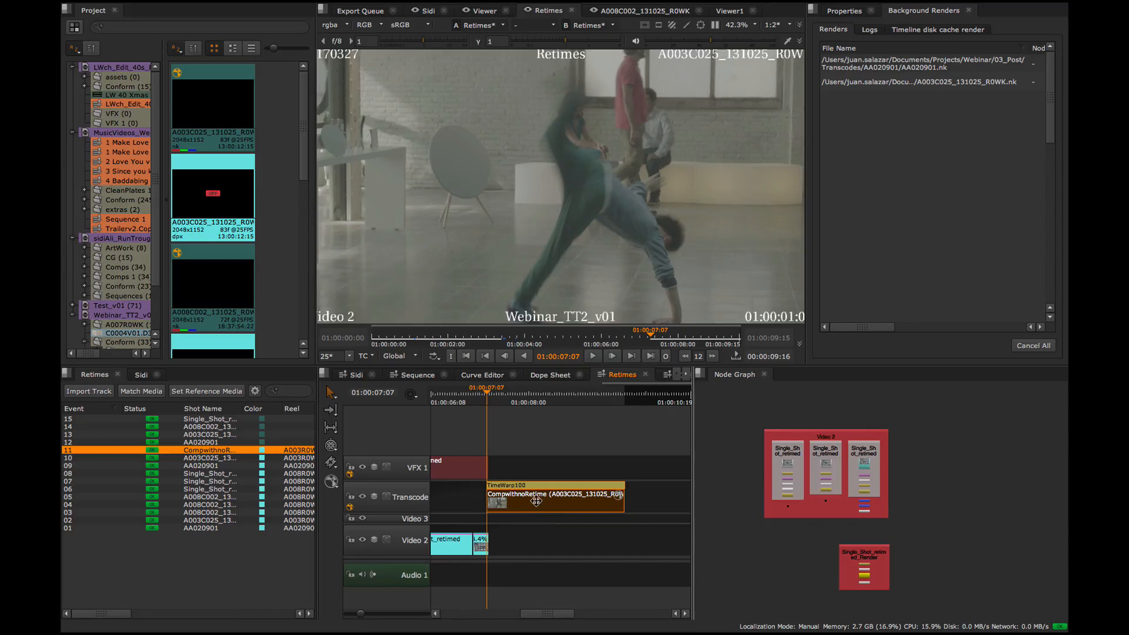
- Start a special comp from the CompwithnoRetime clip with the CreateComp_Apply_retimes preset, and turn off Apply Retimes
right_click(539, 502)
mouse_move(582, 495)
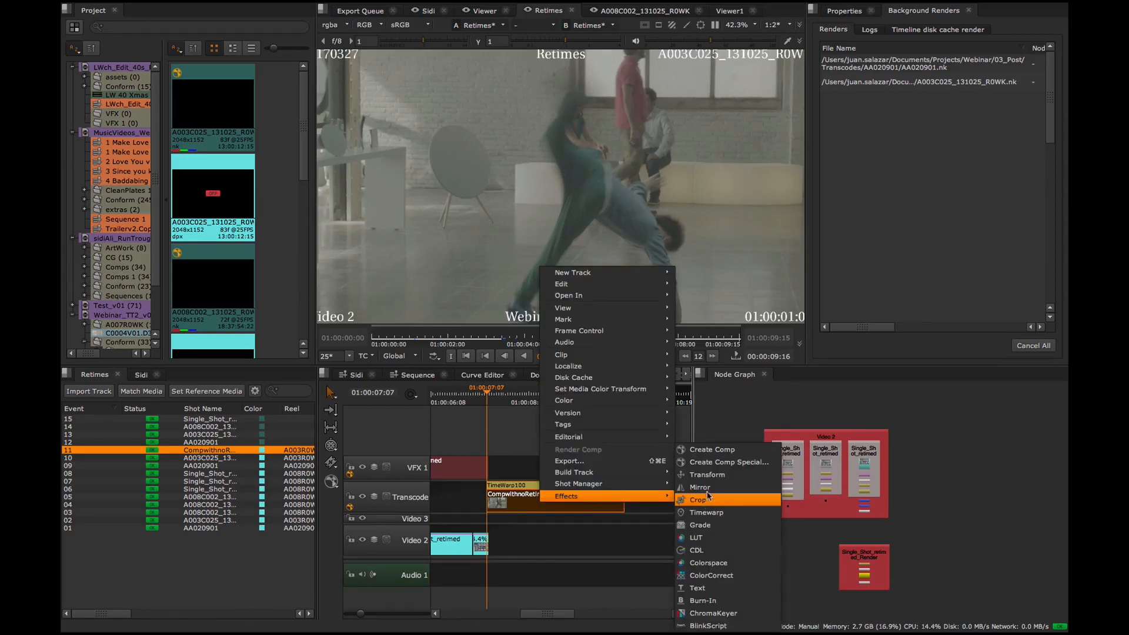
click(719, 464)
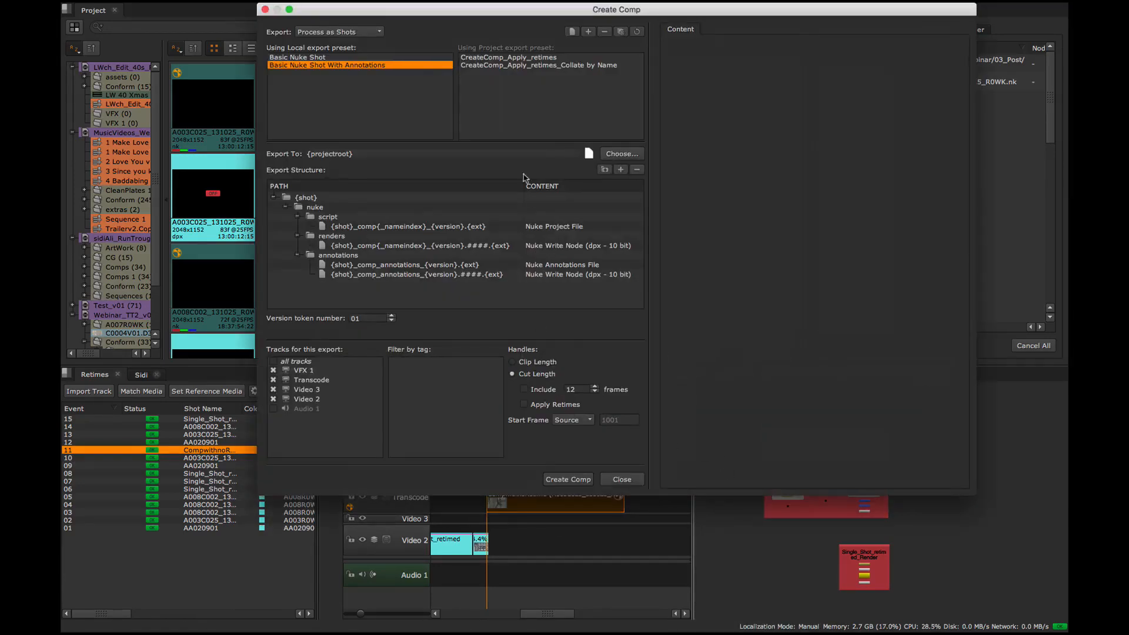
click(528, 58)
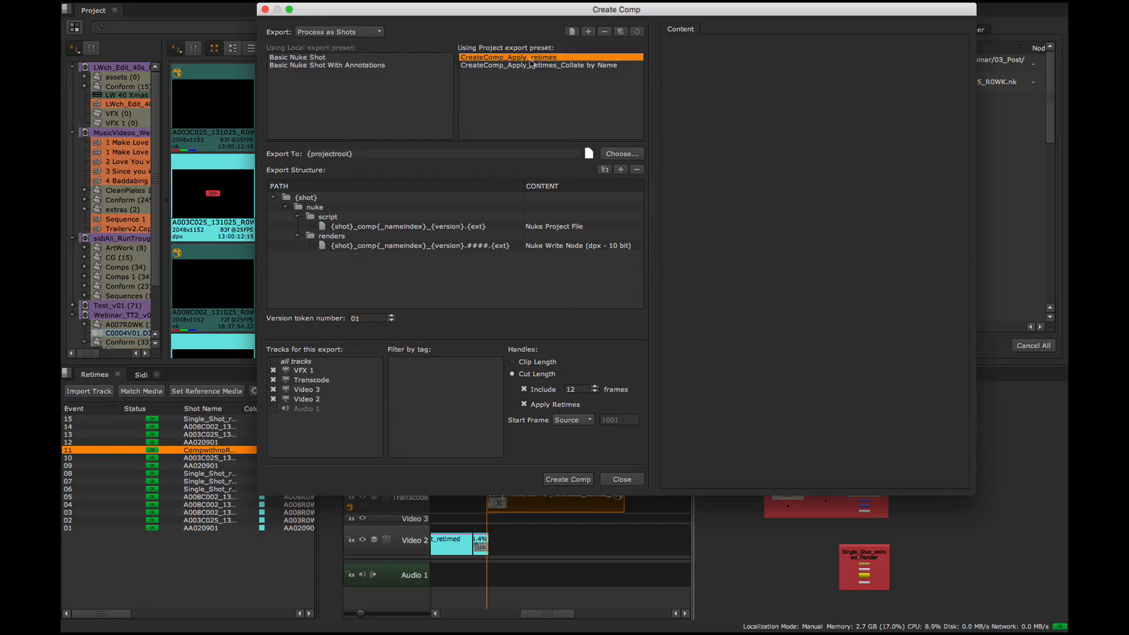
click(525, 405)
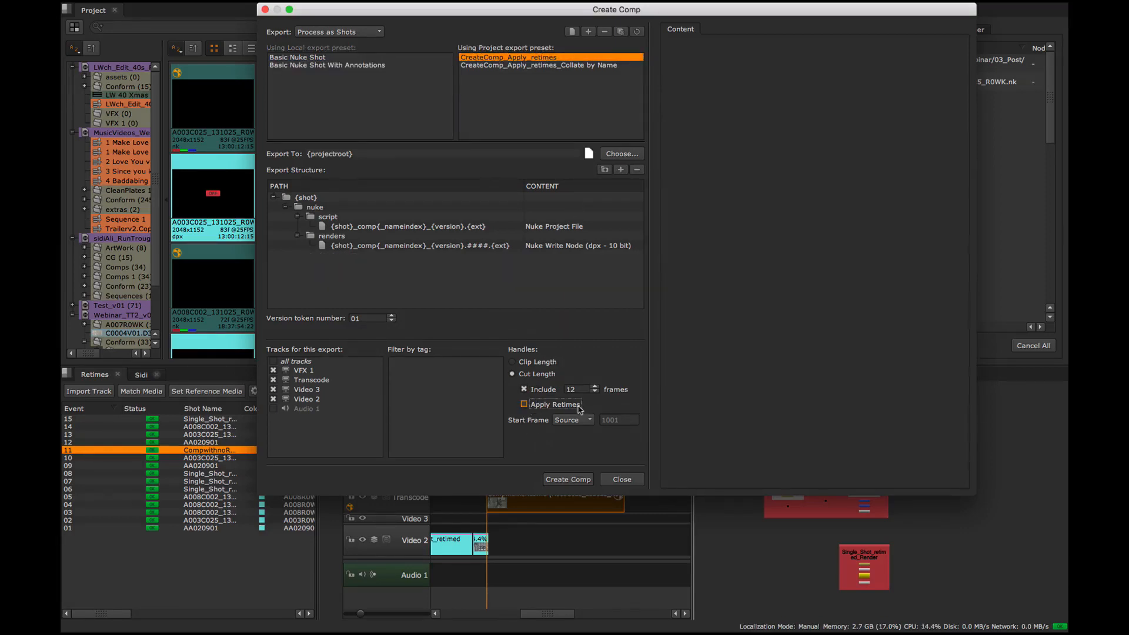
- Use a custom start frame of 1001, create the CompwithnoRetime comp, and keep the export template changes
click(580, 425)
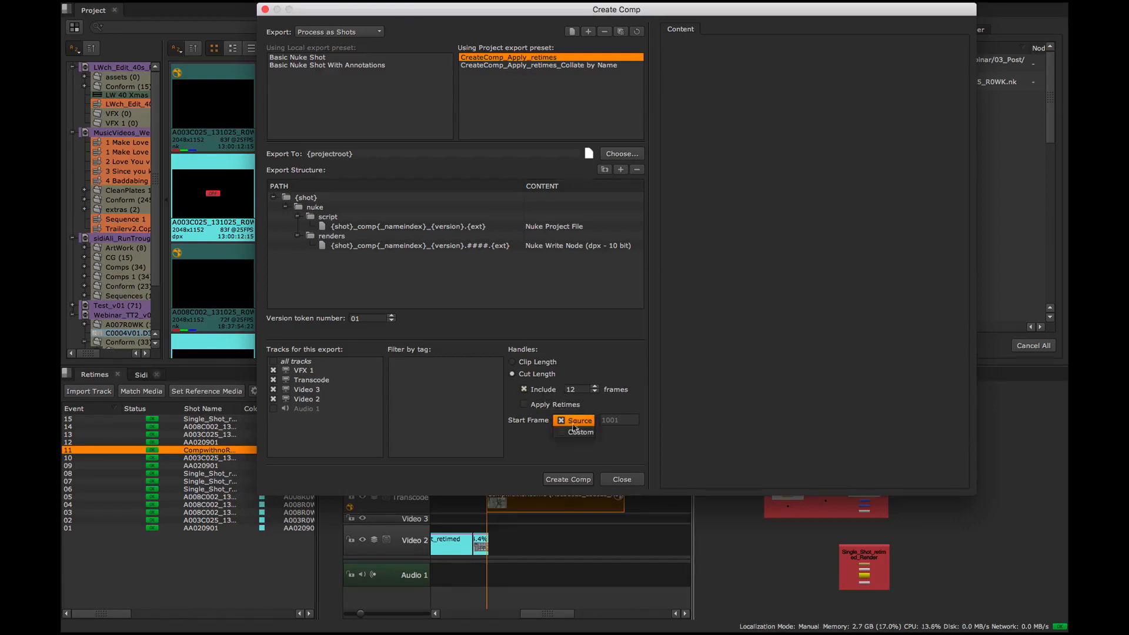
click(582, 430)
click(566, 481)
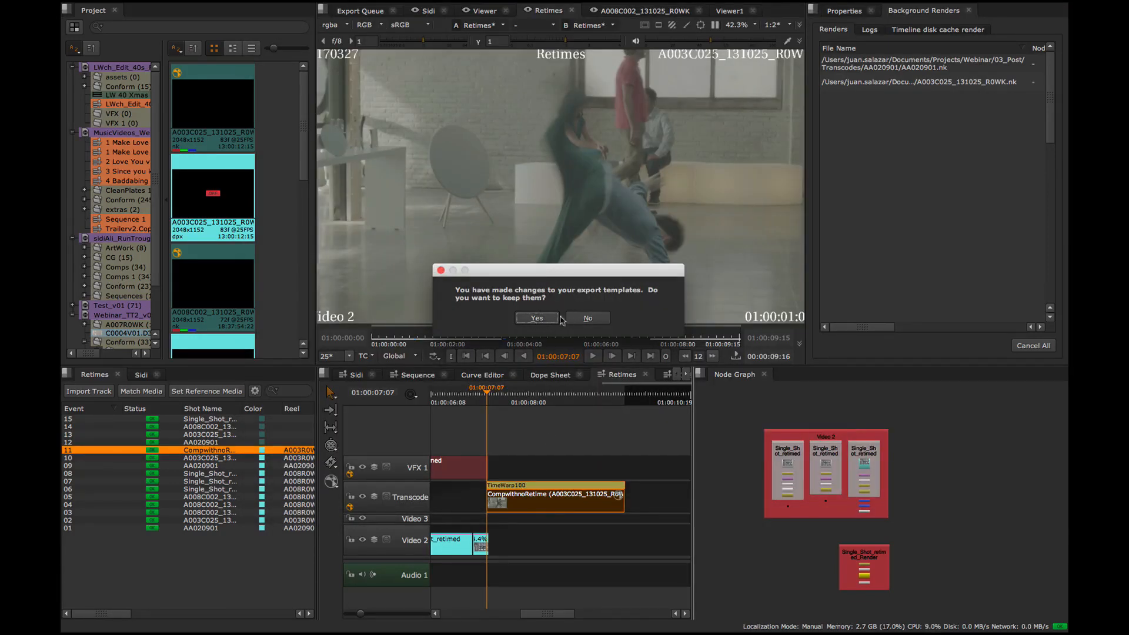
click(537, 318)
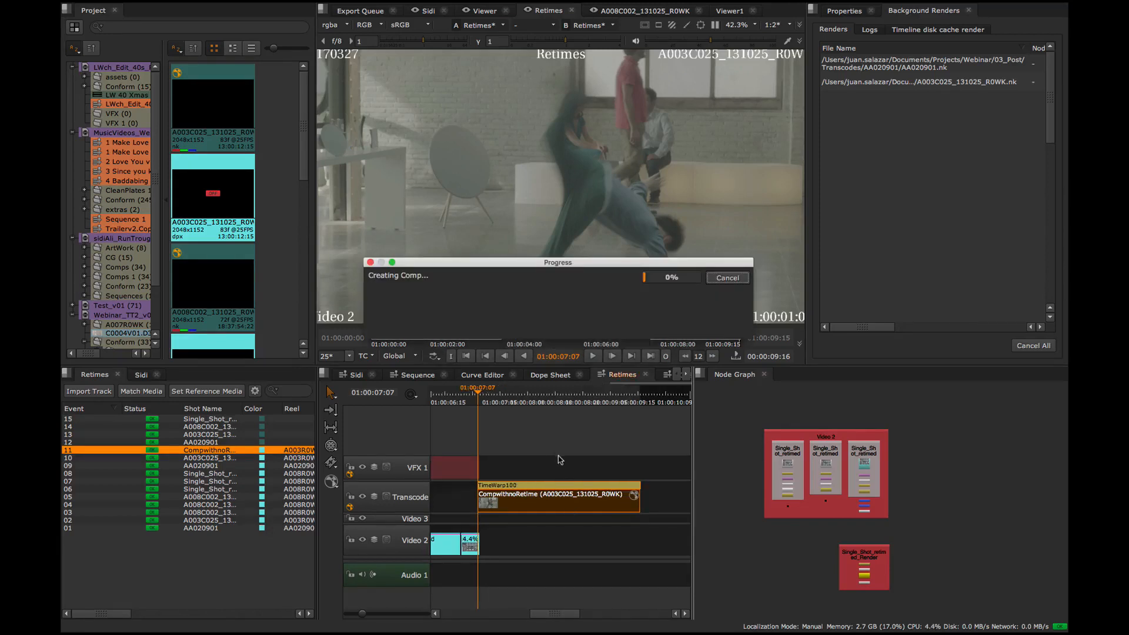
click(522, 417)
click(530, 451)
click(515, 423)
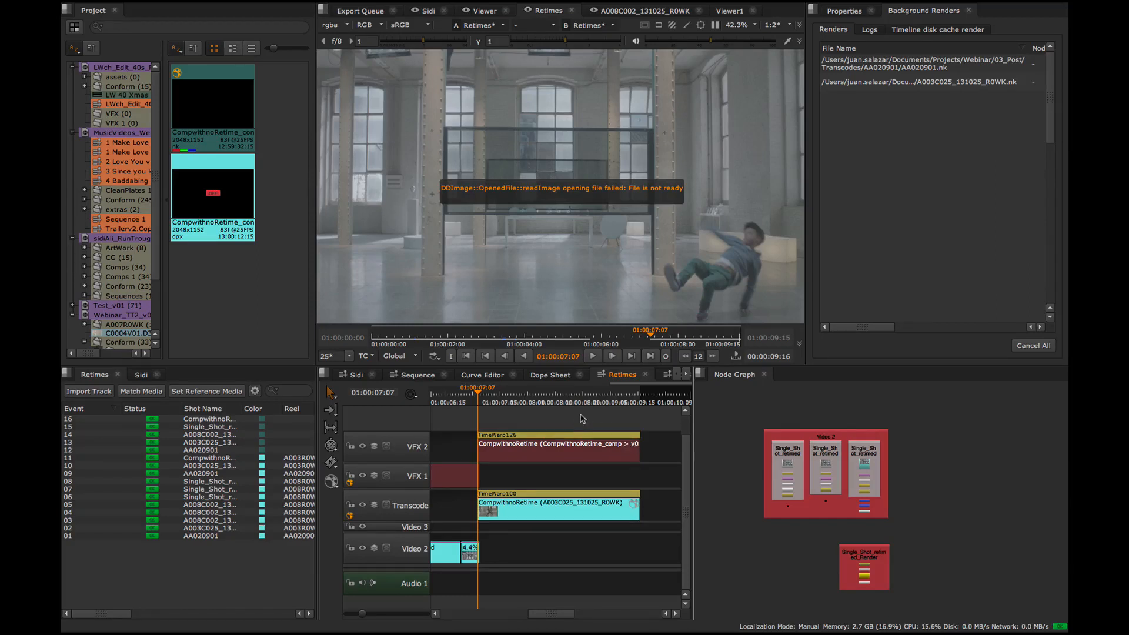
drag(588, 416, 521, 417)
drag(520, 417, 515, 446)
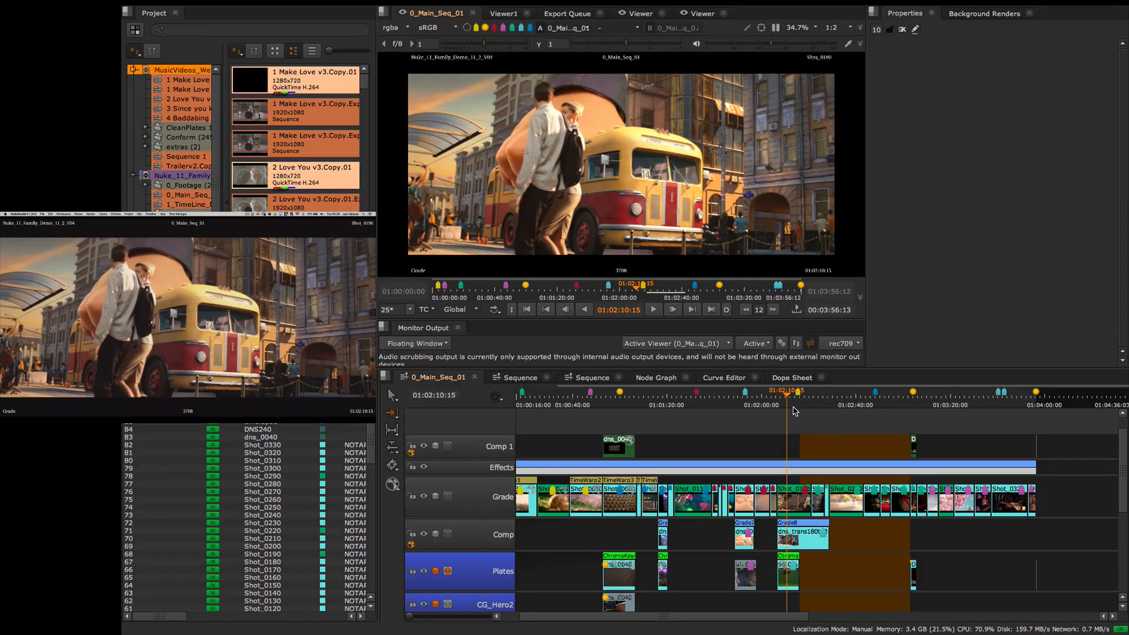
- Scrub the 0_Main_Seq_01 timeline through the bus shot to about 01:02:13:09, watching the viewer and the floating monitor output
click(794, 408)
drag(794, 407, 793, 418)
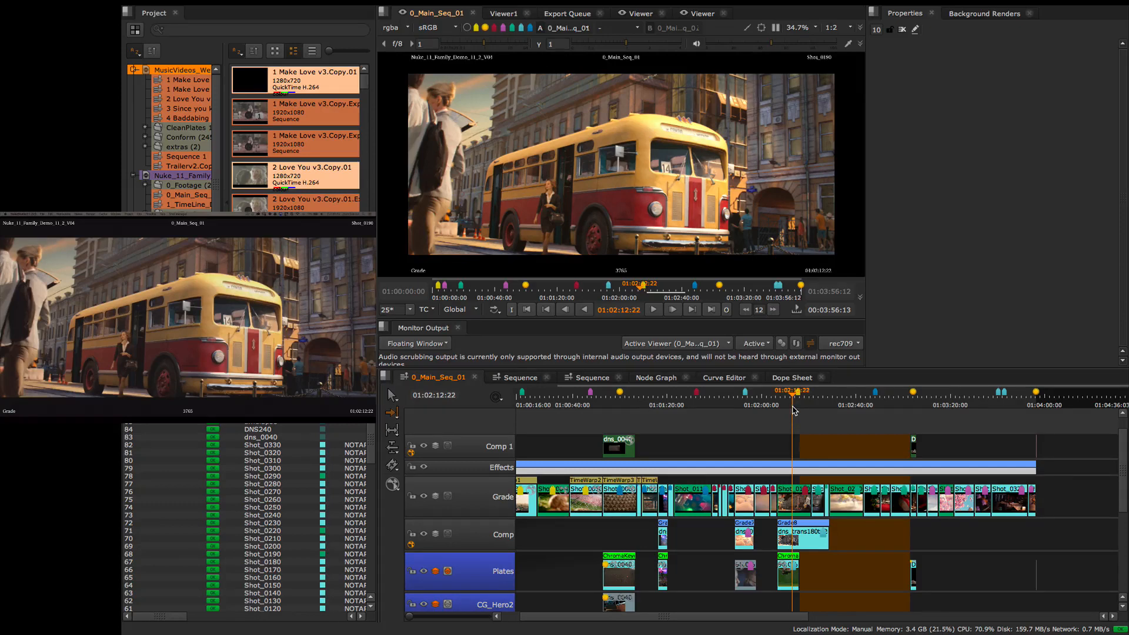
drag(794, 406, 794, 406)
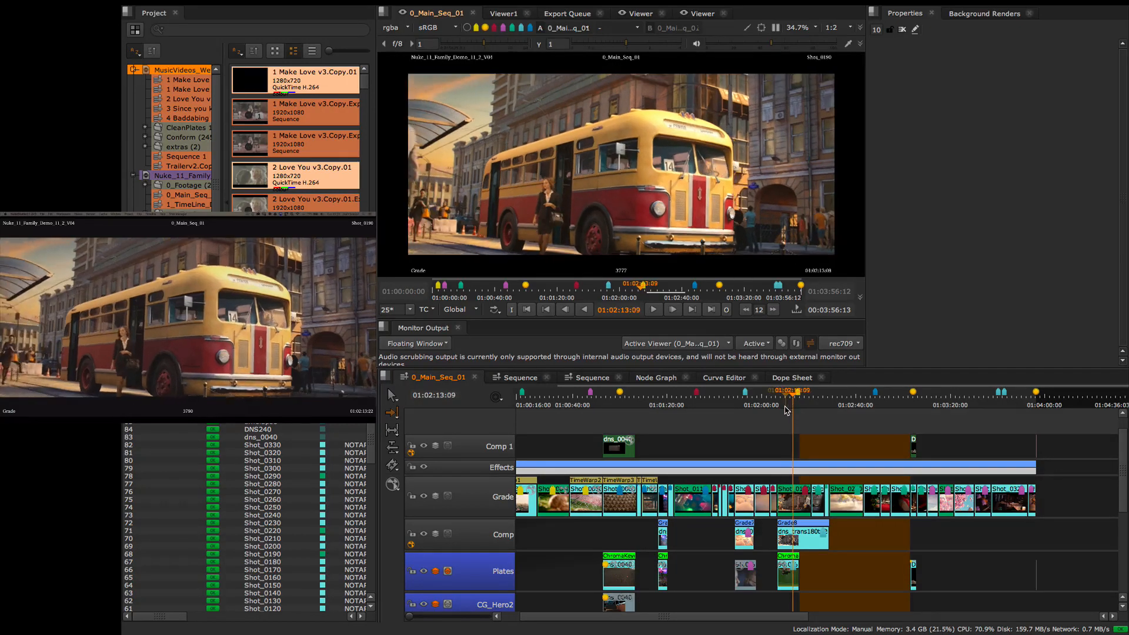
- Scrub and briefly play the bus shot in 0_Main_Seq_01, watching the floating monitor output, and finish at about 01:02:10:21
click(792, 420)
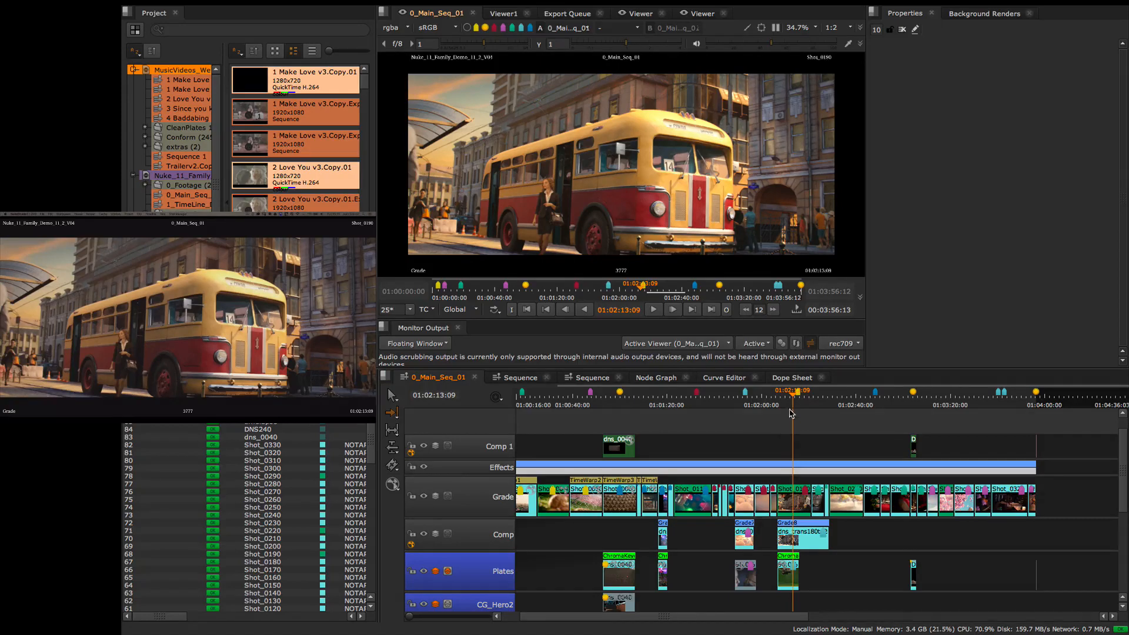
drag(792, 404, 787, 406)
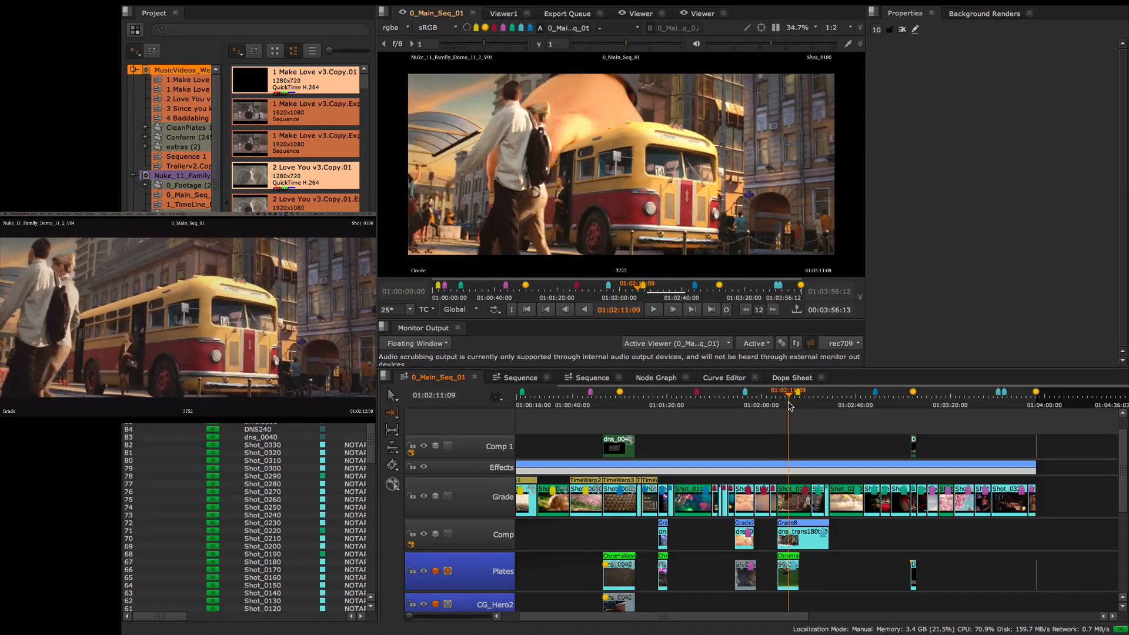
drag(789, 406, 783, 410)
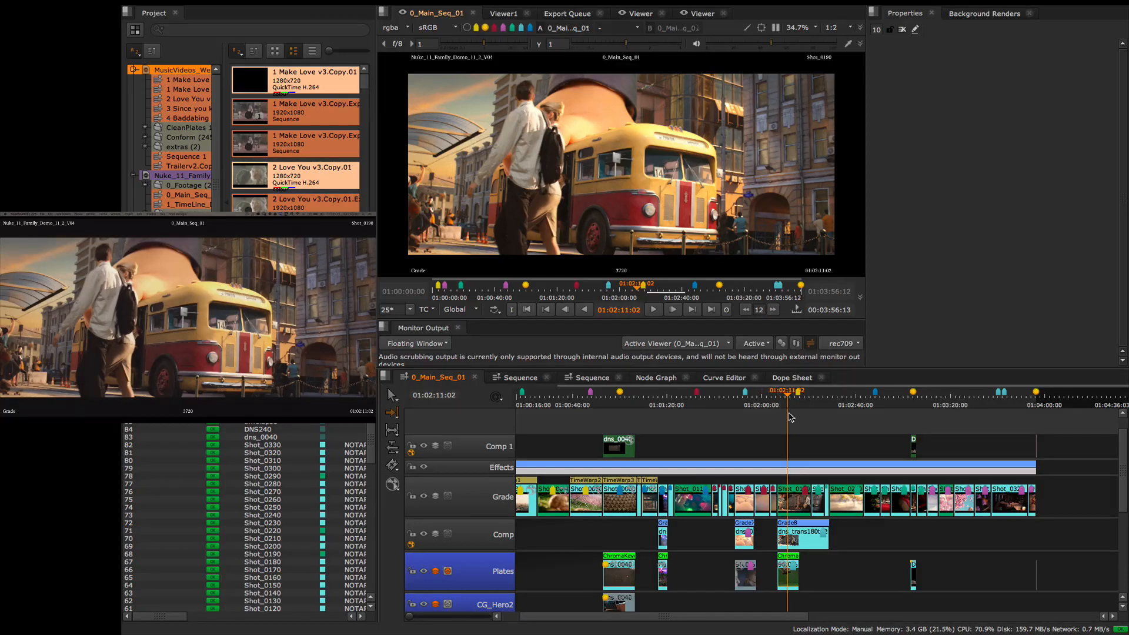
click(789, 404)
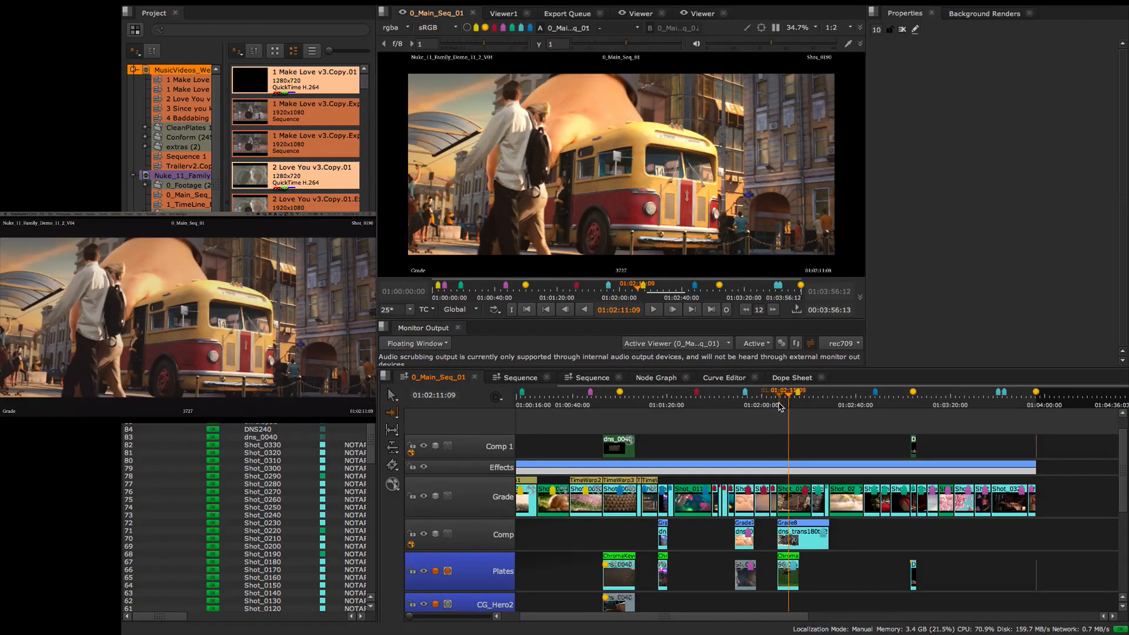
key(space)
key(space)
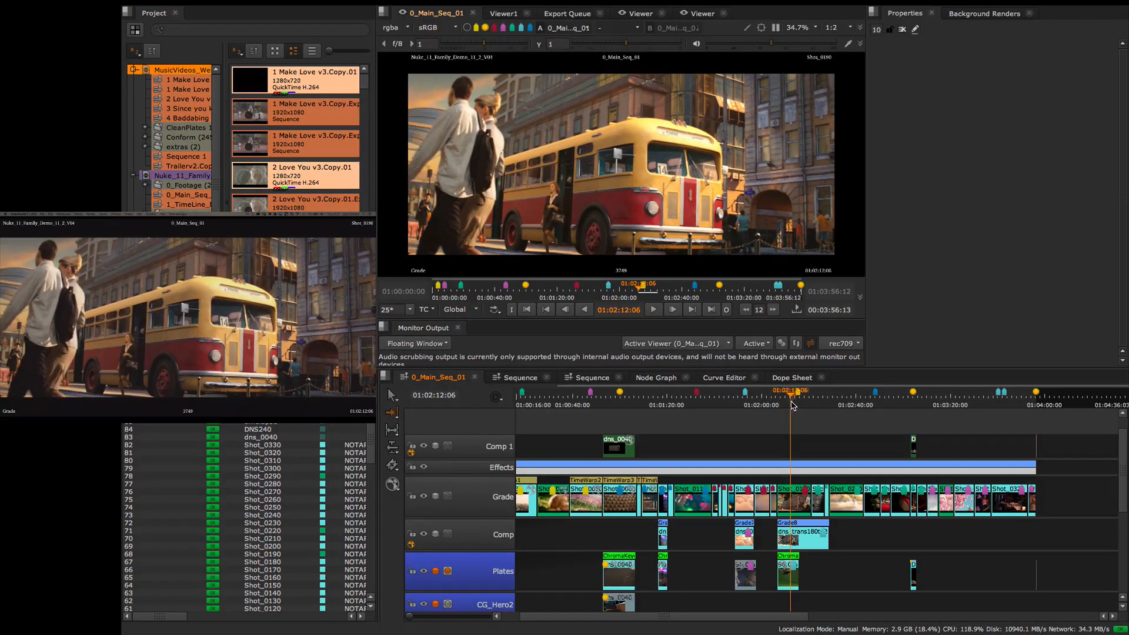
mouse_move(792, 405)
mouse_down()
mouse_move(770, 404)
mouse_move(786, 404)
mouse_up()
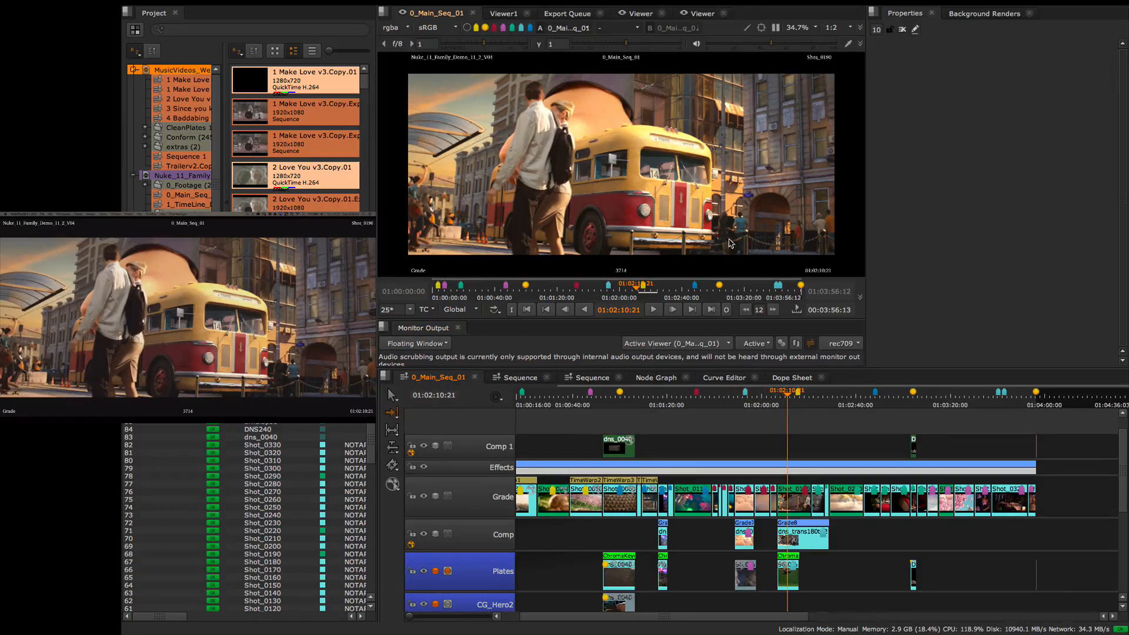
- Set the monitor output to show A/B, and check how it follows zooming in on the bus and back out
click(755, 343)
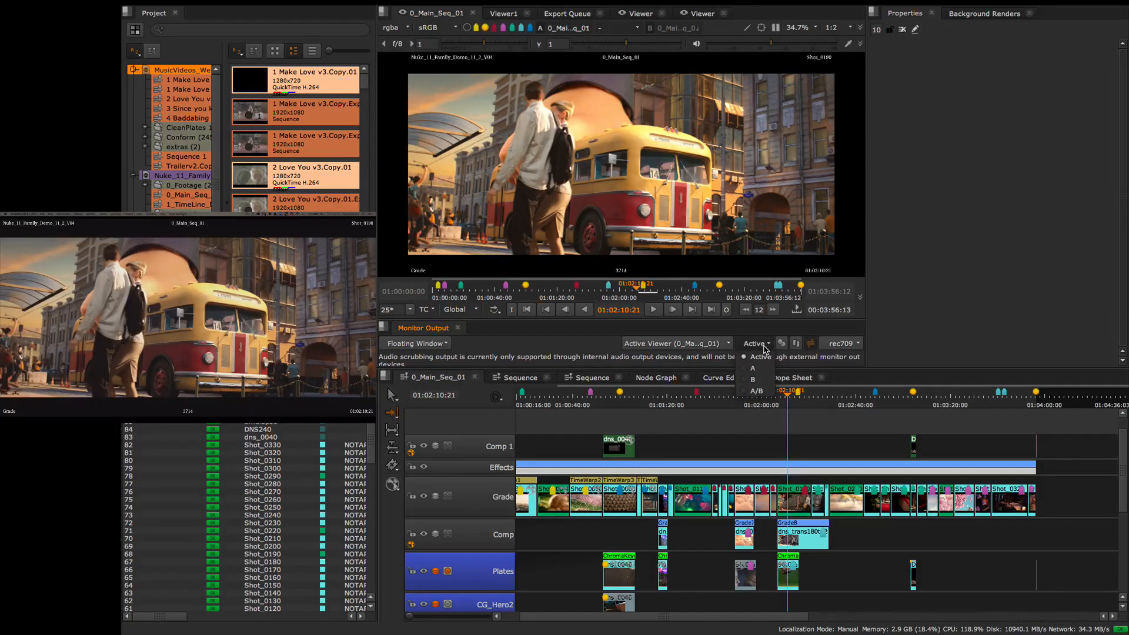
click(755, 393)
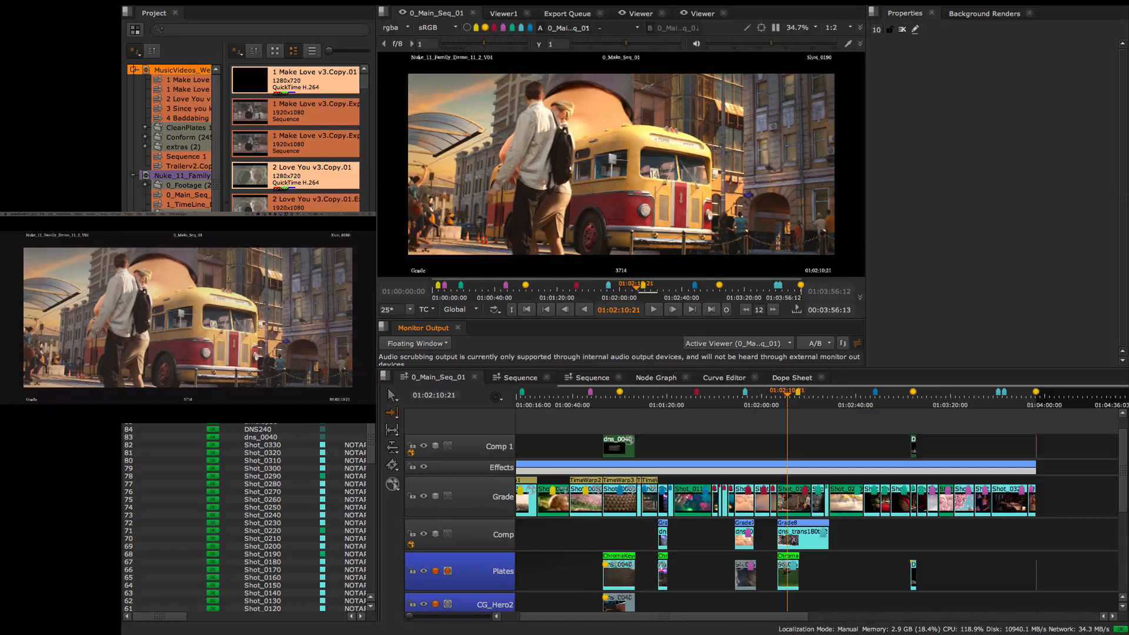
scroll(598, 183, up, 7)
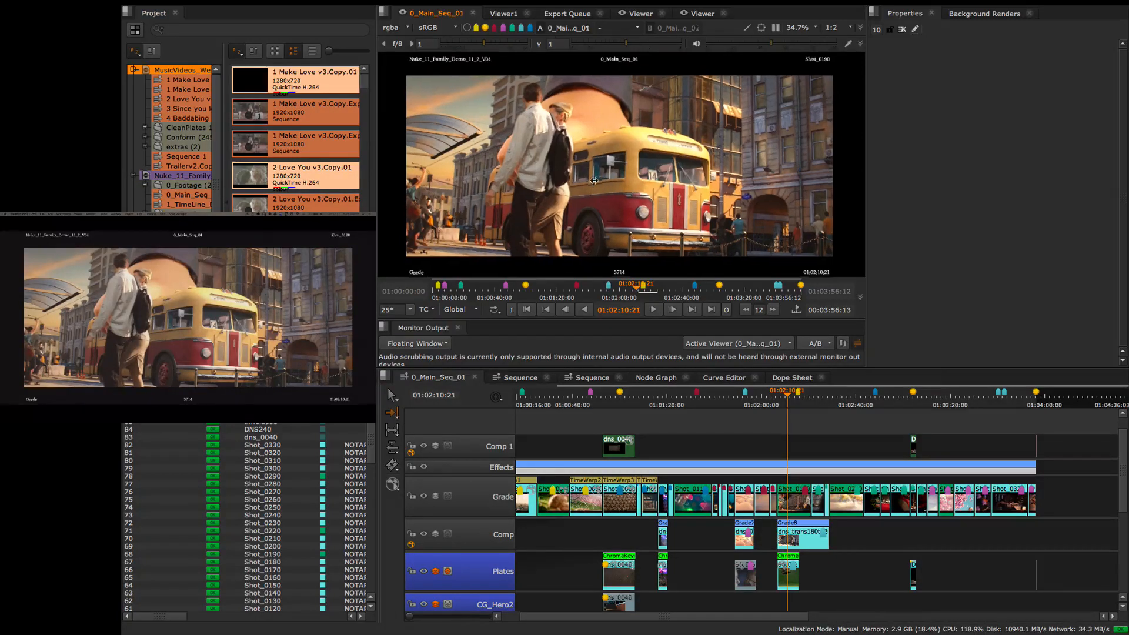
scroll(681, 174, down, 8)
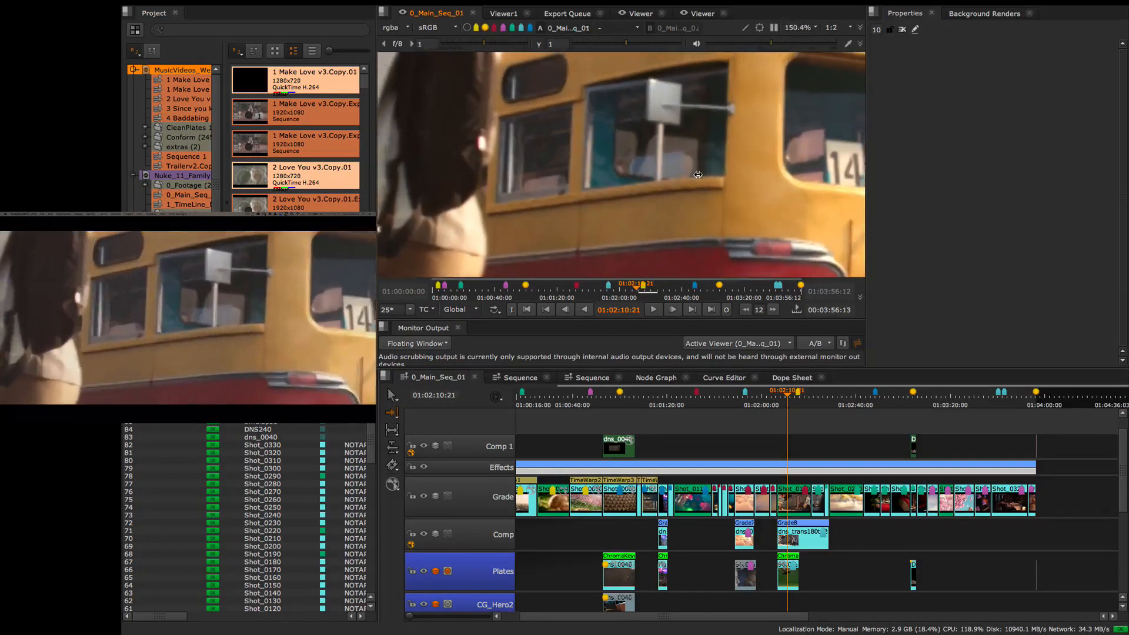
drag(652, 175, 596, 182)
scroll(639, 187, up, 3)
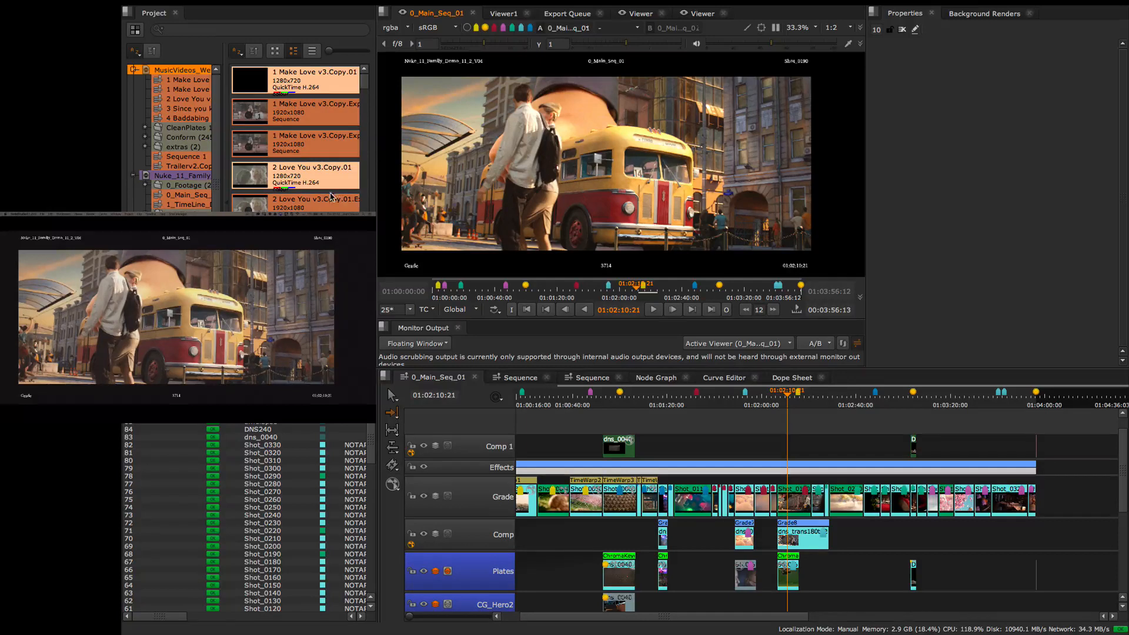
- Check how the monitor output follows panning and zooming of the bus frame, and fit the frame in the viewer
drag(615, 191, 627, 190)
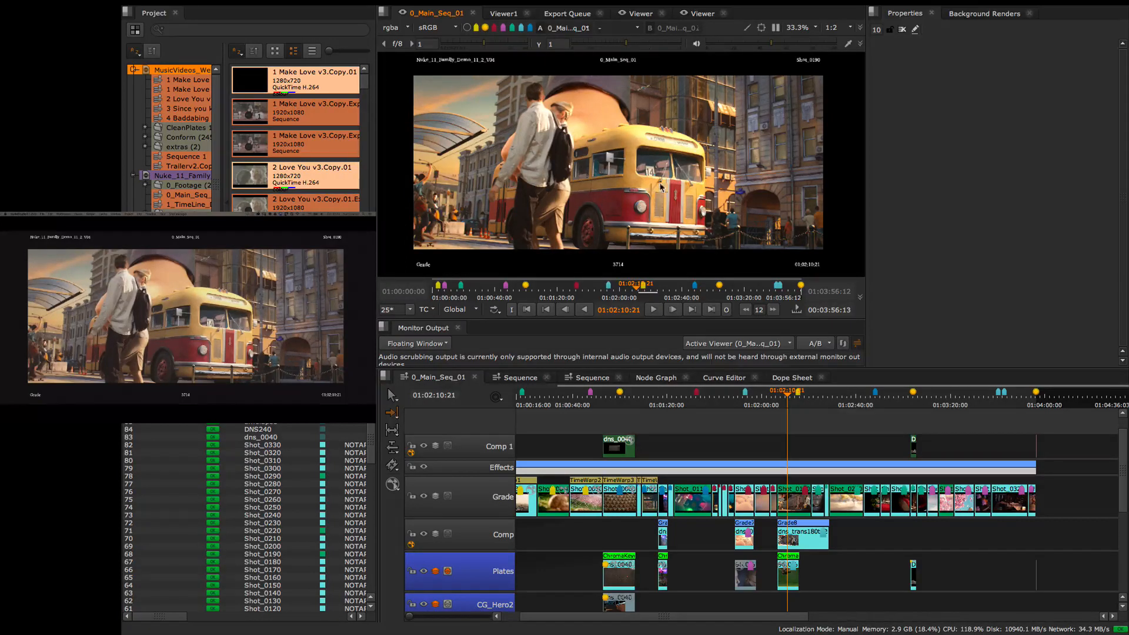
scroll(607, 176, down, 1)
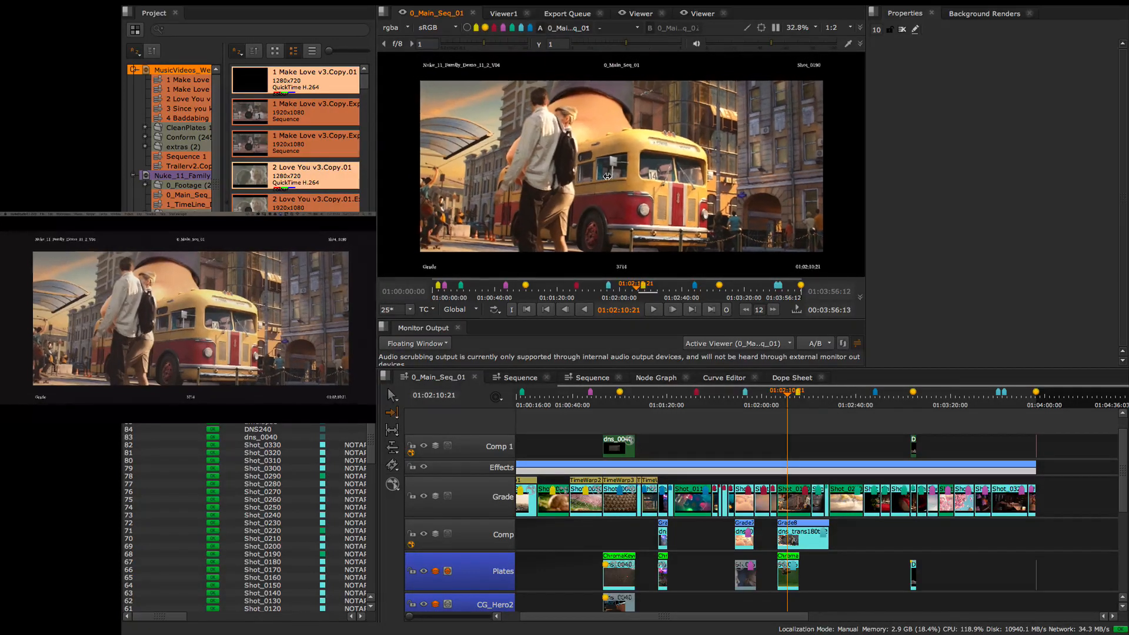
scroll(608, 176, up, 1)
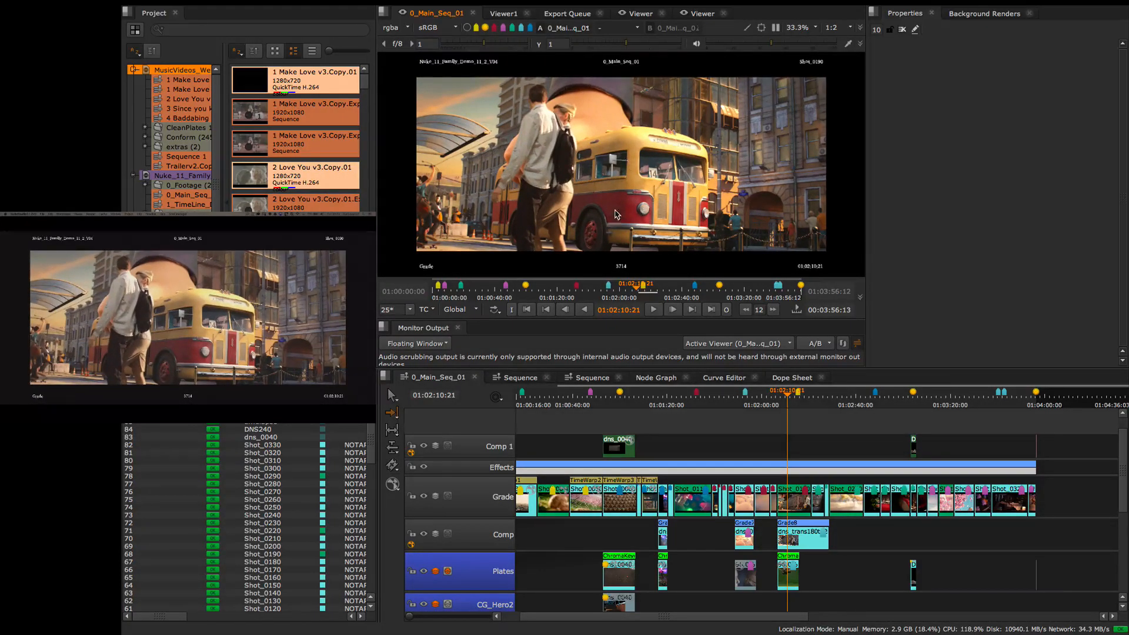
drag(627, 176, 593, 175)
drag(593, 176, 583, 201)
drag(494, 178, 458, 166)
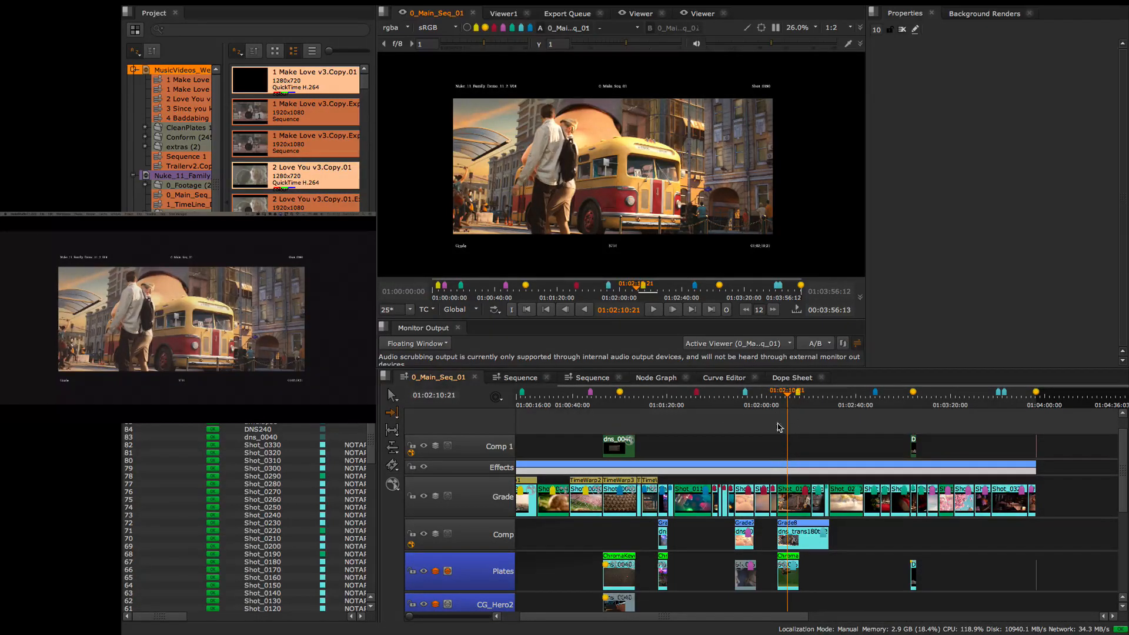
scroll(779, 427, down, 1)
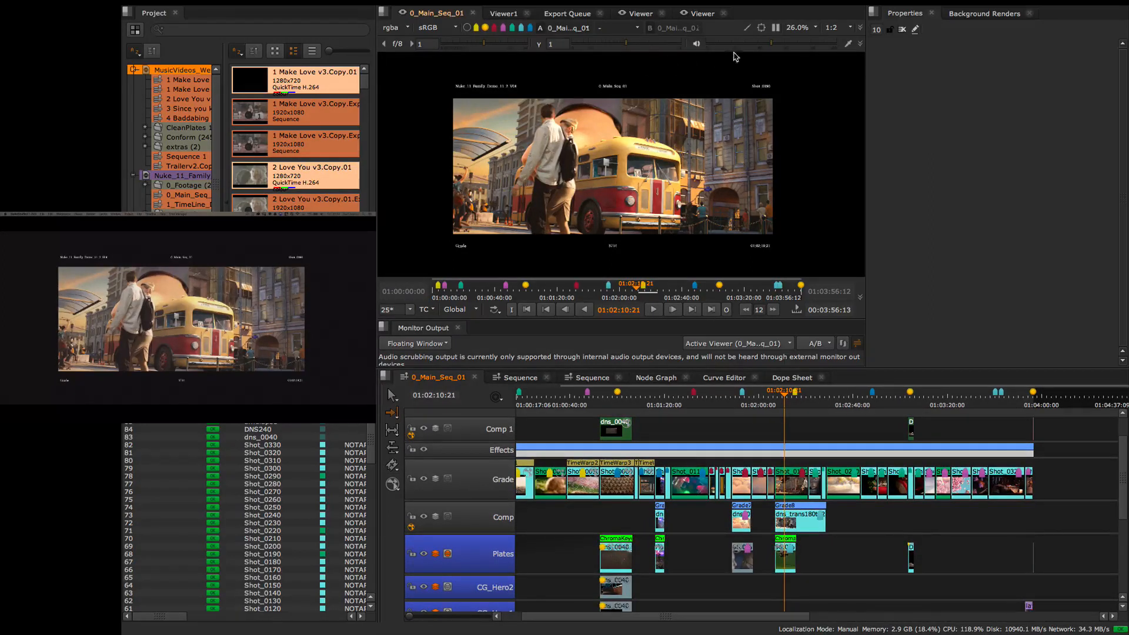
scroll(787, 422, down, 1)
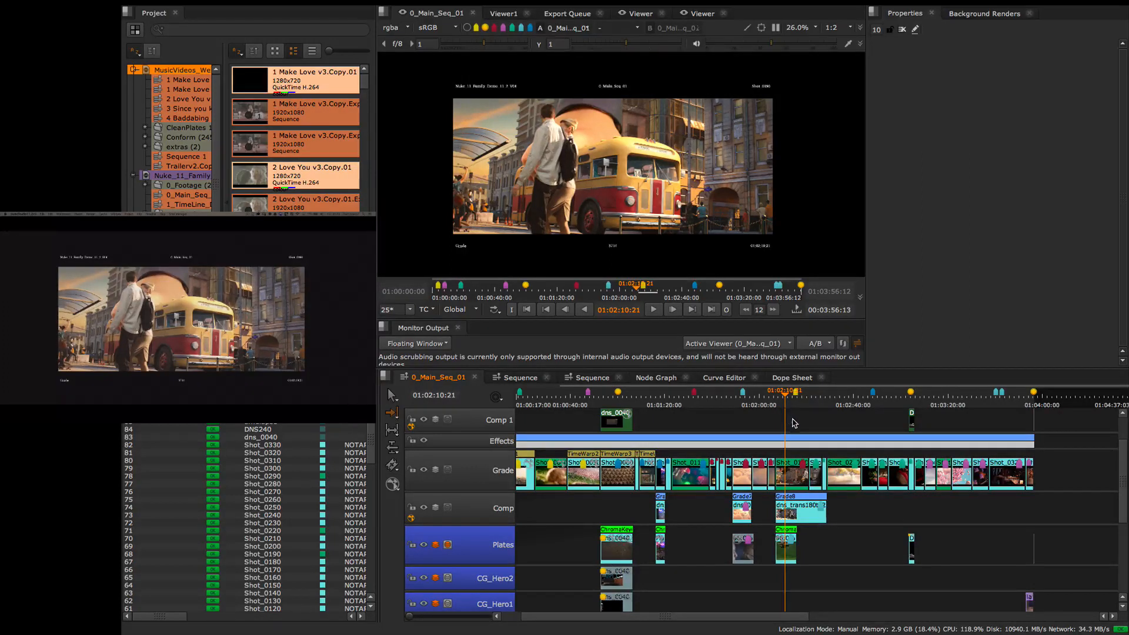
scroll(790, 422, up, 2)
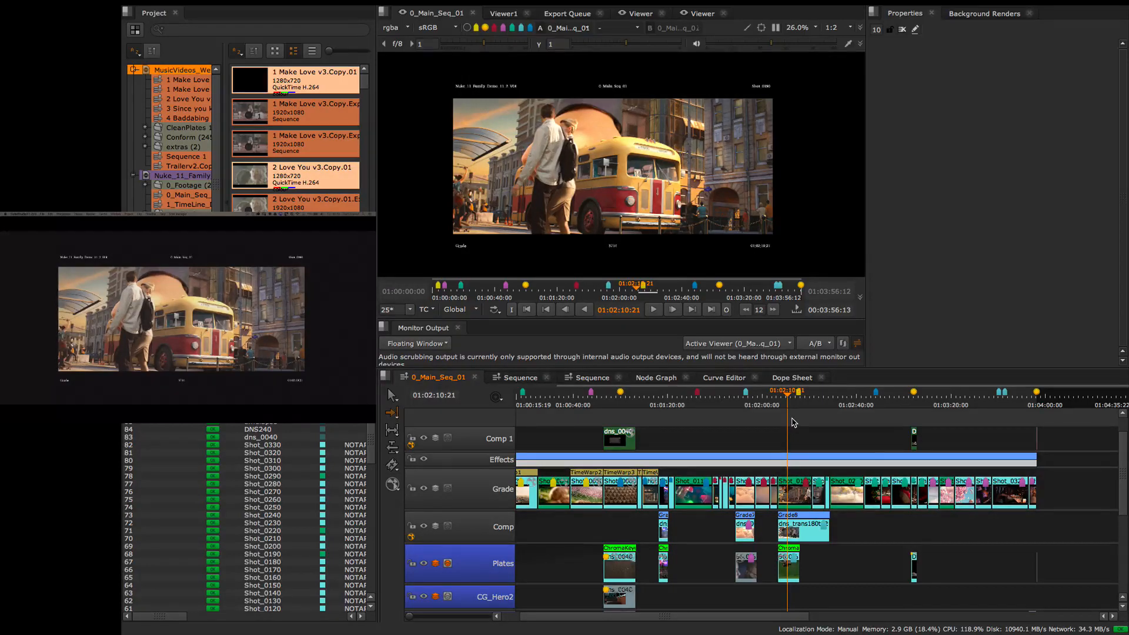
key(f)
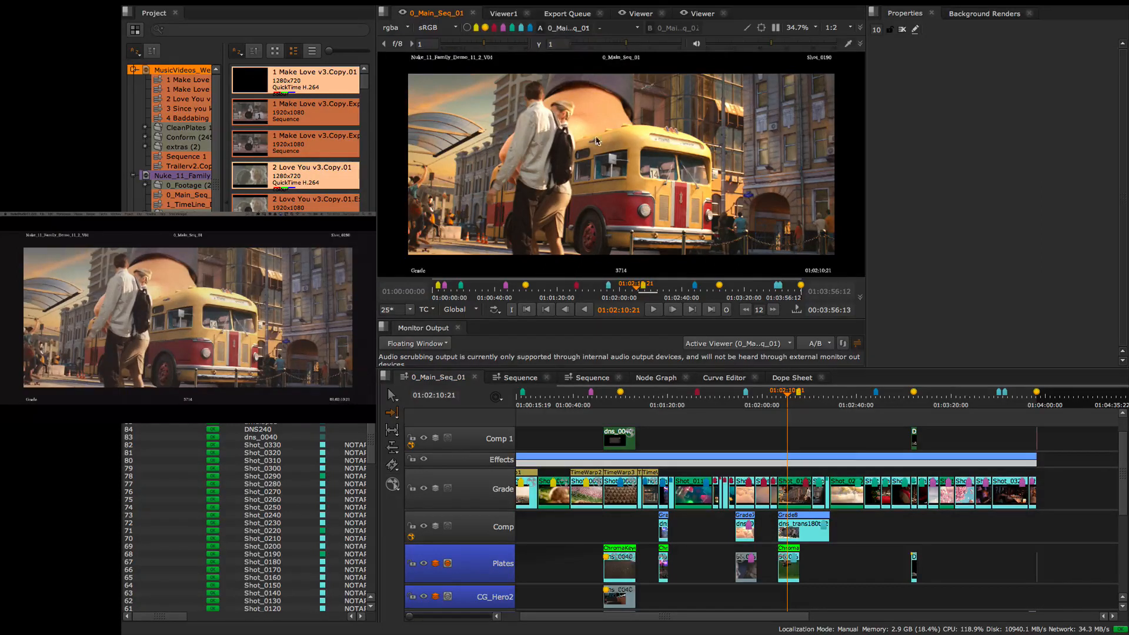
- Compare the graded sequence with the Comp track's dns_trans180 clip in a wipe, sweeping it across the bus frame and tilting it
drag(800, 436, 797, 424)
drag(819, 561, 816, 536)
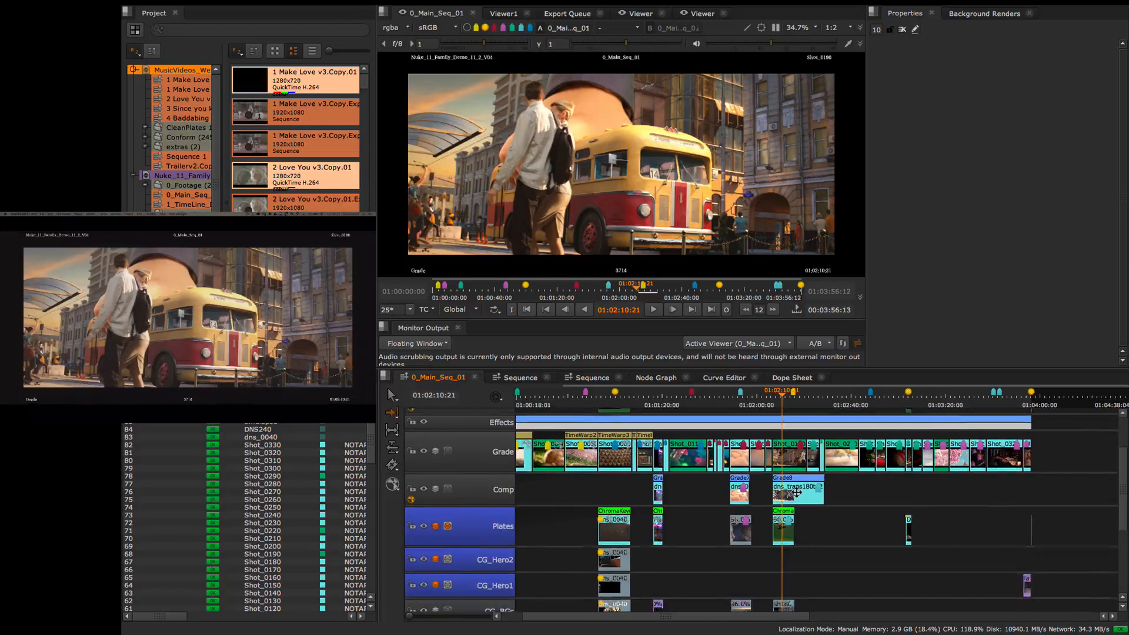
click(796, 493)
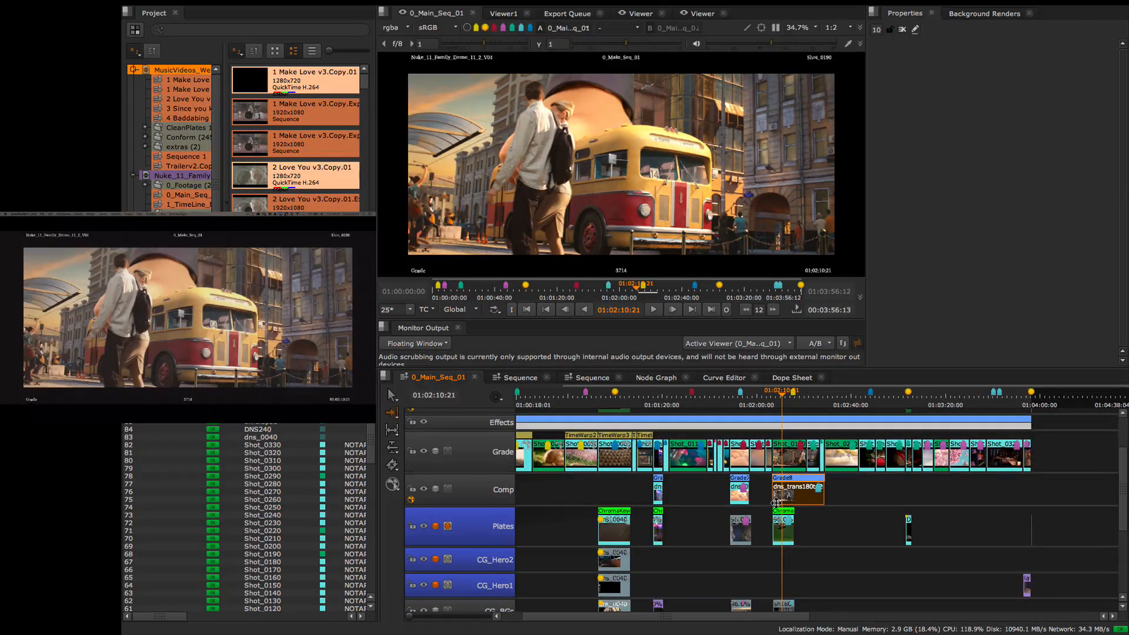
key(w)
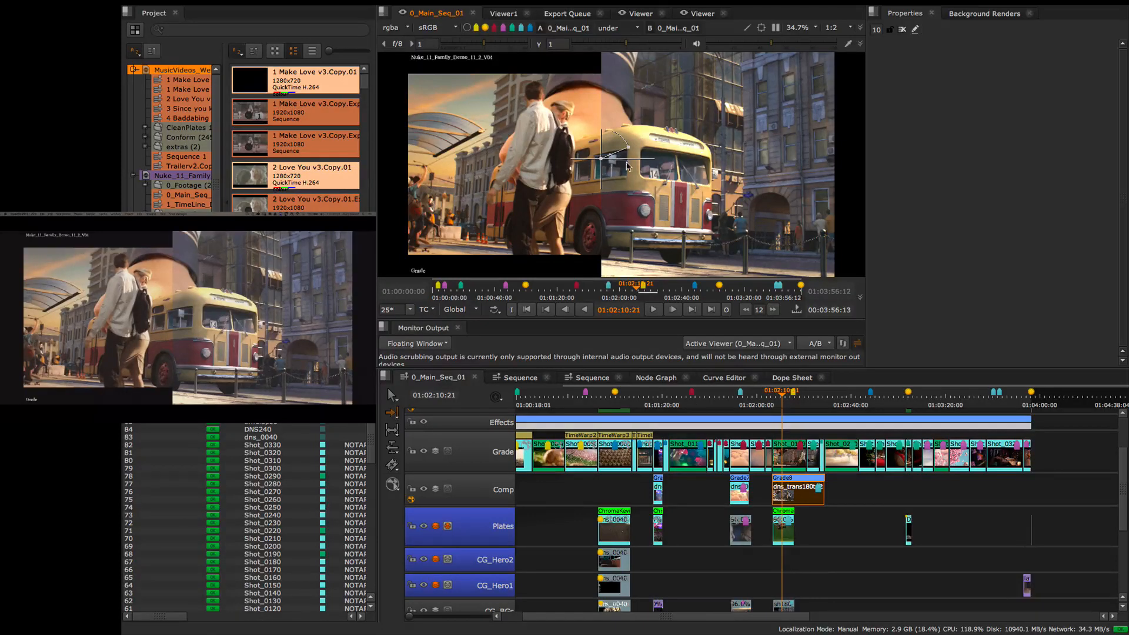
drag(601, 157, 400, 159)
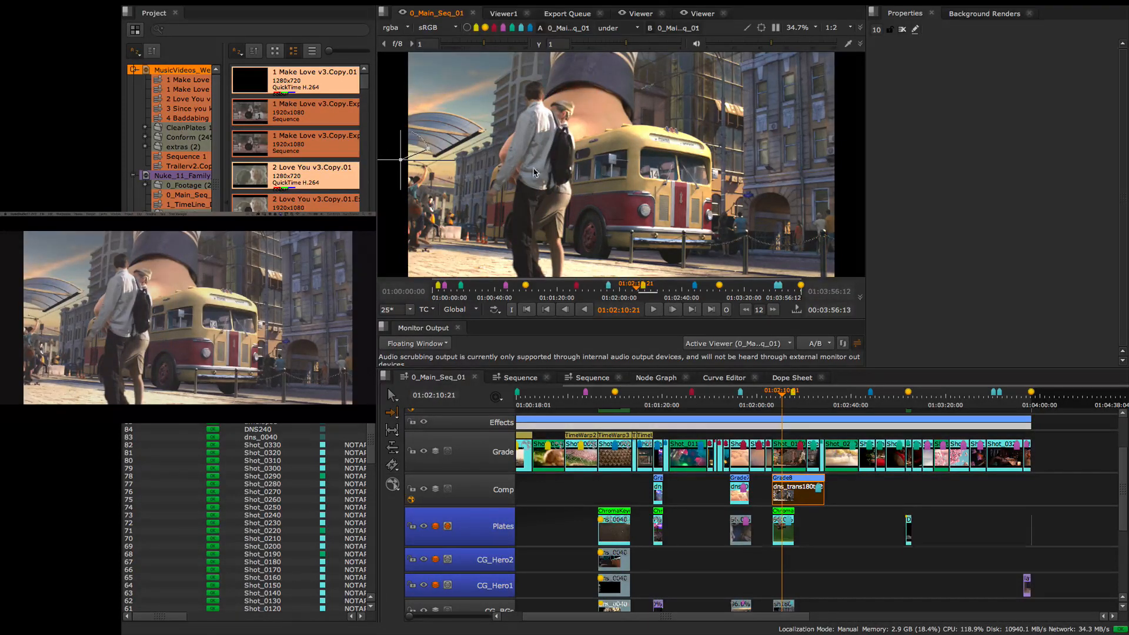
mouse_move(399, 159)
mouse_down()
mouse_move(864, 147)
mouse_move(403, 156)
mouse_move(425, 156)
mouse_up()
drag(421, 155, 662, 166)
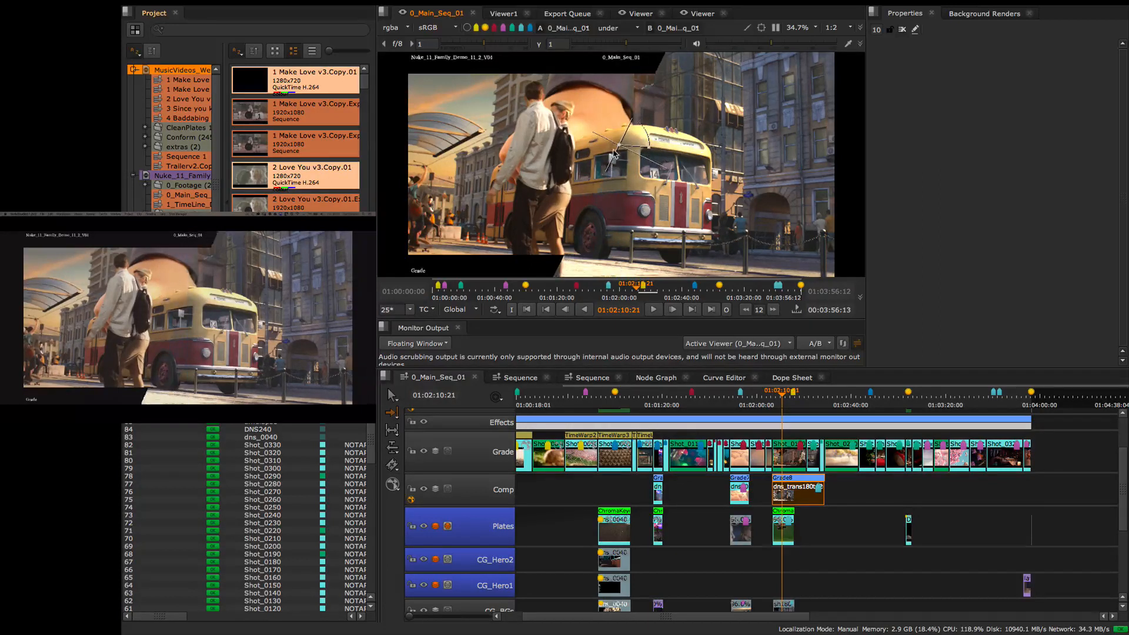
- View the A and B buffers side by side with the horizontal comparison mode, and return to the wipe
click(633, 29)
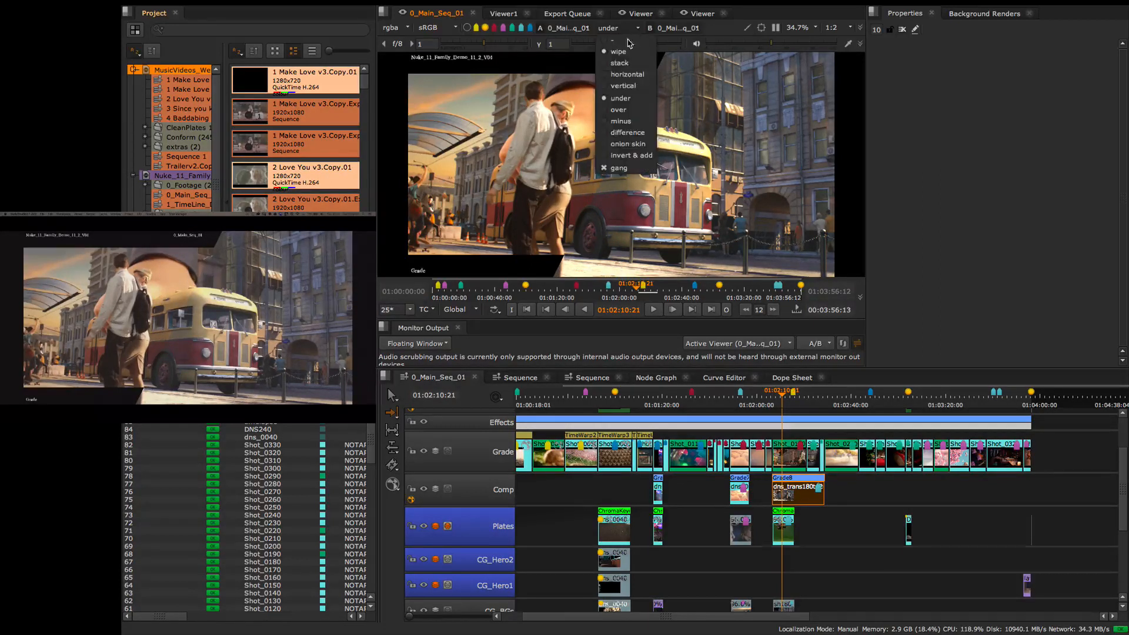
click(619, 75)
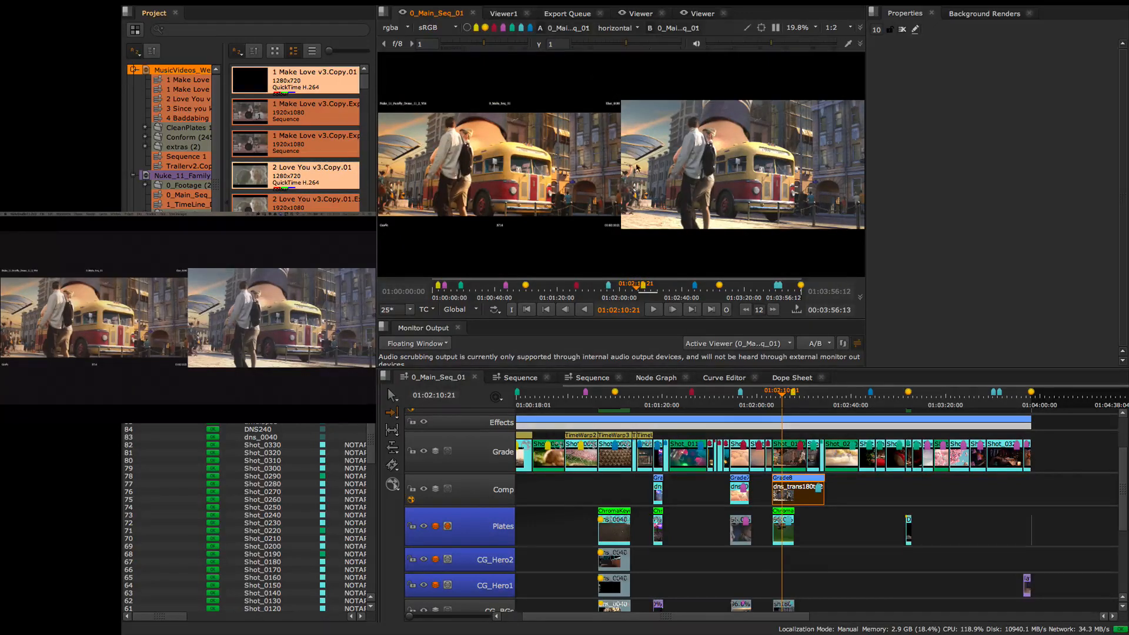
click(638, 29)
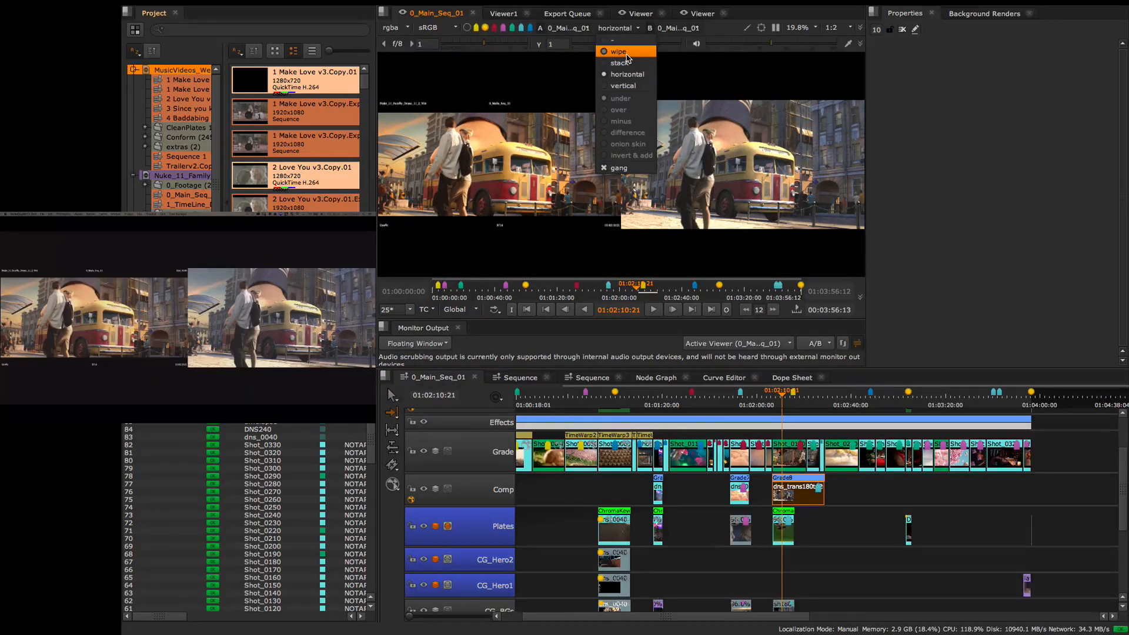
click(626, 54)
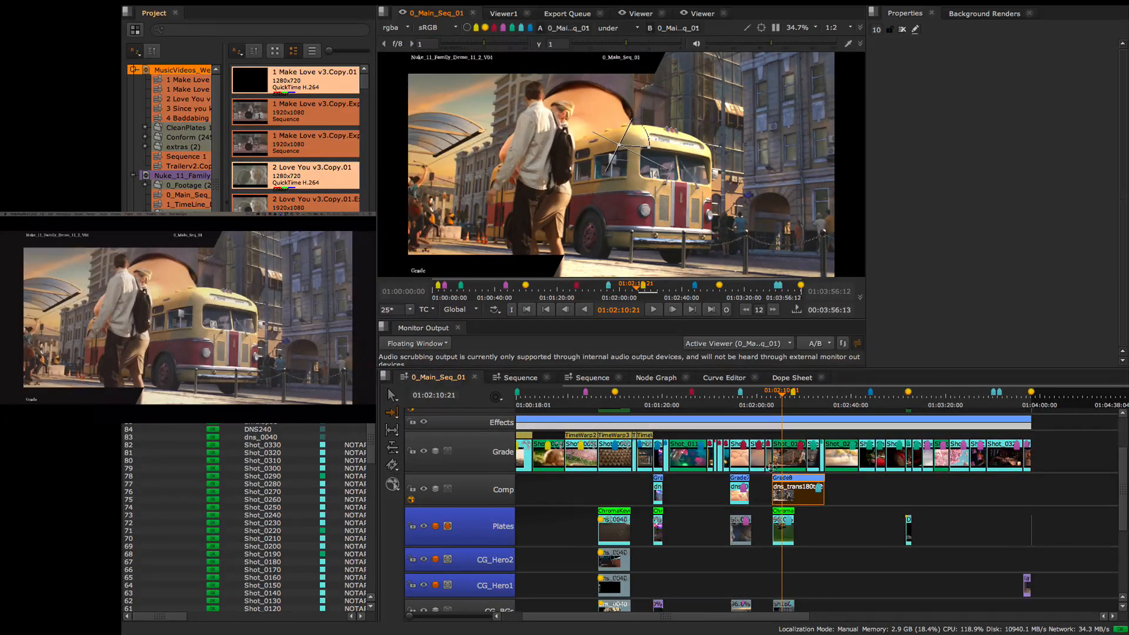
- Show the bus plate from the Plates track as the B side of the wipe comparison
scroll(858, 529, down, 3)
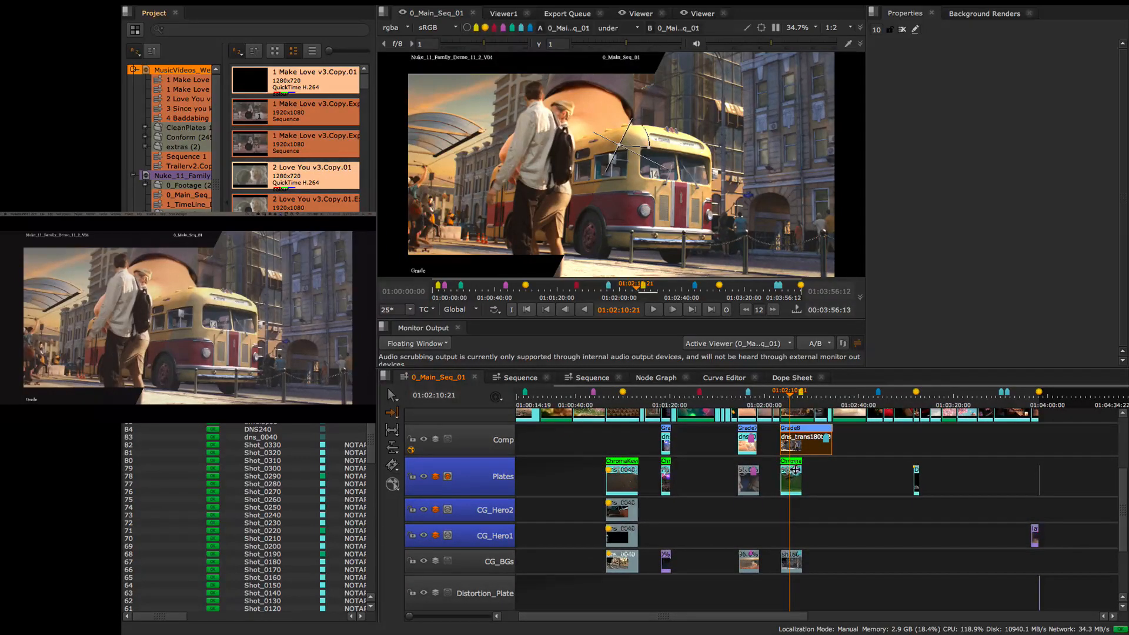
click(794, 473)
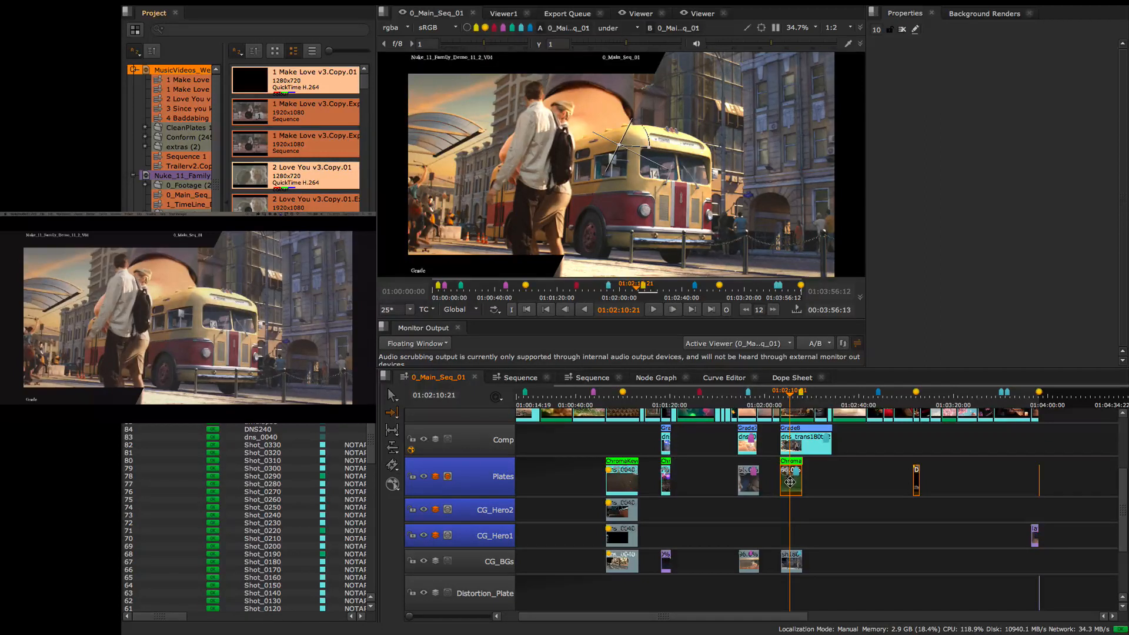
key(d)
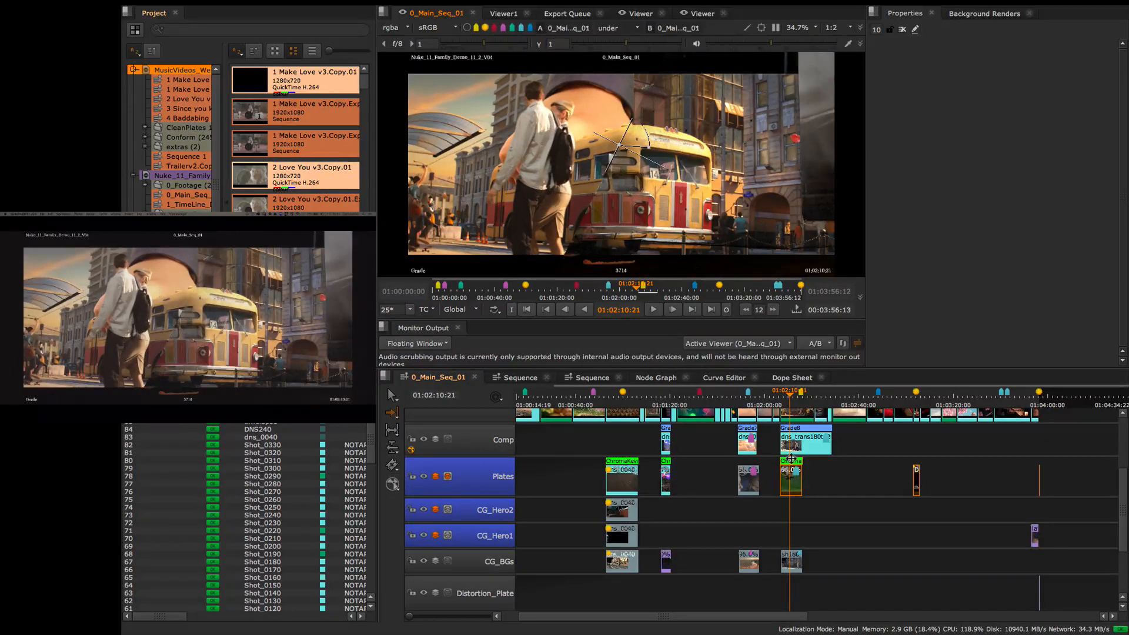
- Disable the chroma key effect on the Plates track's bus clip, and sweep the wipe across to expose the raw plate
click(839, 472)
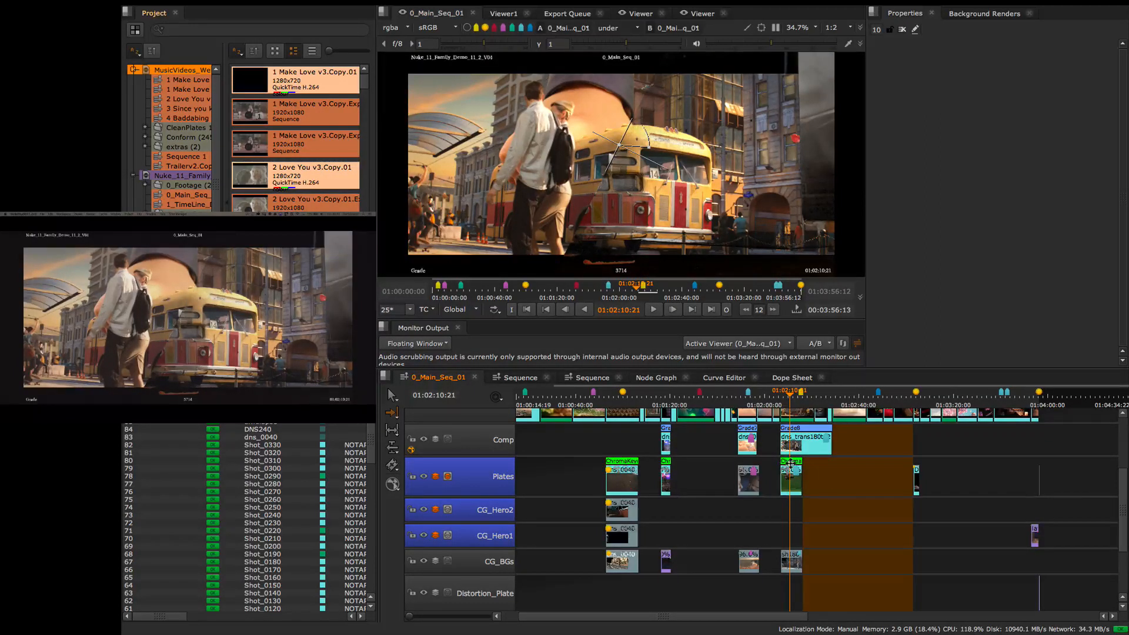
click(806, 465)
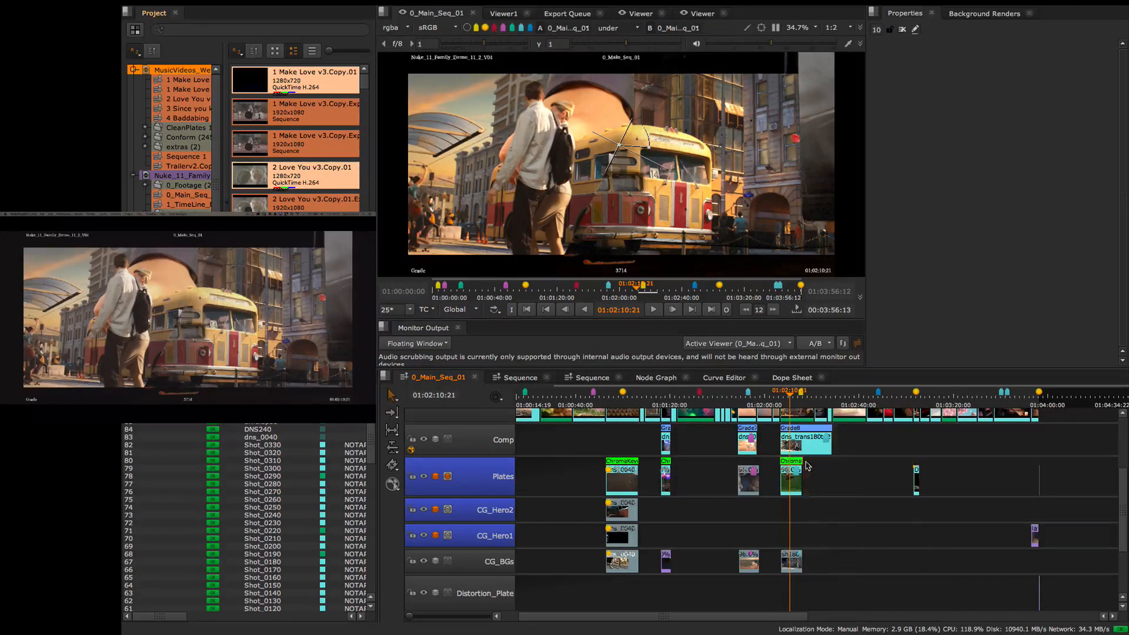
key(d)
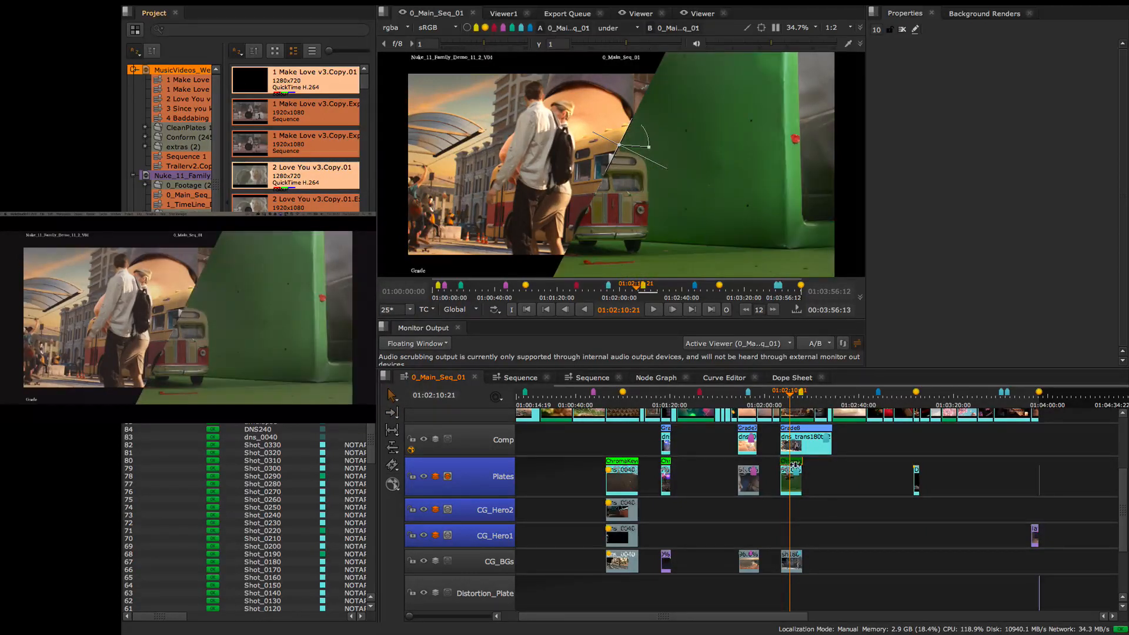
drag(616, 143, 434, 118)
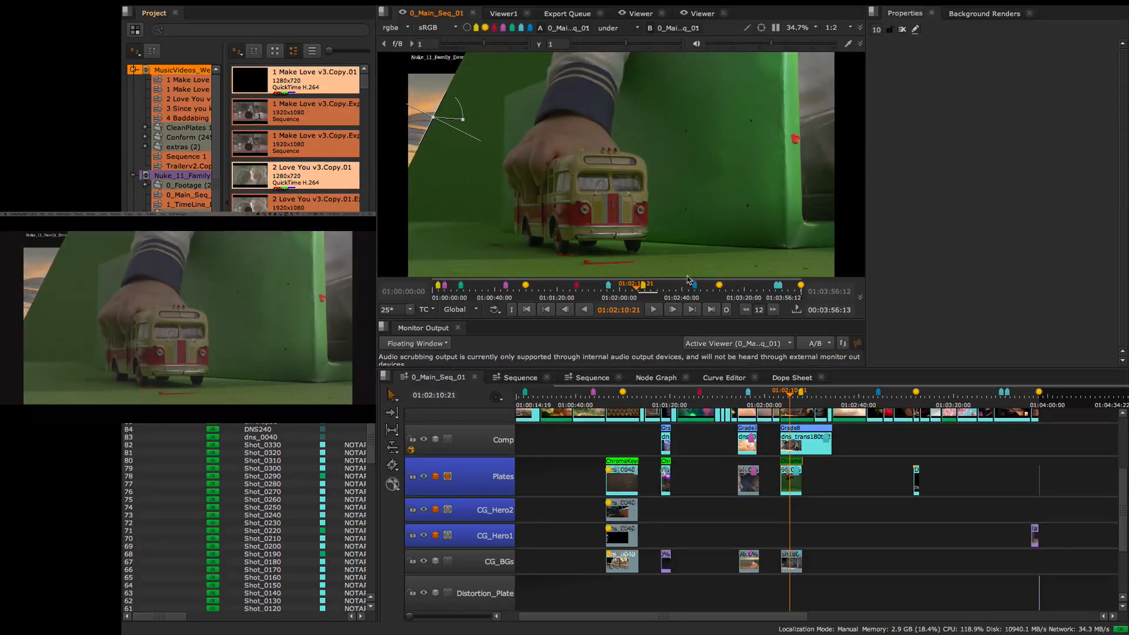
- Move the playhead to 01:02:12:16 and sweep the wipe to the bus to compare the grade with the raw plate
drag(790, 388, 794, 402)
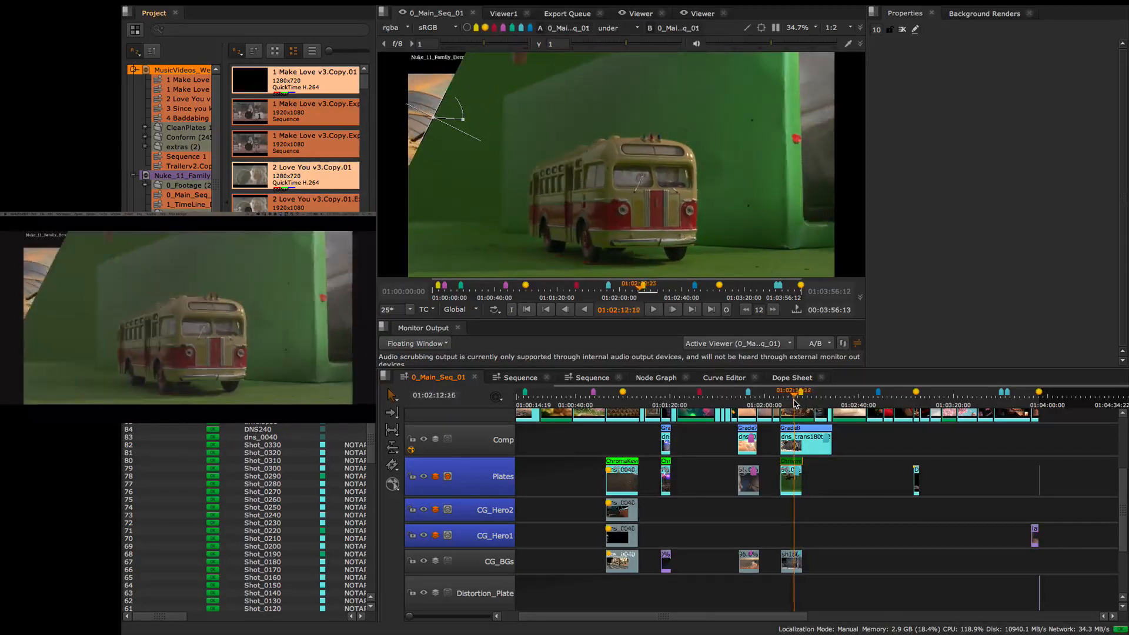
drag(435, 118, 561, 141)
- Re-enable the chroma key effect on the Plates track's bus clip
click(823, 464)
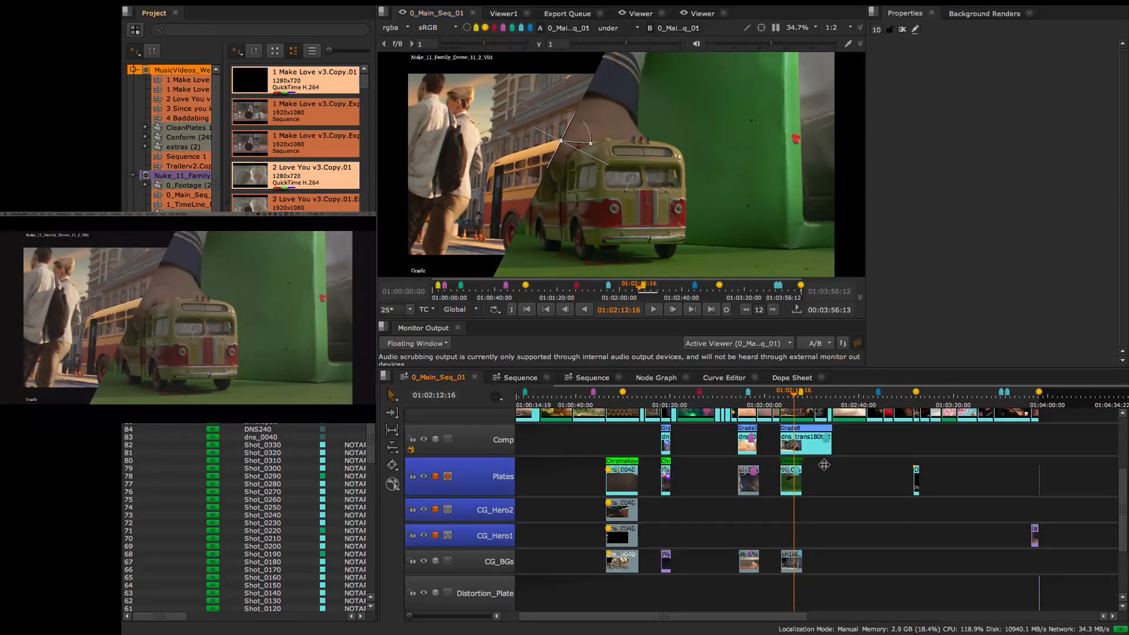
click(789, 462)
key(d)
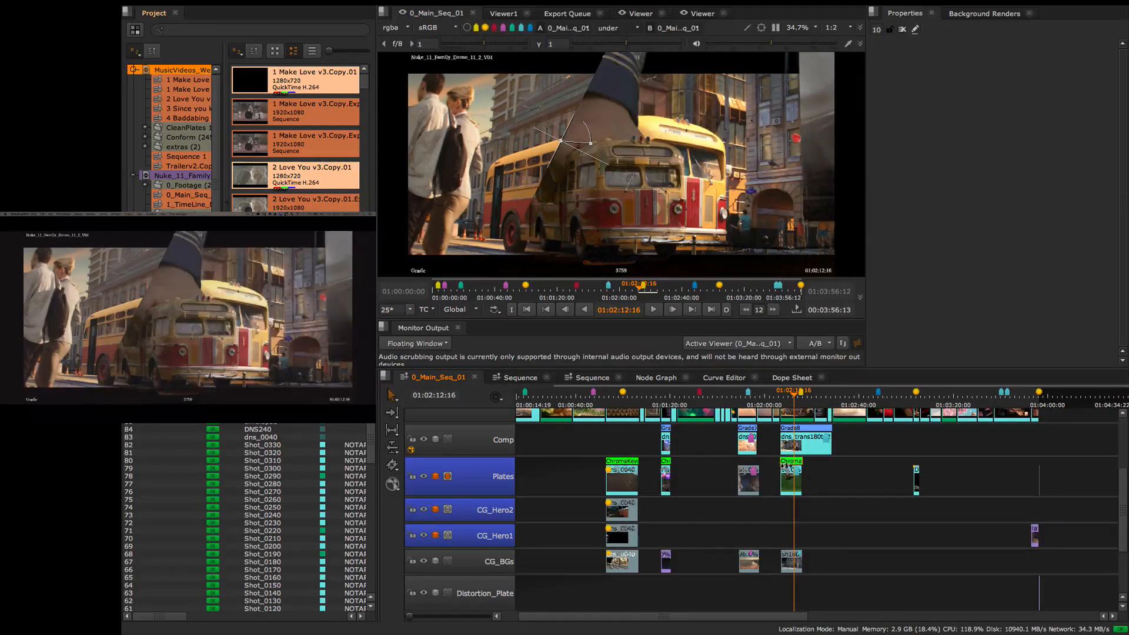
- Show the Plates bus clip together with its CG_BGs background as the B side, and sweep the wipe back and forth across the bus
click(791, 478)
click(789, 558)
key(alt+shift+])
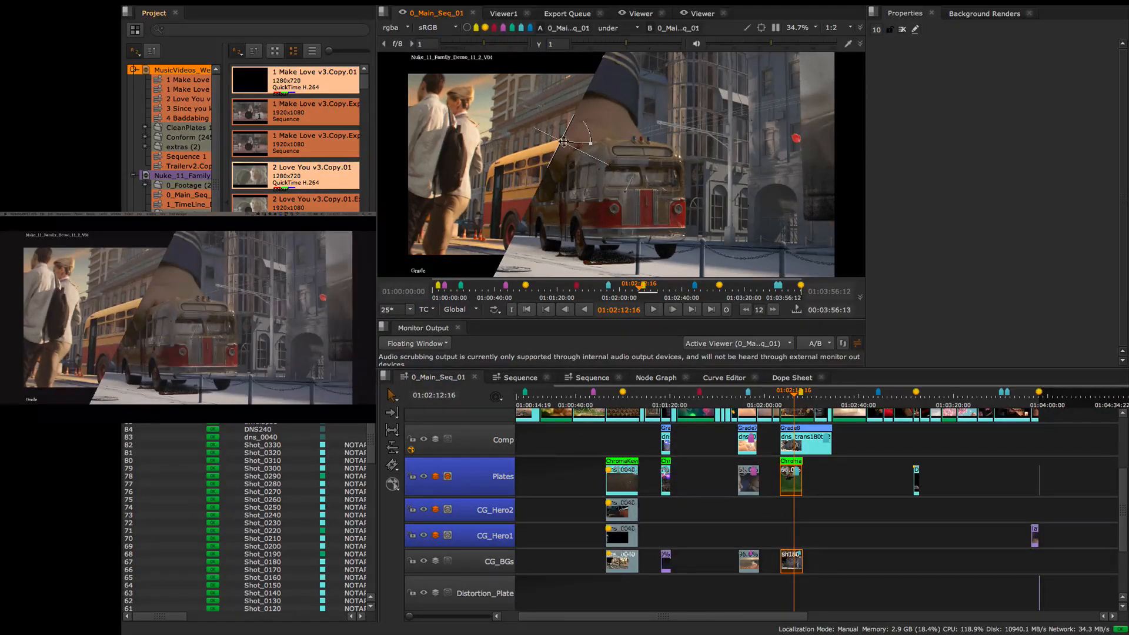
drag(562, 142, 470, 126)
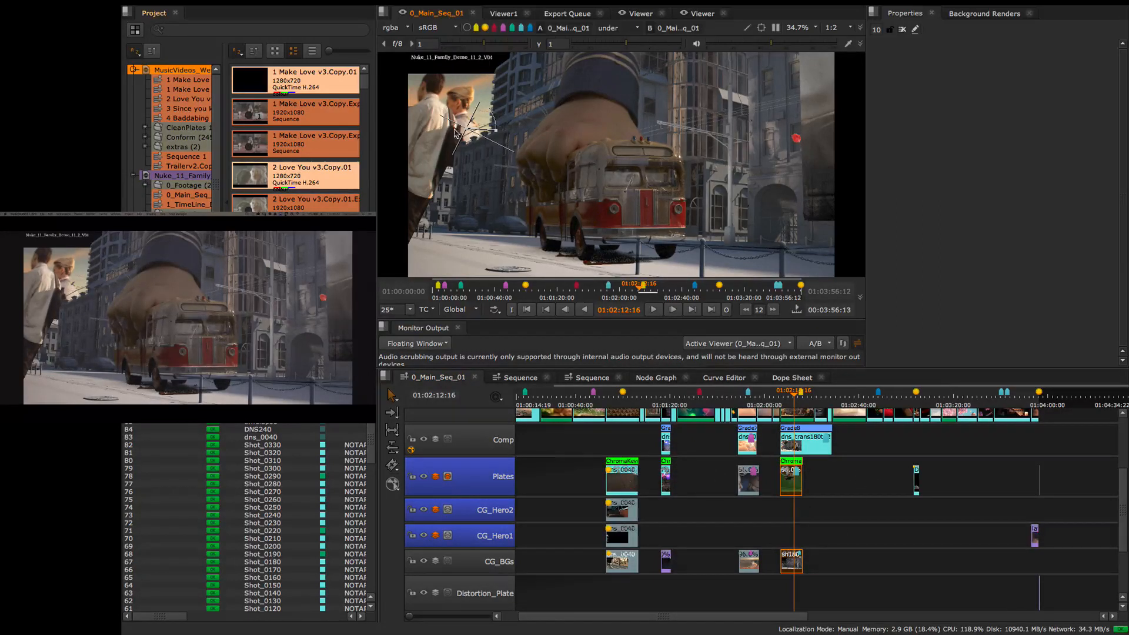
drag(468, 129, 606, 170)
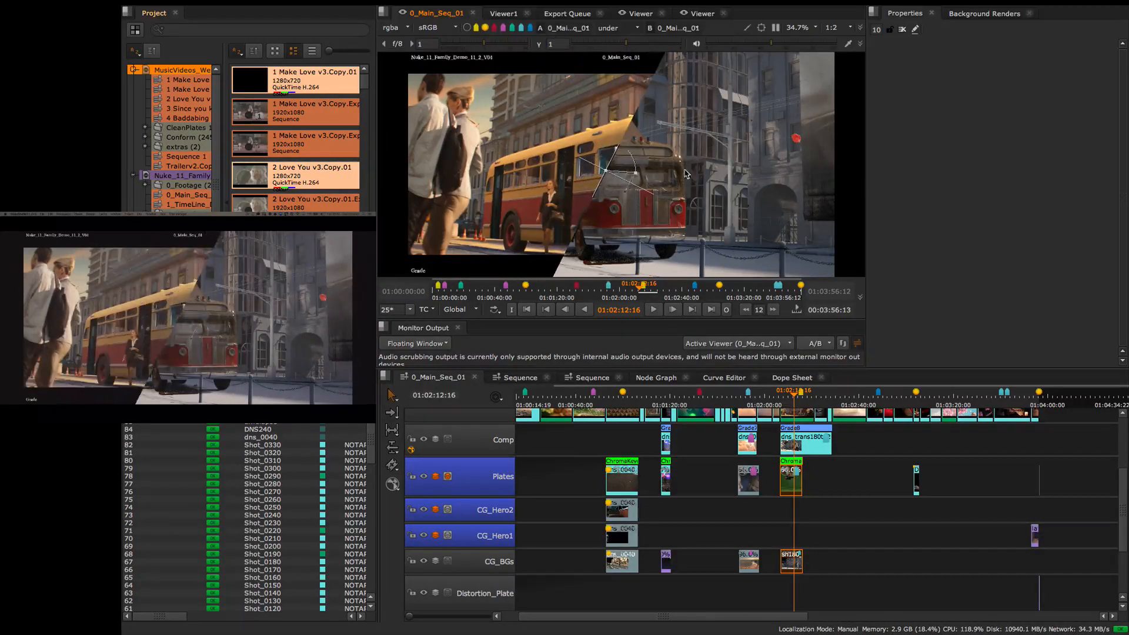
- Stack the A and B buffers one above the other with the vertical comparison mode
click(637, 30)
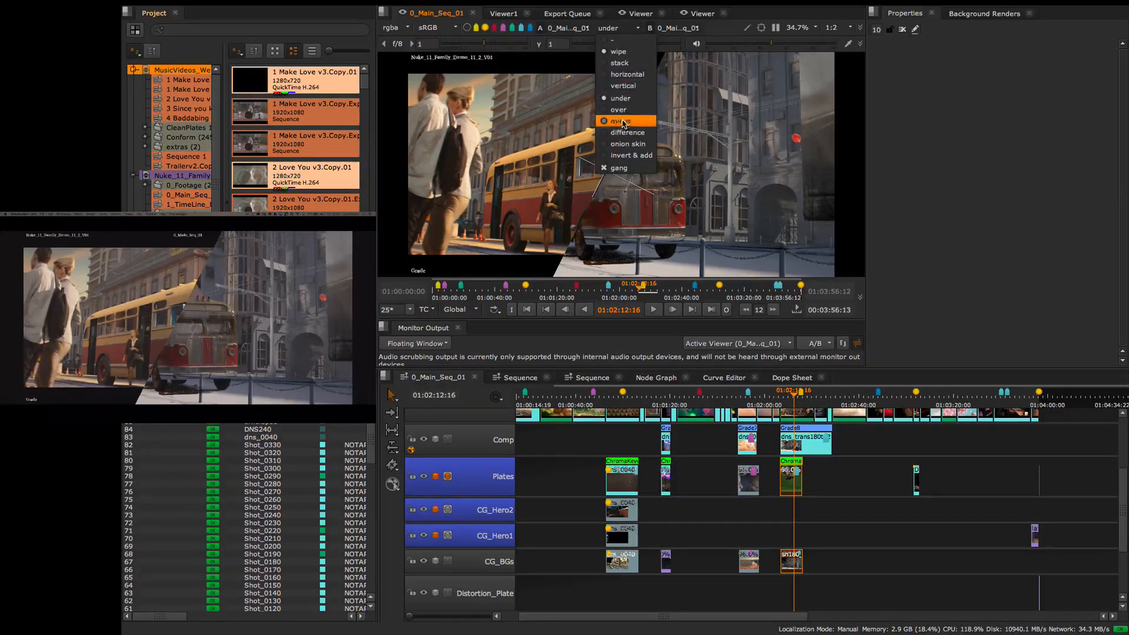
click(628, 87)
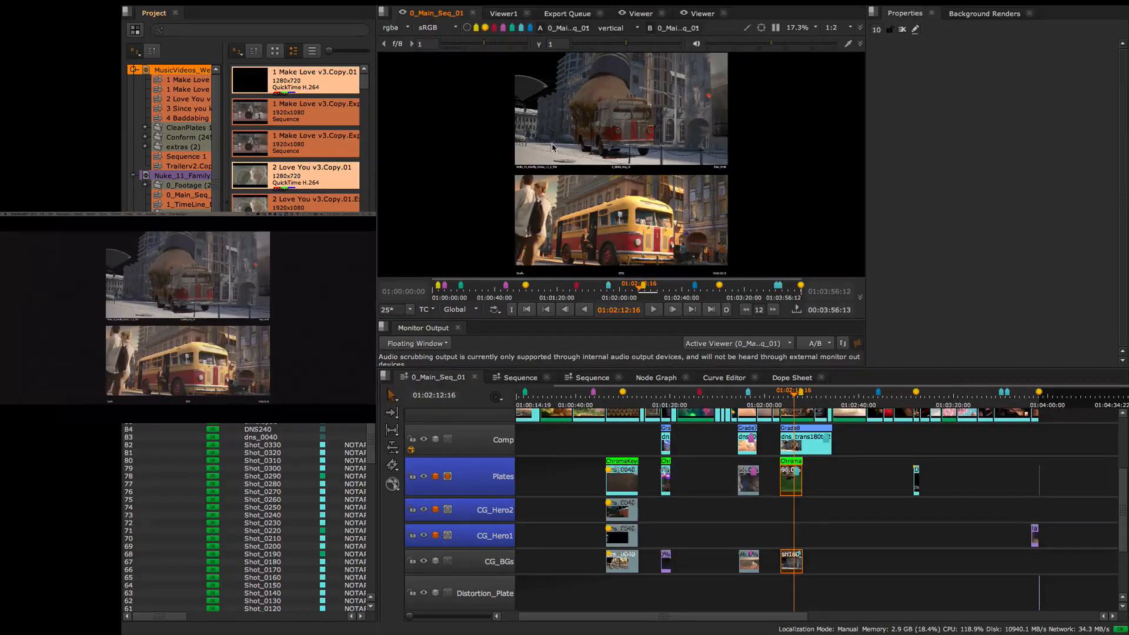